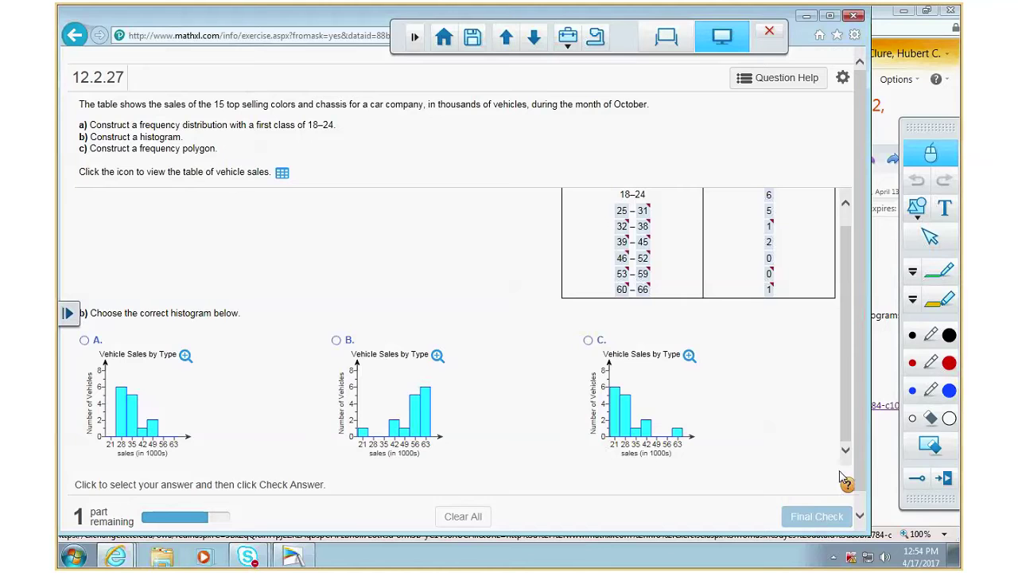
- Close the current attempt at question 12.2.27, leaving the page, and reopen the exercise from the question link in the e-mail
scroll(765, 452, up, 1)
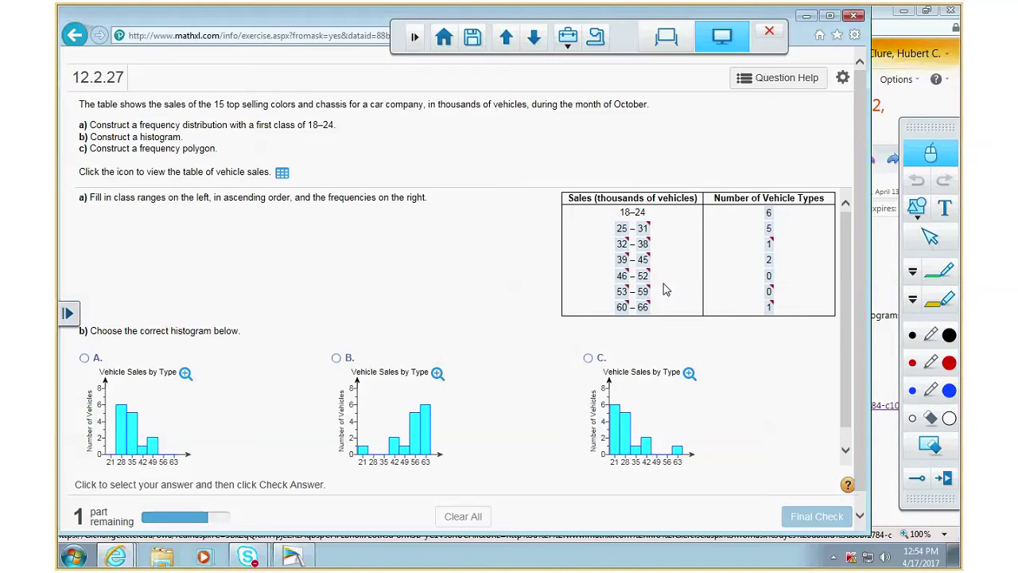
mouse_move(643, 295)
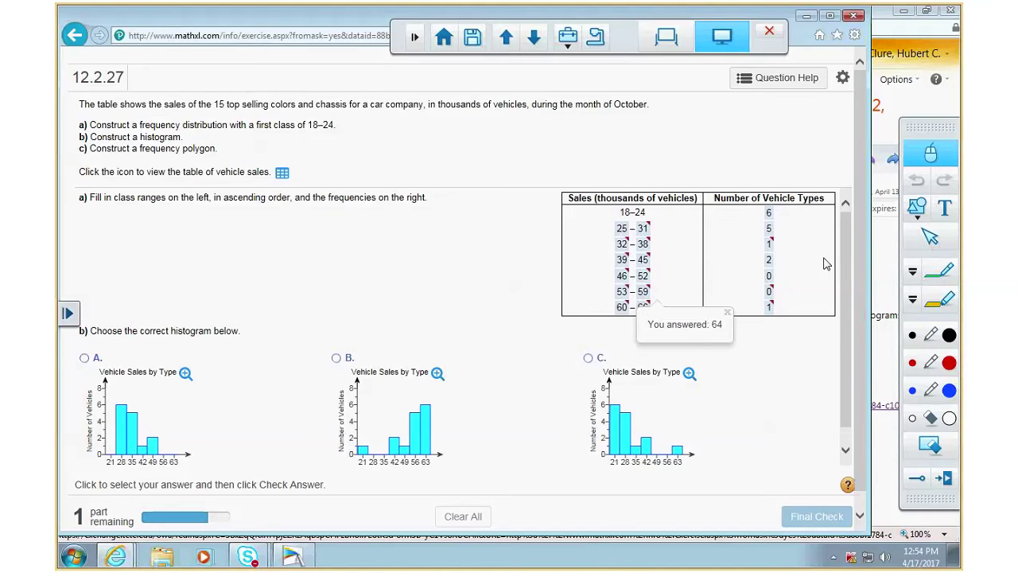
click(854, 18)
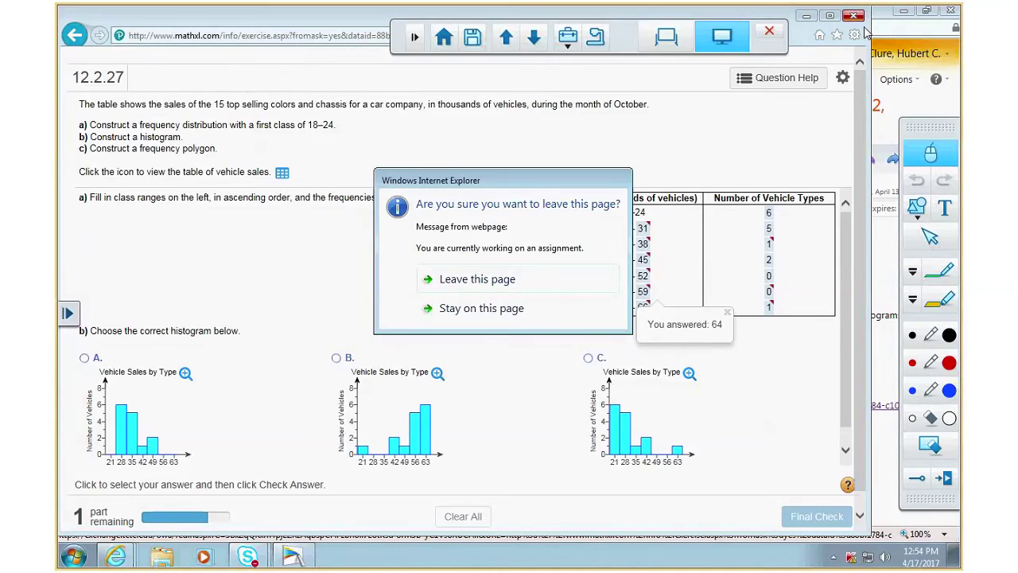
click(477, 280)
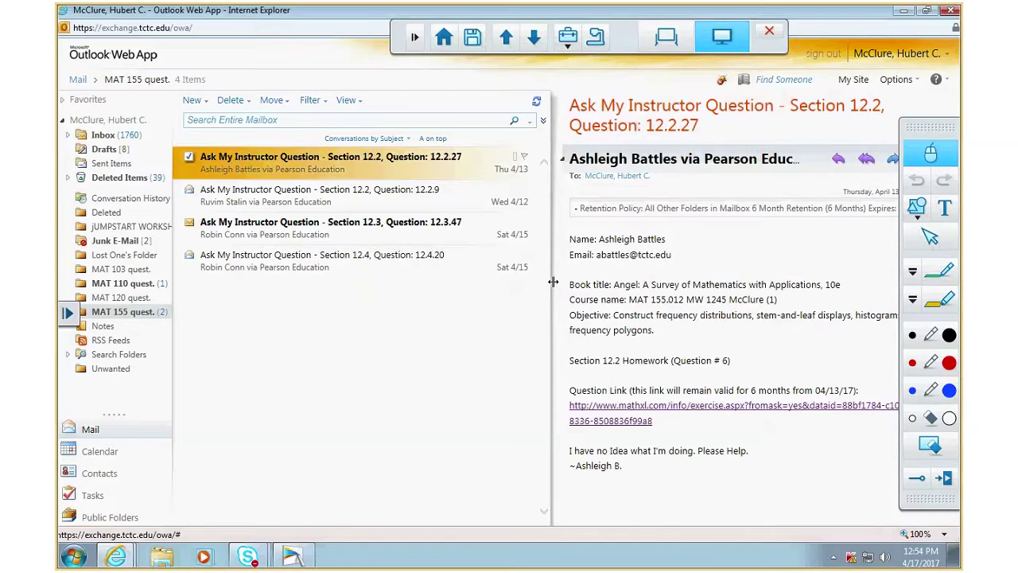
click(625, 414)
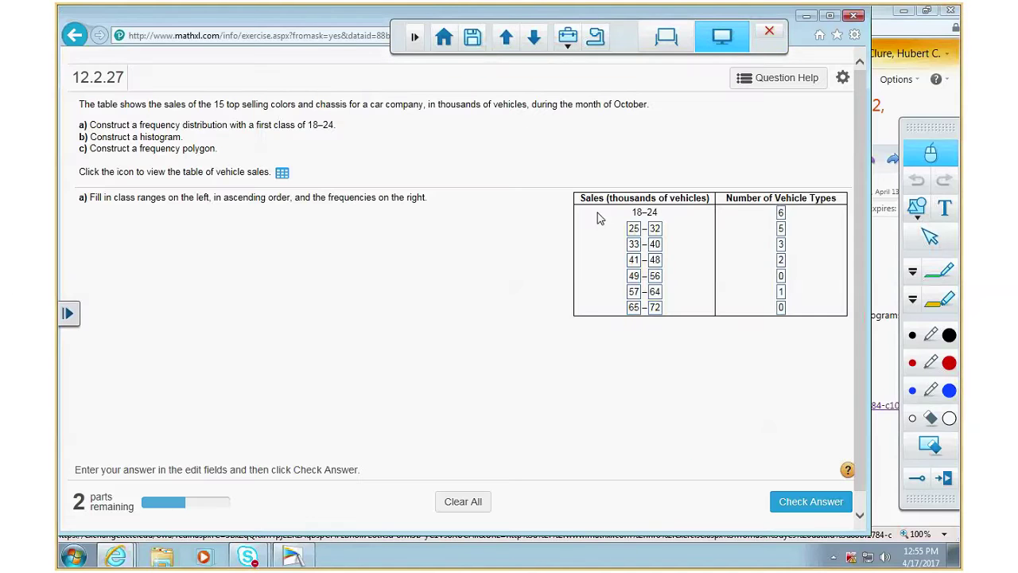
- Open the vehicle sales table and move its window clear of the frequency distribution answer fields
click(783, 213)
click(283, 172)
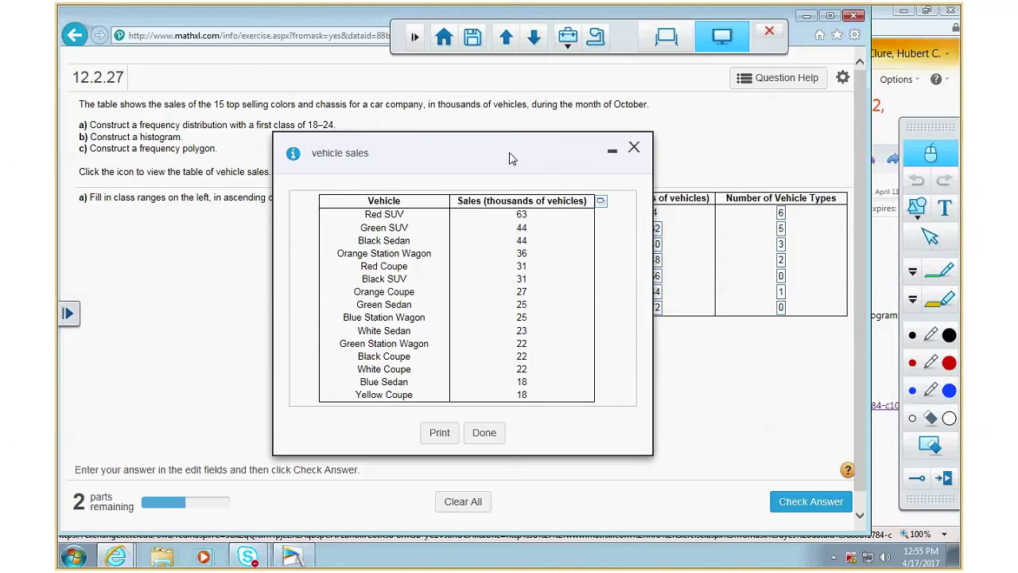
drag(490, 148, 292, 87)
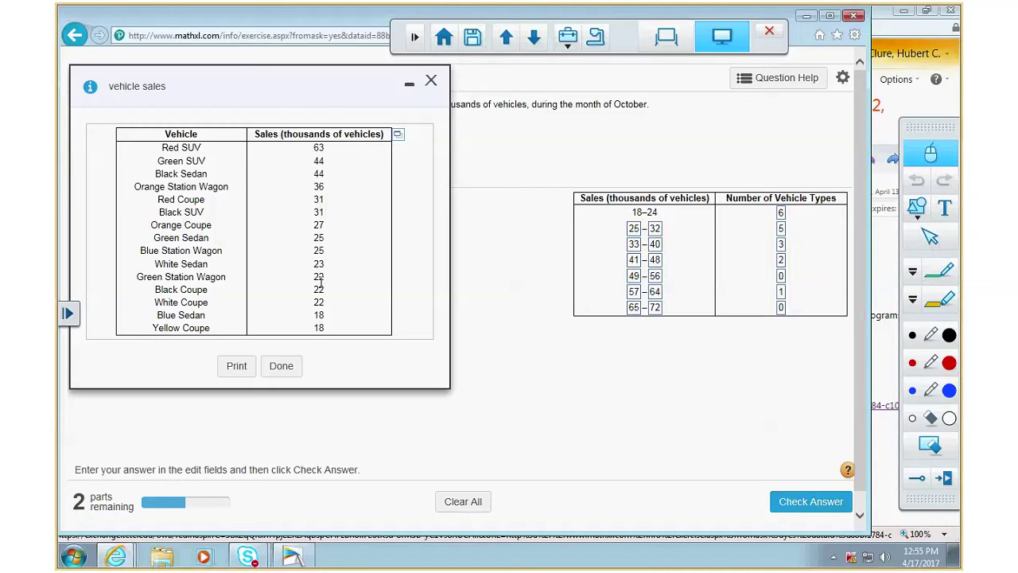
- Export the vehicle sales table to Excel and open the downloaded data workbook
click(399, 137)
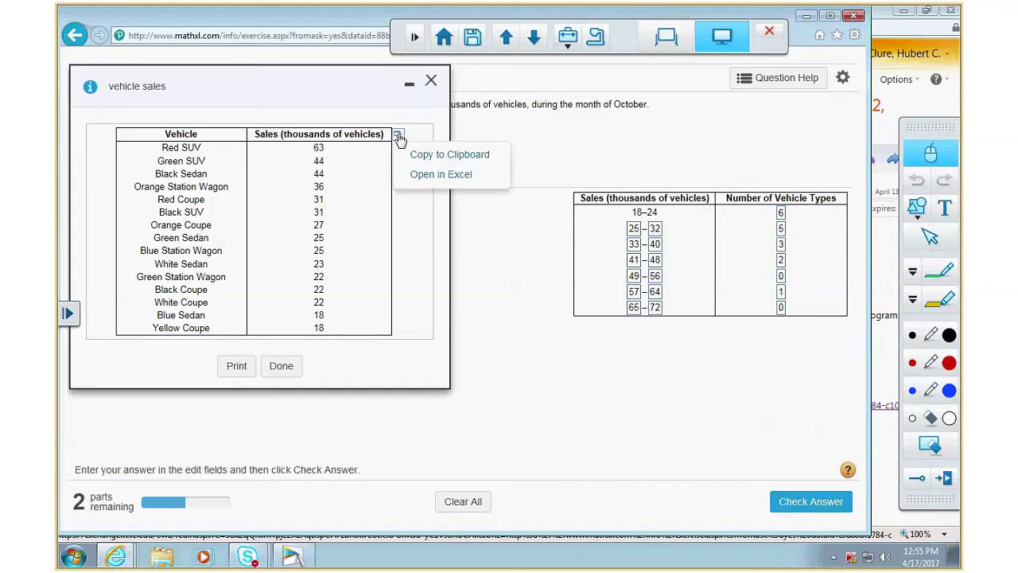
click(447, 173)
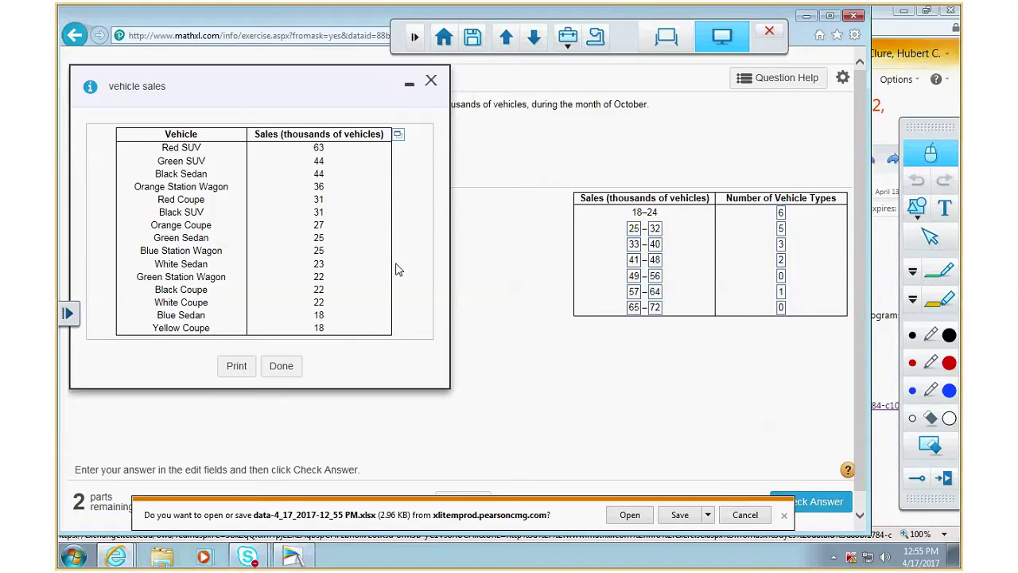
click(638, 514)
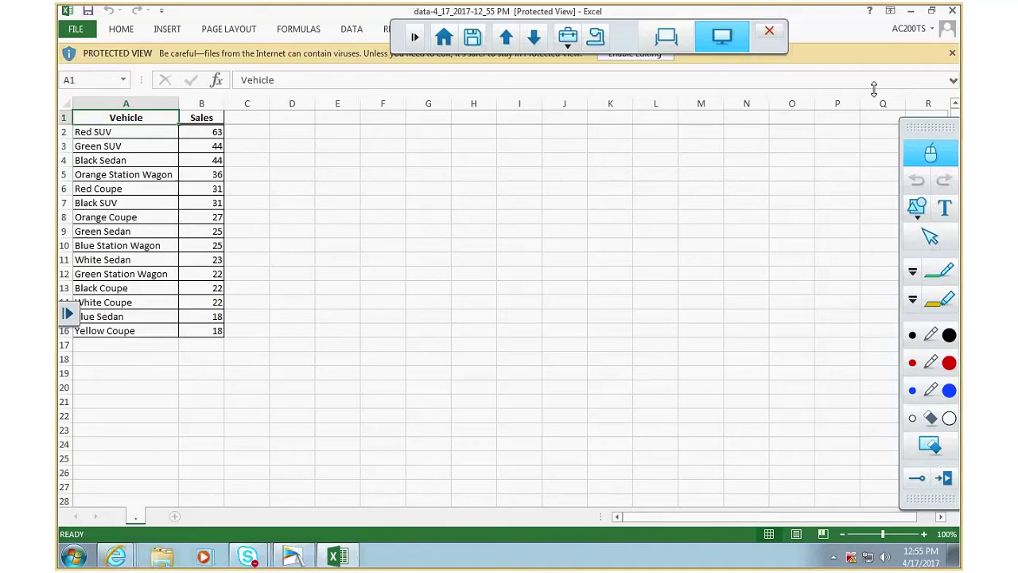
- Dismiss the Protected View bar and enable editing of the vehicle sales workbook
click(952, 53)
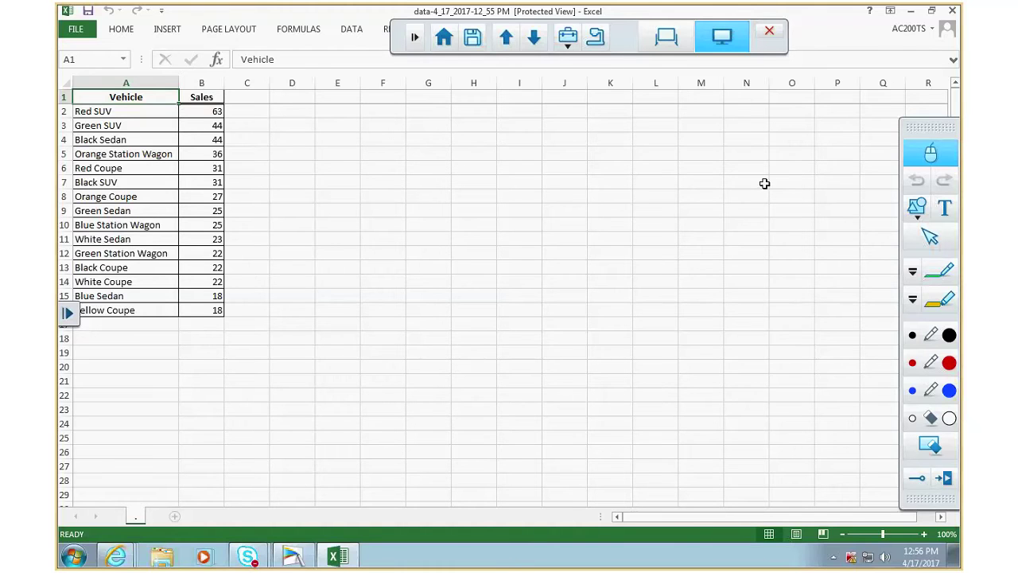
click(909, 10)
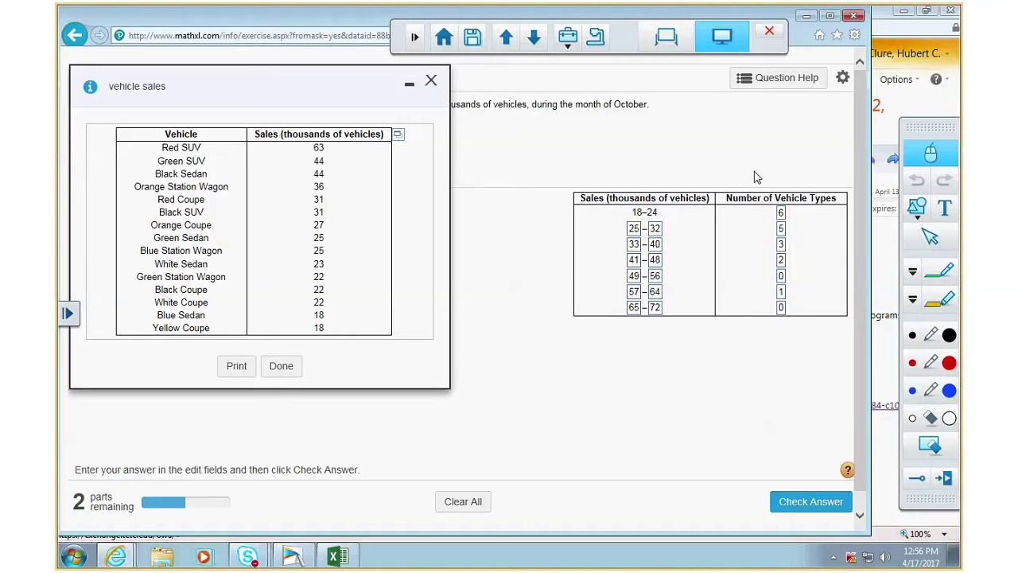
click(337, 555)
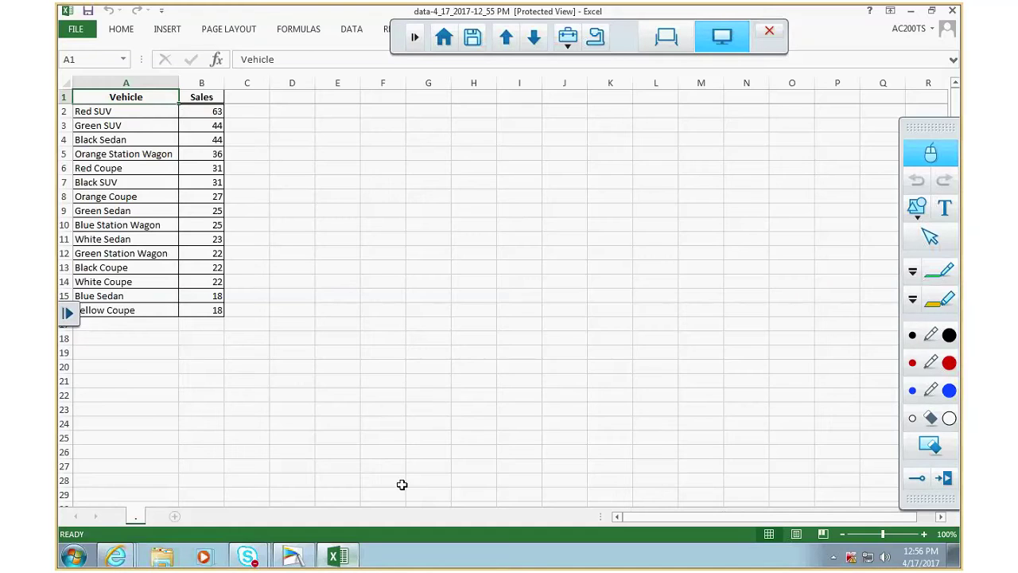
click(472, 137)
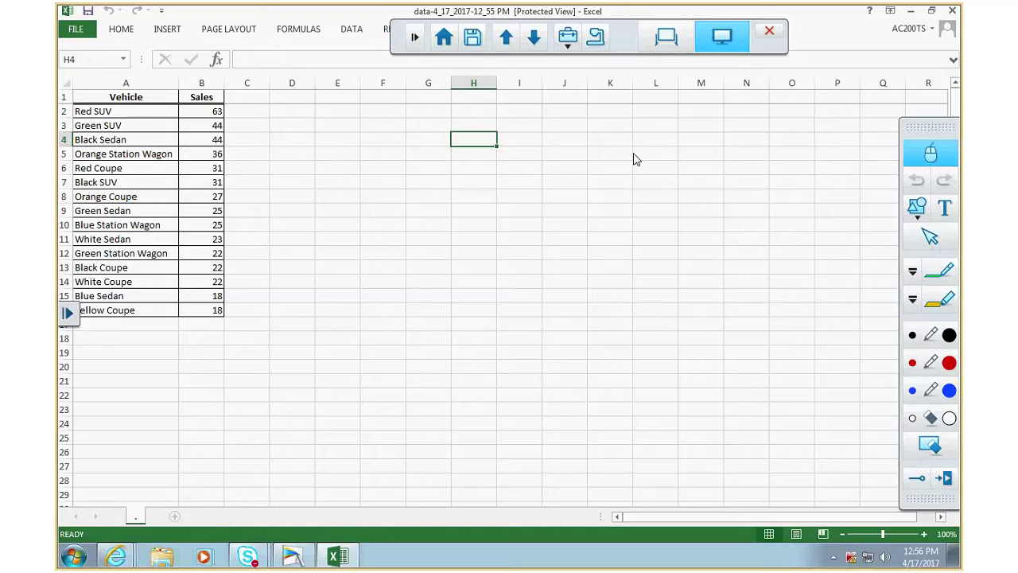
key(Right)
key(Left)
key(End)
key(End)
click(262, 62)
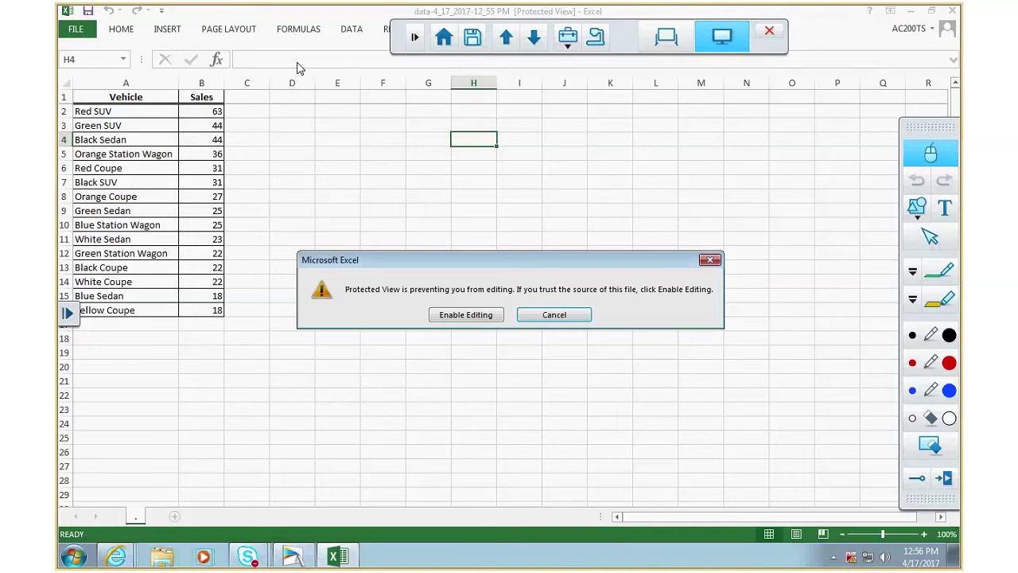
click(568, 315)
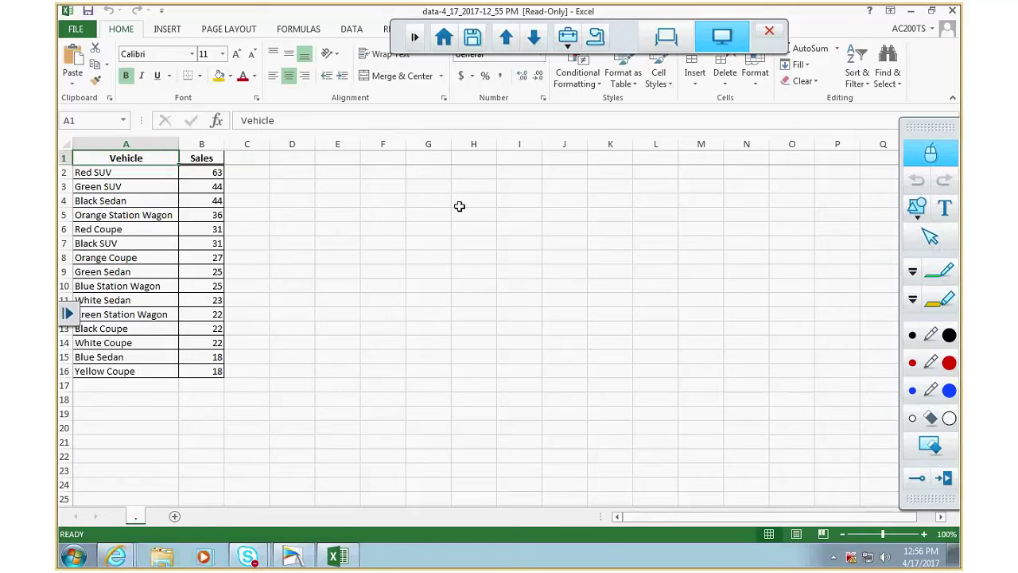
- Enter the first class limits, 18 in cell H4 and 24 in cell I4
click(459, 206)
text(18)
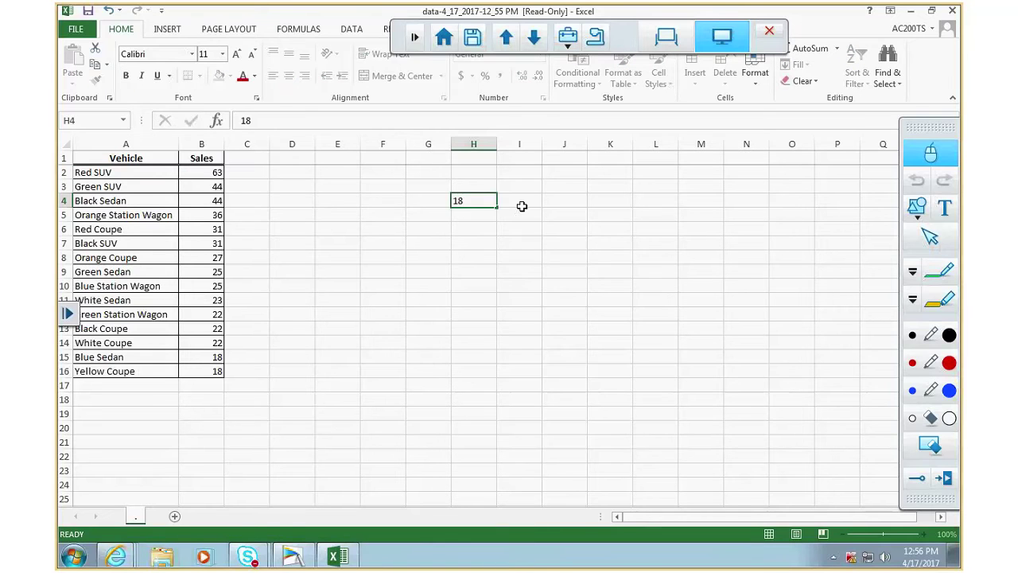
click(522, 207)
text(24)
key(Return)
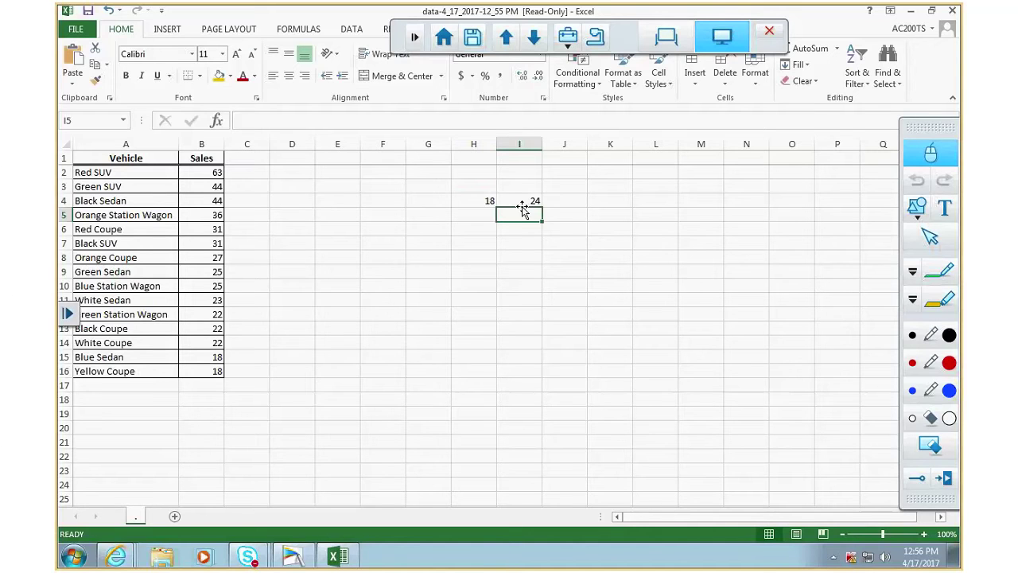
- Enter the formula =H4+7 in H5 and fill it down through H10 for the lower class limits
click(473, 216)
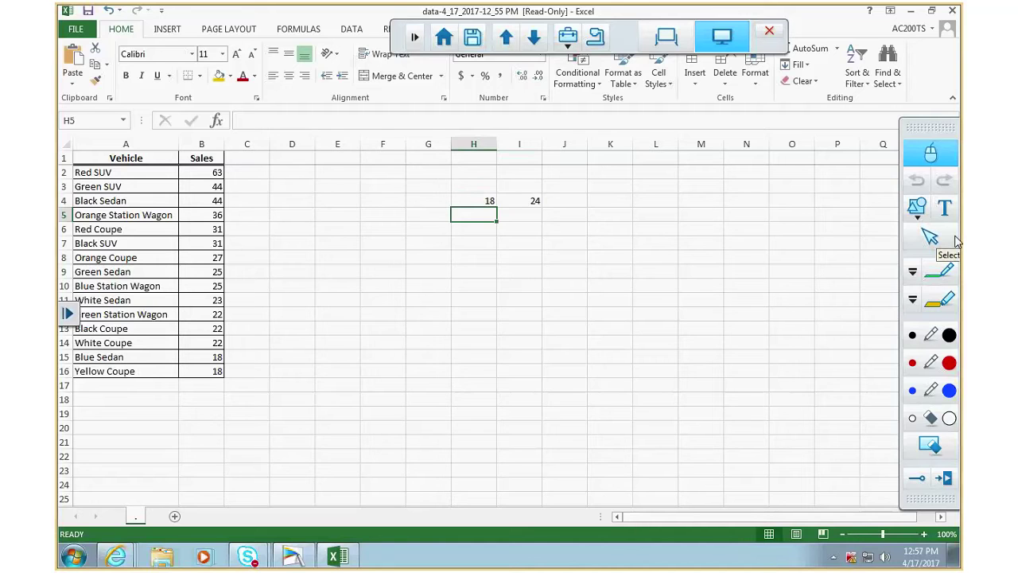
text(=)
click(473, 202)
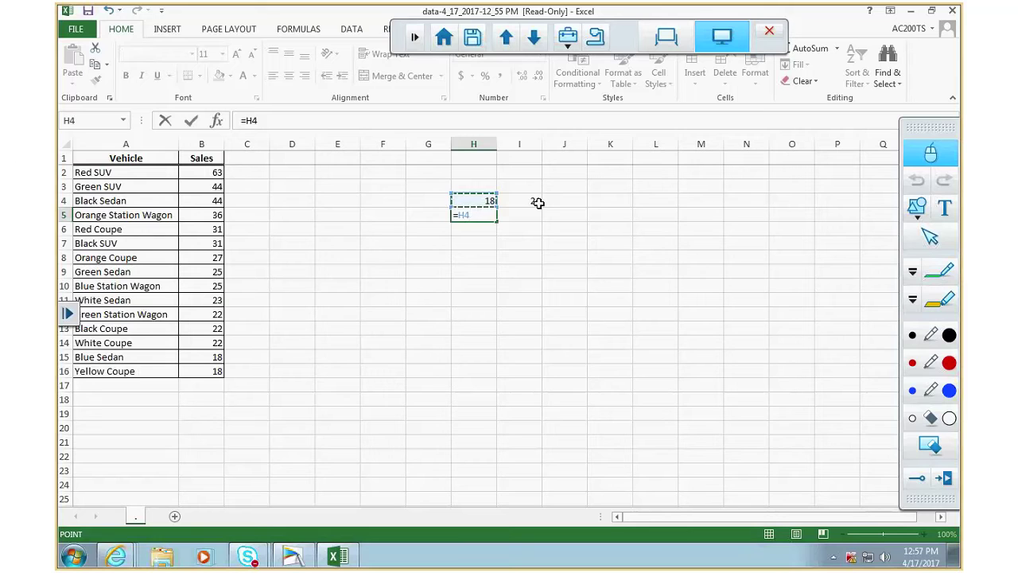
text(+7)
key(Return)
click(484, 214)
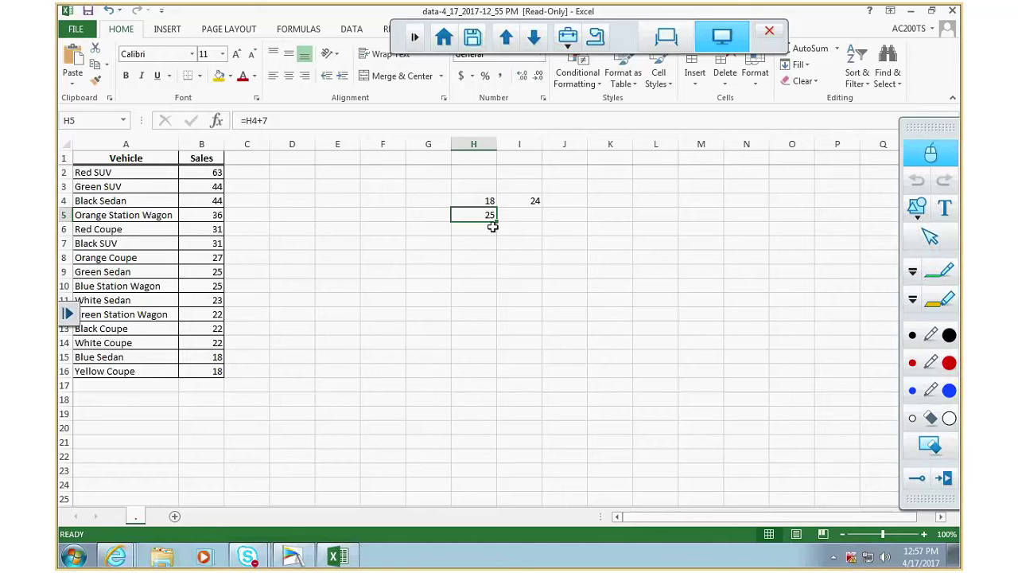
drag(496, 223, 494, 291)
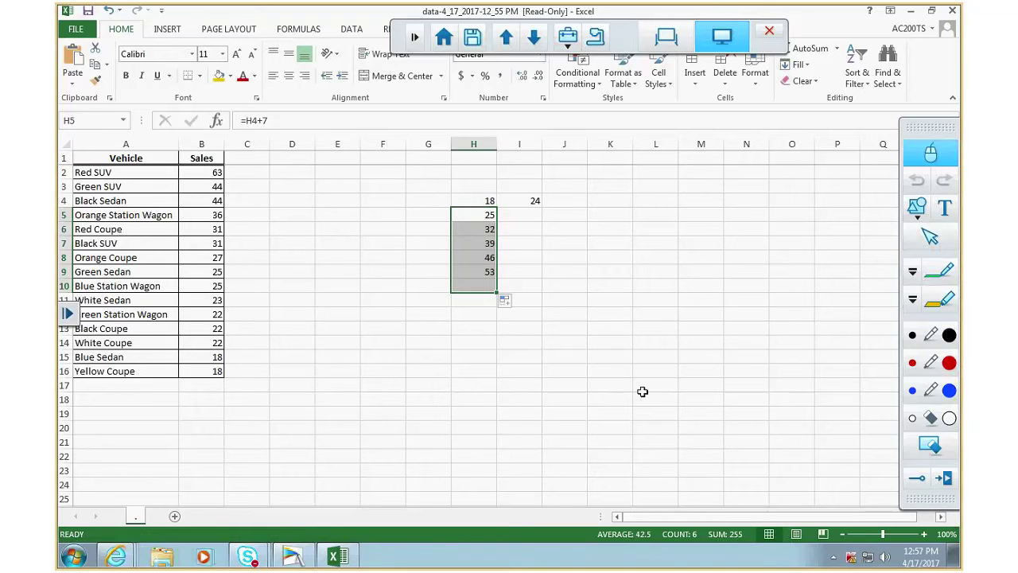
- Enter the formula =I4+7 in cell I5 for the second upper class limit
click(530, 218)
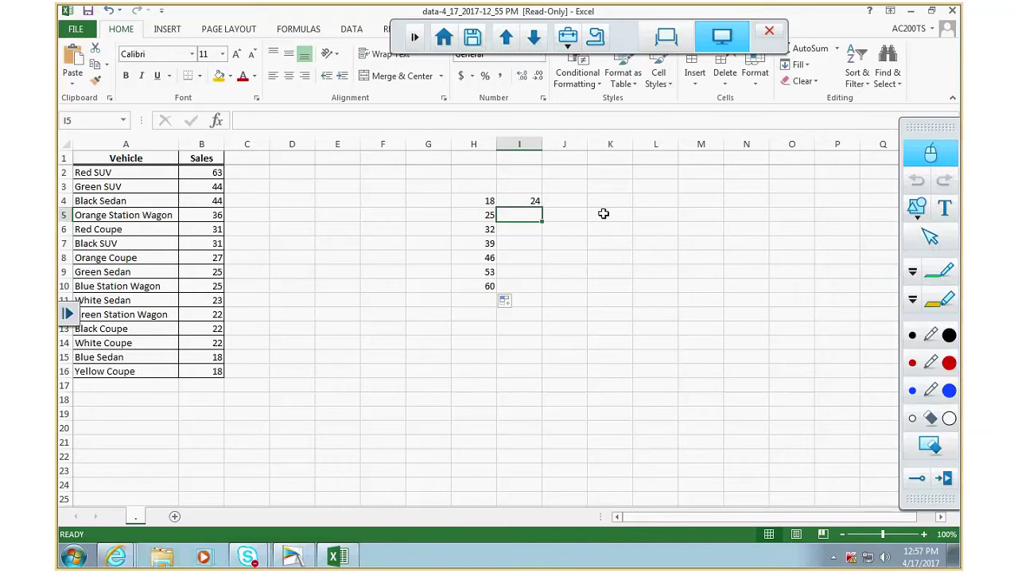
text(=)
click(530, 201)
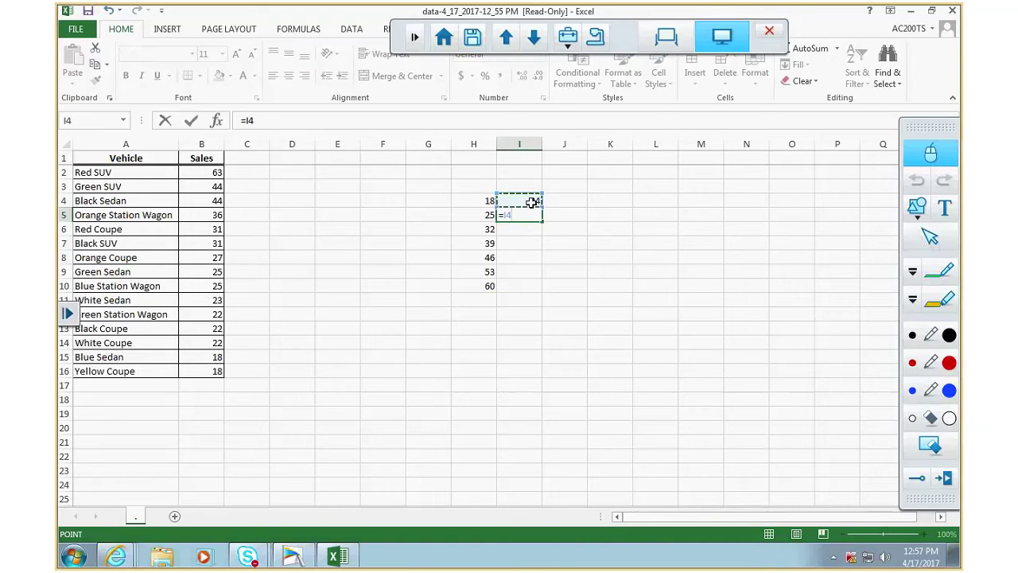
text(+7)
key(Return)
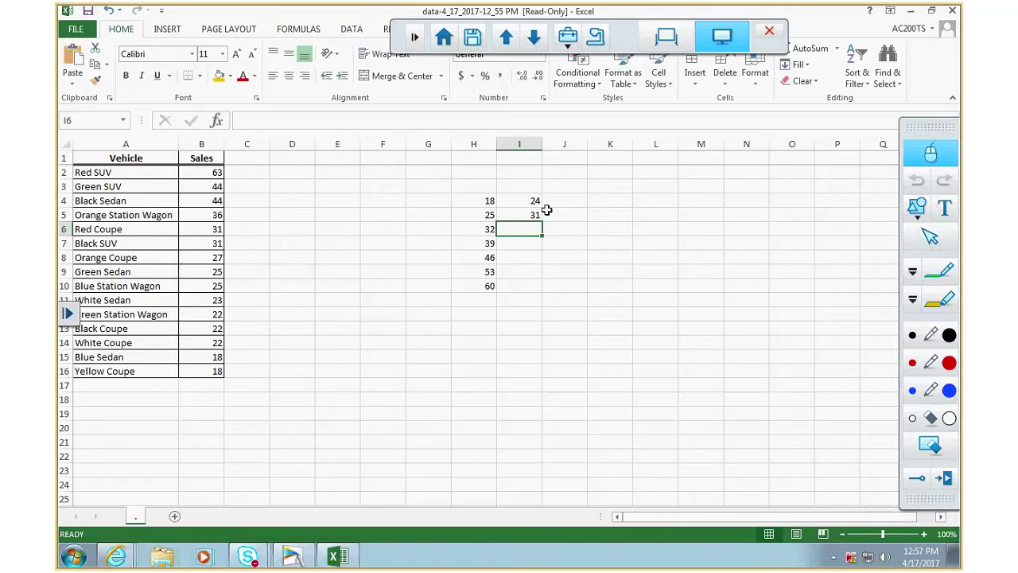
- Fill the value 24 from cell I4 down through I10
click(533, 202)
drag(541, 207, 536, 290)
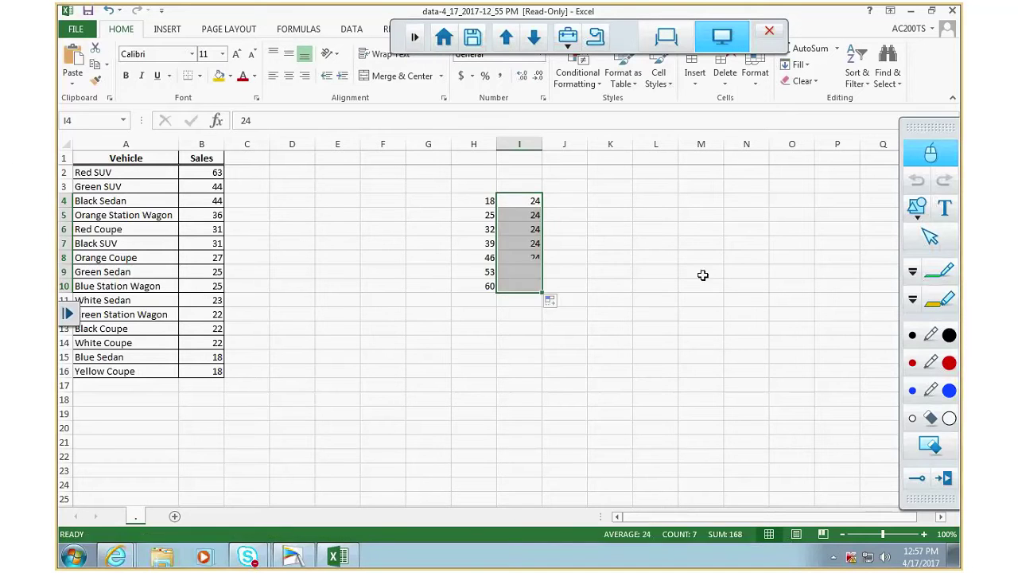
click(523, 202)
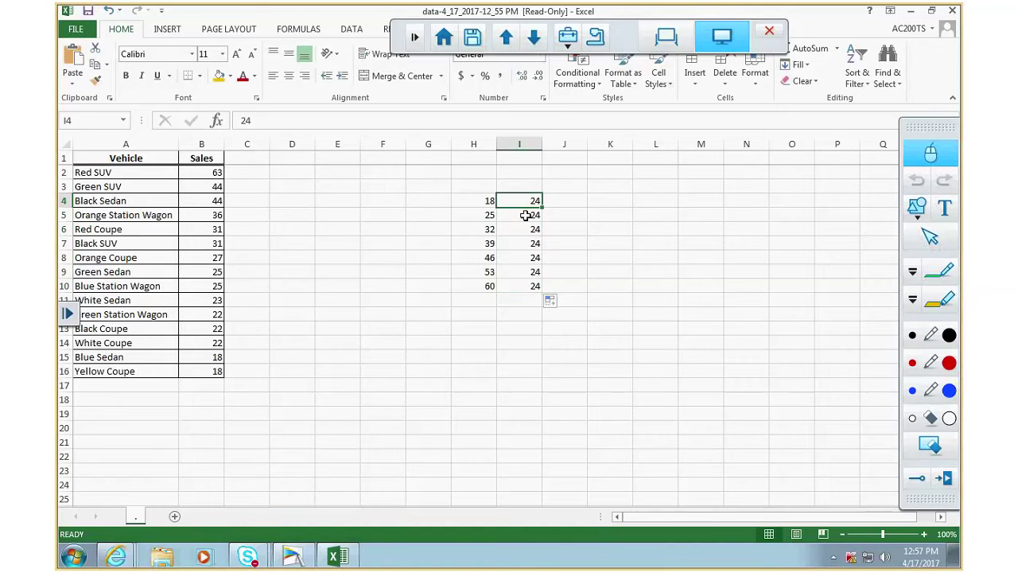
- Replace the content of I5 with =I4+7 and fill it down through I10 for the upper class limits
click(527, 214)
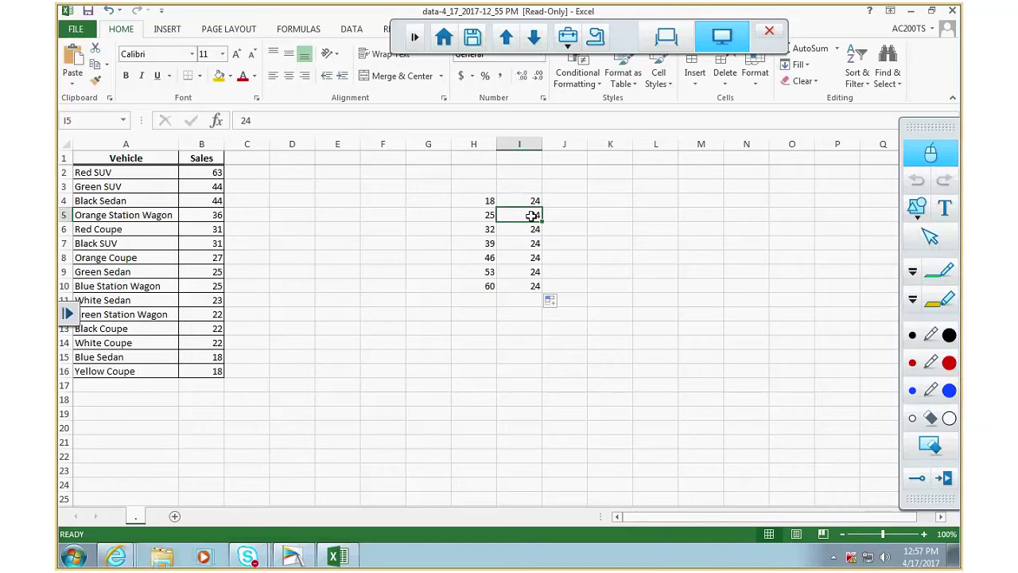
text(=)
click(524, 201)
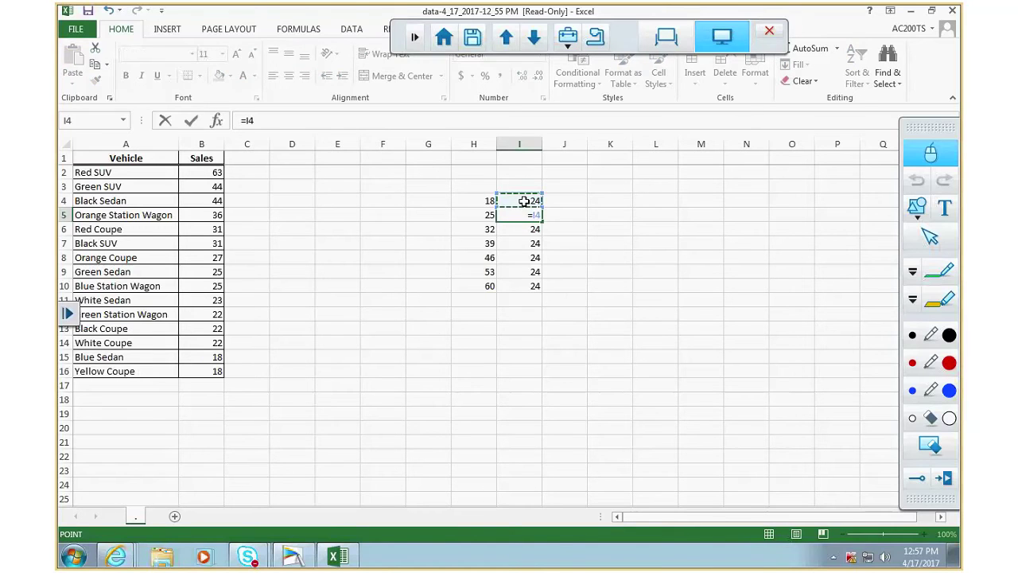
text(+)
click(262, 121)
text(7)
key(Return)
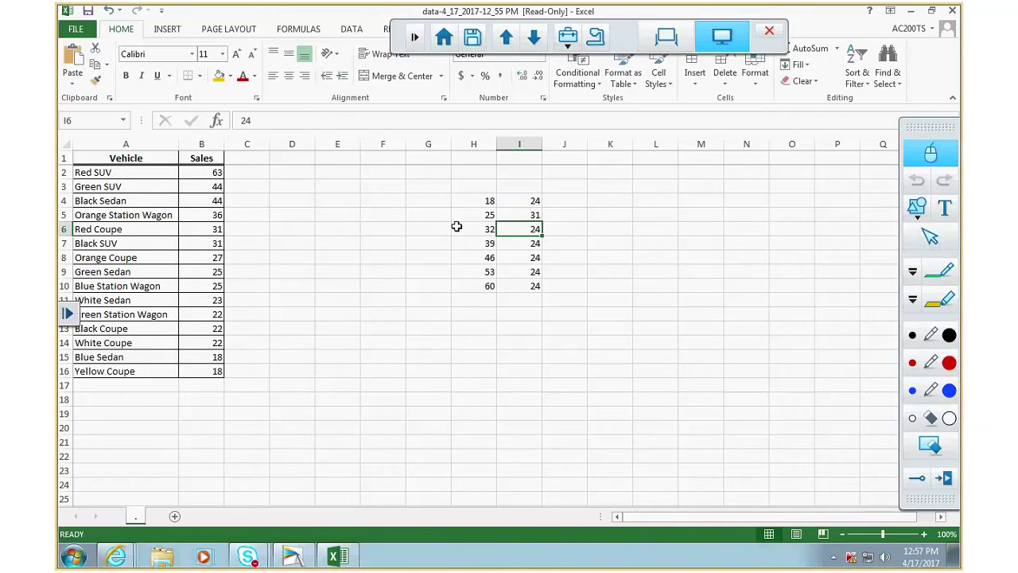
click(520, 215)
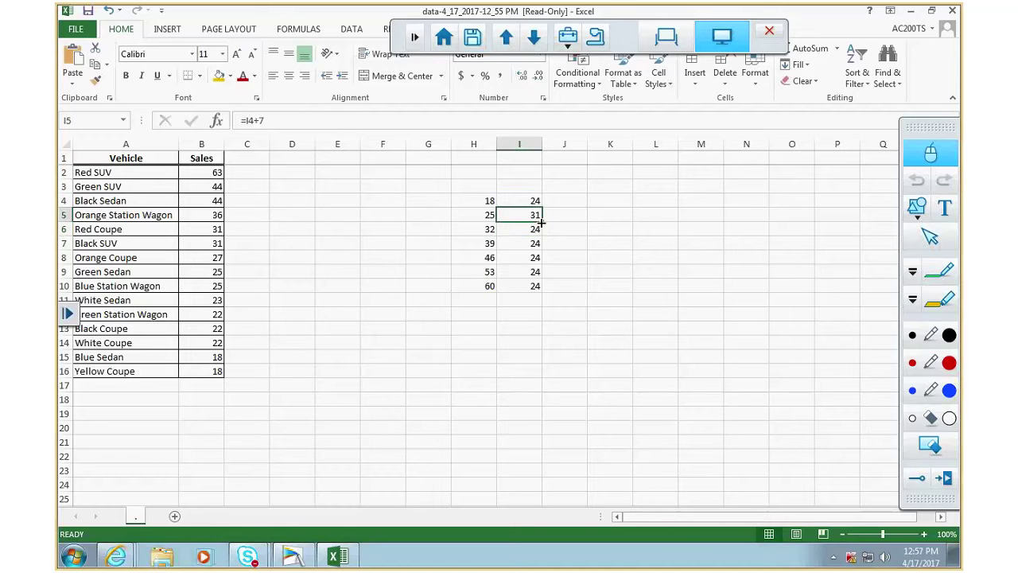
drag(541, 222, 538, 288)
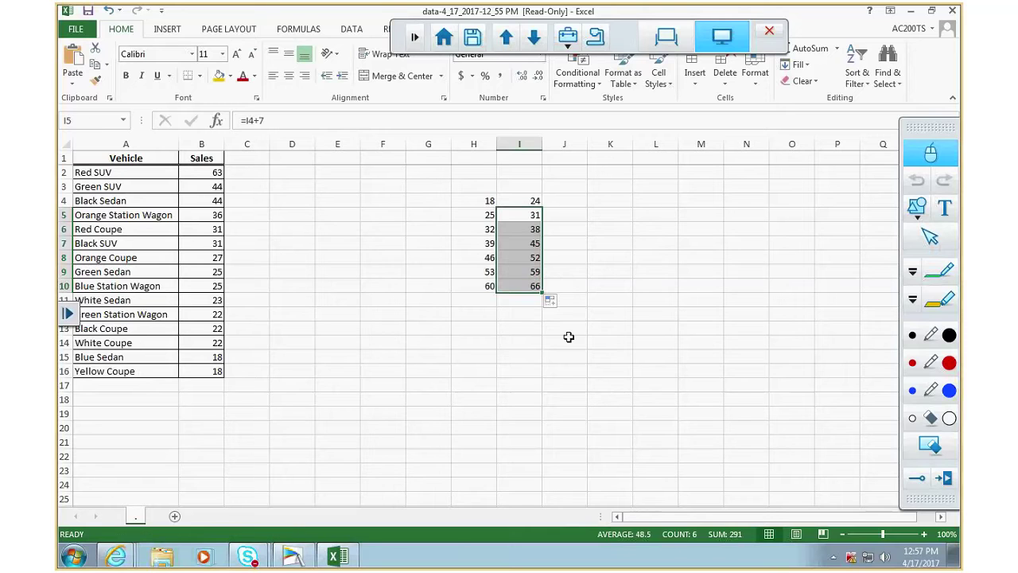
- Label the class limit columns with lcl in H3 and ucl in I3
click(601, 272)
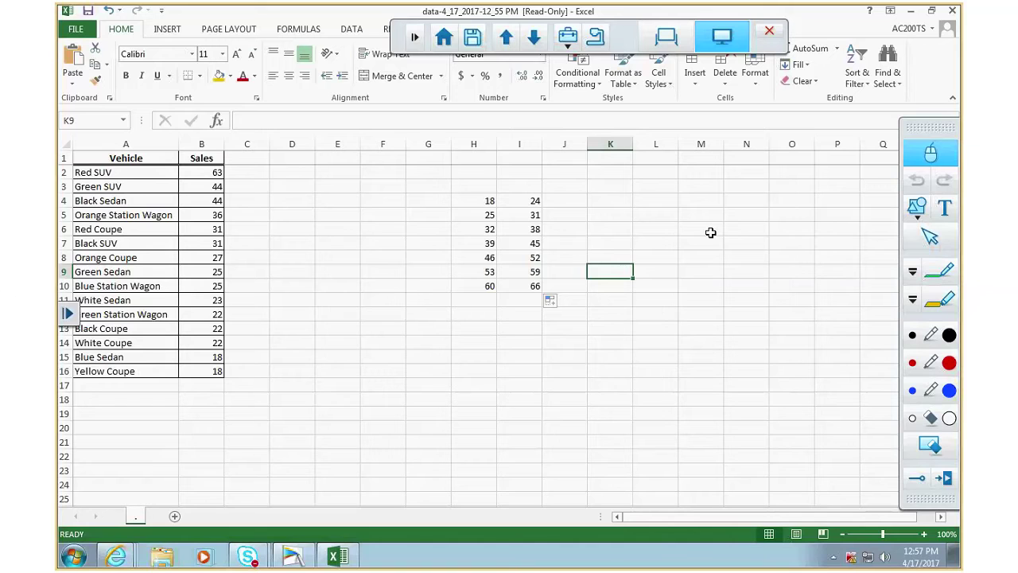
click(472, 190)
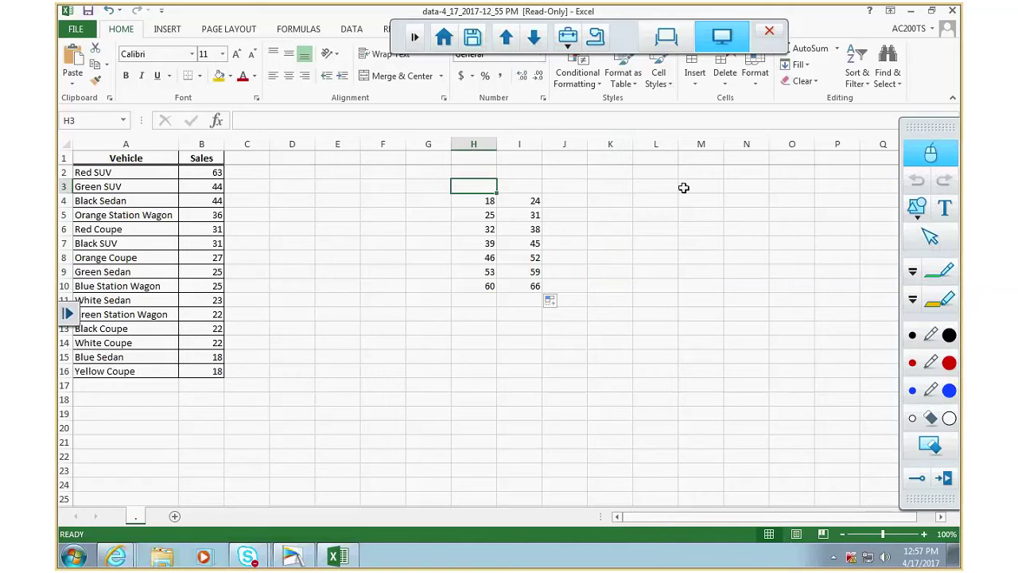
text(Icl)
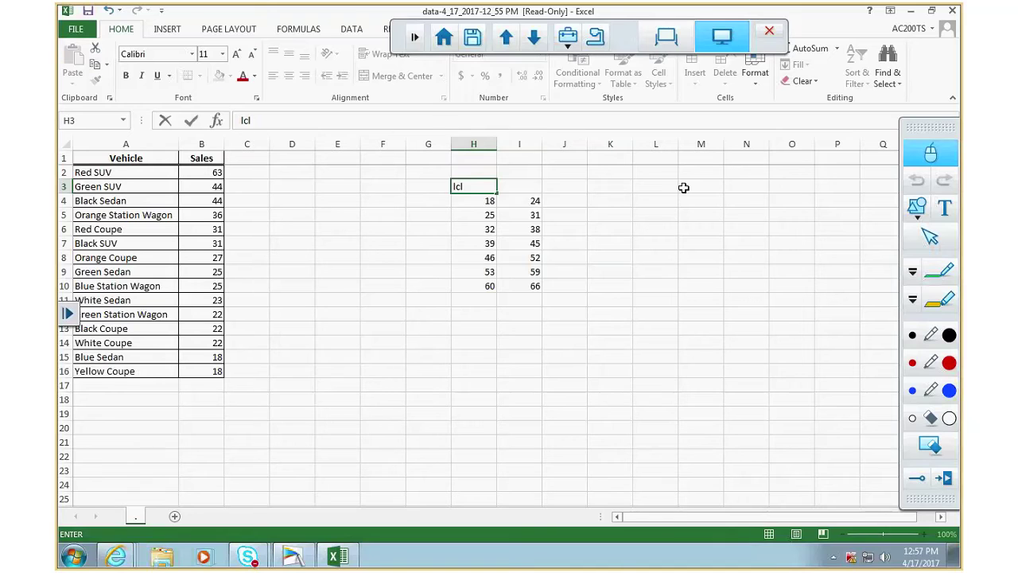
key(Tab)
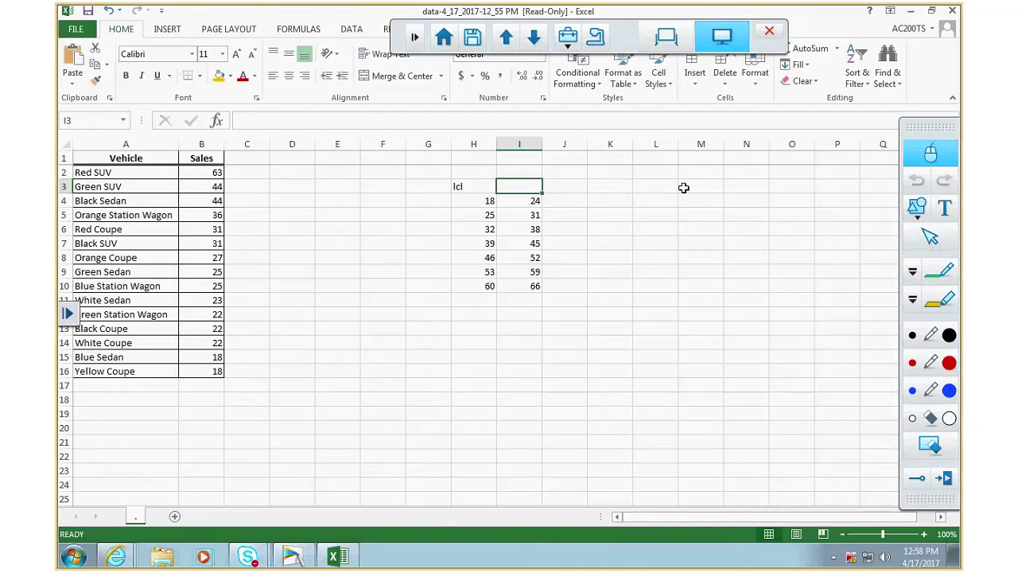
text(ucl)
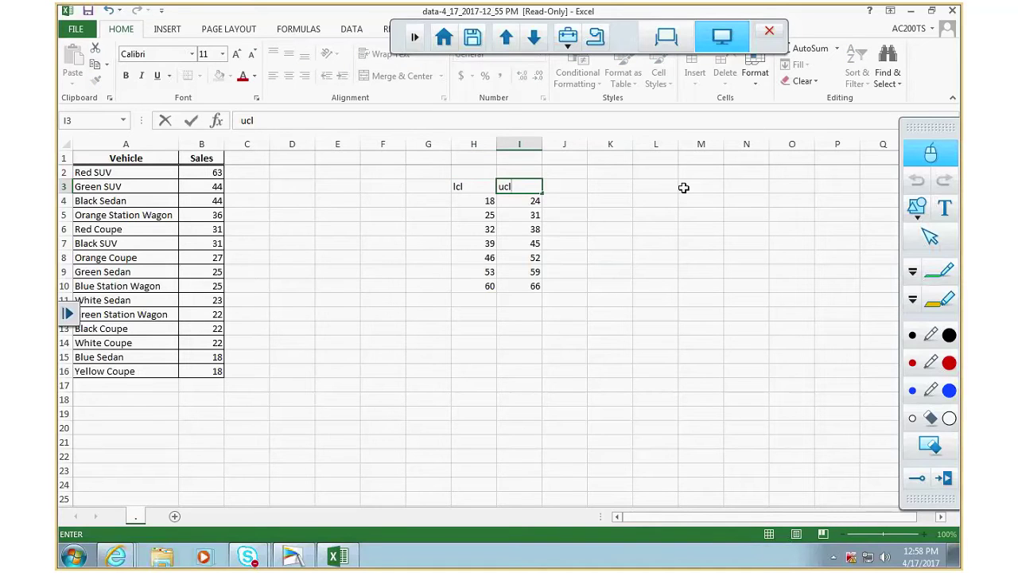
- Center the contents of the range H3:K10 horizontally
drag(472, 186, 602, 281)
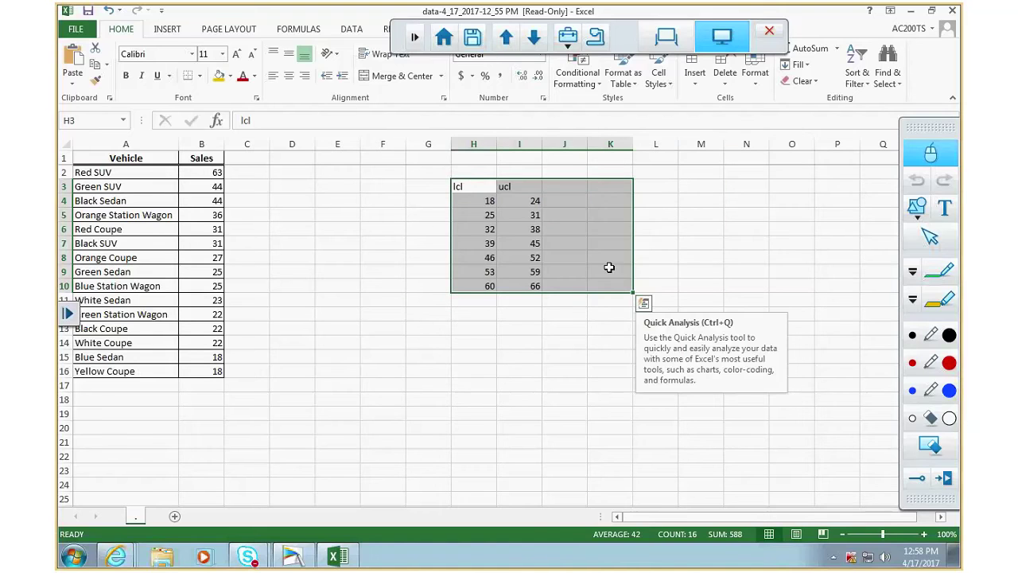
click(288, 76)
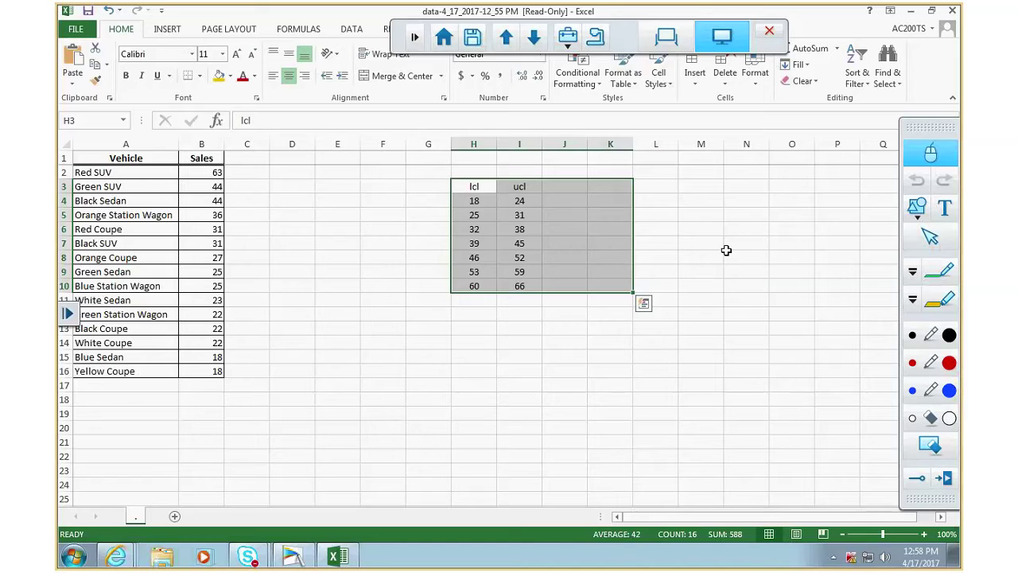
key(Right)
key(Right)
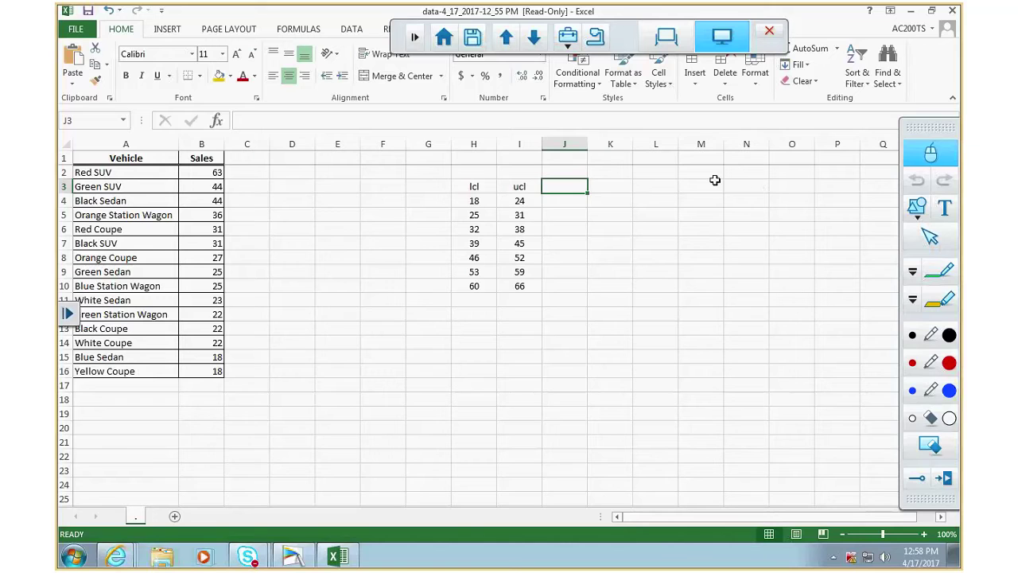
click(479, 198)
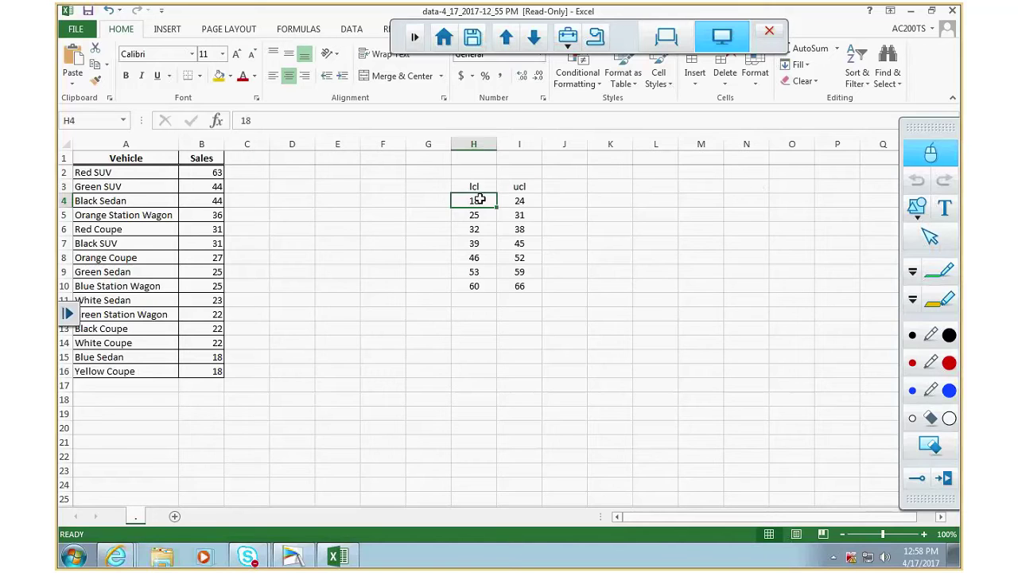
click(519, 202)
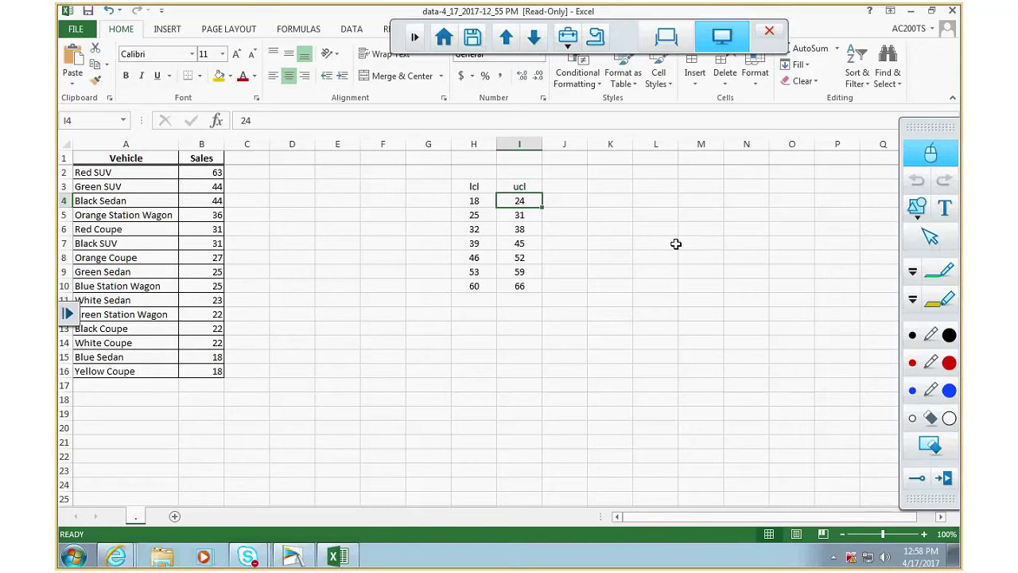
click(473, 200)
click(519, 200)
click(471, 200)
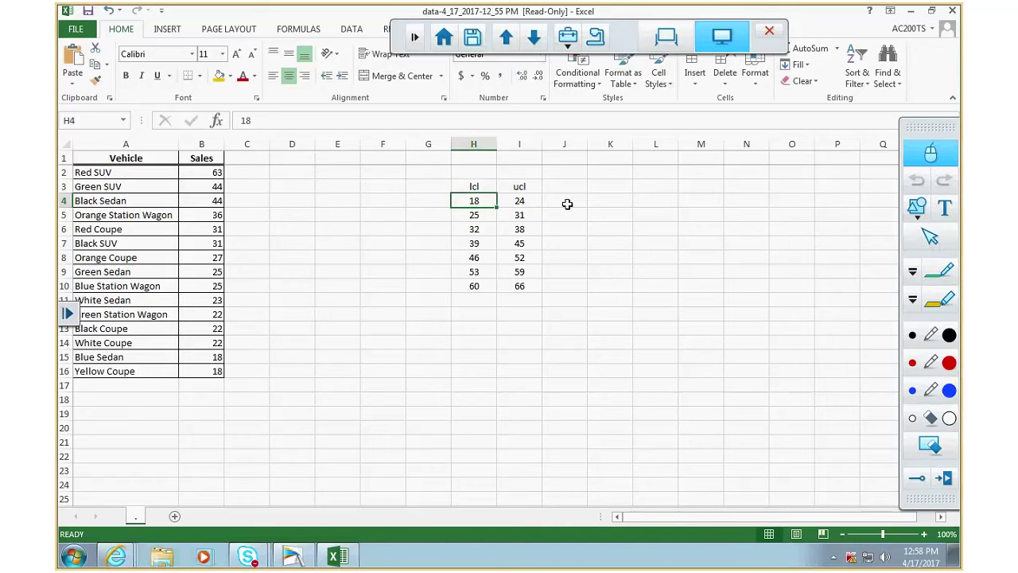
- Highlight the vehicle rows A11:B16, which belong to the 18–24 class, with a gold fill
click(181, 371)
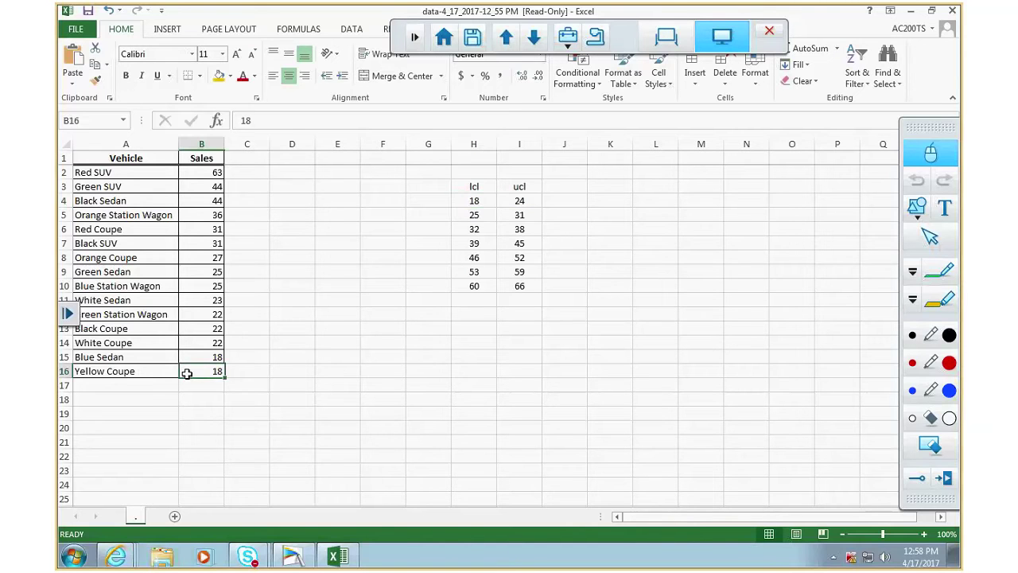
drag(182, 370, 131, 301)
click(218, 76)
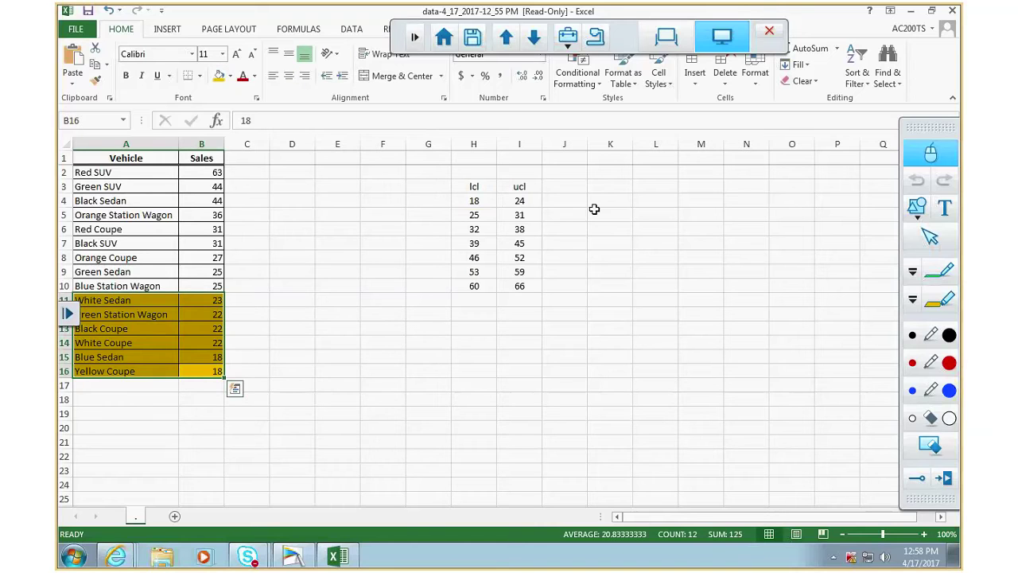
- Give cell J4 the same gold fill and enter 6 as the frequency of the 18–24 class
click(584, 202)
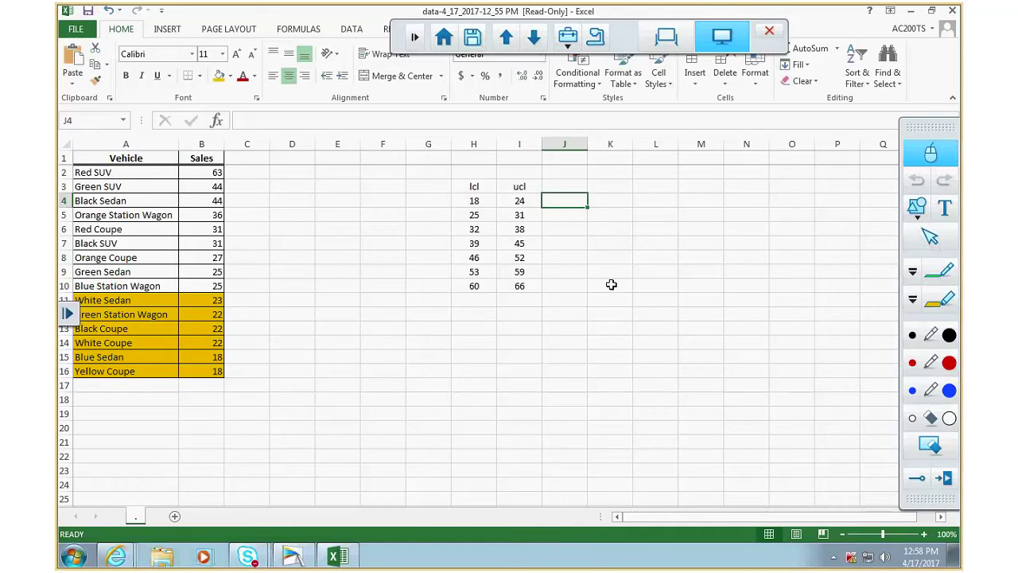
click(218, 76)
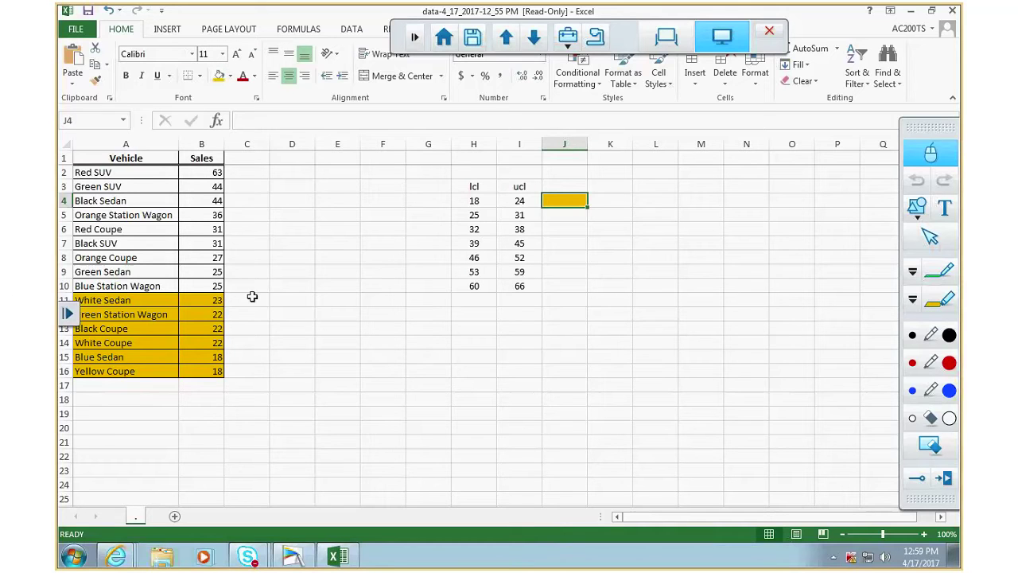
text(6)
key(Return)
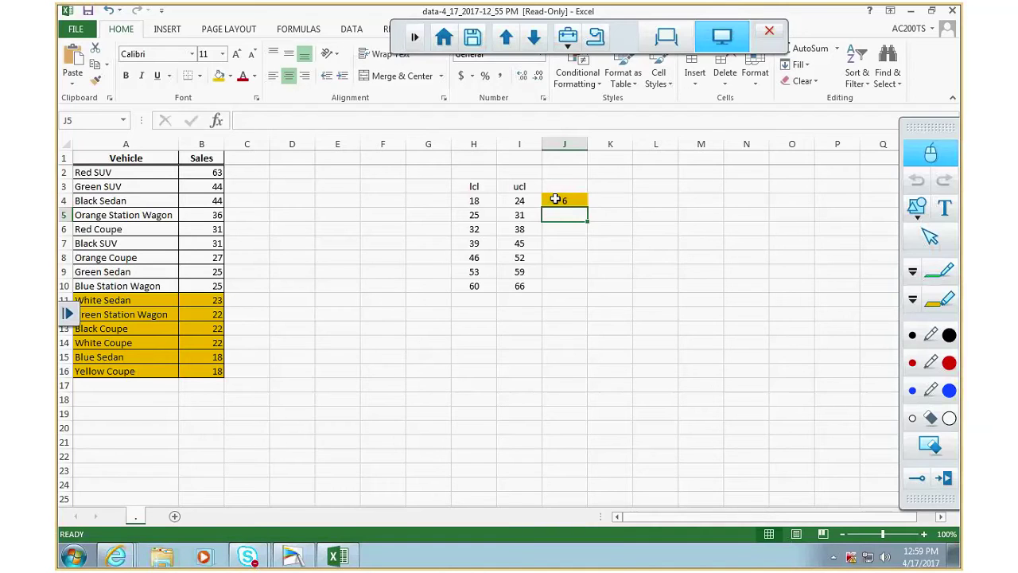
- Highlight the vehicle rows A6:B10, which belong to the 25–31 class, with a green fill
drag(191, 286, 187, 229)
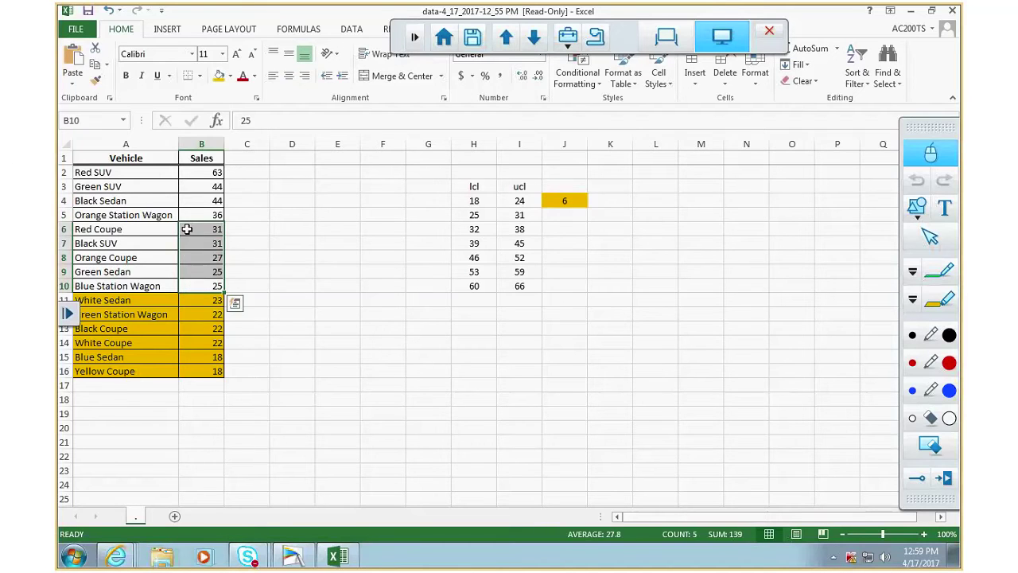
click(230, 75)
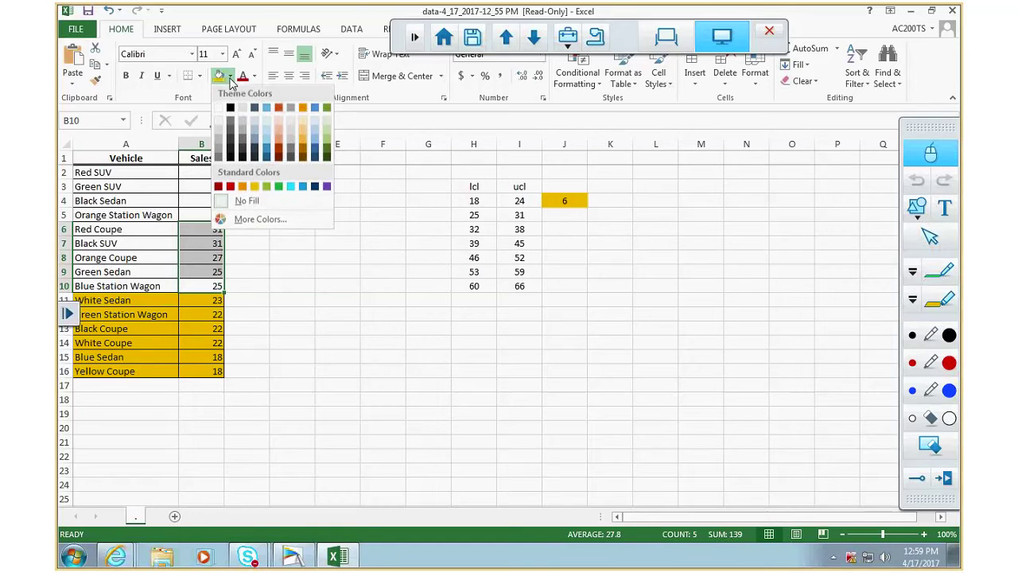
click(267, 187)
drag(127, 229, 194, 286)
click(218, 75)
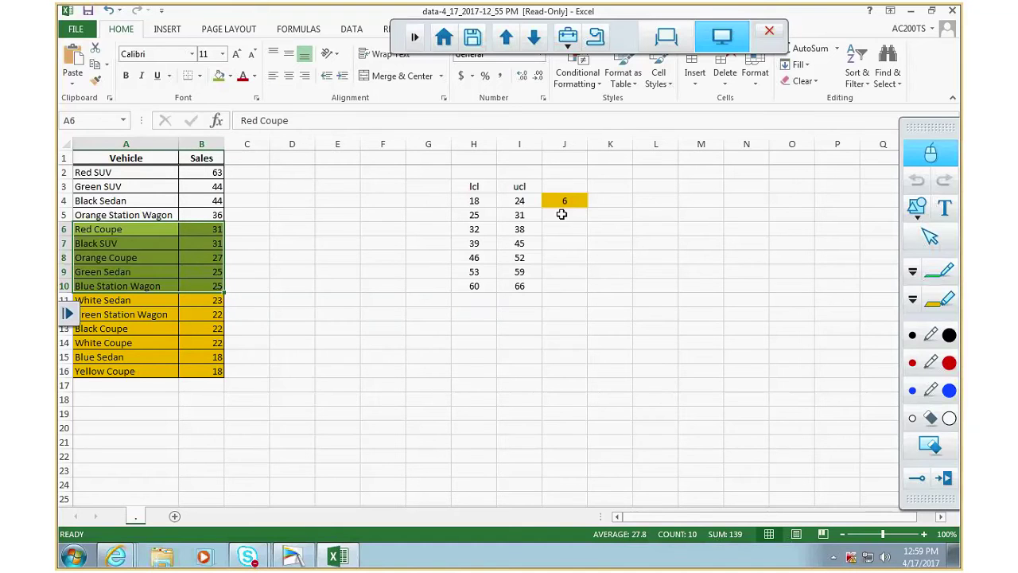
- Give cell J5 the same green fill and enter 5 as the frequency of the 25–31 class
click(562, 213)
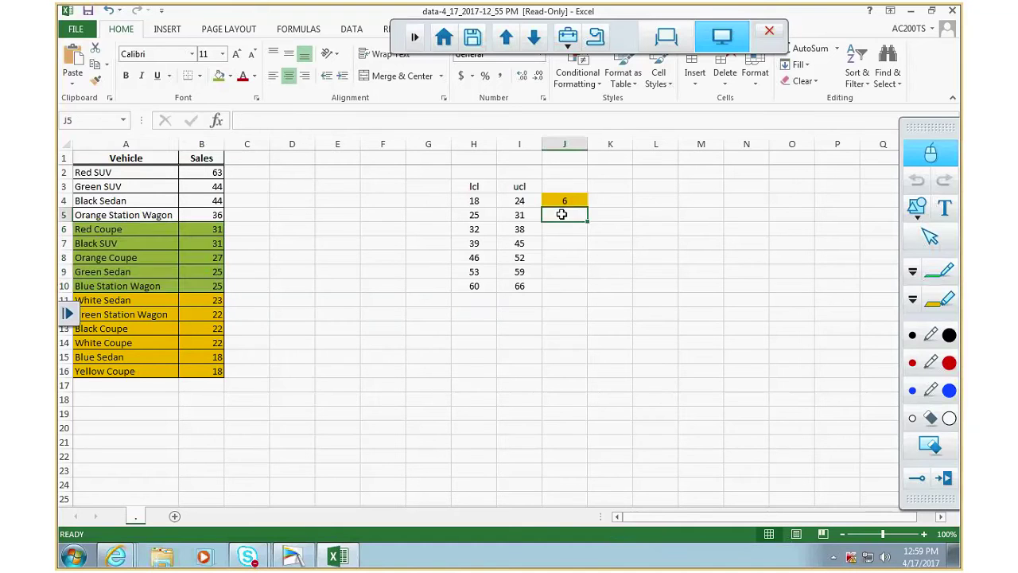
click(219, 76)
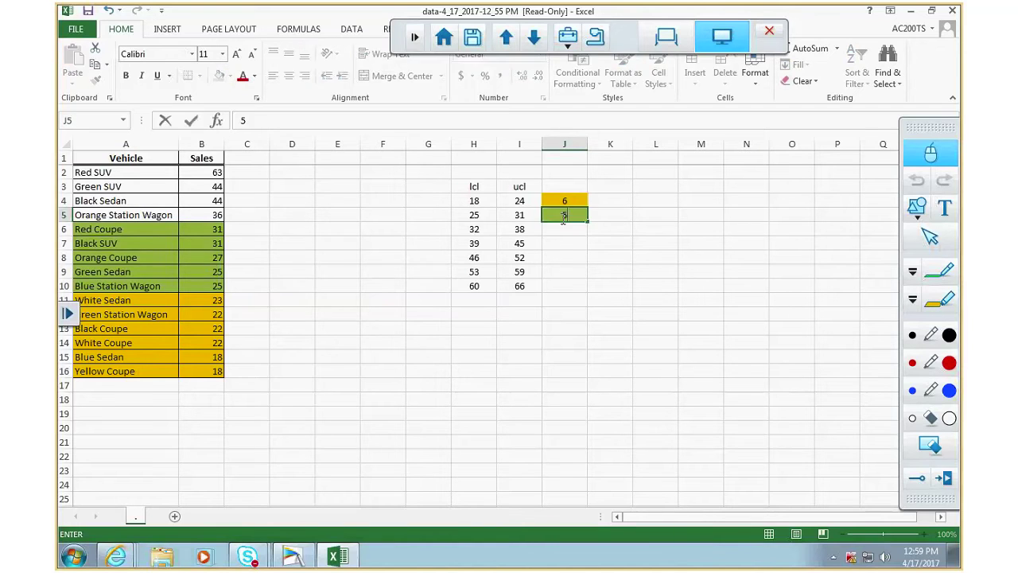
text(5)
key(Return)
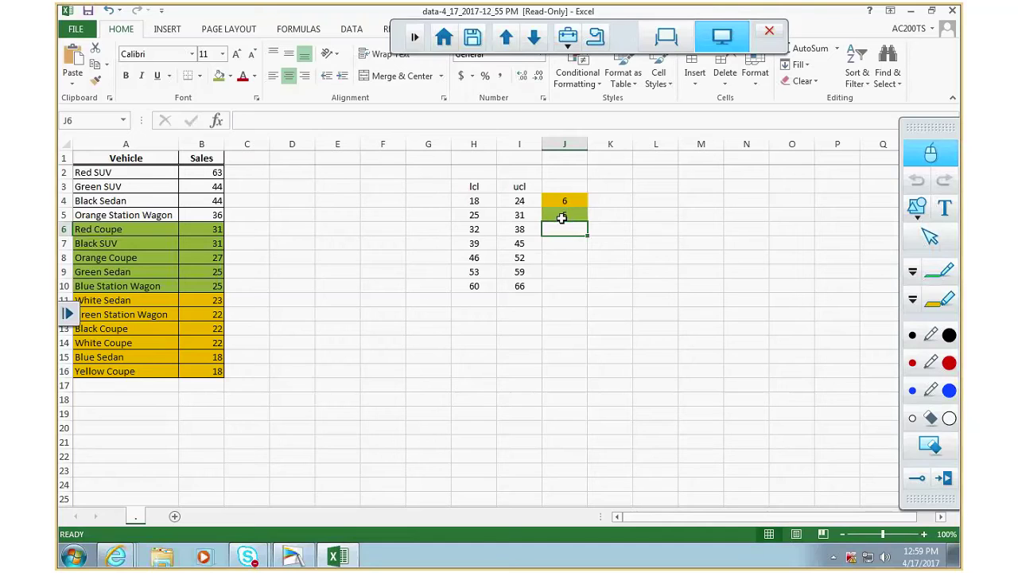
- Highlight the Orange Station Wagon row A5:B5, which belongs to the 32–38 class, with a turquoise fill
click(185, 216)
drag(159, 216, 208, 221)
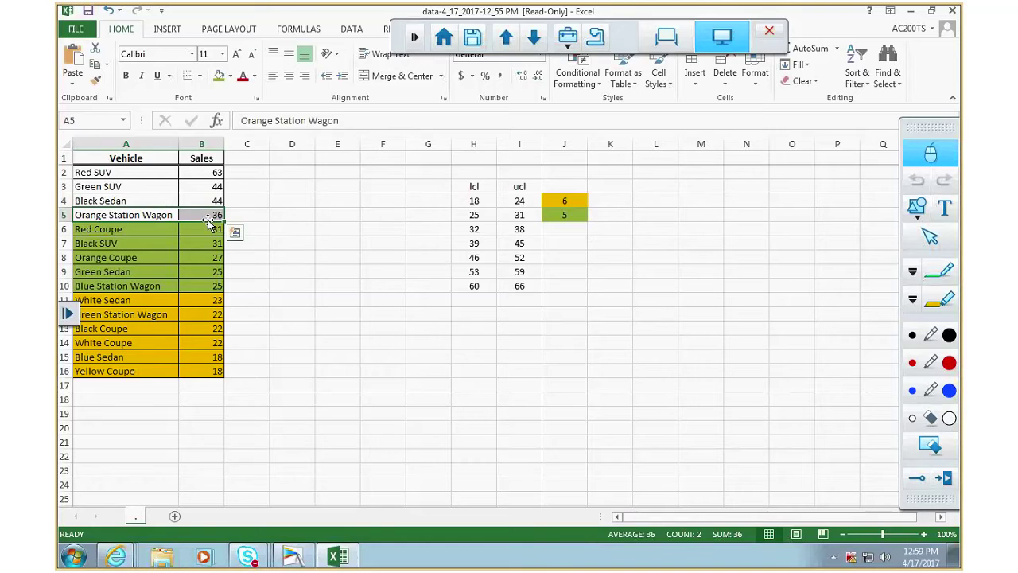
click(228, 76)
click(293, 188)
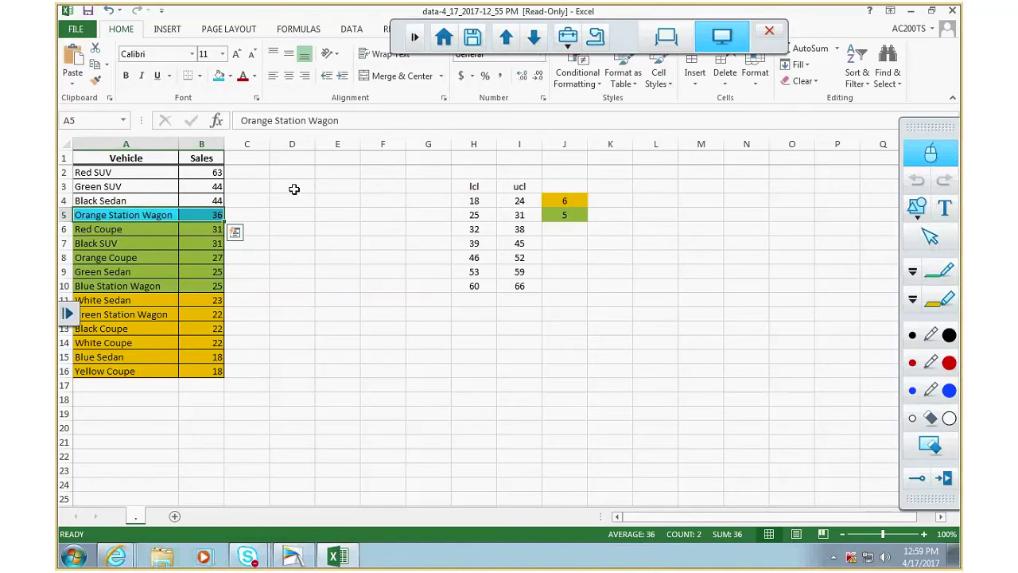
- Give cell J6 the same turquoise fill and enter 1 as the frequency of the 32–38 class
click(566, 231)
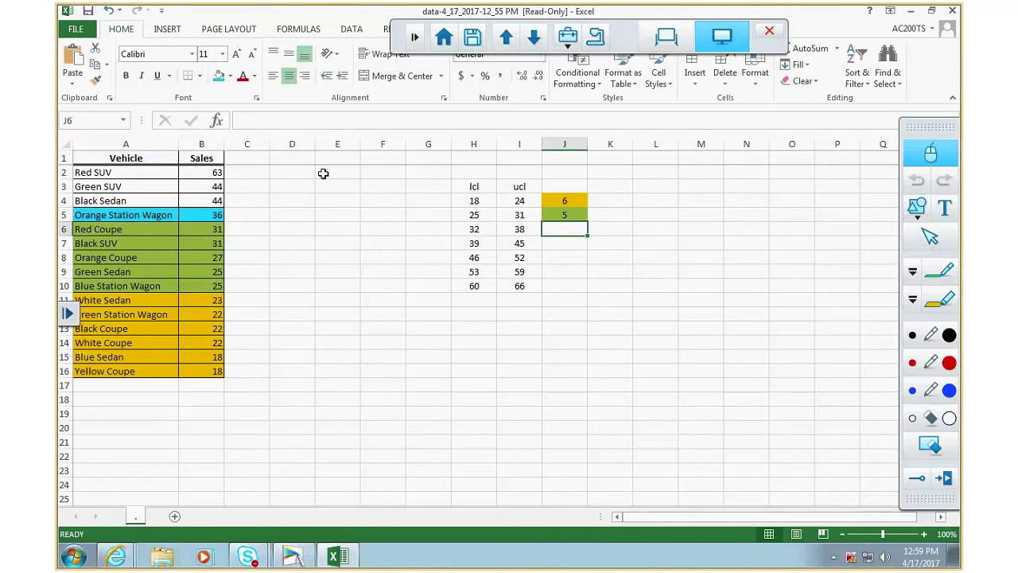
click(218, 76)
text(1)
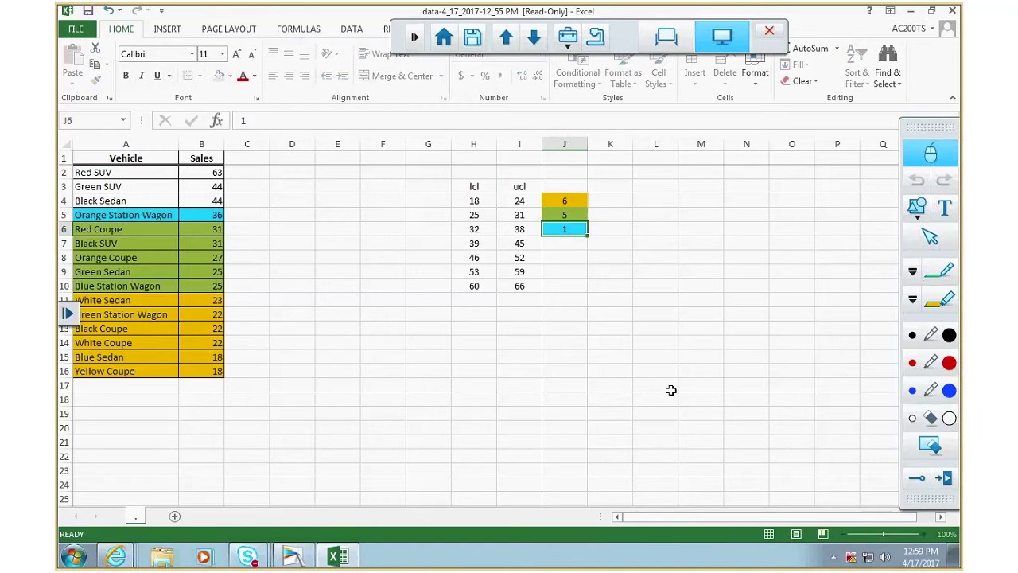
key(Return)
- Highlight the vehicle rows A3:B4, which belong to the 39–45 class, with a gray fill
drag(200, 200, 150, 186)
click(230, 76)
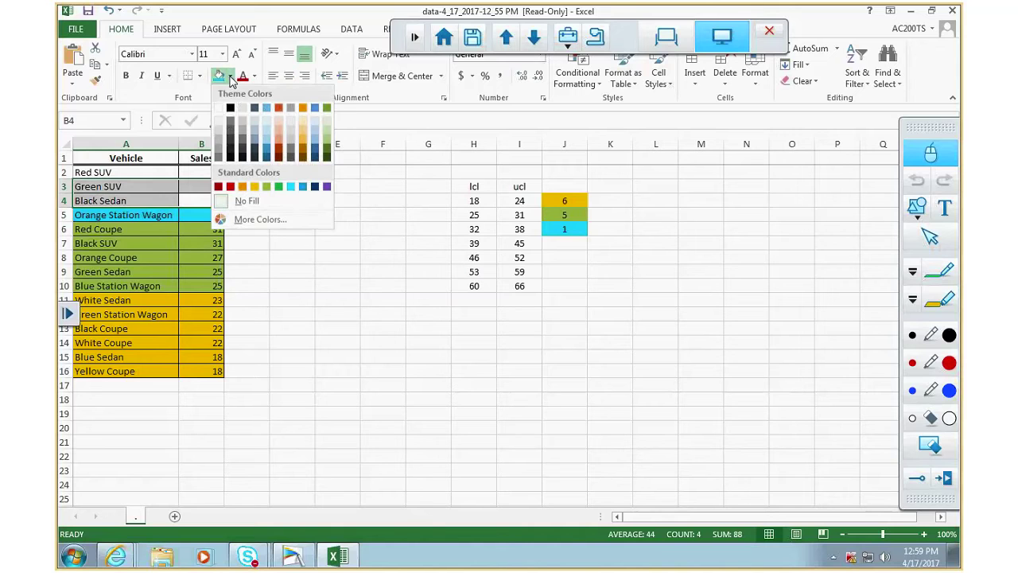
click(219, 141)
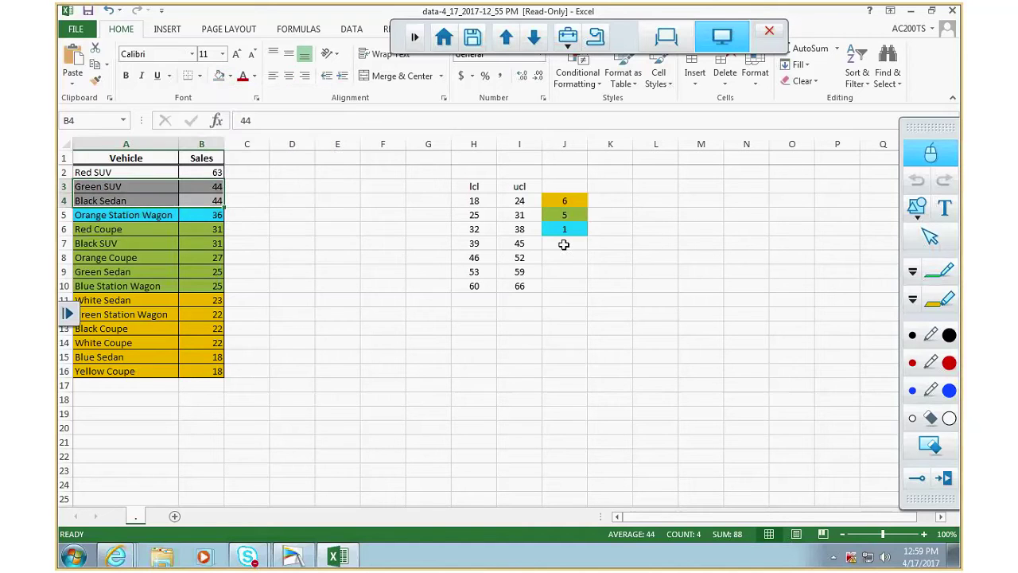
- Give cell J7 the same gray fill and enter 2 as the frequency of the 39–45 class
click(563, 244)
click(219, 76)
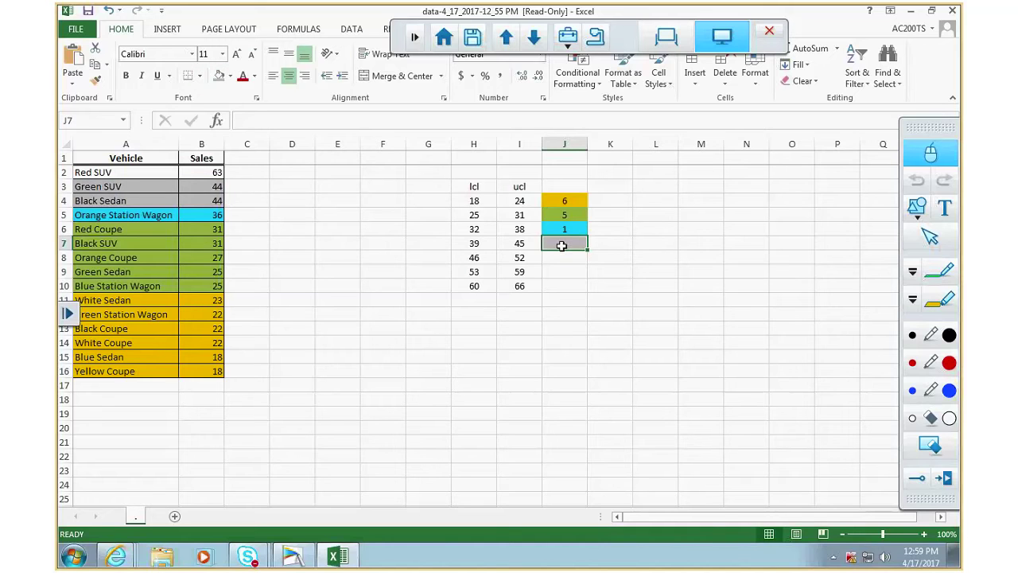
key(Return)
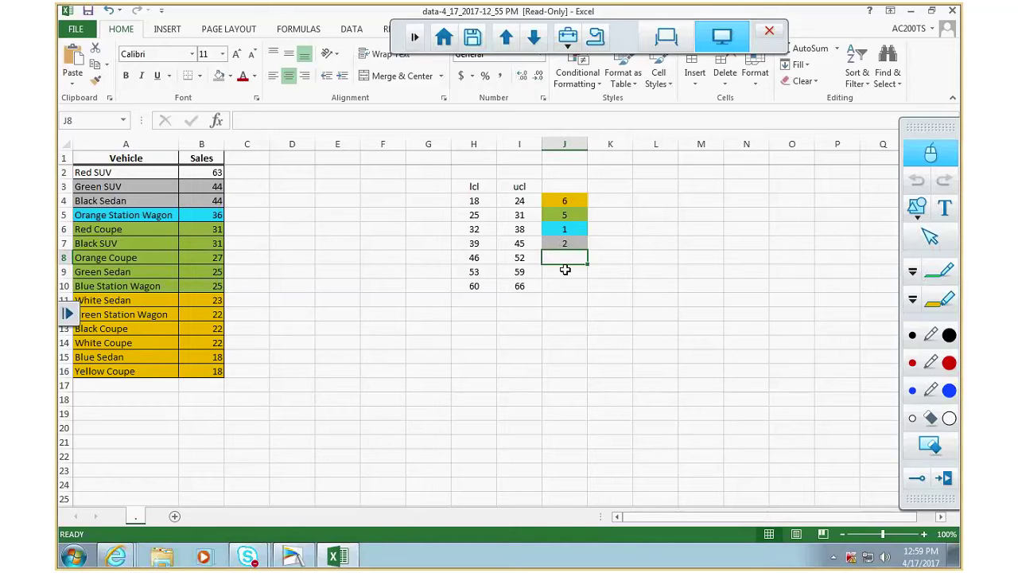
- Enter the remaining class frequencies: 0 in J8, 0 in J9 and 1 in J10
text(0)
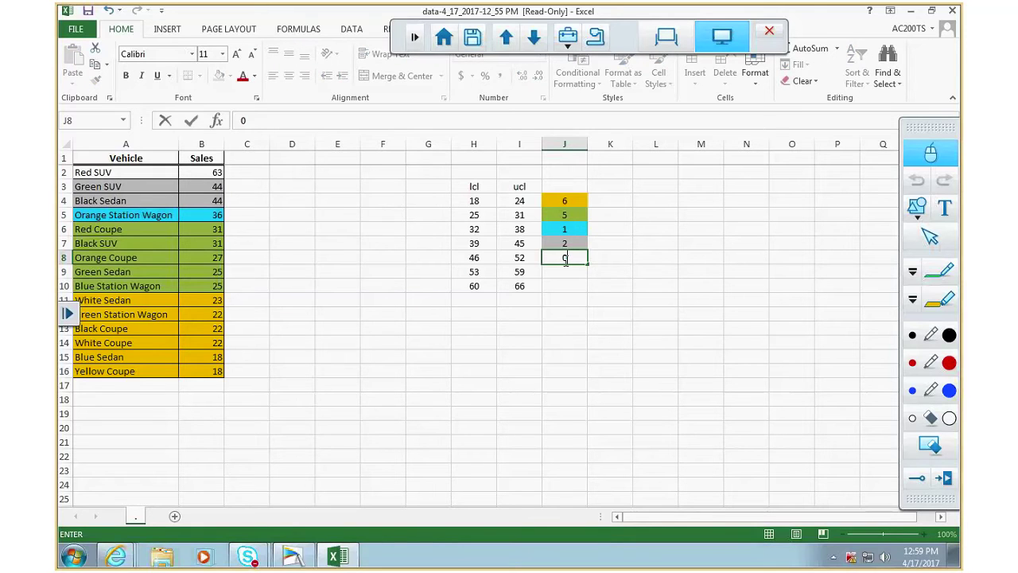
key(Return)
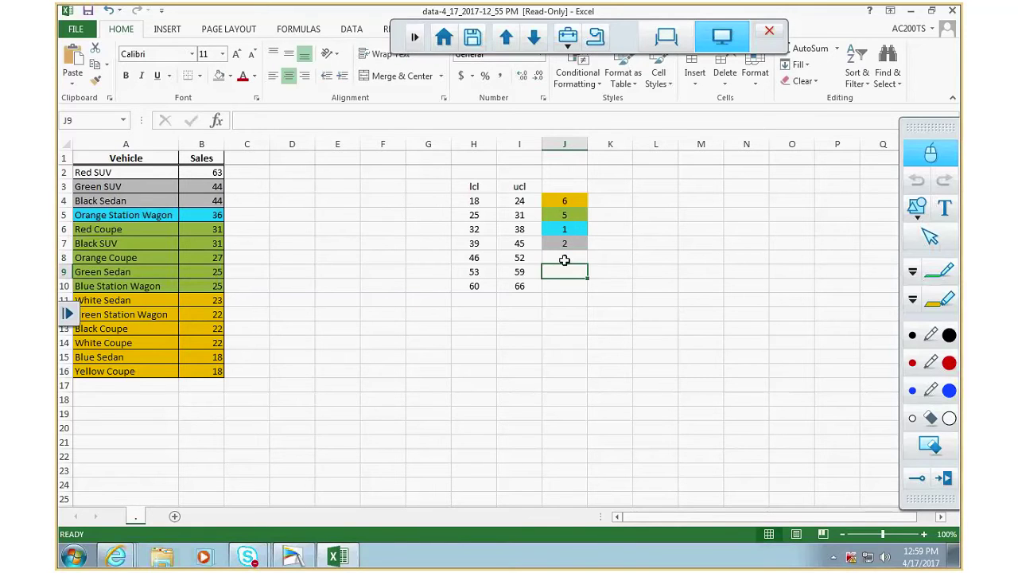
text(0)
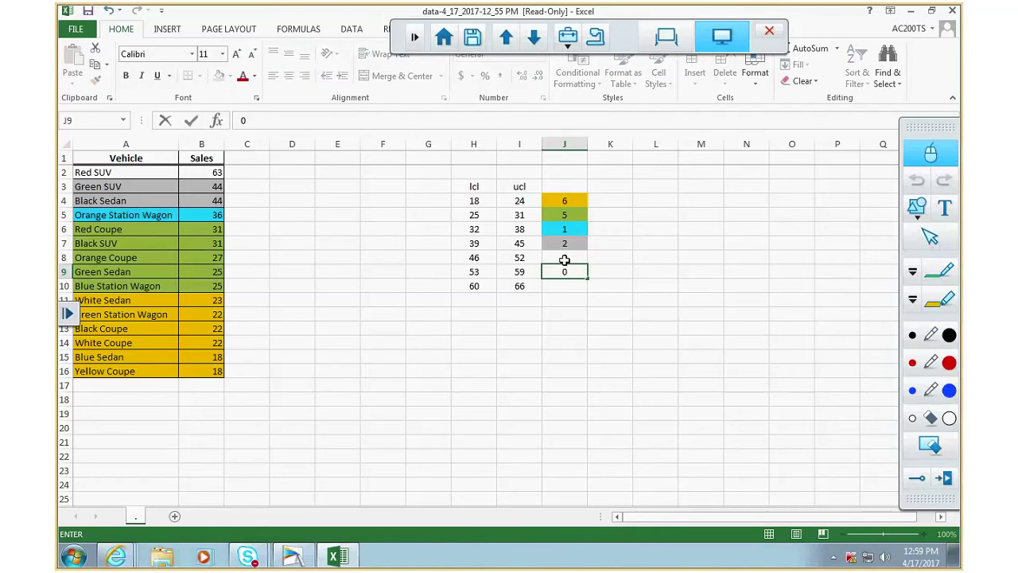
key(Return)
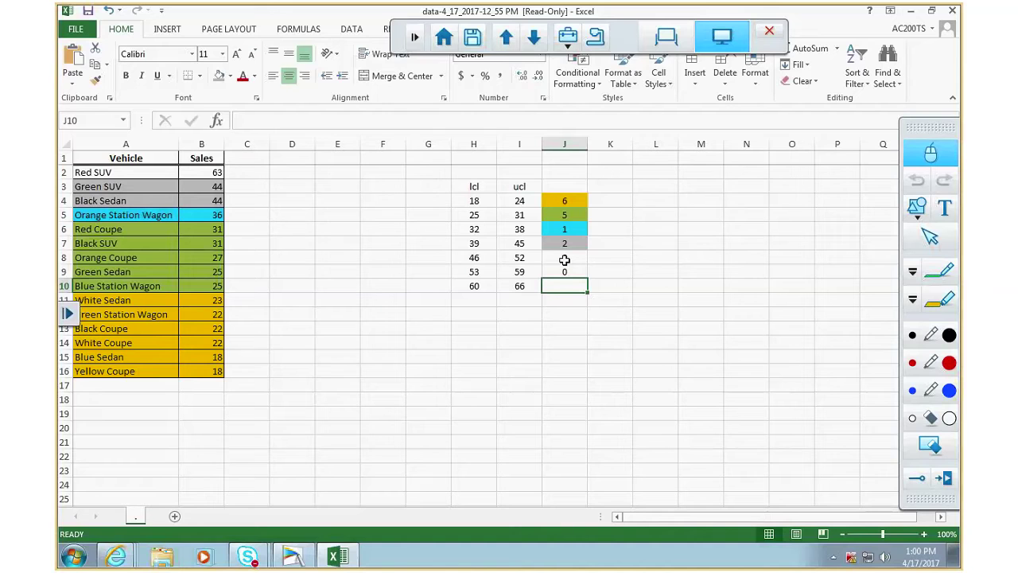
text(1)
key(Return)
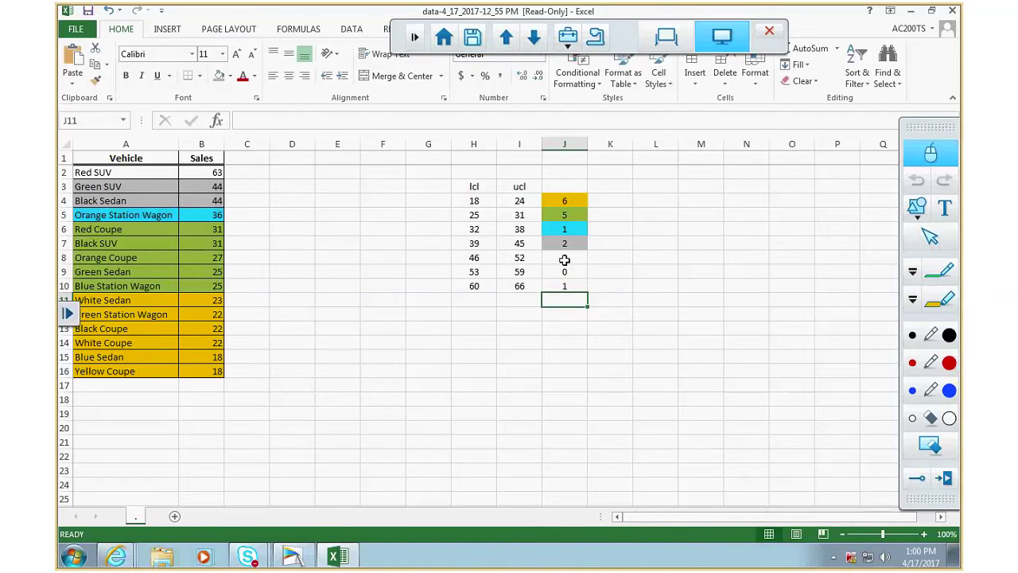
- Draw black pen marks over the worksheet: a curve beside the frequencies, a loop around the first class limits, a horizontal line and an arrow
click(917, 337)
mouse_move(602, 181)
mouse_down()
mouse_move(657, 208)
mouse_move(646, 227)
mouse_move(614, 230)
mouse_move(595, 330)
mouse_up()
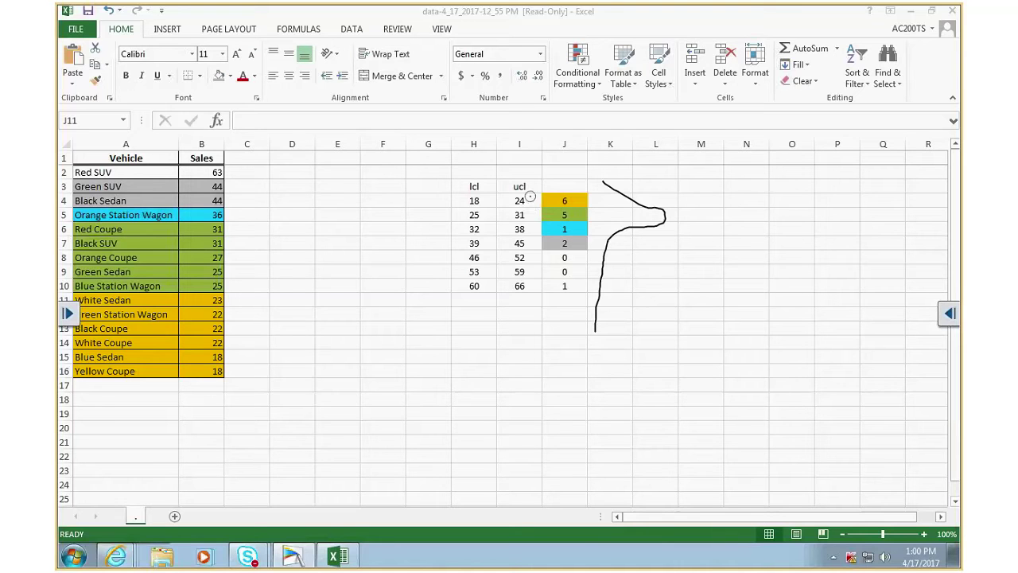
mouse_move(534, 190)
mouse_down()
mouse_move(471, 174)
mouse_move(470, 227)
mouse_move(499, 232)
mouse_move(539, 192)
mouse_up()
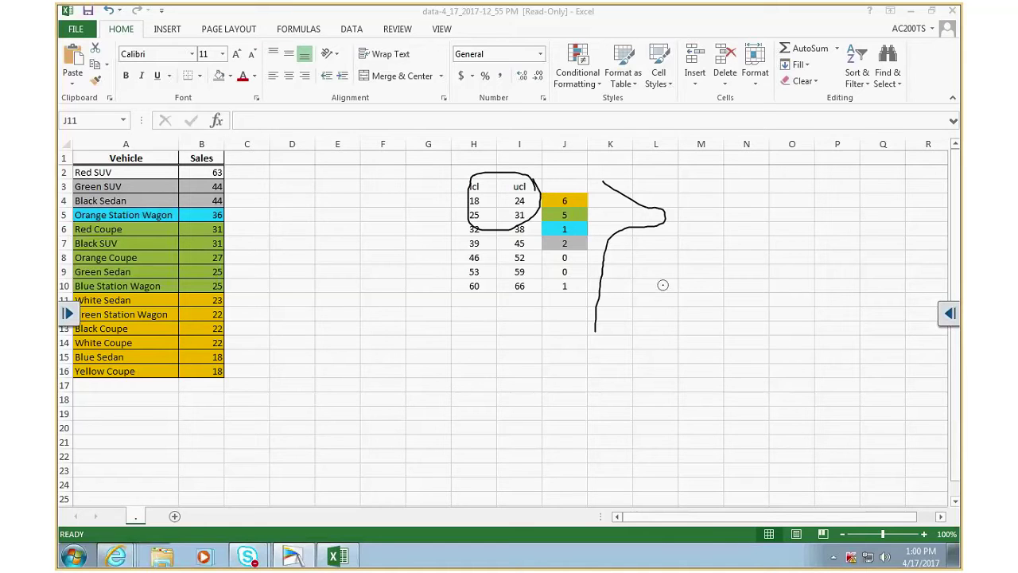
drag(432, 243, 715, 240)
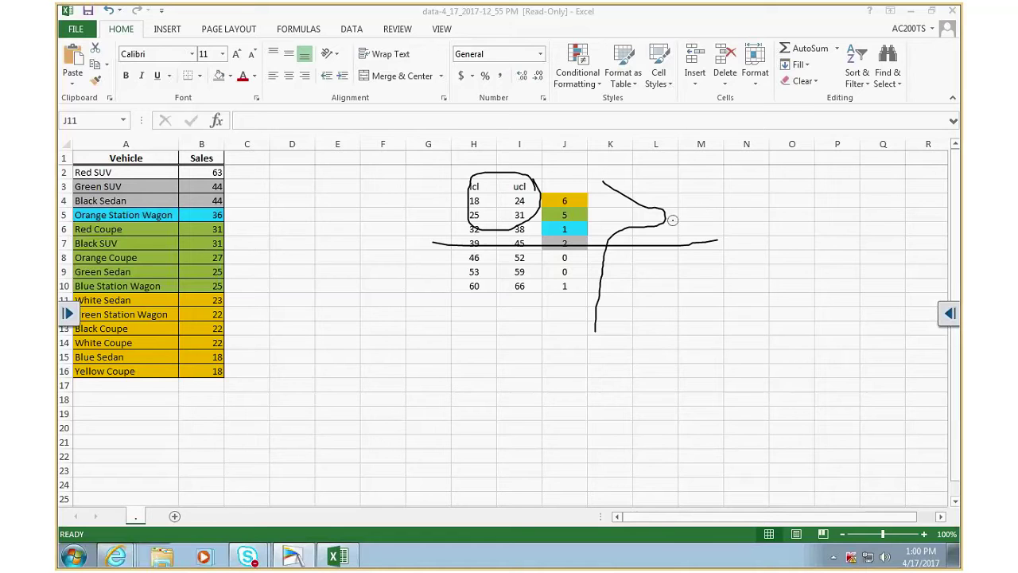
mouse_move(782, 203)
mouse_down()
mouse_move(708, 213)
mouse_move(735, 229)
mouse_up()
- Close the vehicle sales table in question 12.2.27 and minimize the exercise and workbook windows to return to the mailbox
click(949, 313)
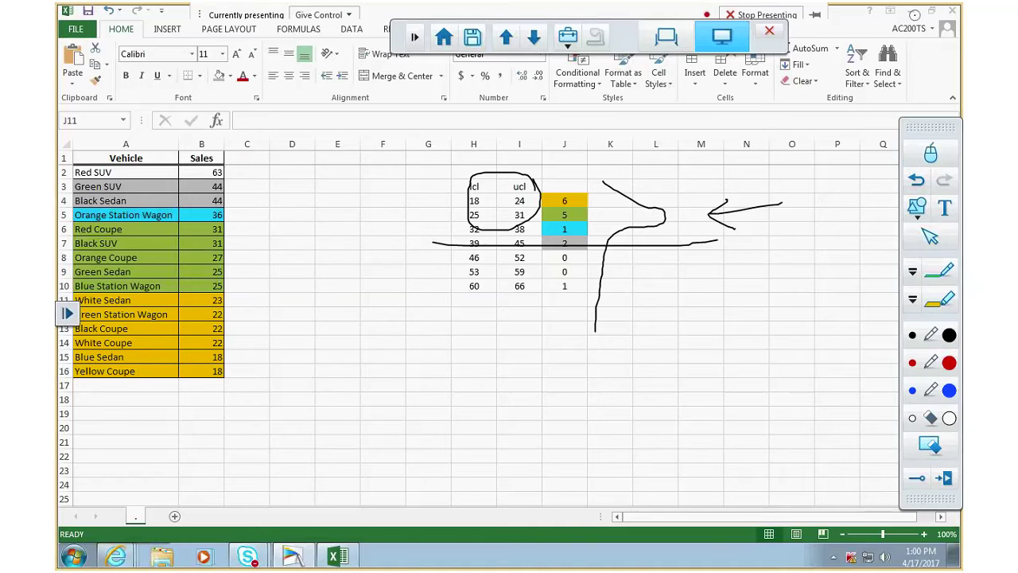
click(930, 155)
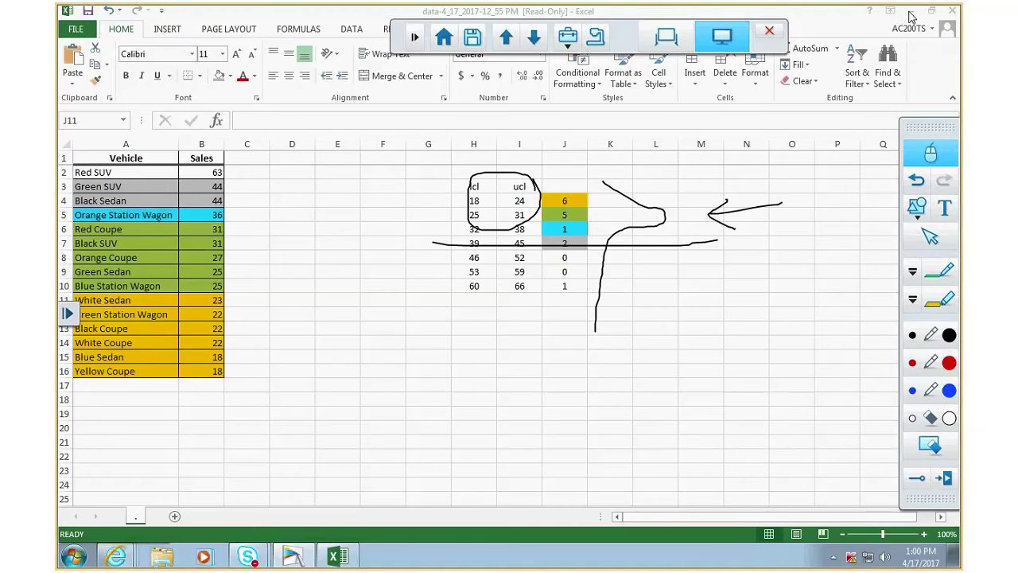
click(909, 11)
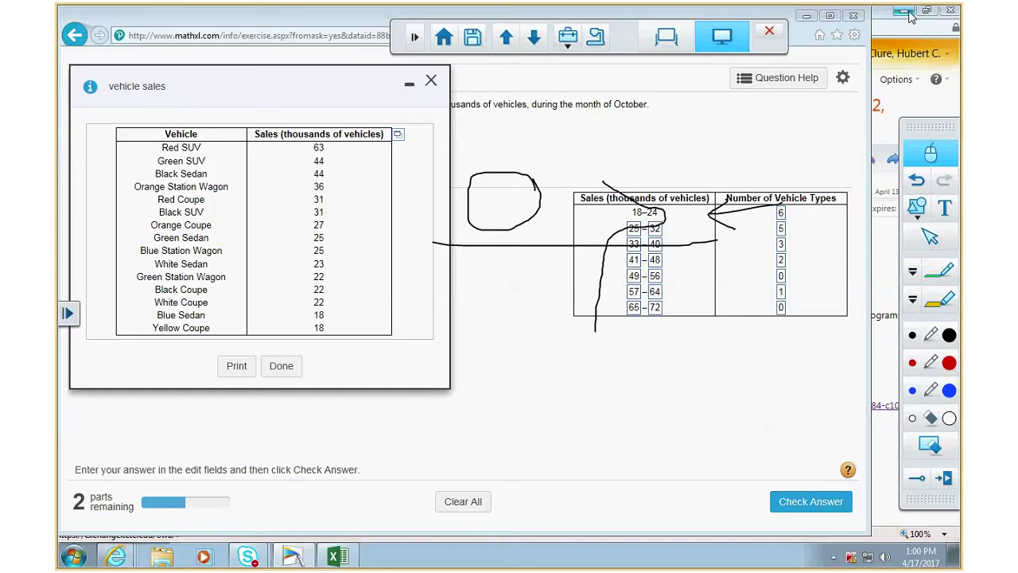
click(282, 367)
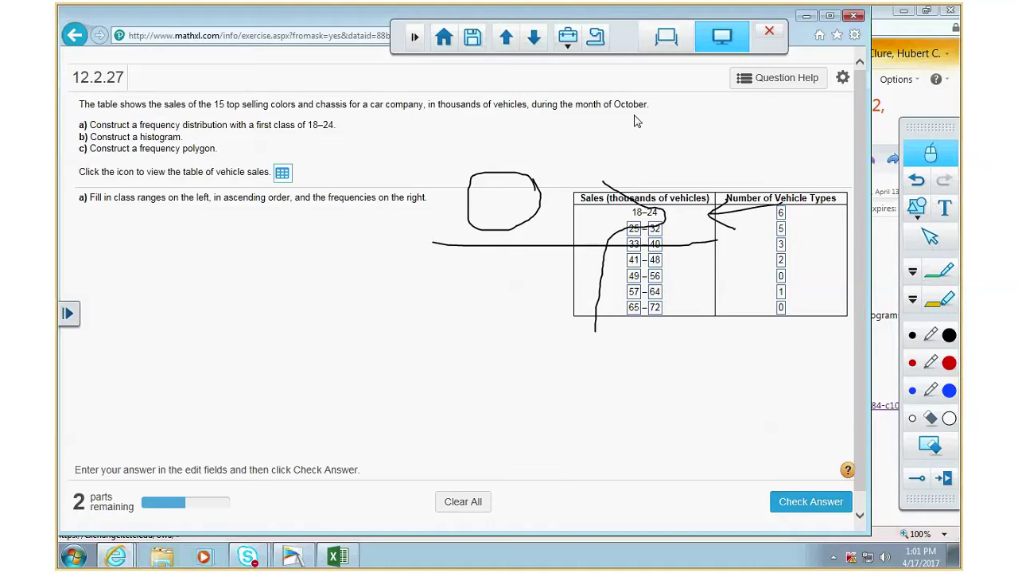
click(808, 18)
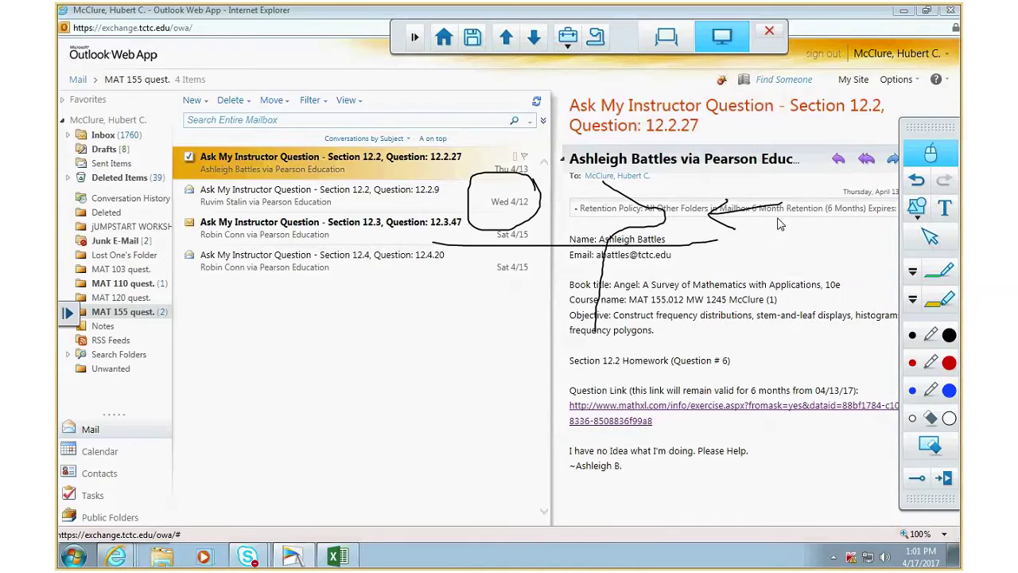
click(338, 555)
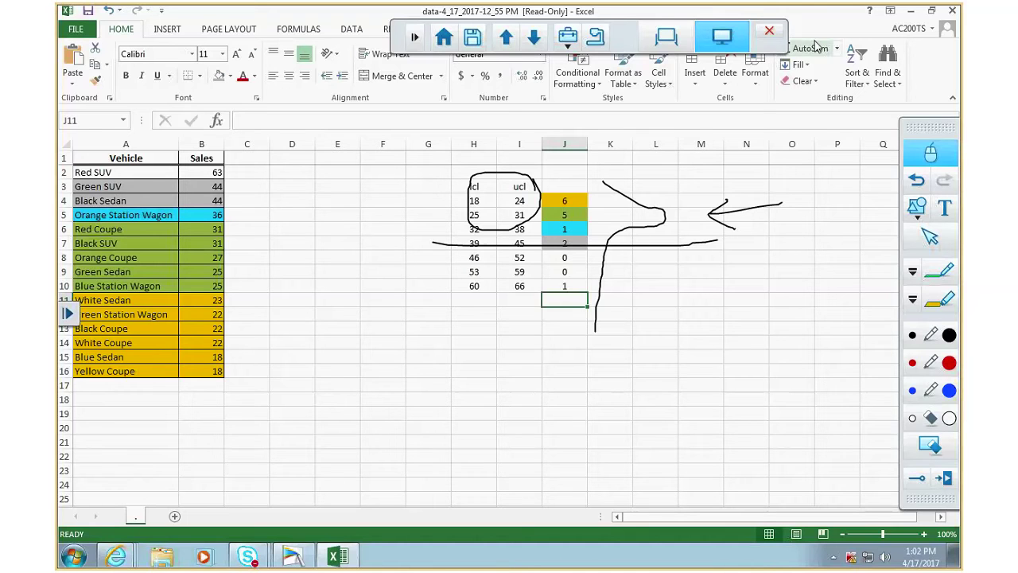
click(953, 10)
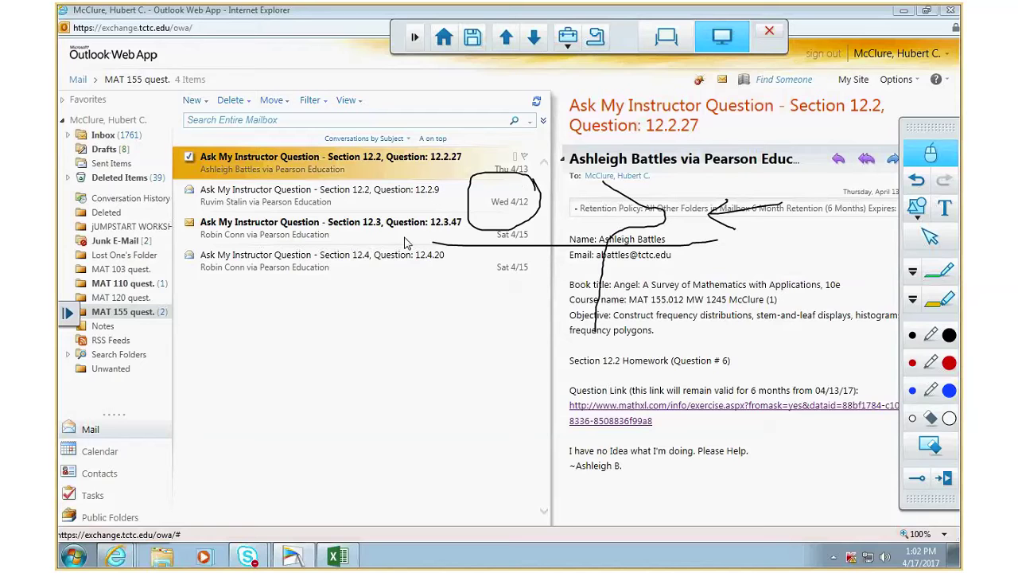
- Open the exercise linked in the question 12.2.9 message and clear all pen marks from the screen
click(355, 264)
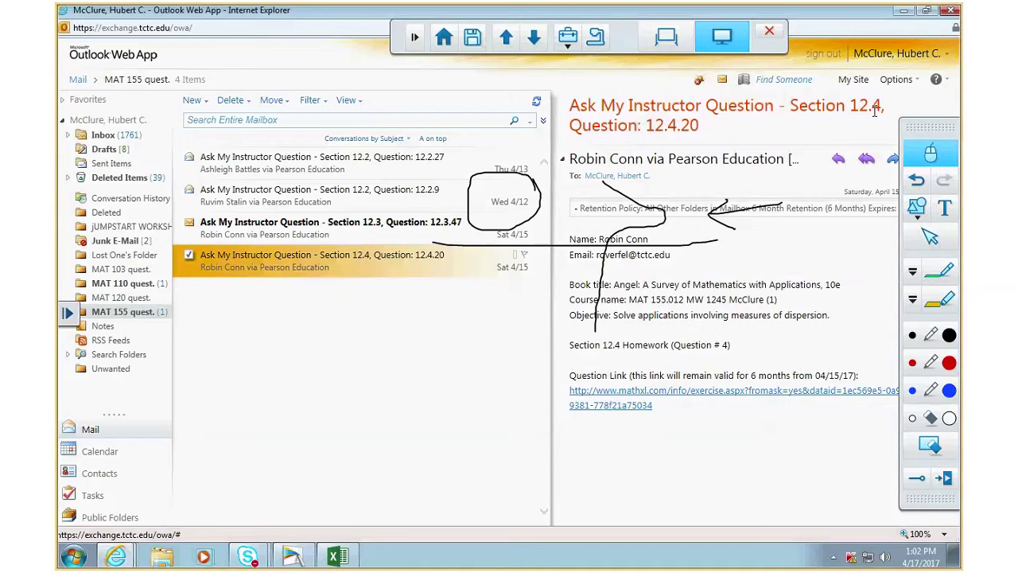
click(423, 163)
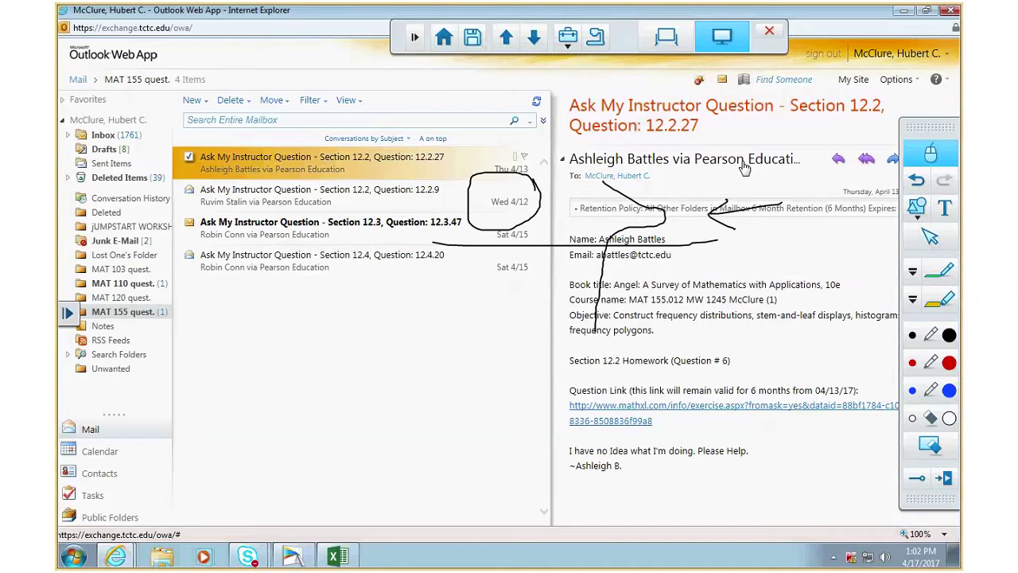
click(413, 199)
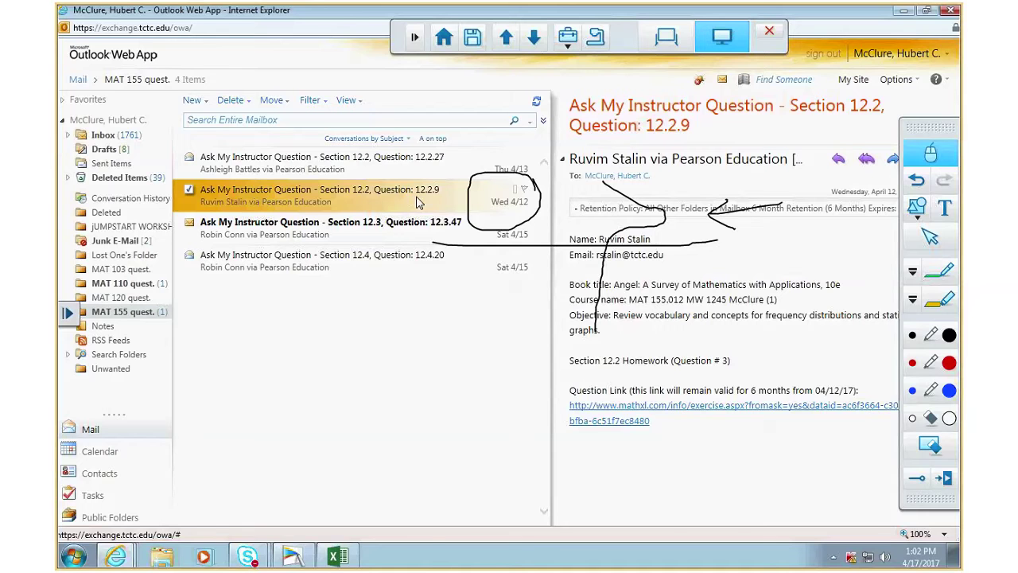
click(612, 413)
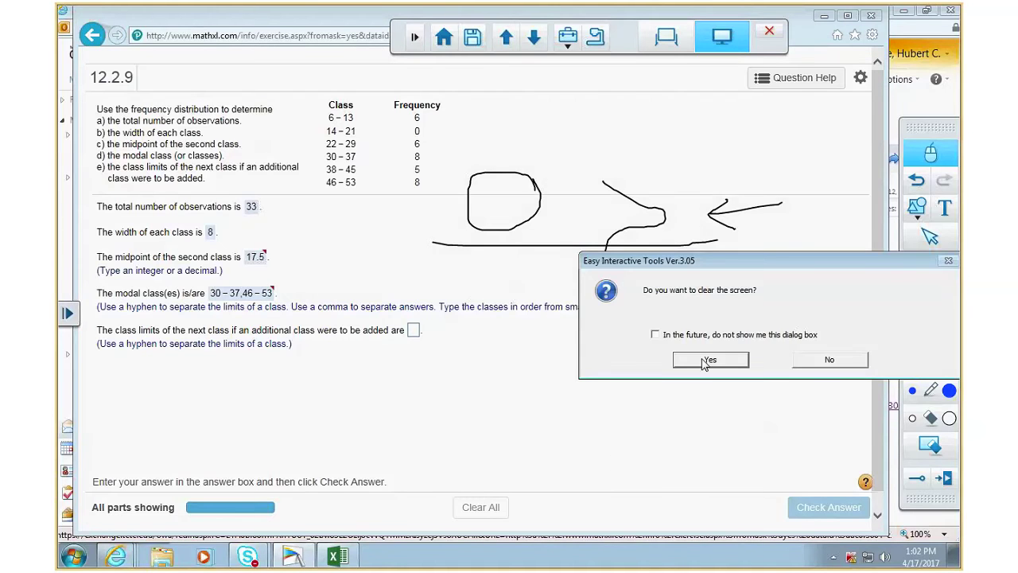
click(705, 363)
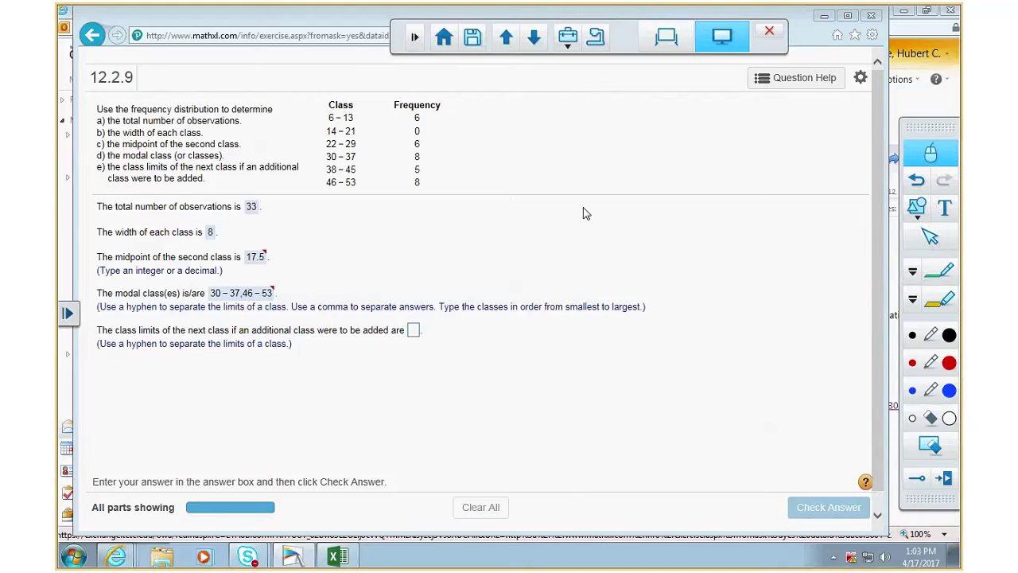
- Mark up the distribution in black pen: a line under the Frequency column, a box around class 14–21 and underlines below both 8s
click(930, 335)
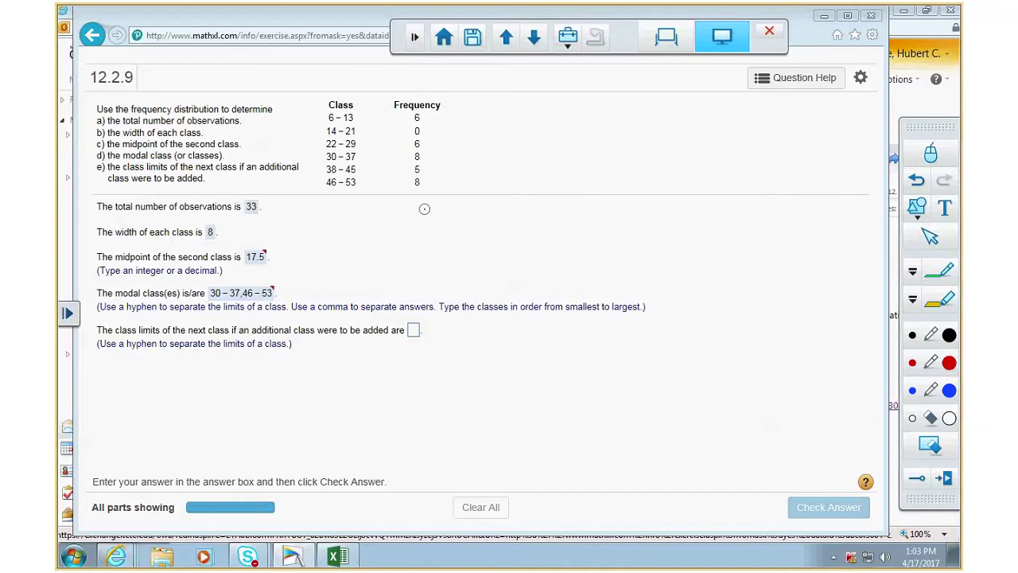
drag(382, 194, 443, 196)
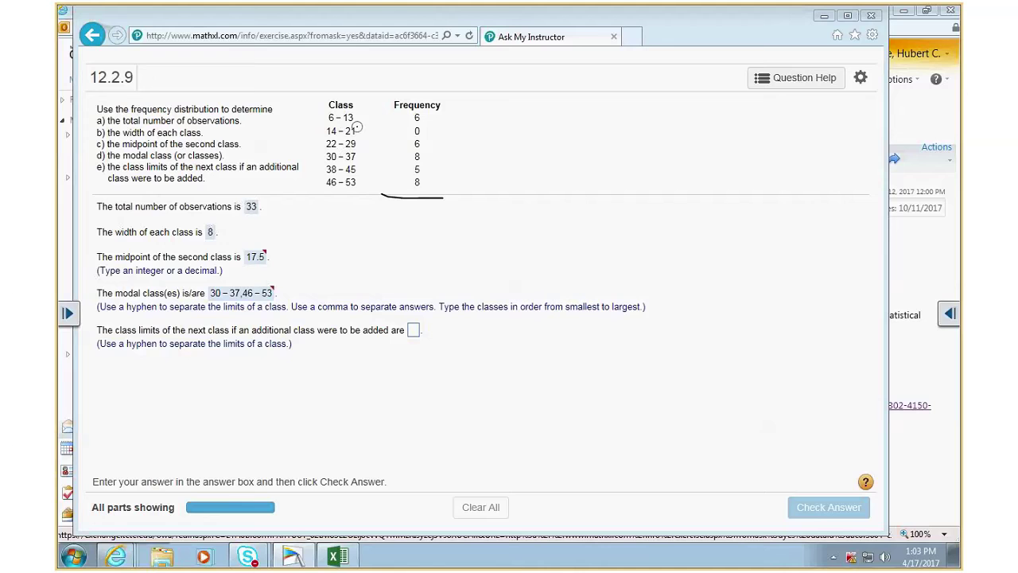
mouse_move(357, 127)
mouse_down()
mouse_move(334, 141)
mouse_move(368, 126)
mouse_move(324, 127)
mouse_up()
mouse_move(405, 188)
mouse_down()
mouse_move(420, 188)
mouse_move(426, 159)
mouse_up()
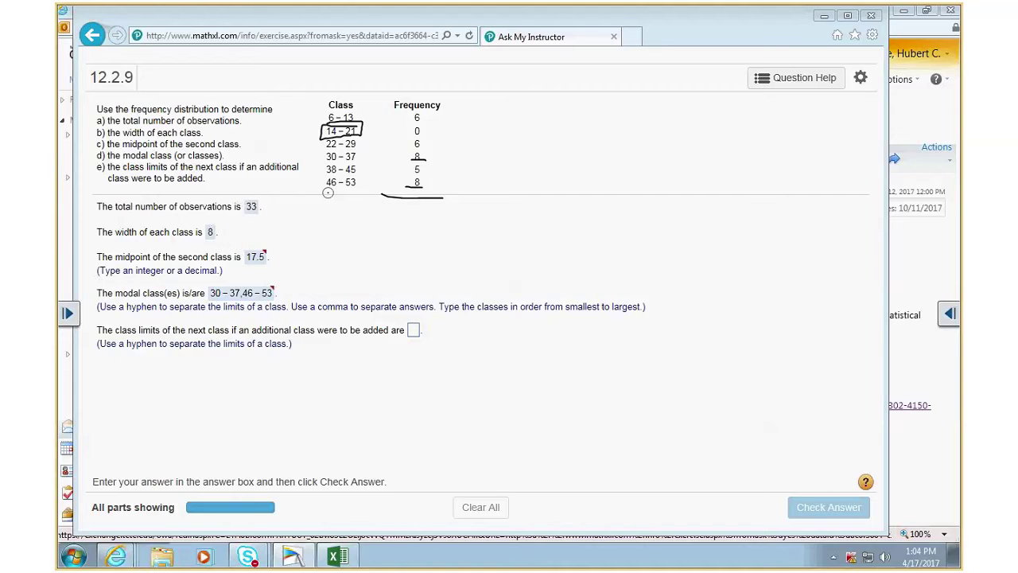
- Enter 54-61 as the class limits of the next class in question 12.2.9 and check the answer
click(949, 317)
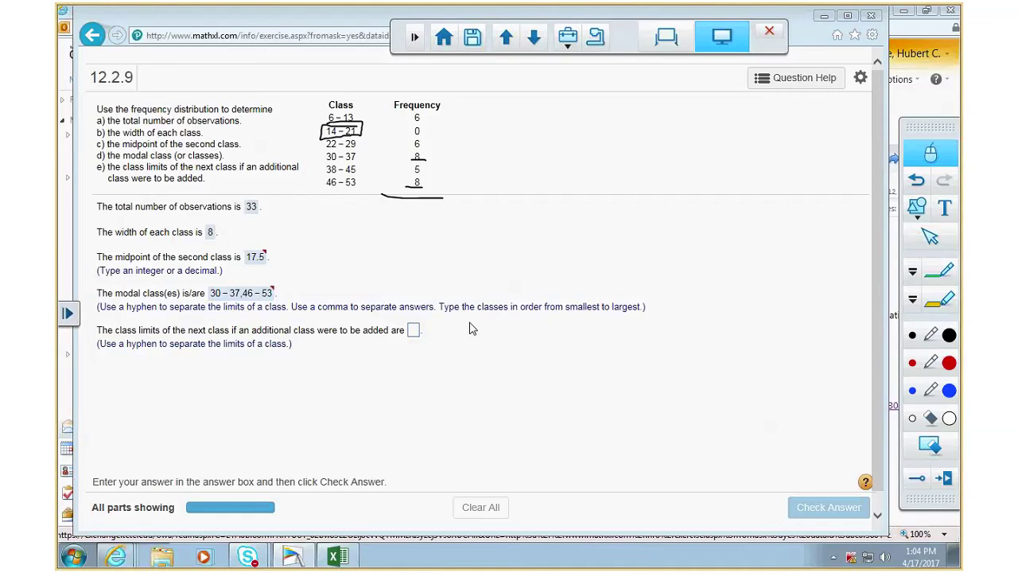
click(413, 330)
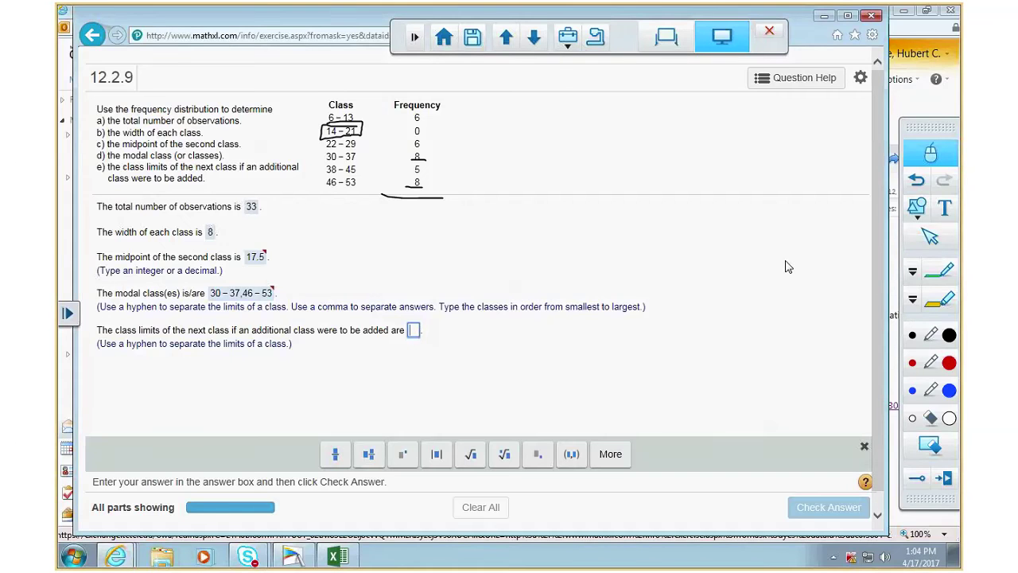
text(54-)
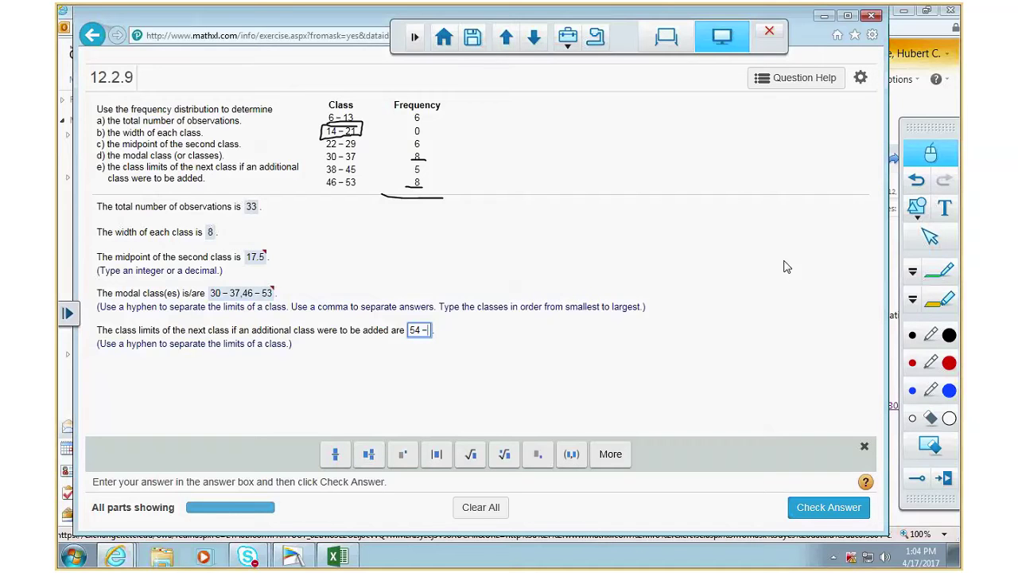
text(61)
click(813, 509)
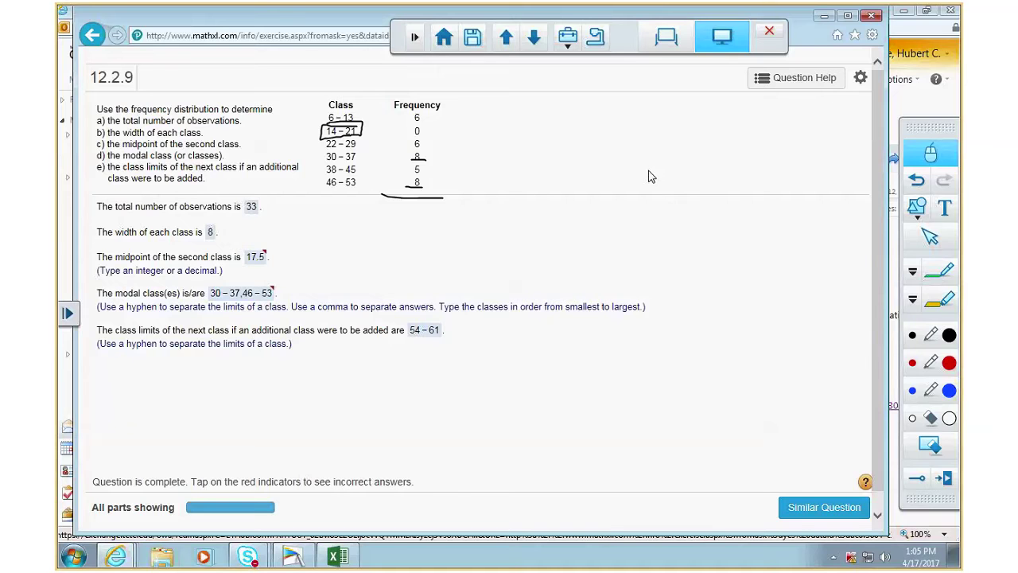
- Leave question 12.2.9 and open the exercise linked in the question 12.3.47 message, clearing the pen marks from the screen
click(871, 15)
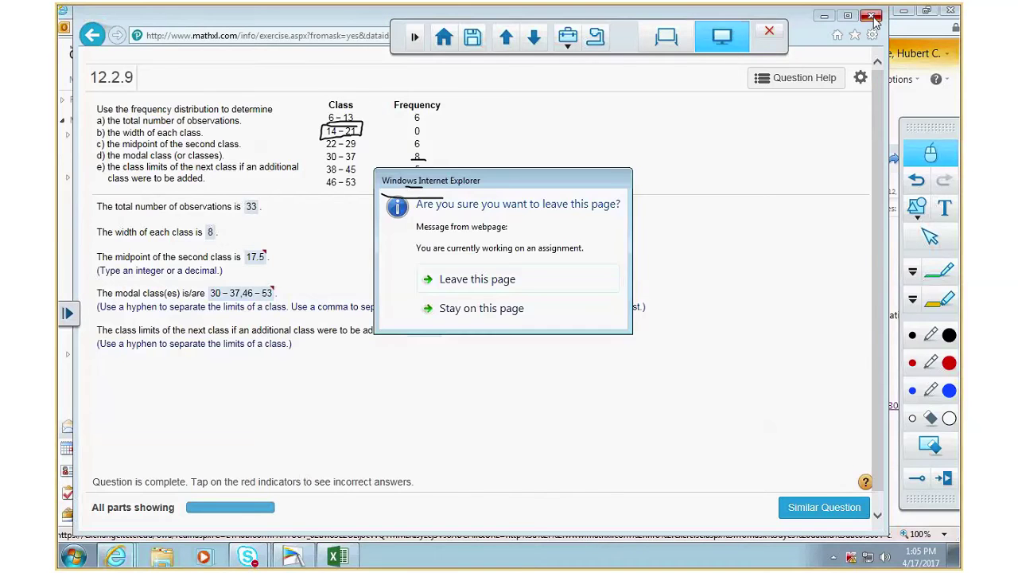
click(503, 283)
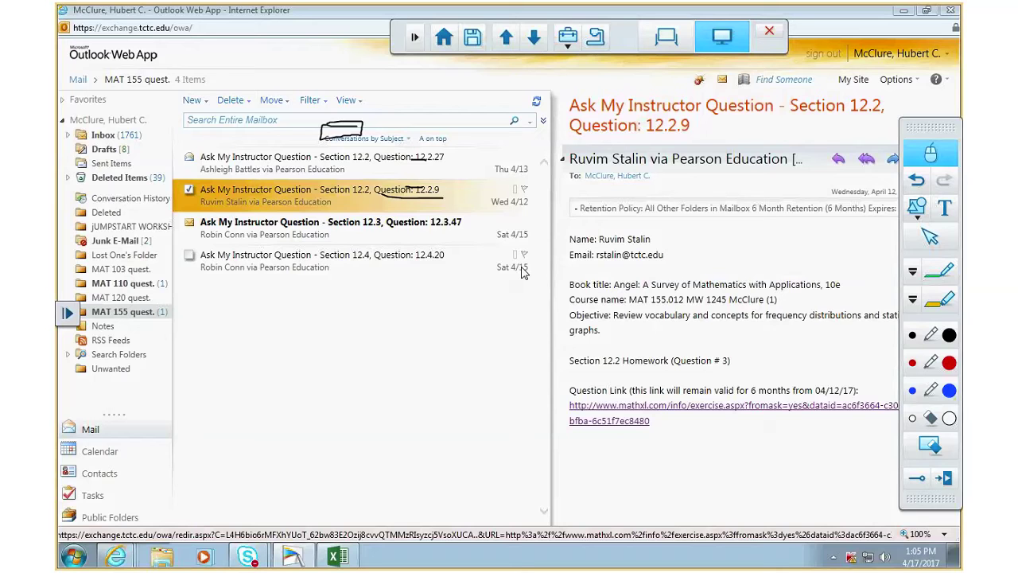
click(425, 225)
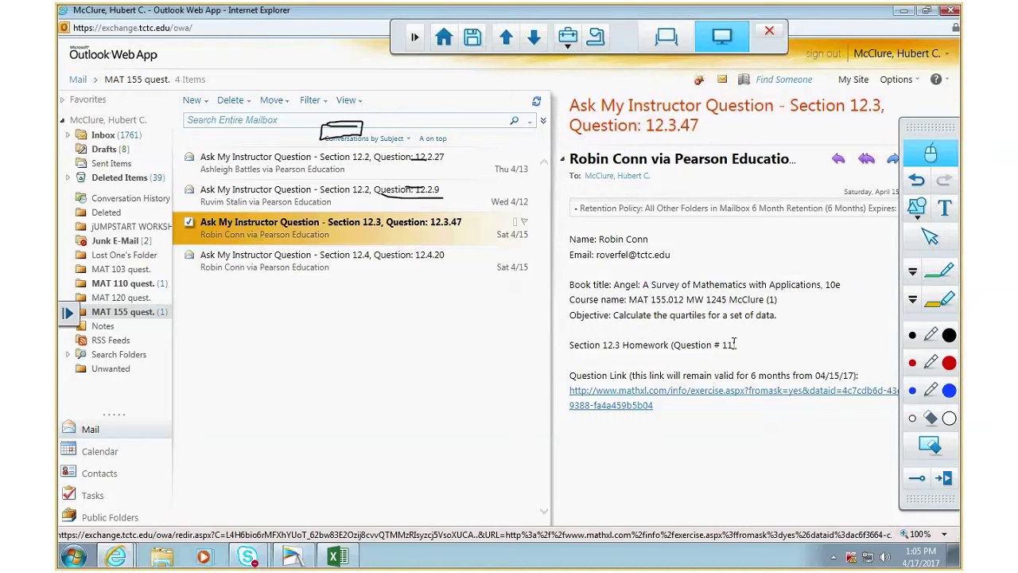
click(618, 398)
click(741, 362)
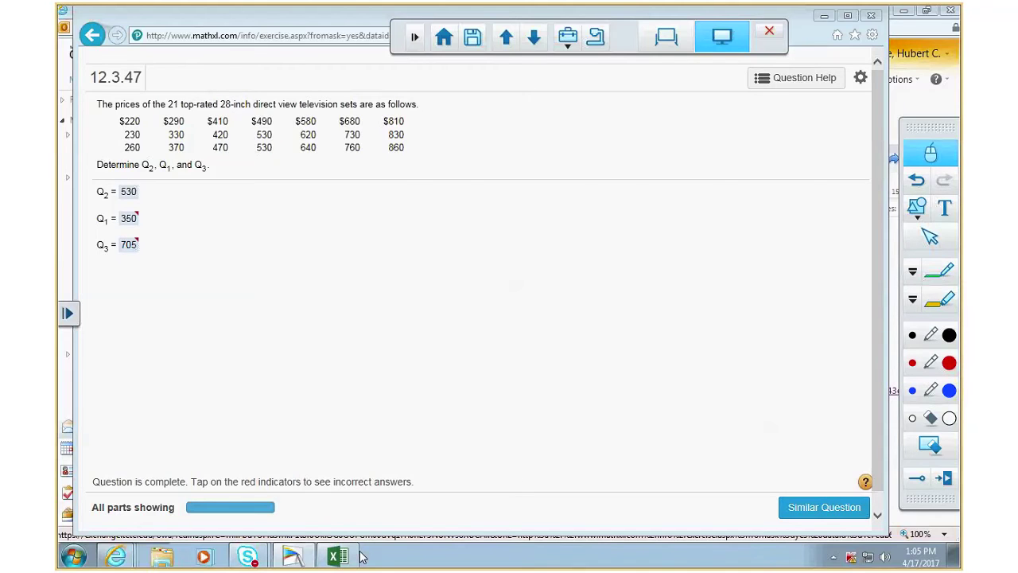
- Switch to the Excel workbook, restore it from full screen and narrow its window to sit beside the television price table
key(alt+Tab)
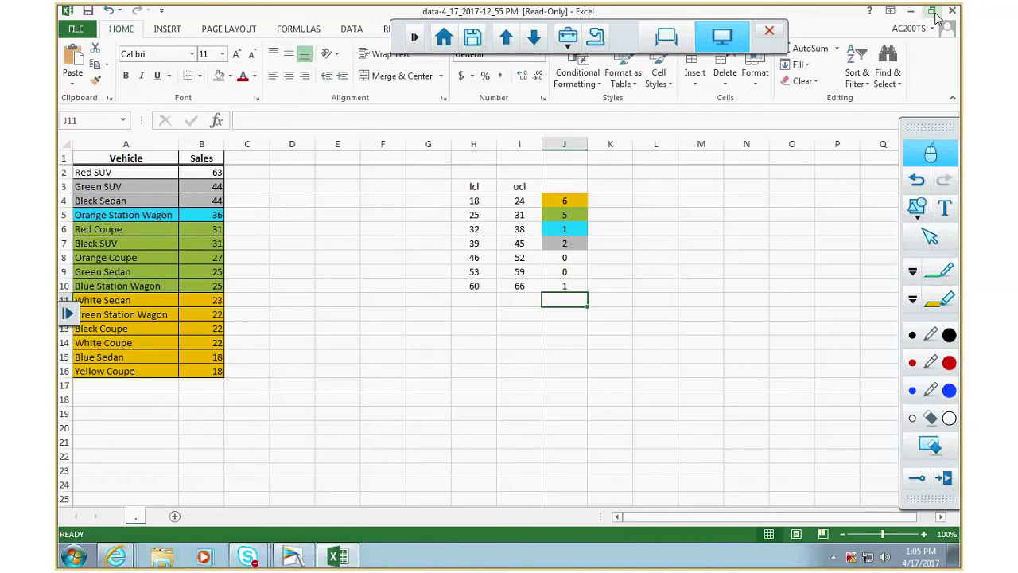
key(super+Down)
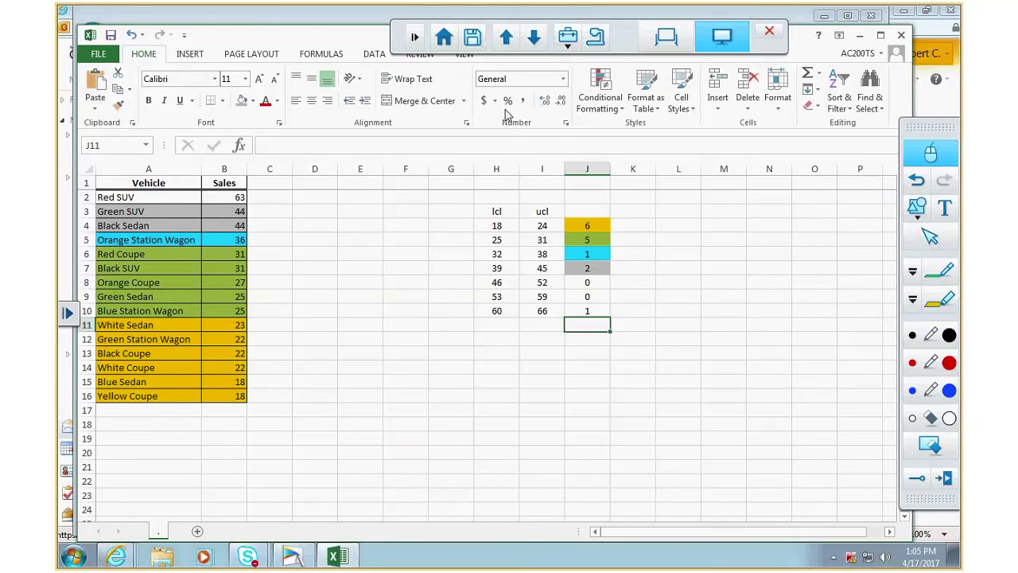
drag(71, 122, 422, 156)
- Enter the table's first row of television prices down column A from A28: 220, 290, 410, 490, 580, 680 and 810
scroll(603, 372, down, 4)
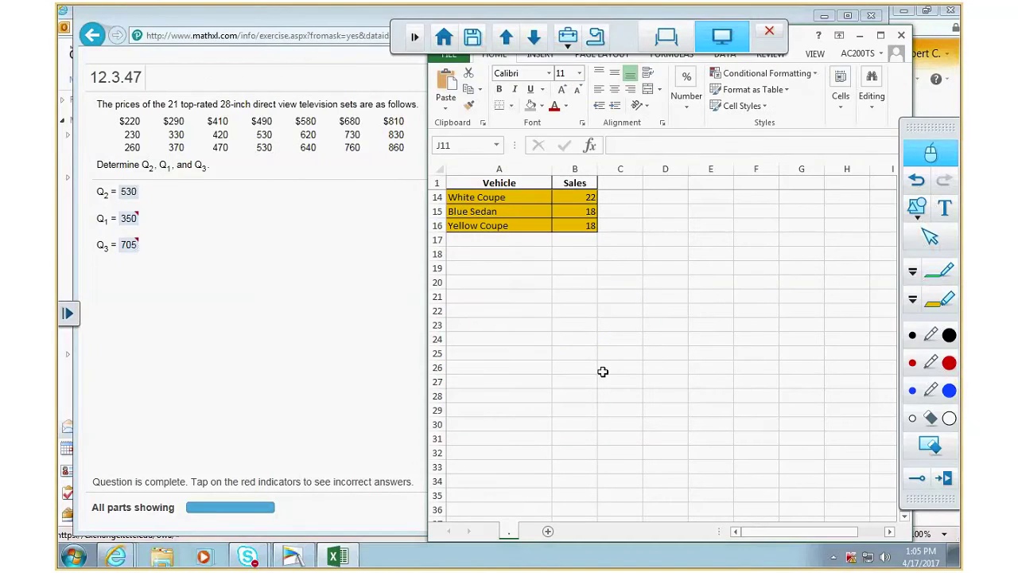
scroll(603, 371, down, 2)
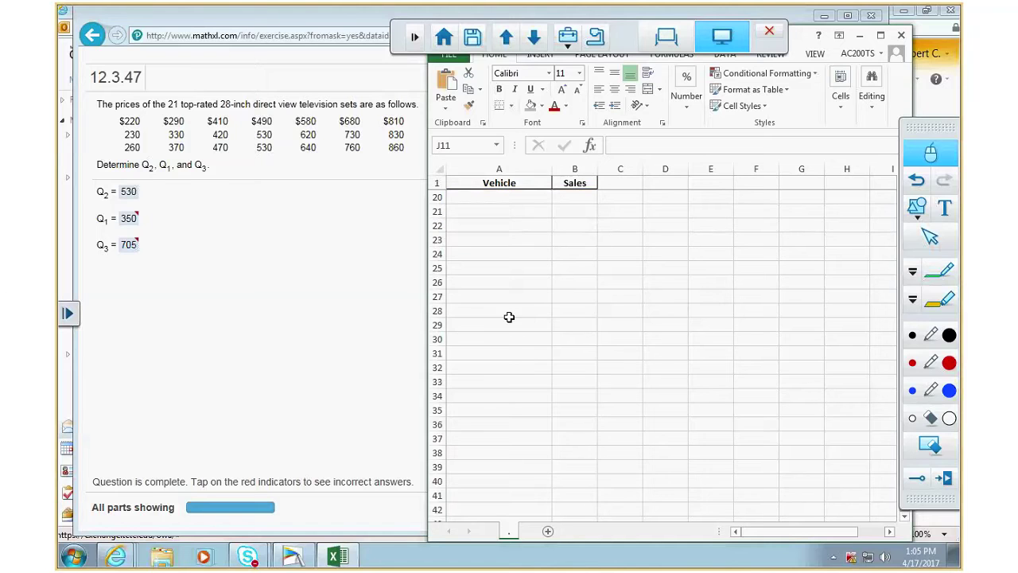
click(493, 313)
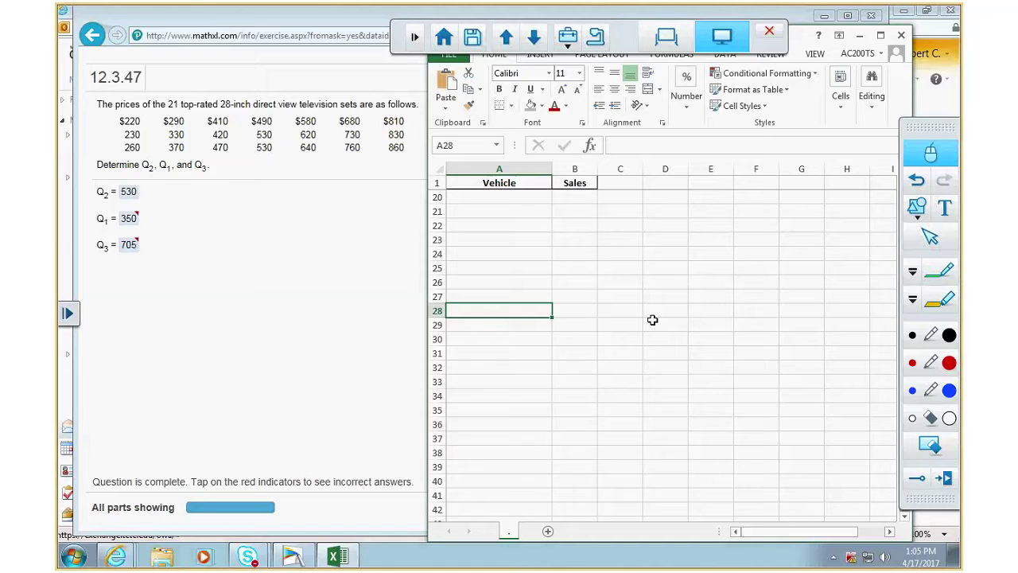
text(220)
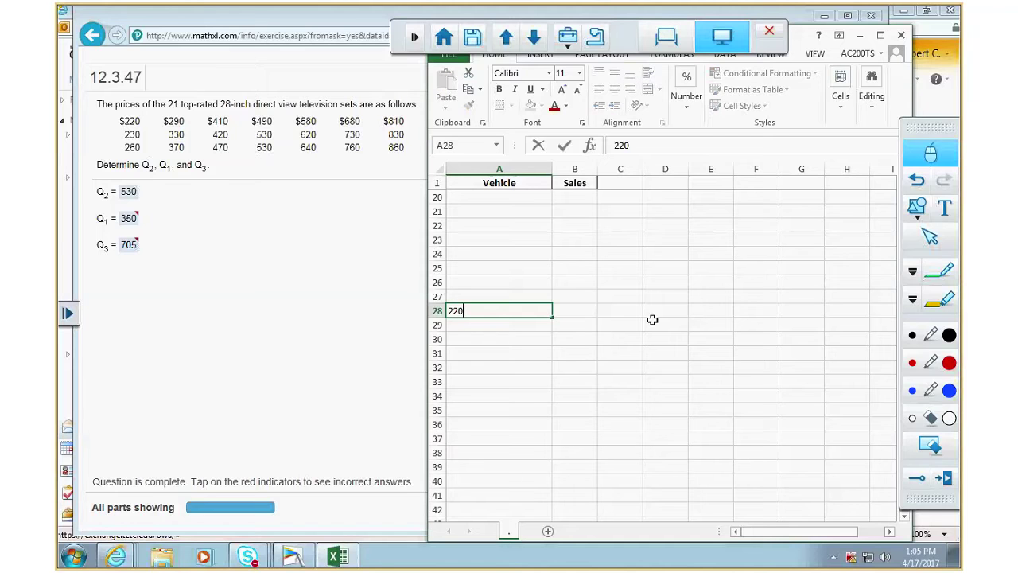
key(Return)
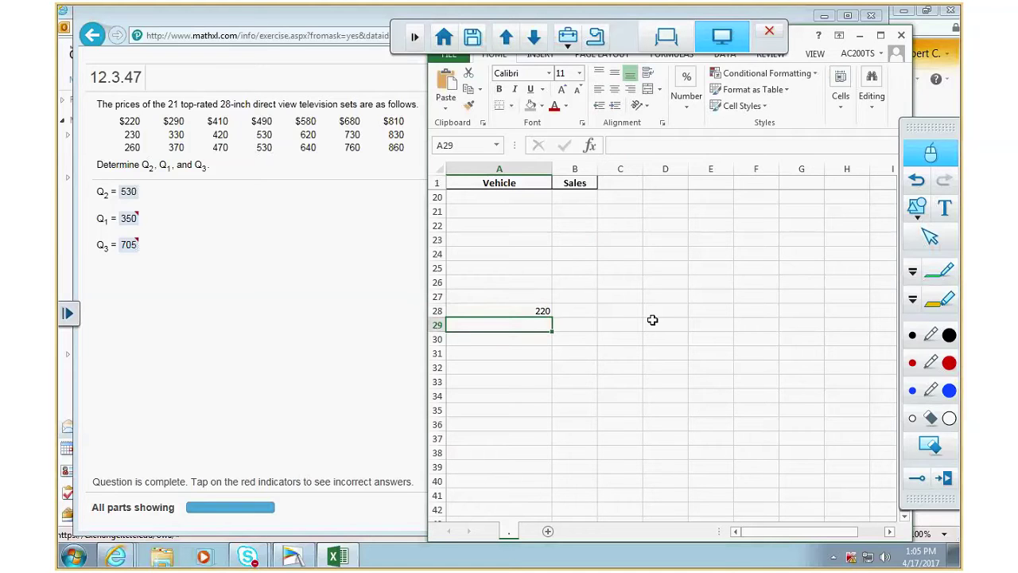
text(290)
key(Return)
text(410)
key(Return)
text(490)
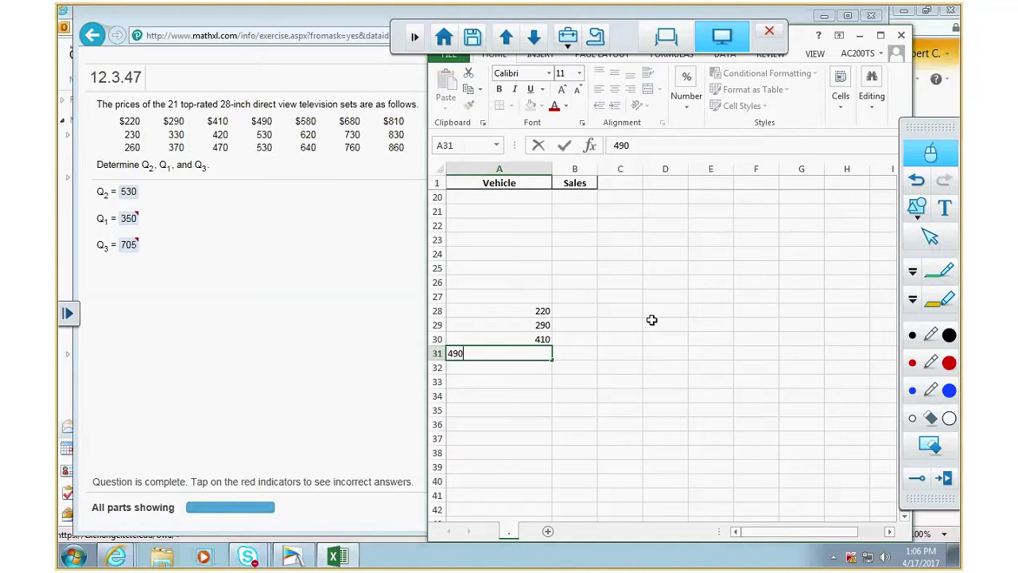
key(Return)
text(580)
key(Return)
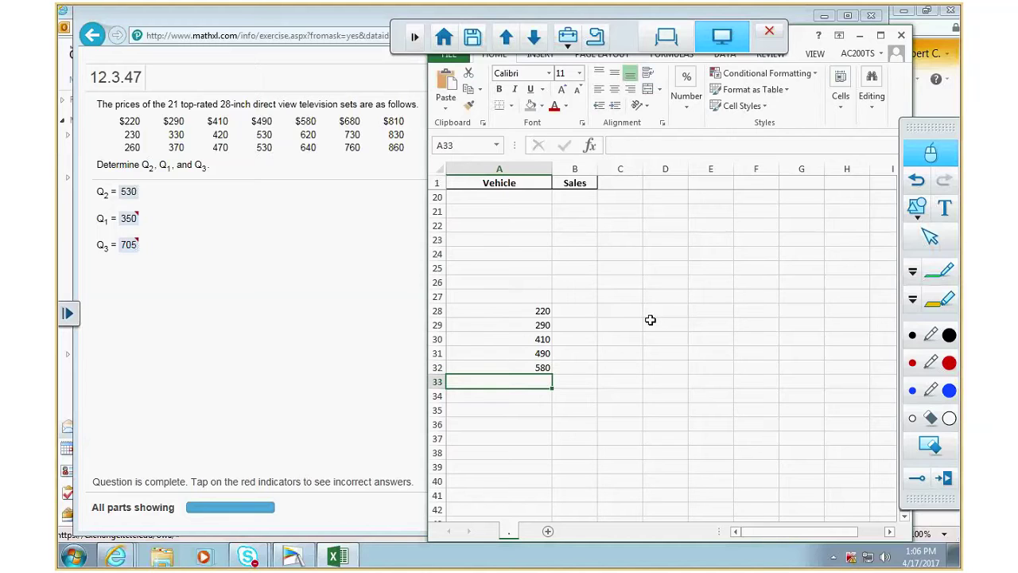
text(68)
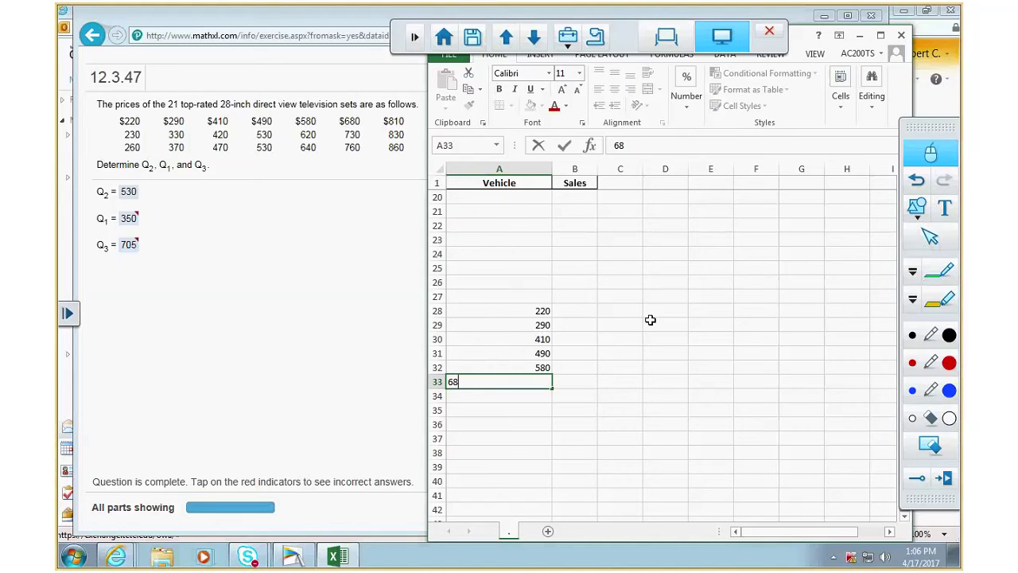
text(0)
key(Return)
text(810)
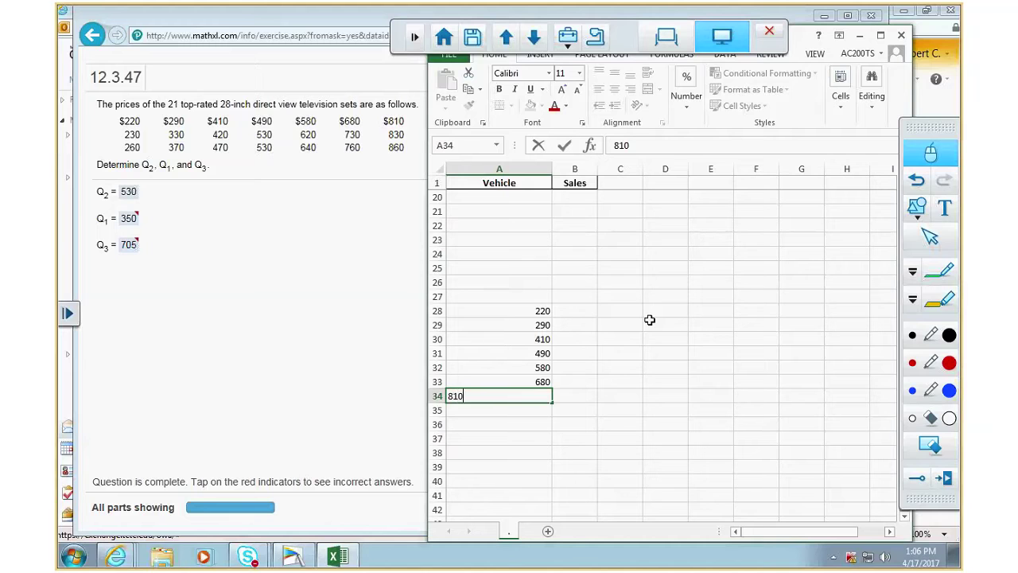
key(Return)
- Continue column A from A35 with the second row of prices: 230, 330, 420, 530, 620, 730 and 830
text(230)
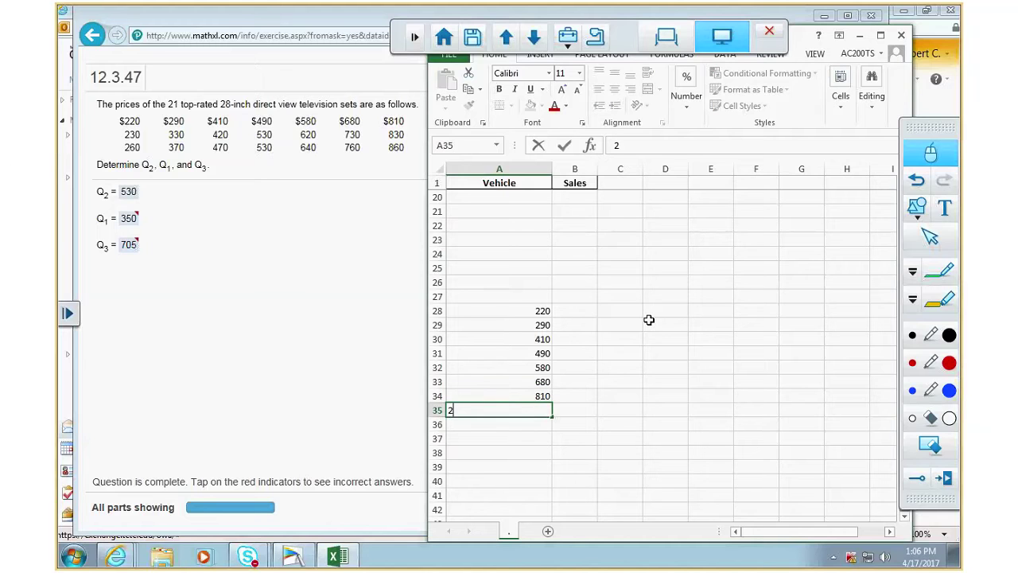
key(Return)
text(330)
key(Return)
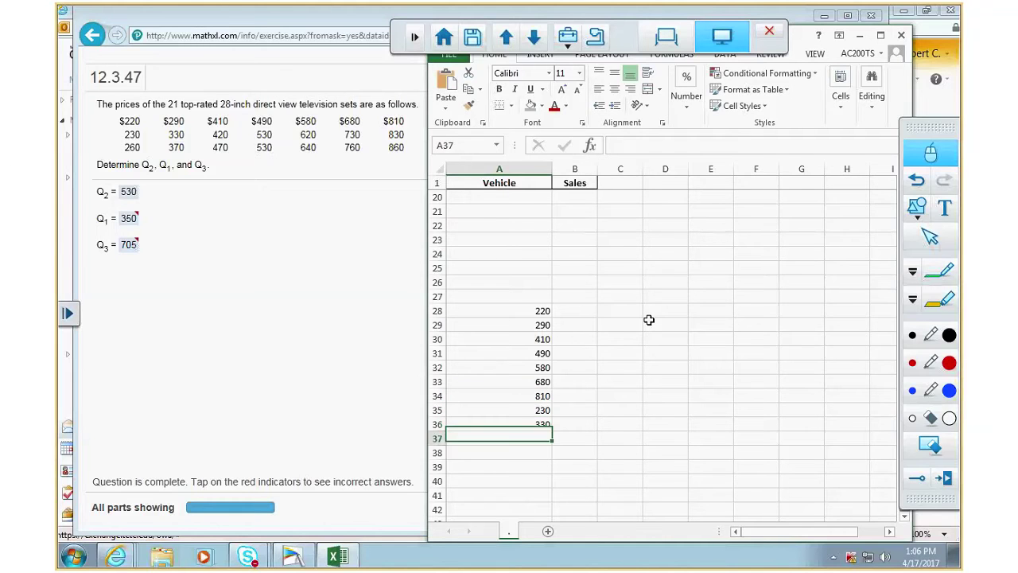
text(420)
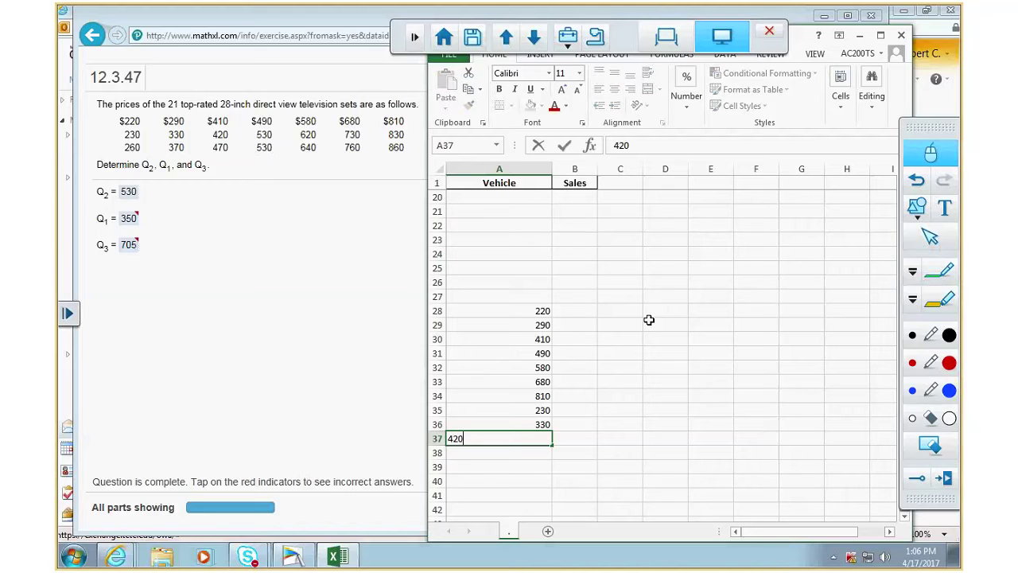
key(Return)
text(530)
key(Return)
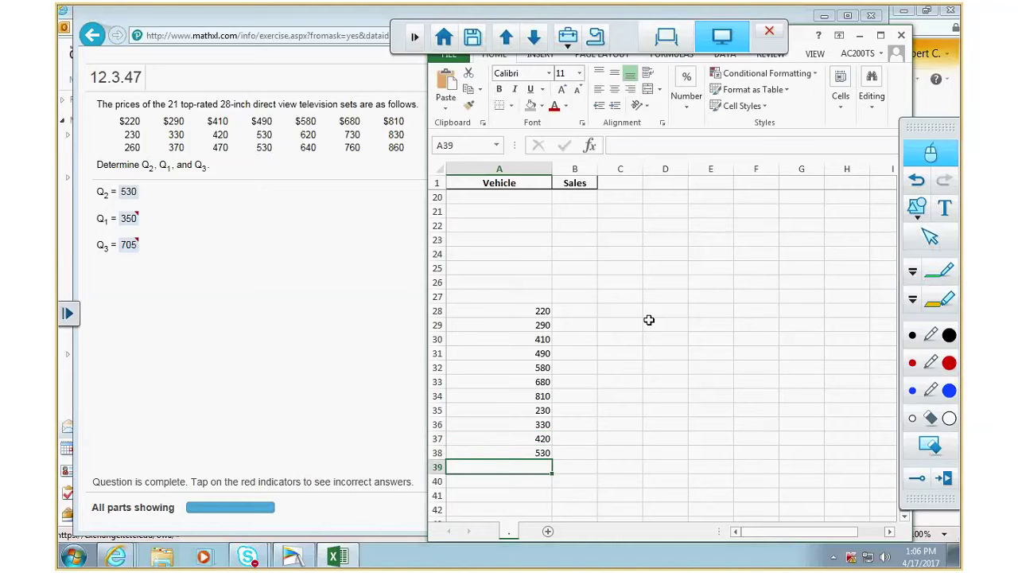
text(620)
key(Return)
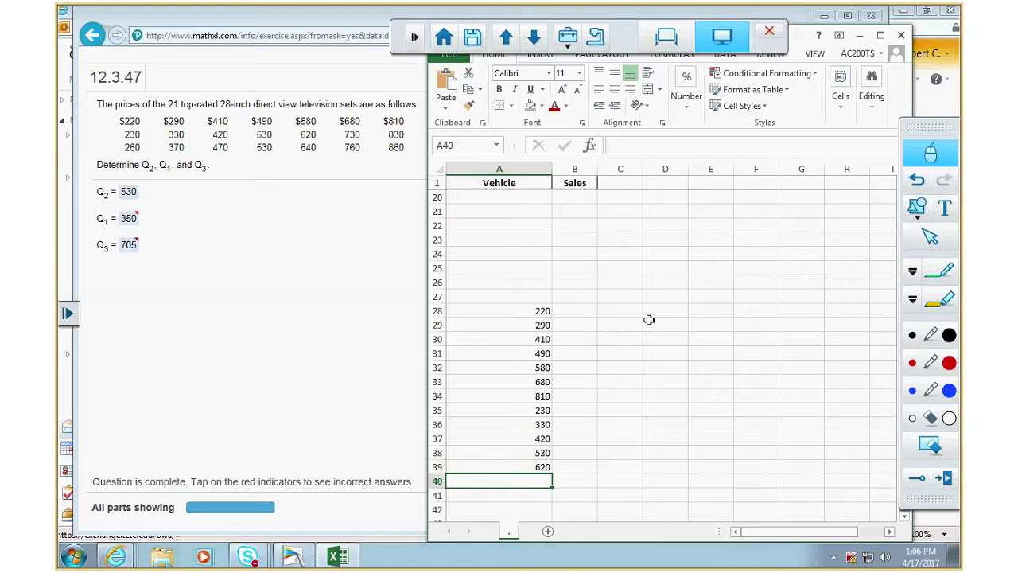
text(73)
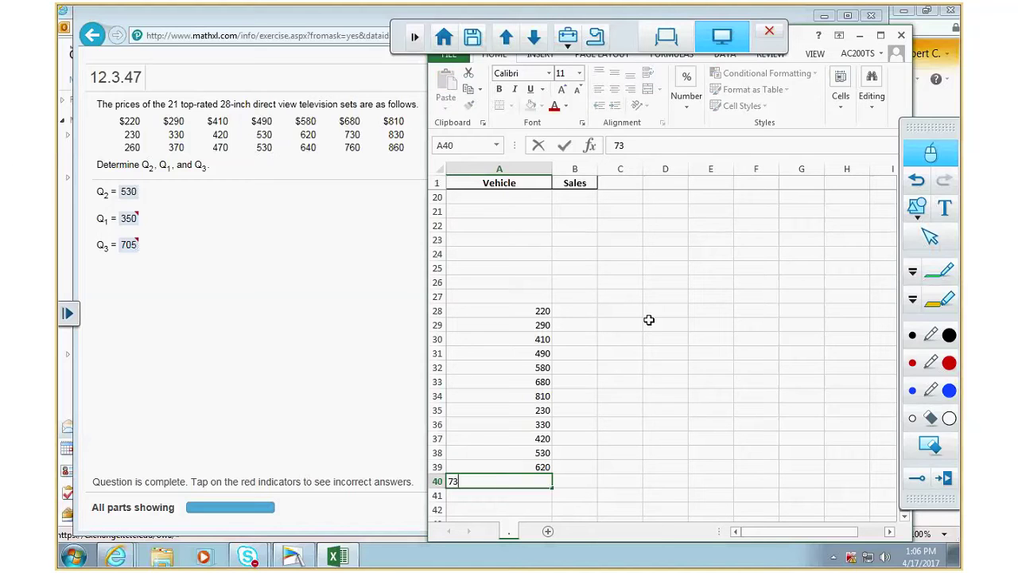
text(0)
key(Return)
text(830)
key(Return)
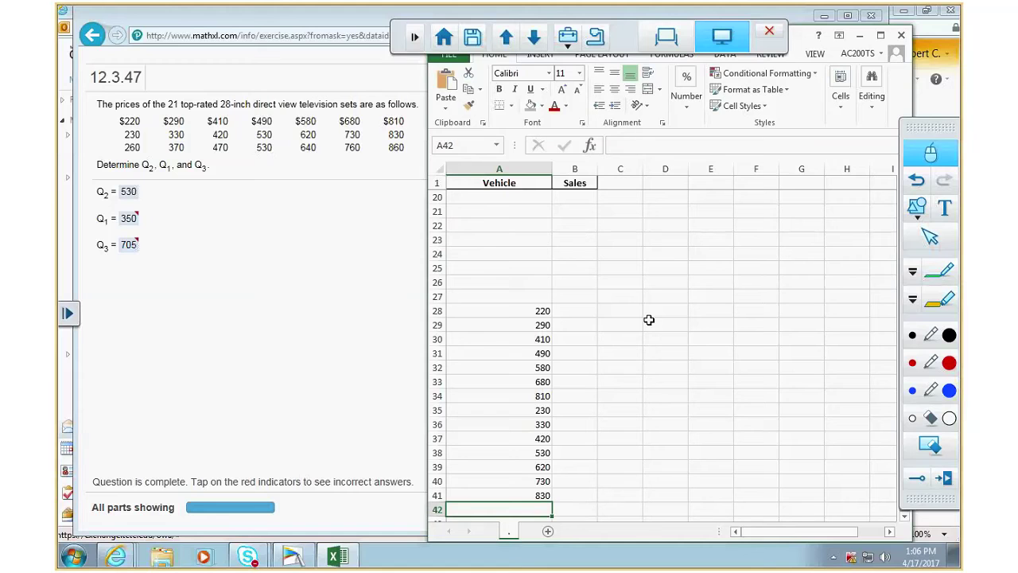
- Complete the price list from A42 with the third row of prices: 260, 370, 470, 530, 640, 760 and 860
text(260)
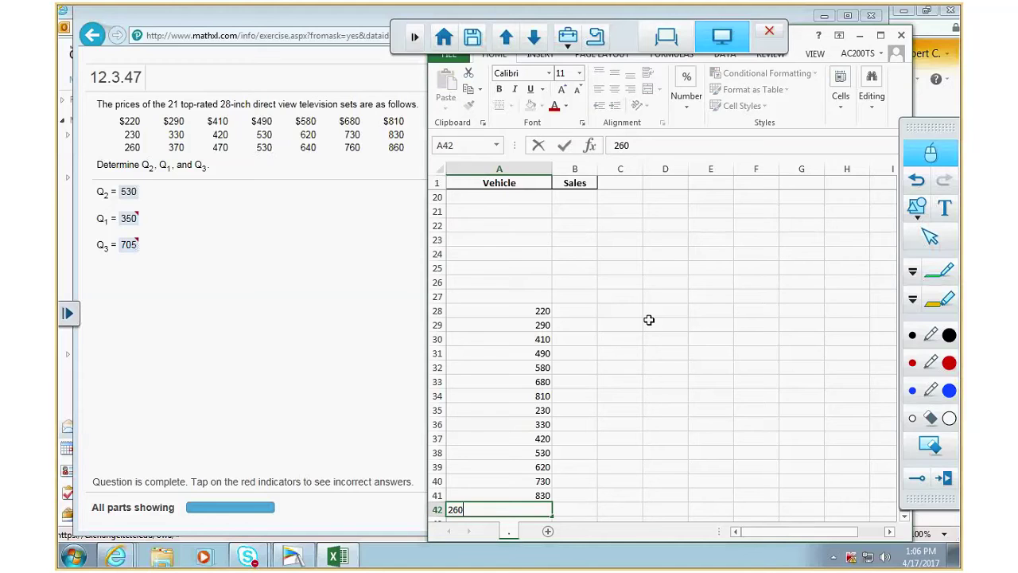
key(Return)
text(370)
key(Return)
text(470)
key(Return)
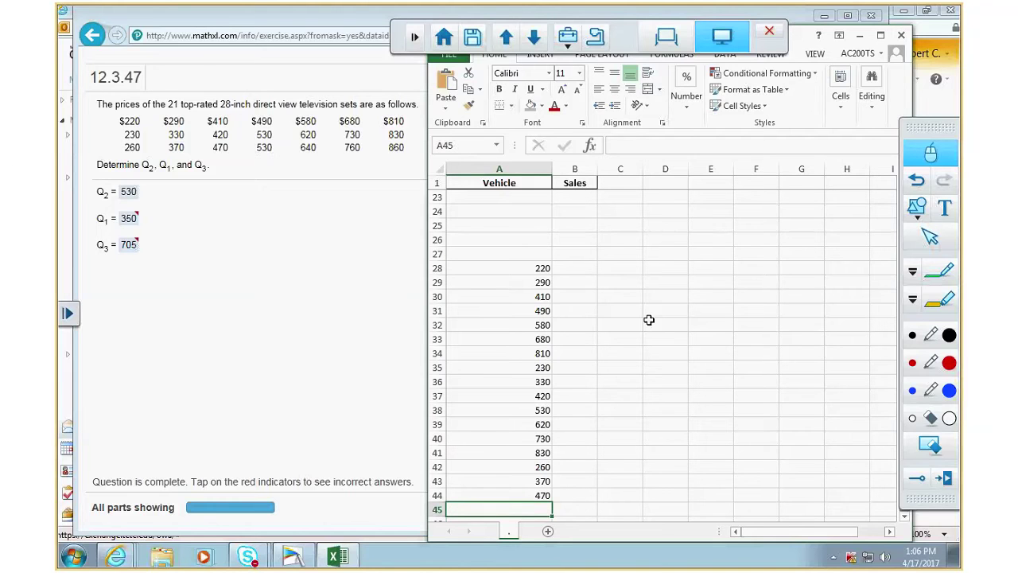
text(530)
key(Return)
text(64)
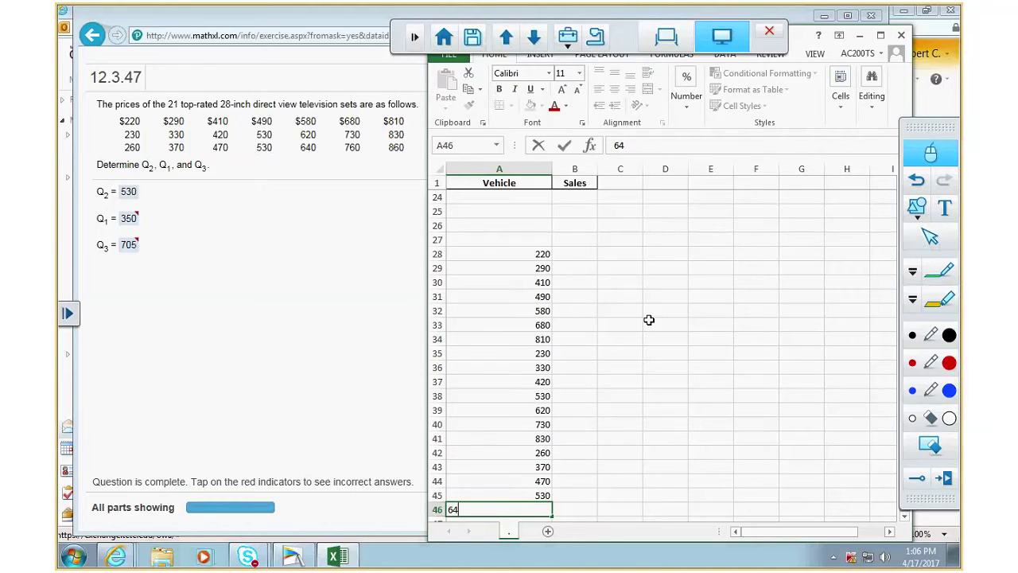
text(0)
key(Return)
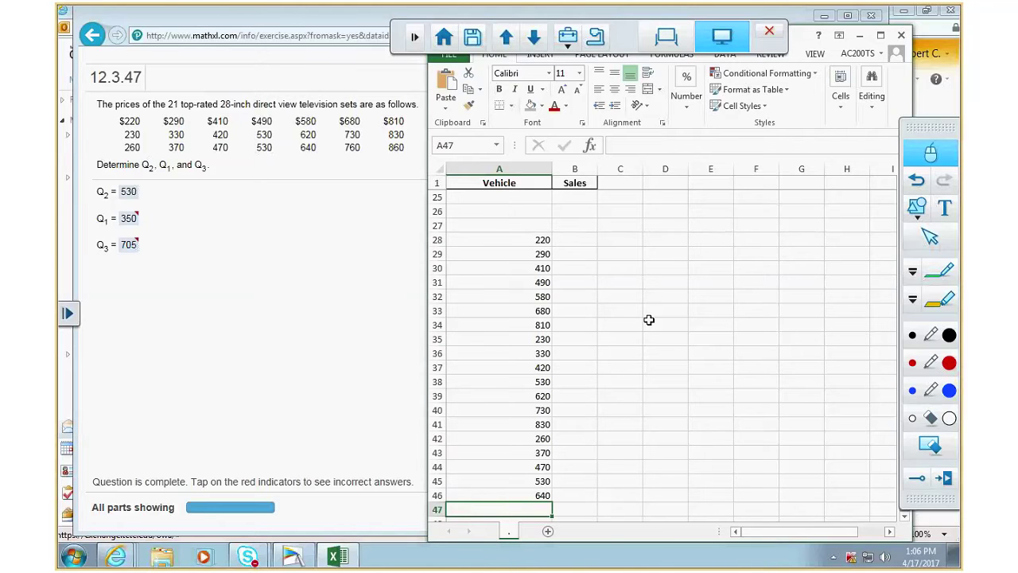
text(760)
key(Return)
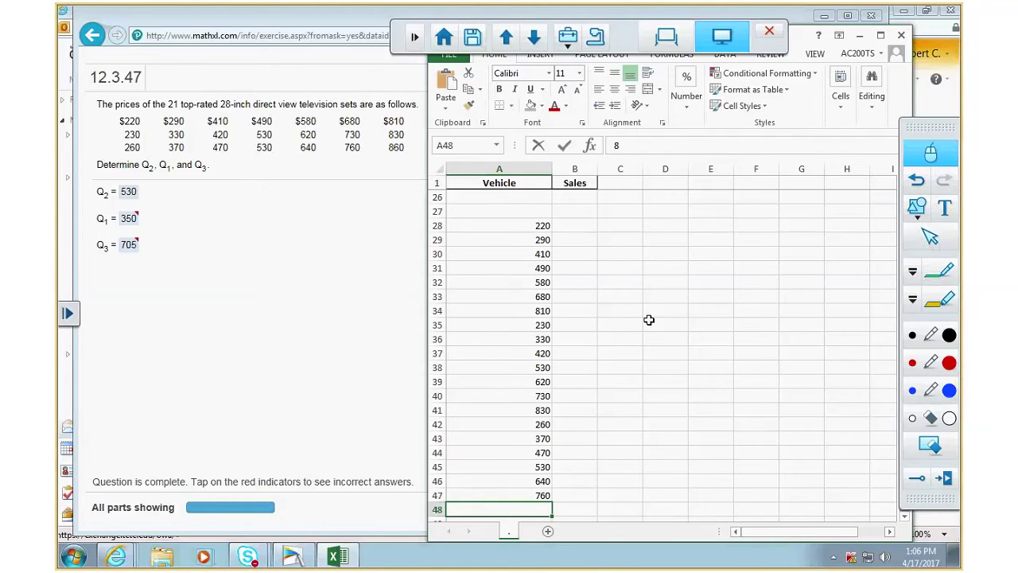
text(860)
key(Return)
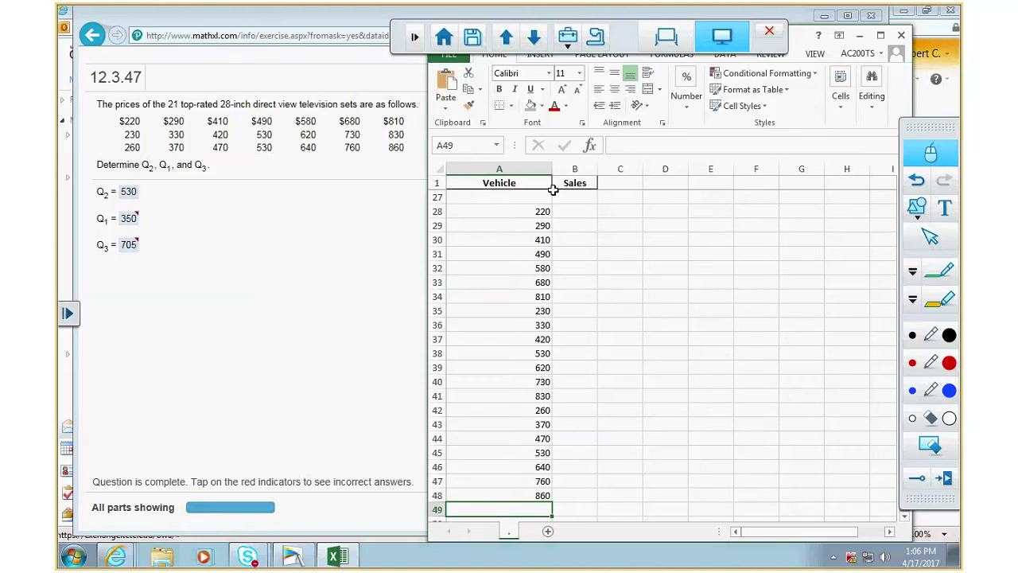
- Narrow column A and sort the prices in A28:A48 from smallest to largest
drag(553, 188, 507, 168)
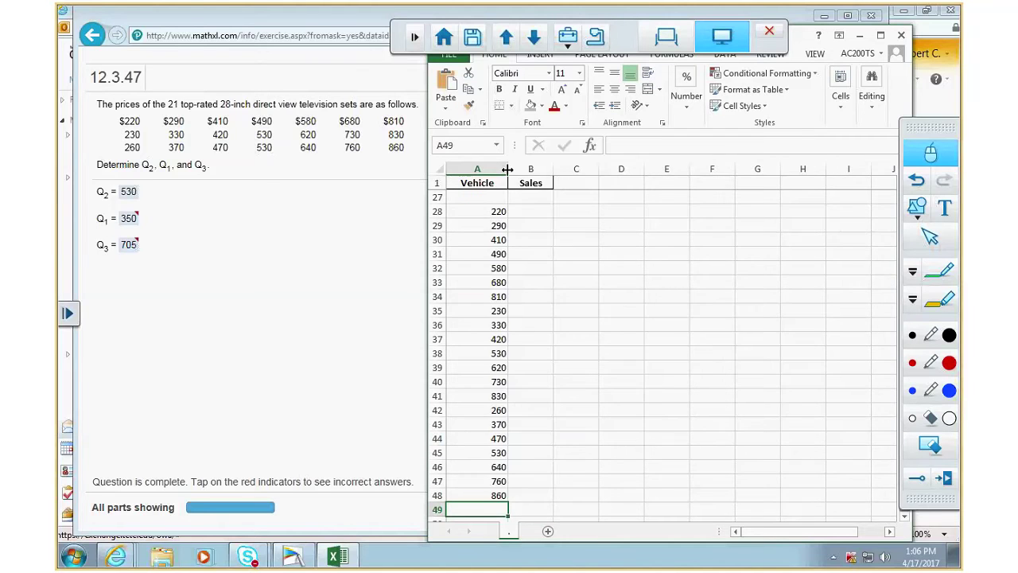
click(482, 210)
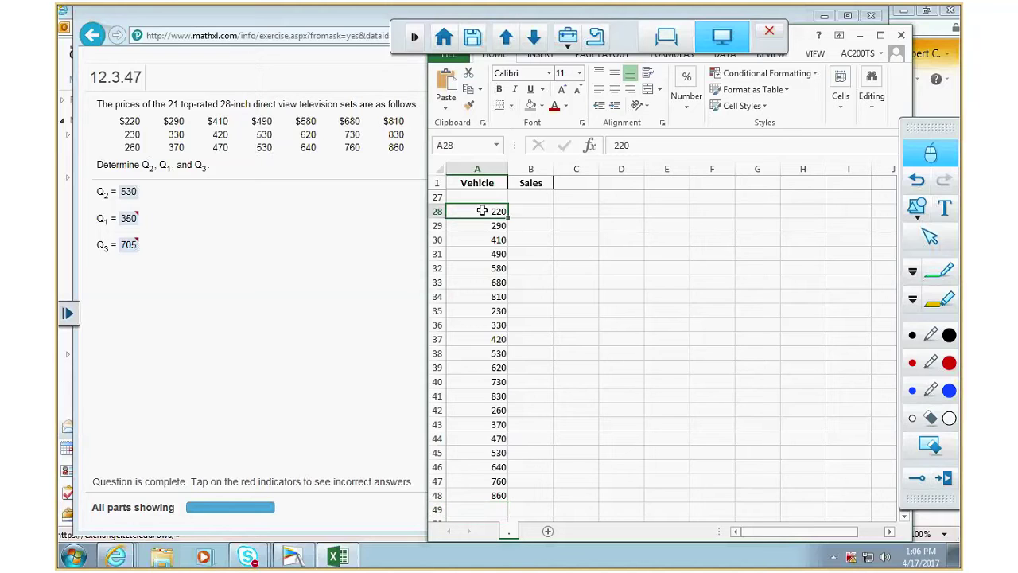
drag(466, 208, 471, 495)
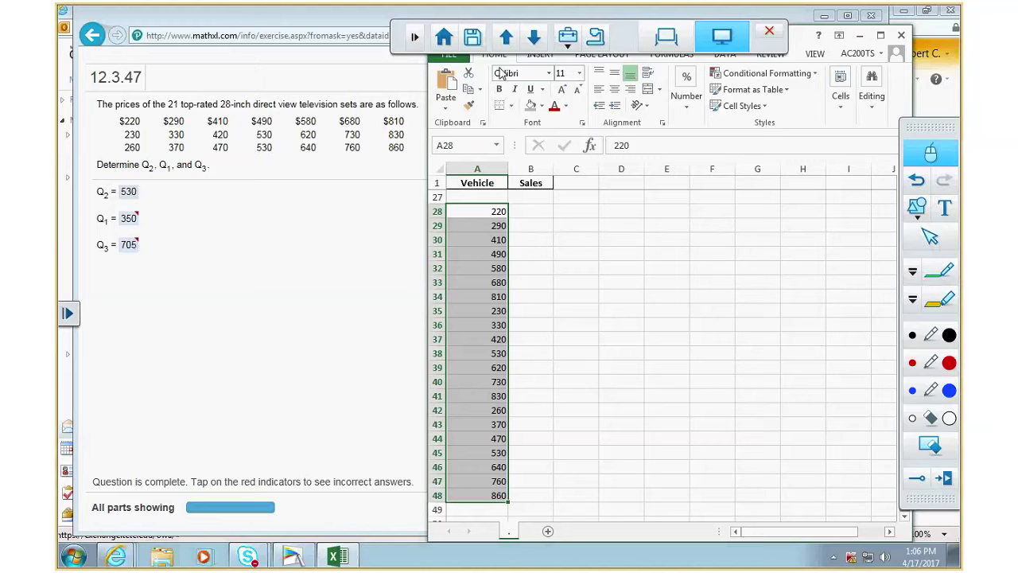
click(627, 44)
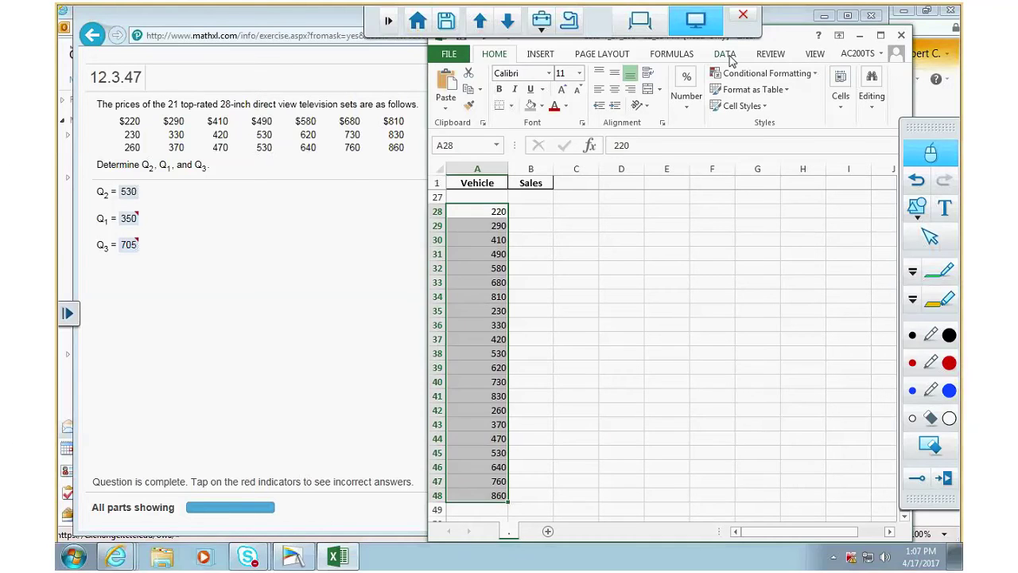
click(724, 53)
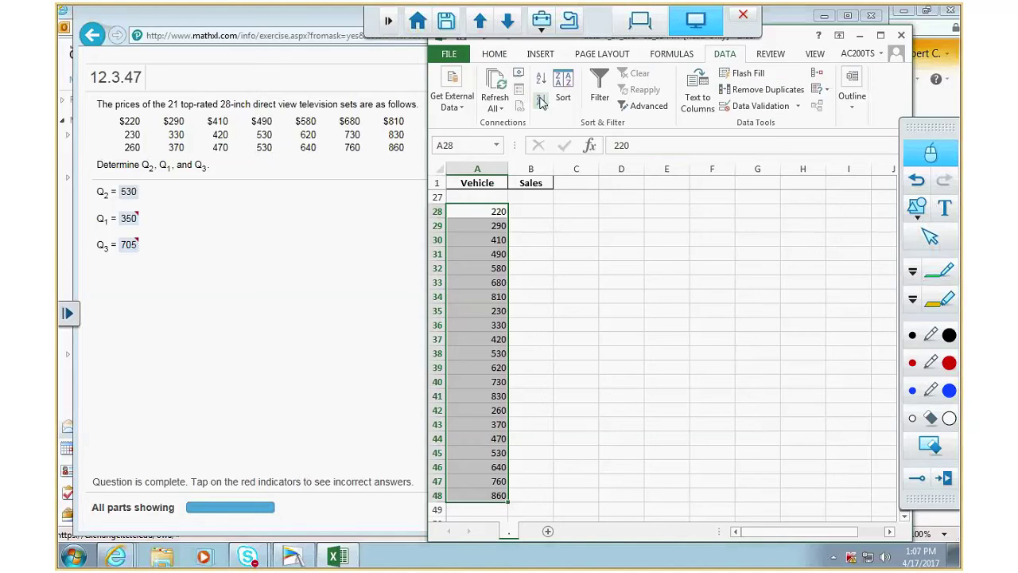
click(541, 78)
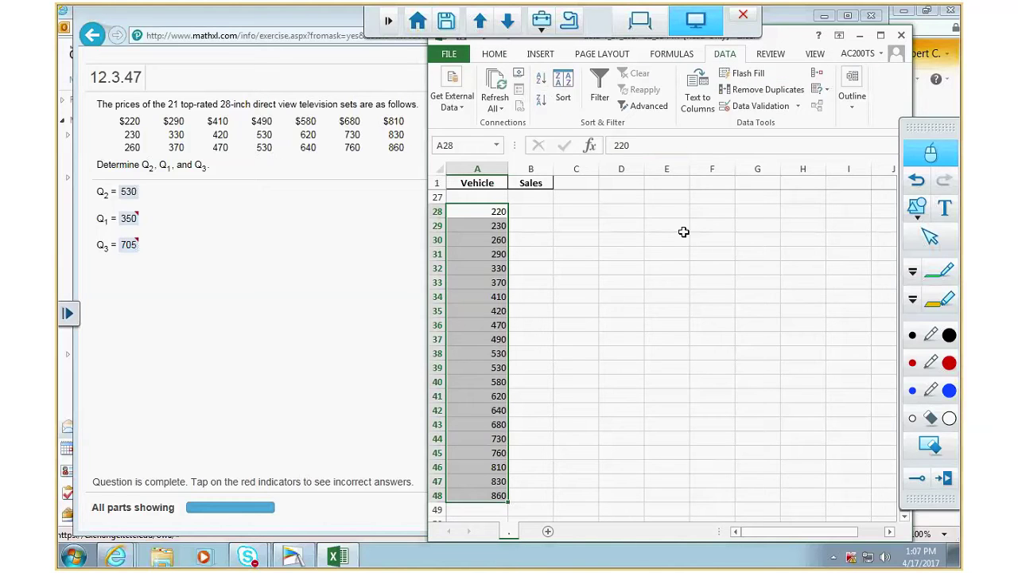
- Enter the heading "5 # summ" in F28, beside the sorted television prices
click(711, 211)
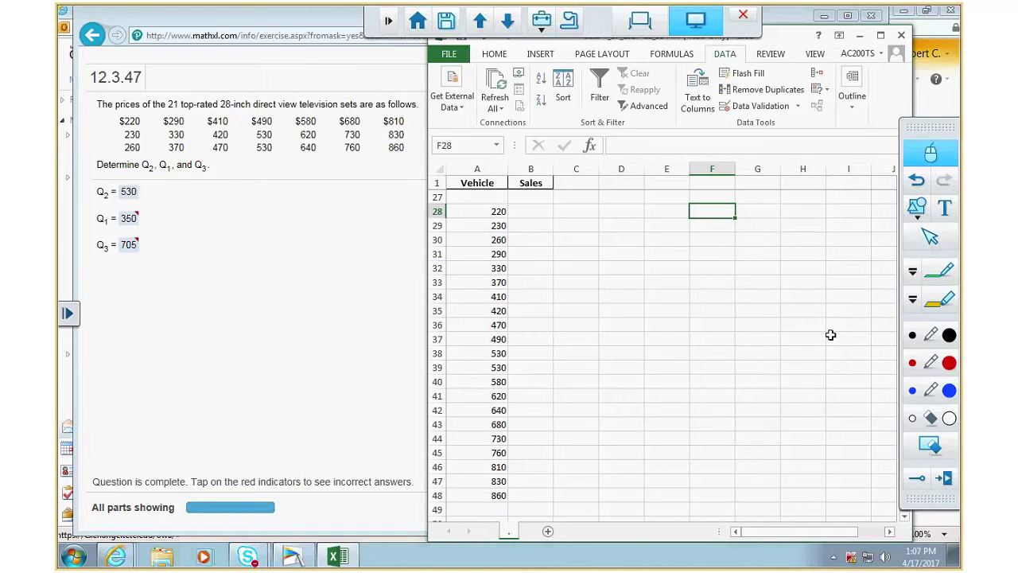
text(5 # summ)
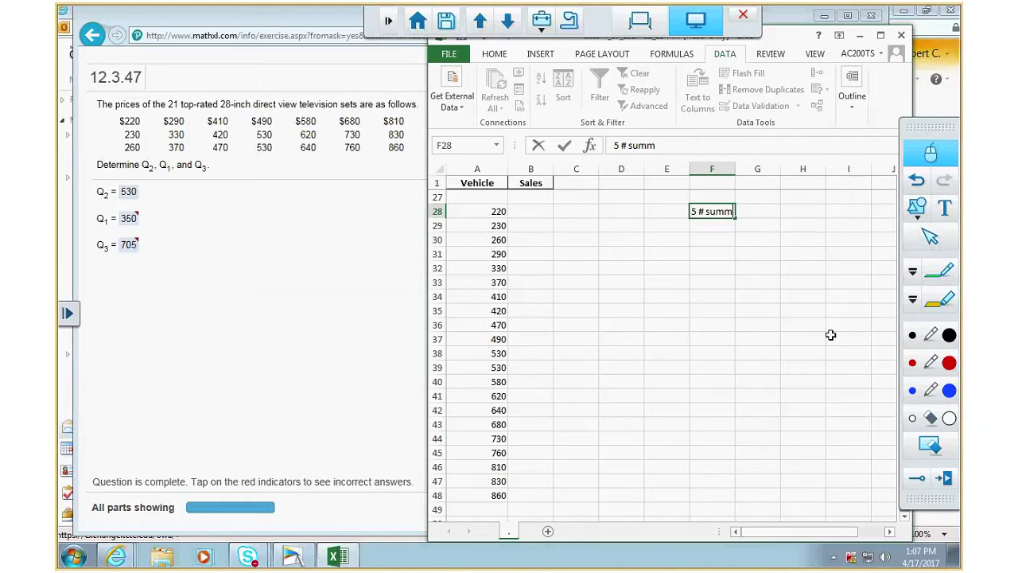
key(Return)
- List the five-number summary labels min, q1, q2, q3 and max in F30:F34, leaving row 29 blank under the heading
key(Return)
text(min)
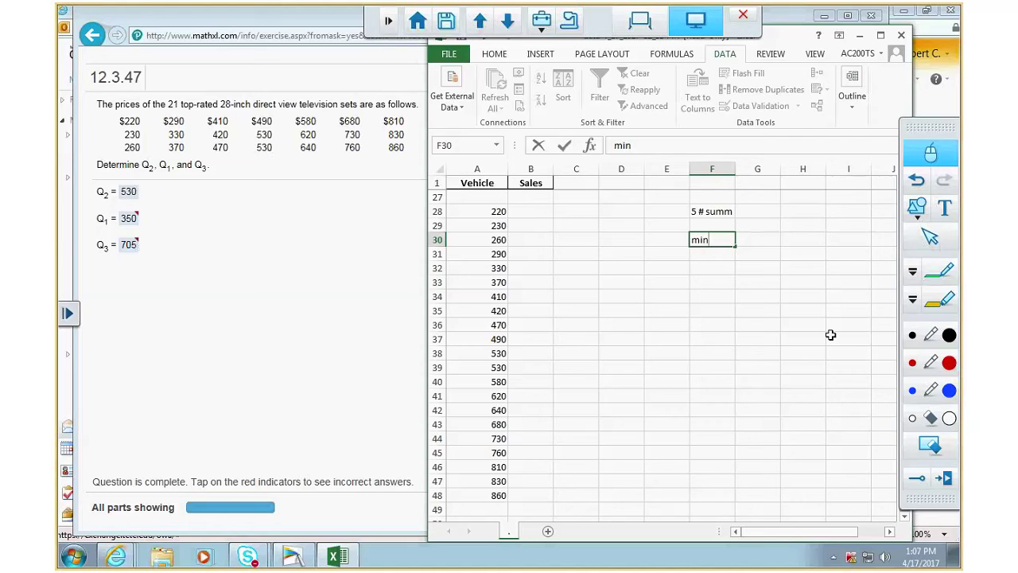
key(Return)
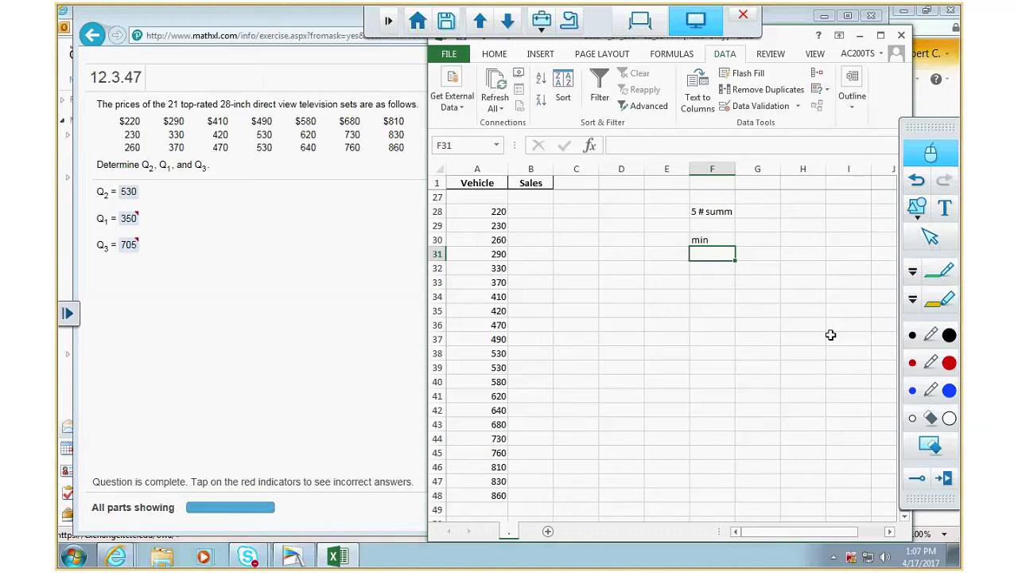
text(q1)
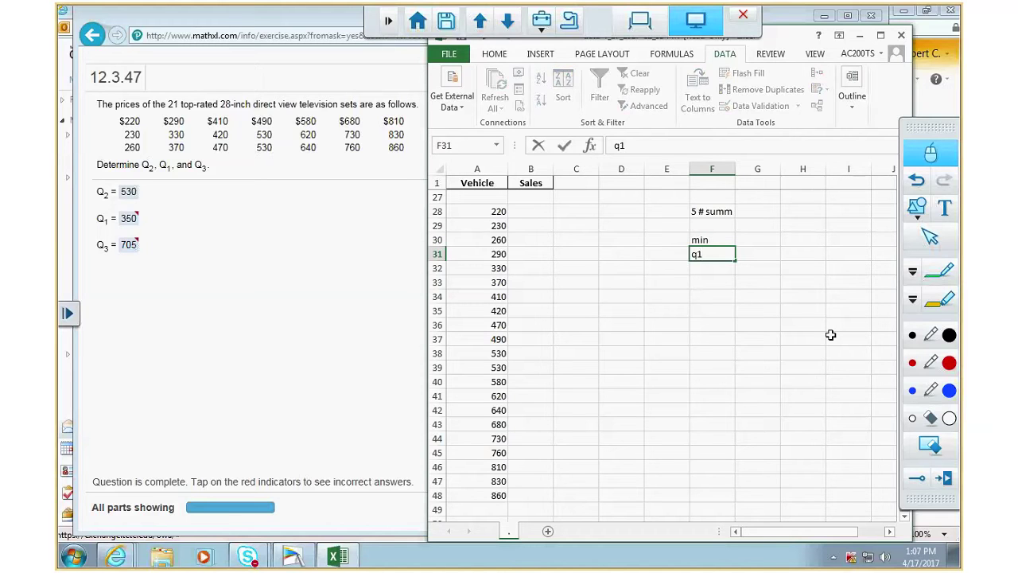
key(Return)
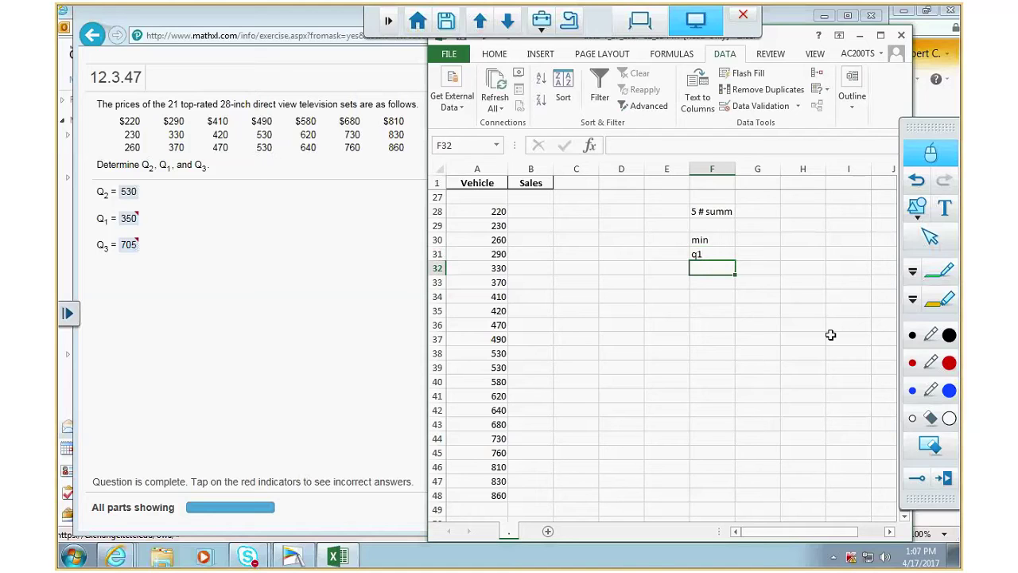
text(q2)
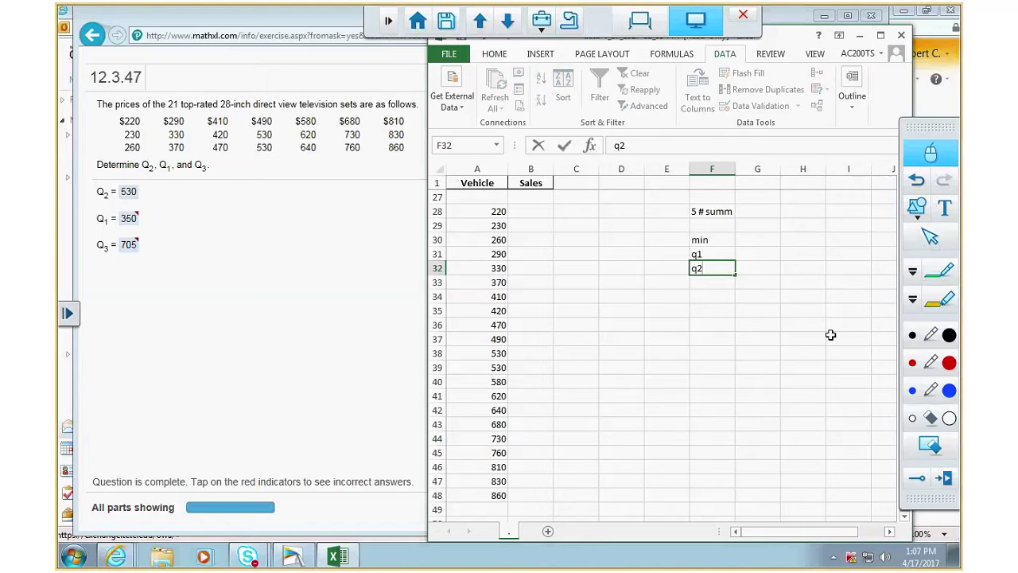
key(Return)
text(q)
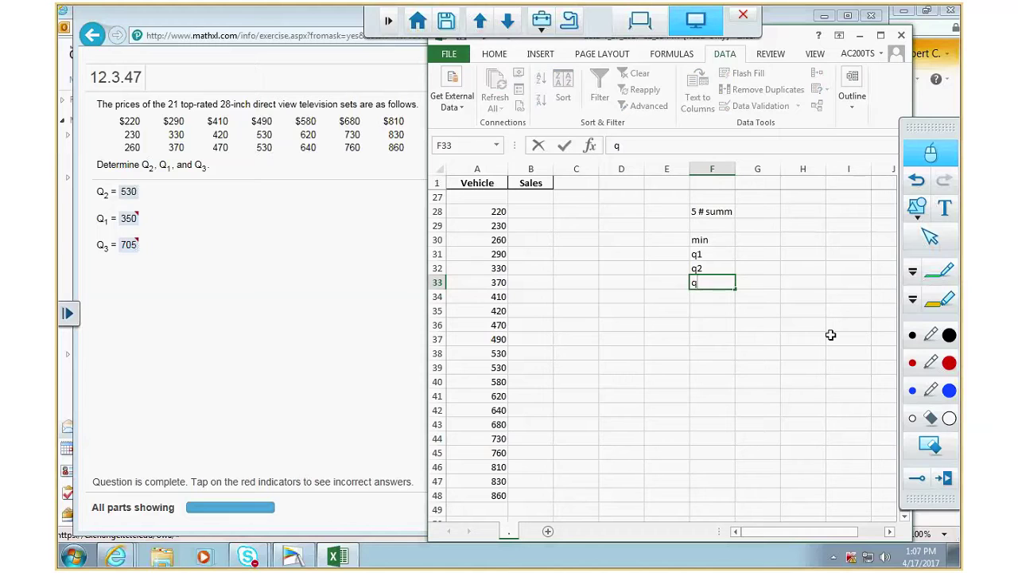
text(3)
key(Return)
text(max)
key(Tab)
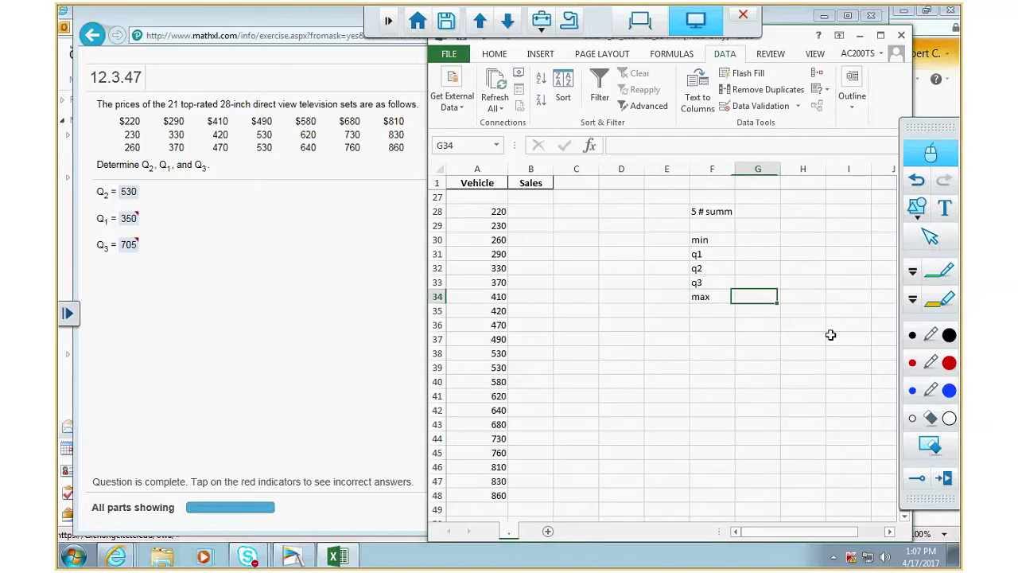
- Fill in the minimum in G30 with a reference to the lowest price, =A28
key(Up)
key(Up)
key(Up)
key(Up)
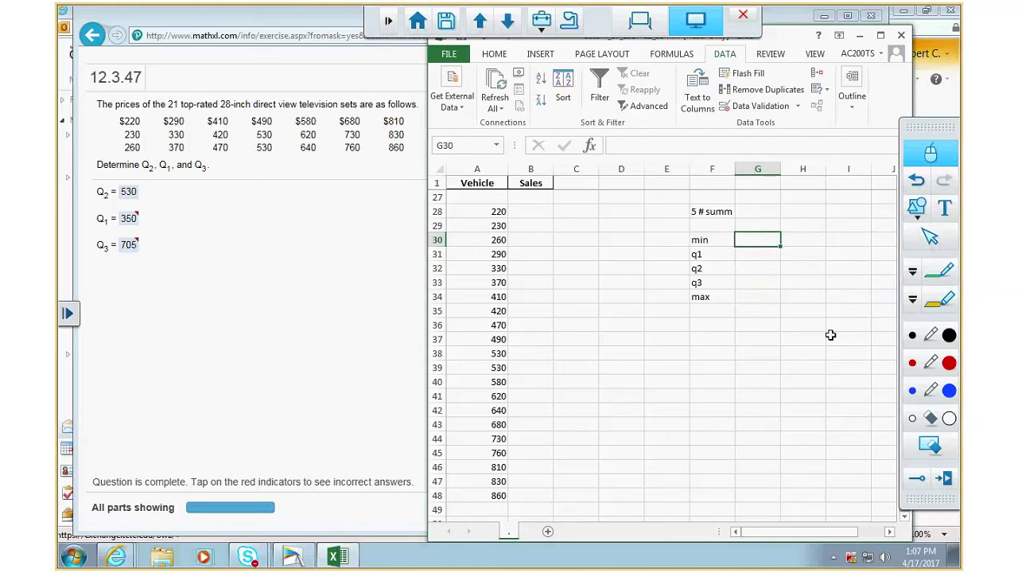
text(=)
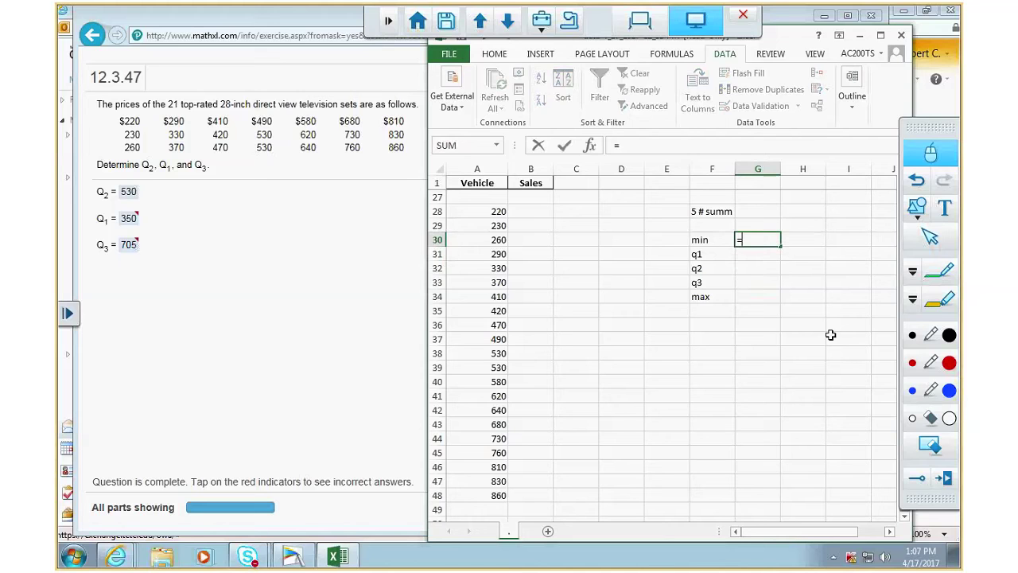
click(499, 211)
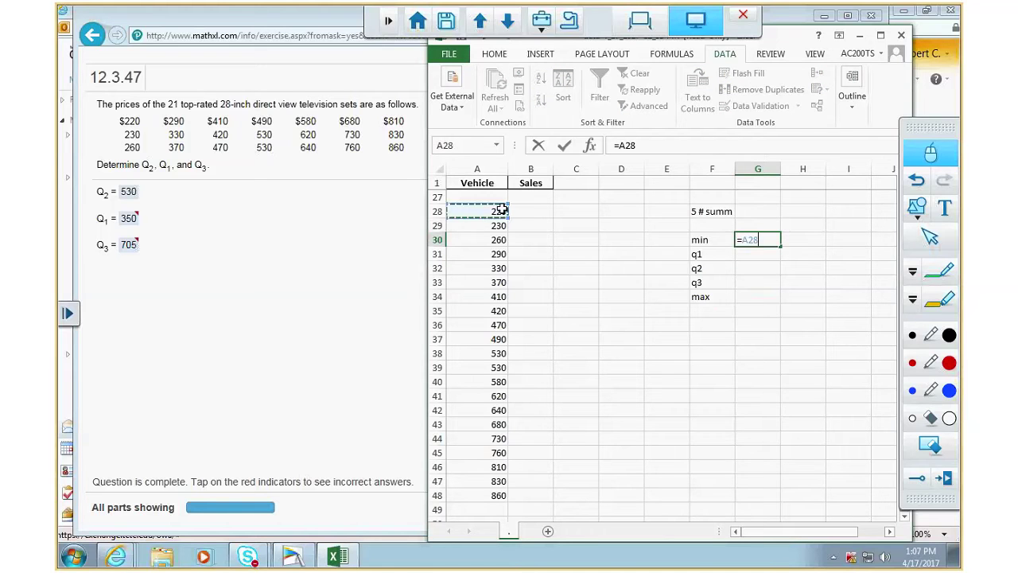
key(Return)
- Highlight the lowest price in A28 and the min result in G30 with the same gold fill
click(501, 211)
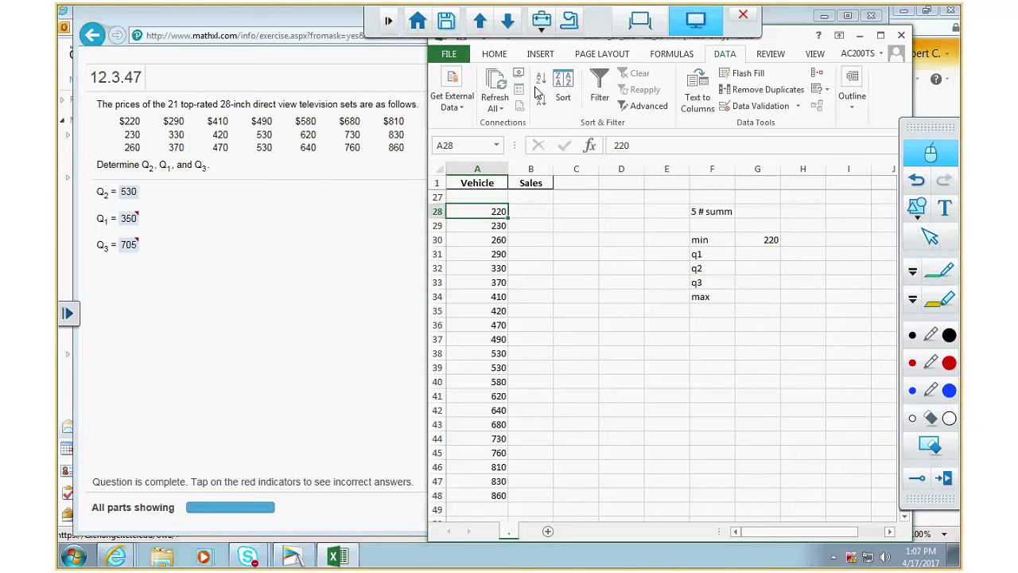
click(494, 56)
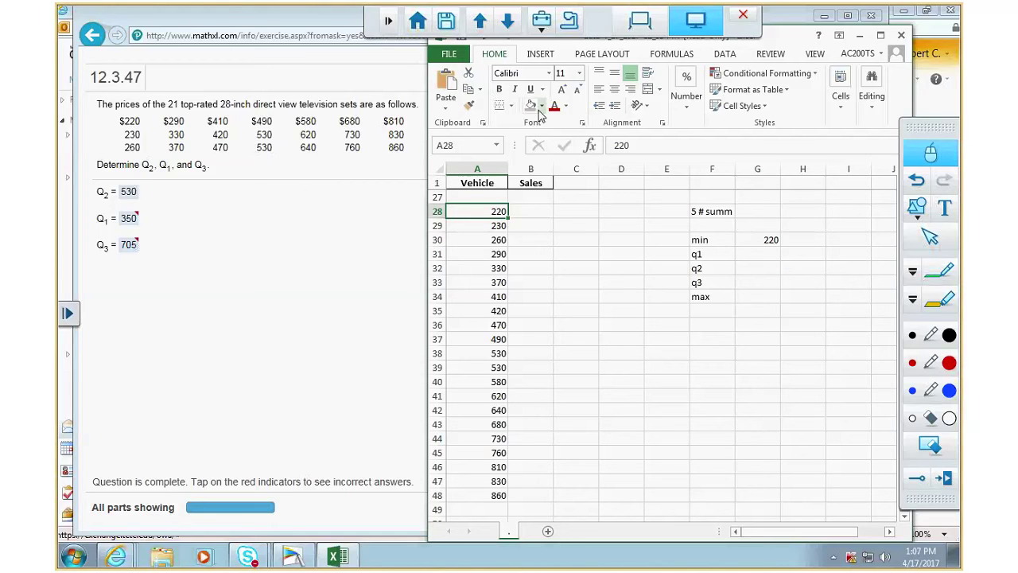
click(541, 106)
click(566, 217)
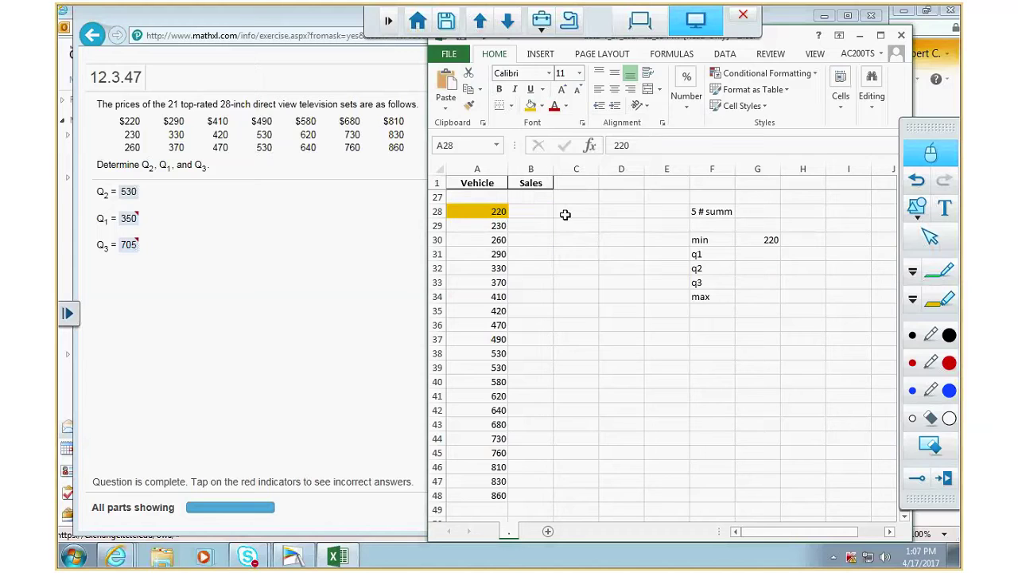
click(757, 240)
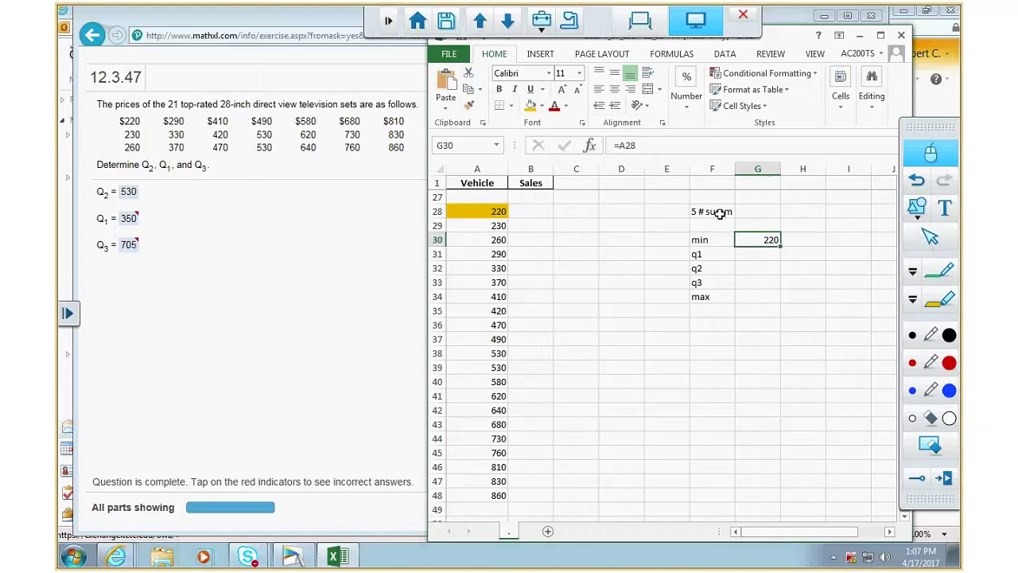
click(530, 106)
- Fill in the maximum in G34 with a reference to the highest price, =A48
click(479, 493)
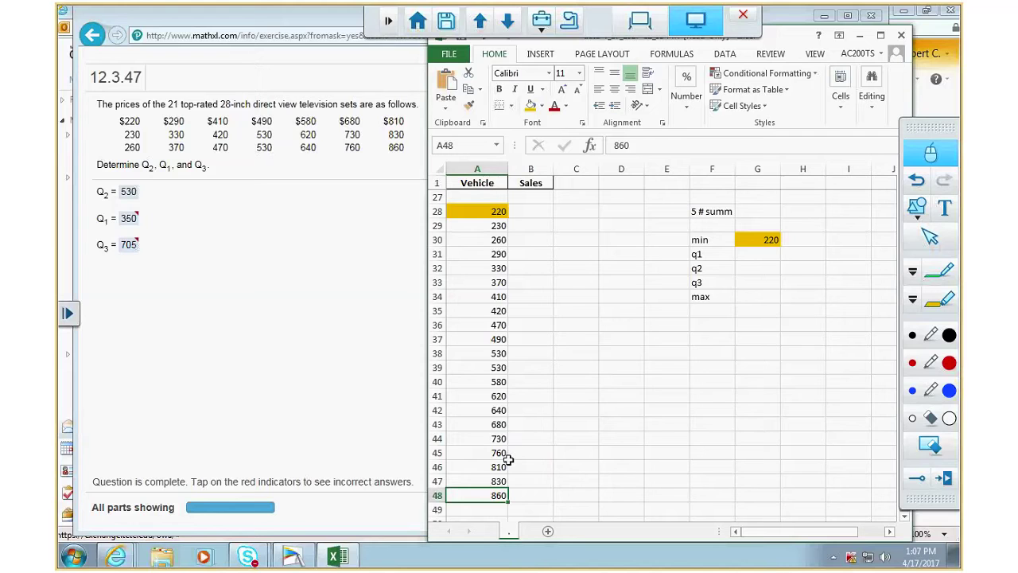
click(756, 295)
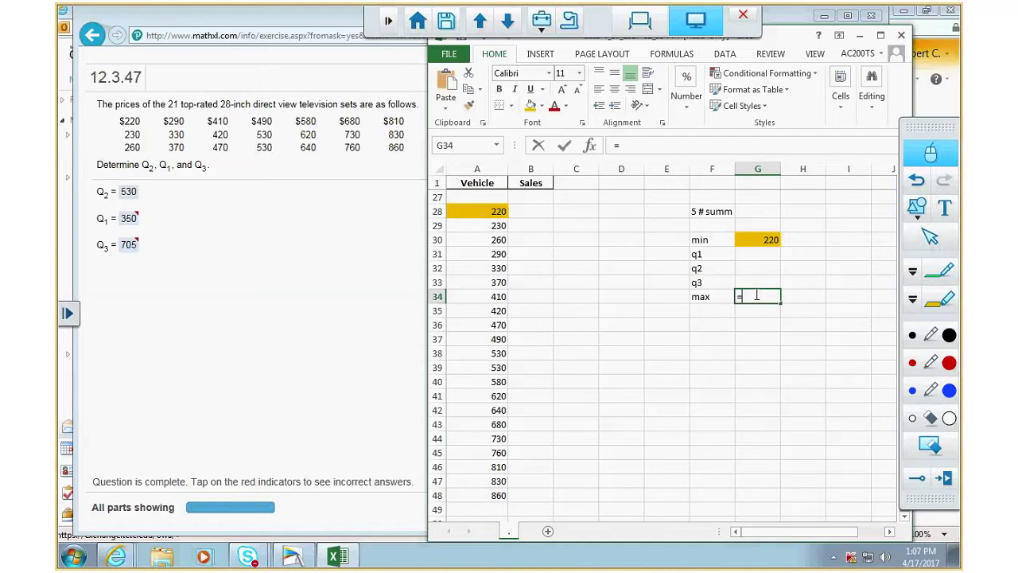
text(=)
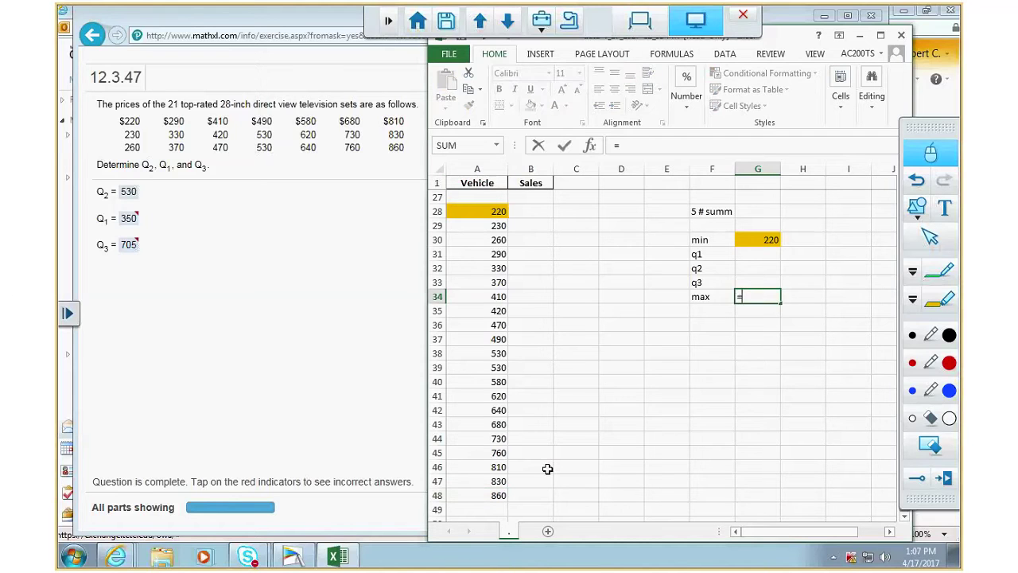
click(498, 493)
key(Return)
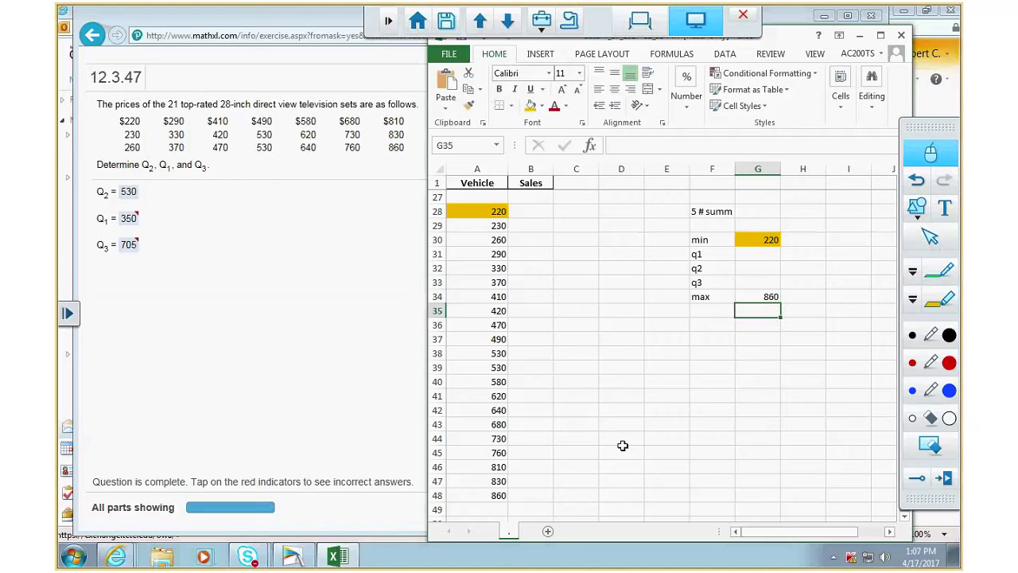
- Highlight the max result in G34 and the highest price in A48 with the same green fill, leaving G35 unfilled
click(541, 106)
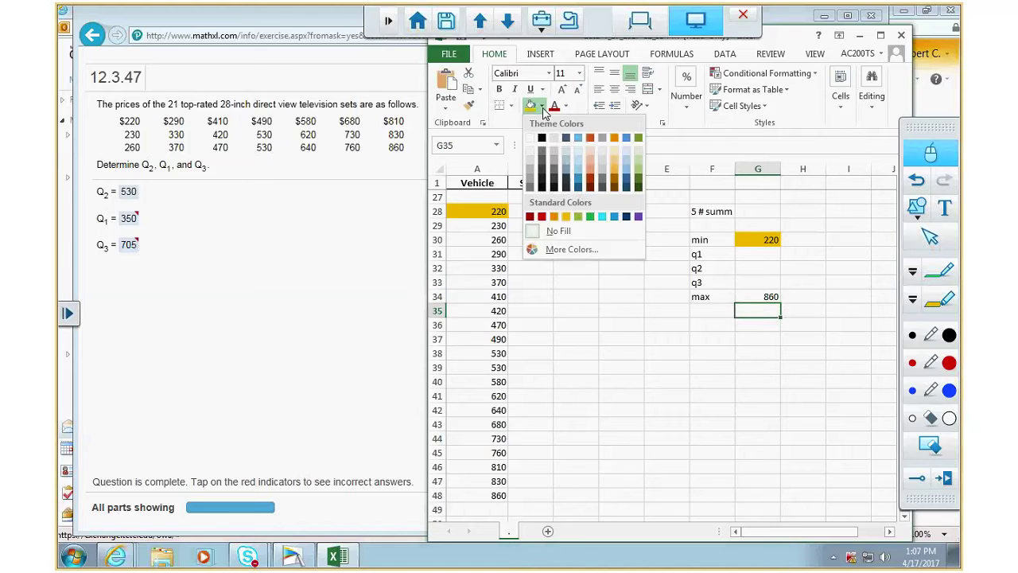
click(579, 217)
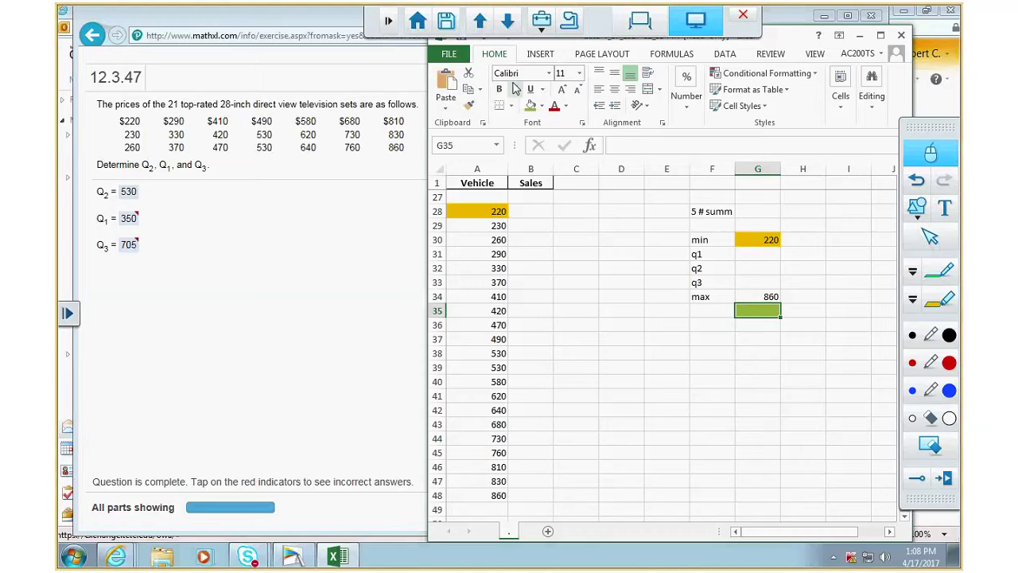
click(542, 24)
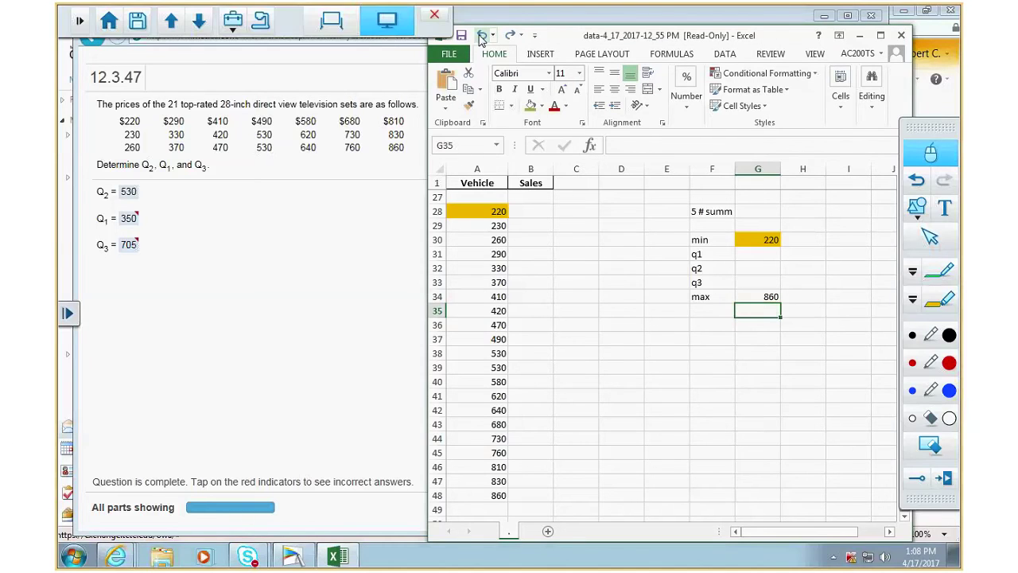
click(771, 298)
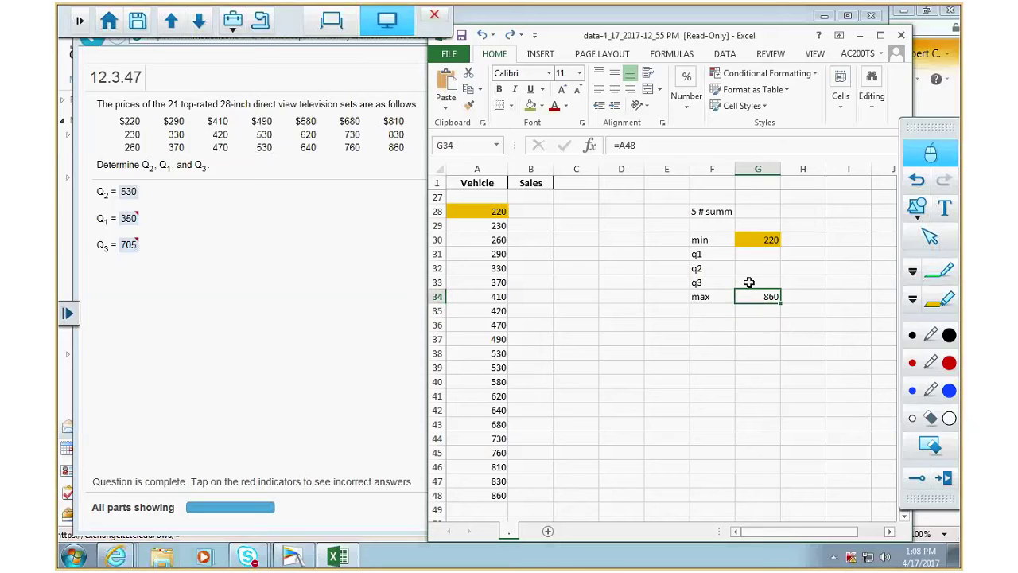
click(530, 105)
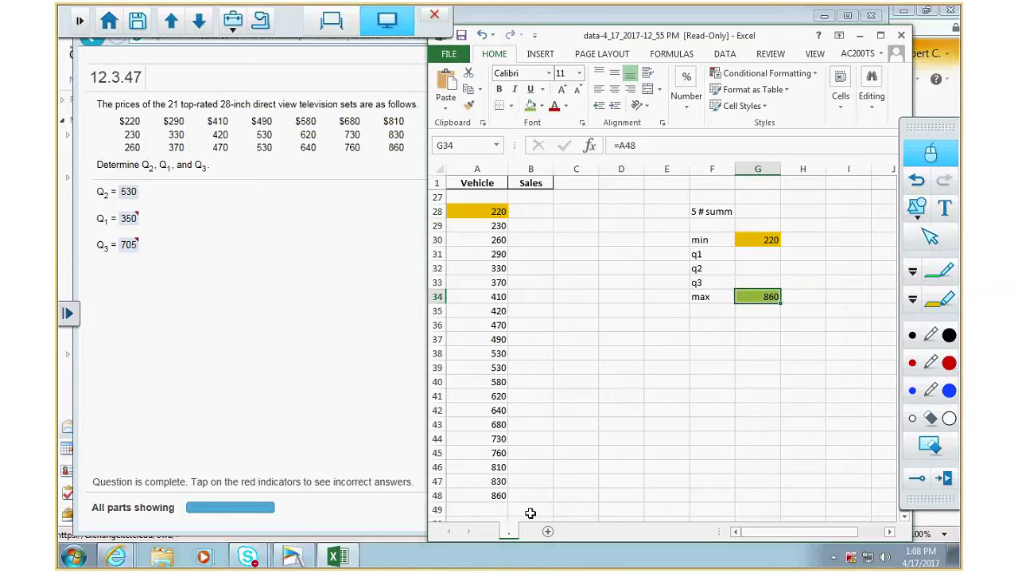
click(497, 495)
key(F4)
- Label the quartile rows in E31:E33 with their percentiles: 25th%tile, 50%tile and 75%tile
click(663, 256)
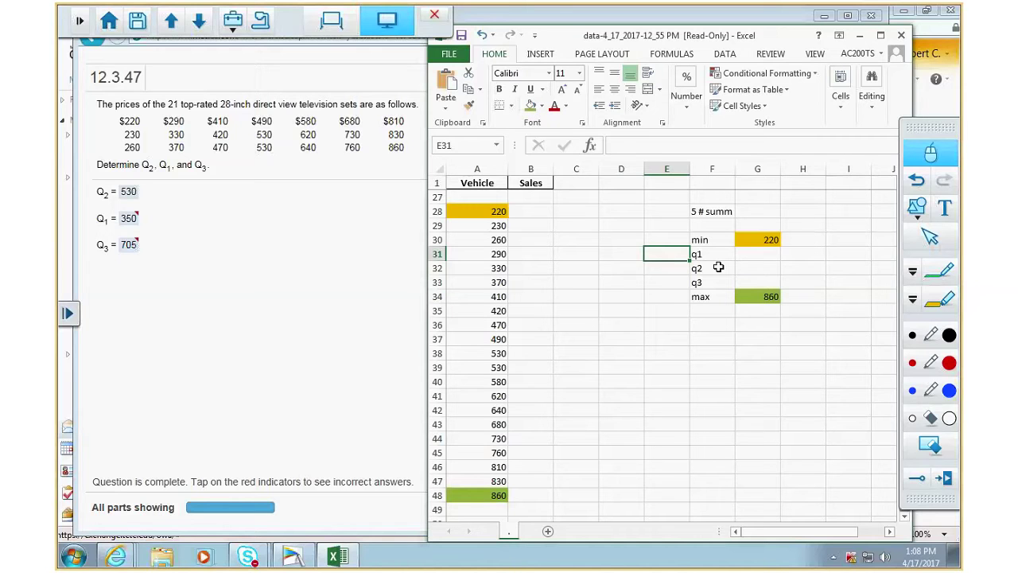
text(25th)
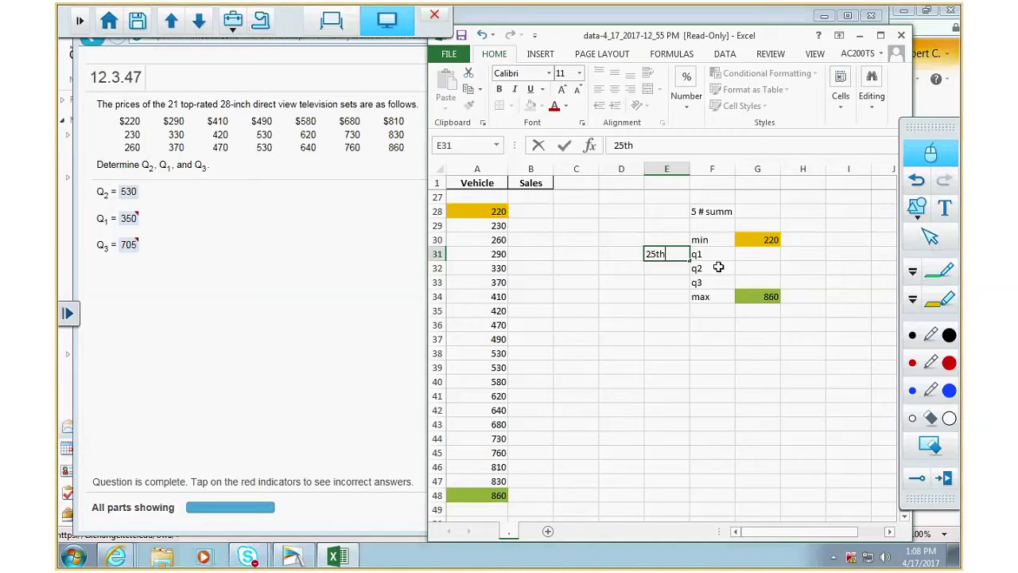
text(%tile)
key(Return)
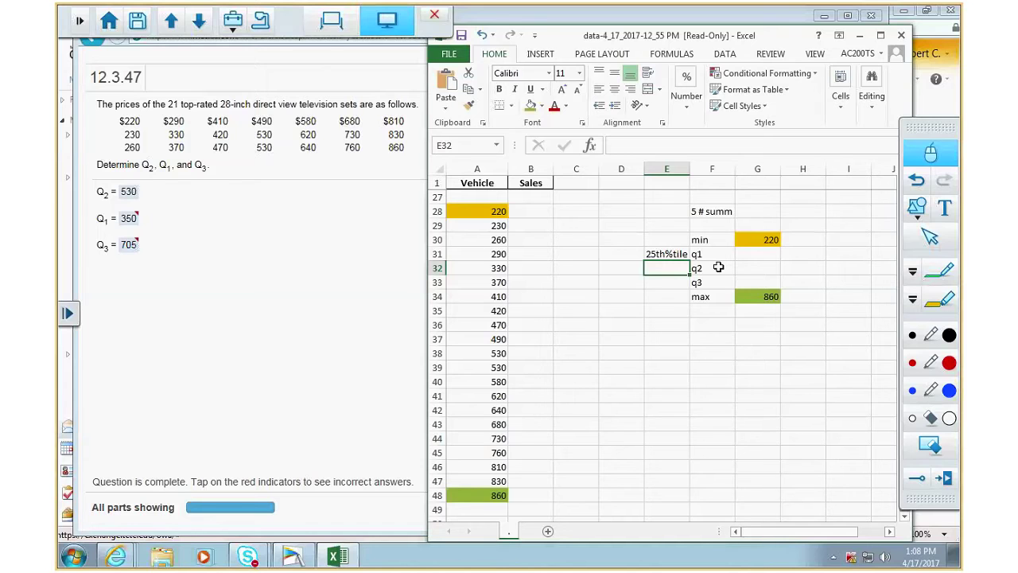
text(50%tile)
key(Return)
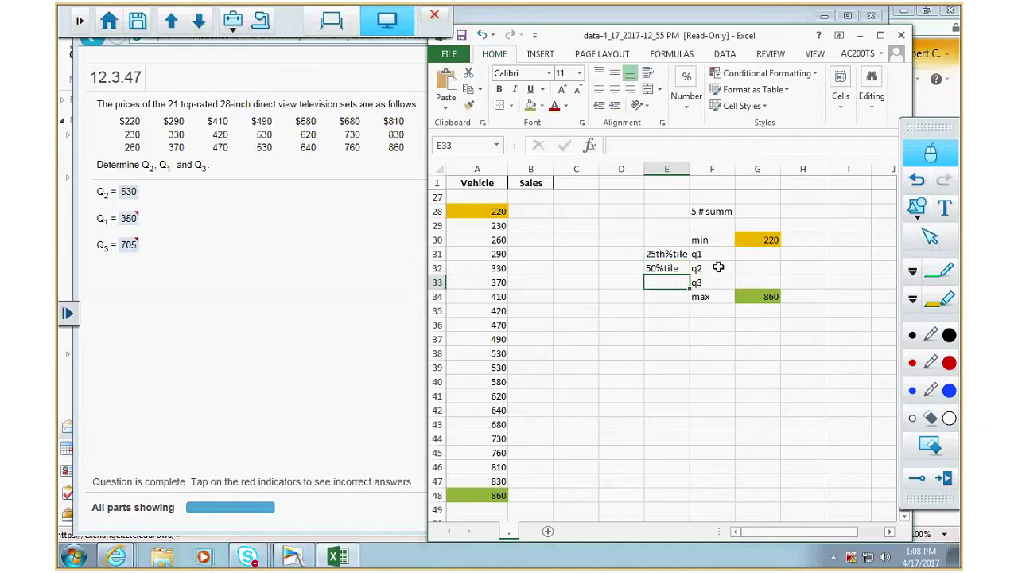
text(7)
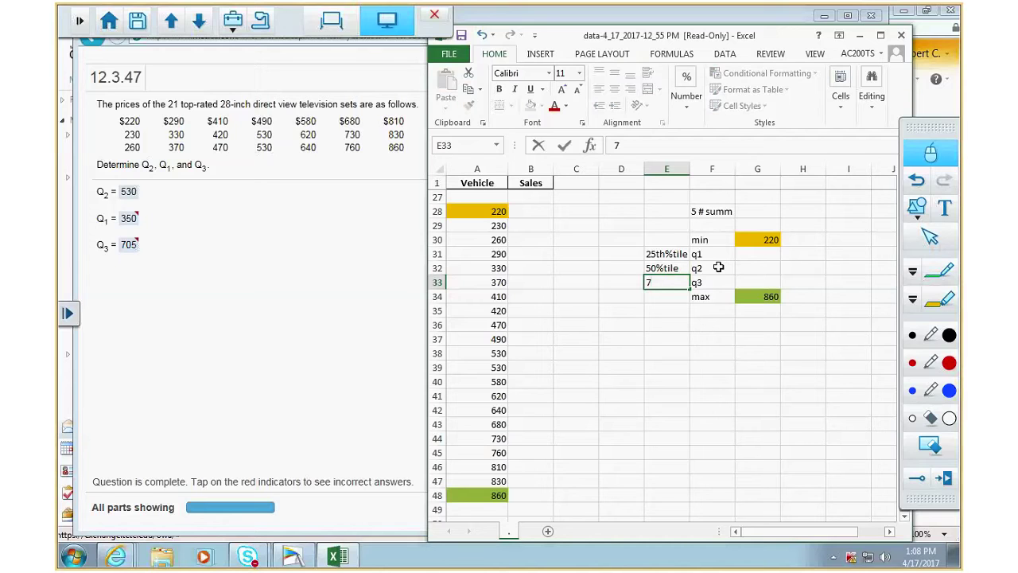
text(5%tile)
key(Up)
- Enter the label "median" in D32, beside the 50%tile label for q2
key(Left)
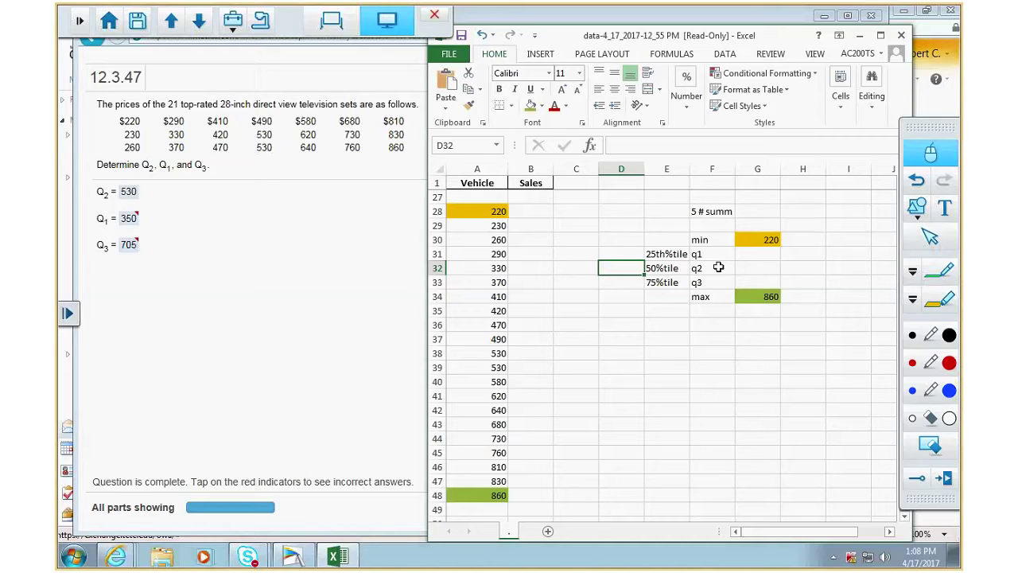
text(median)
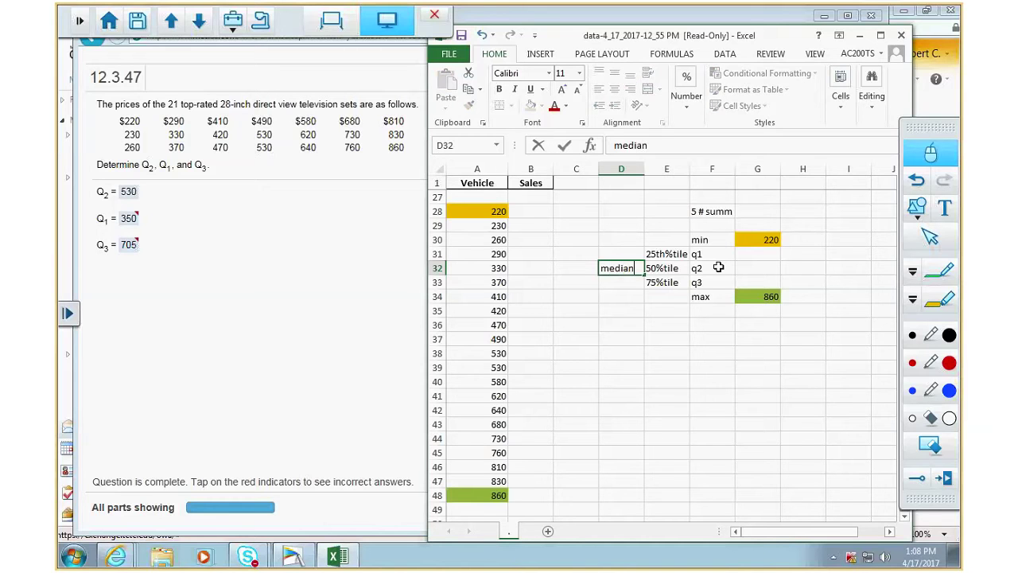
key(Return)
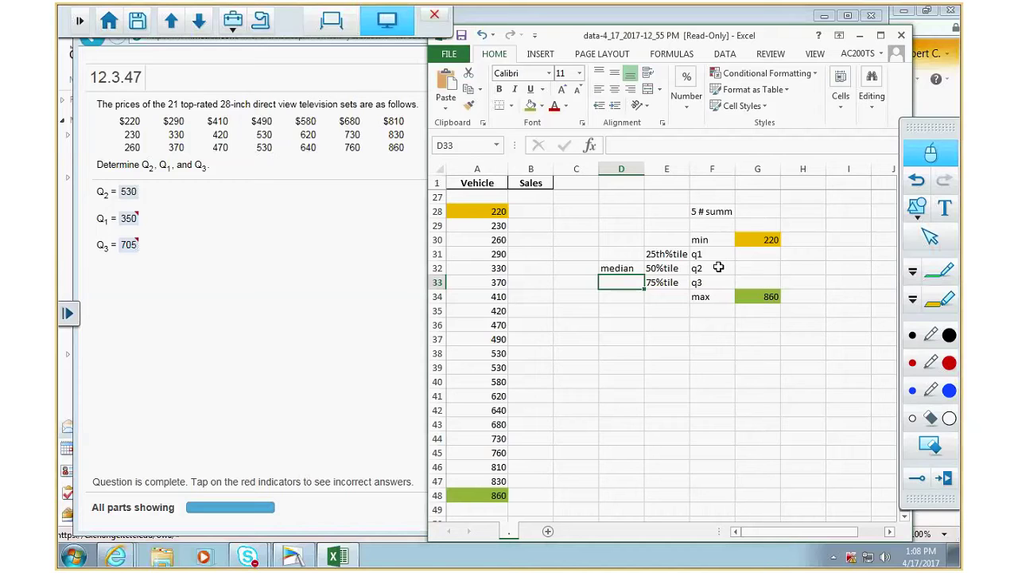
- Label the q1 row "top median" in D31 and the q3 row "bottom median" in D33
key(Up)
key(Up)
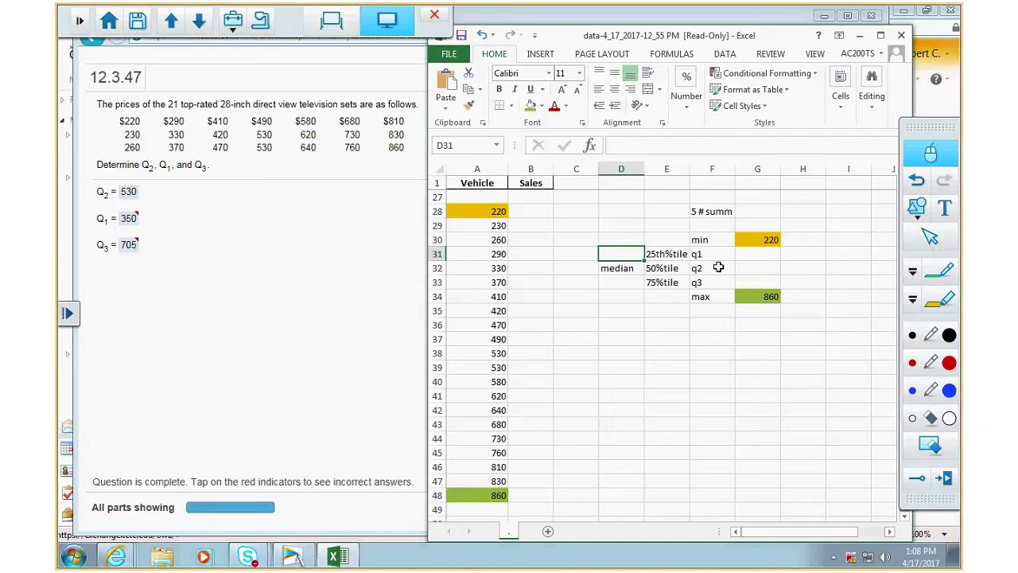
text(top)
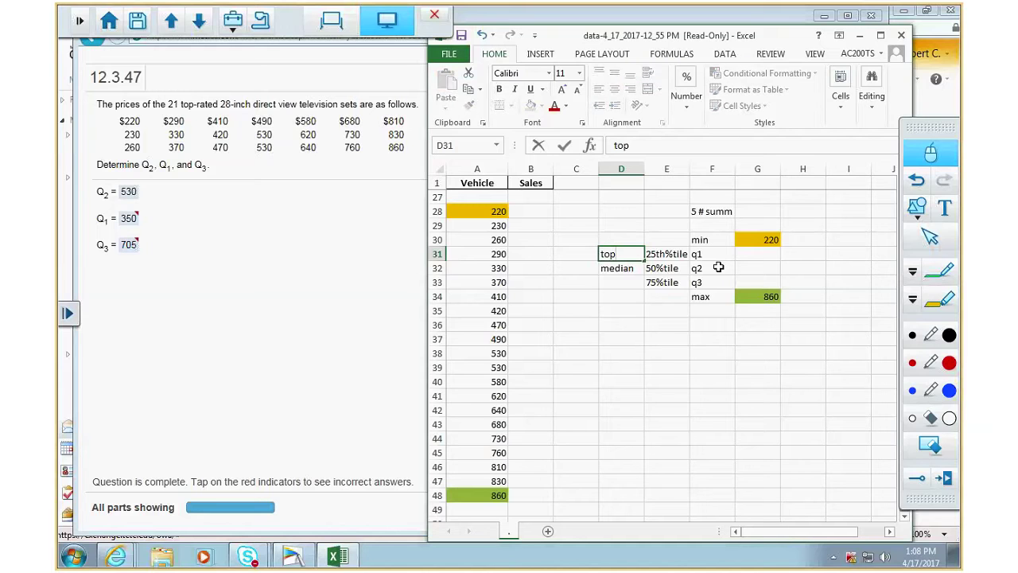
text( median)
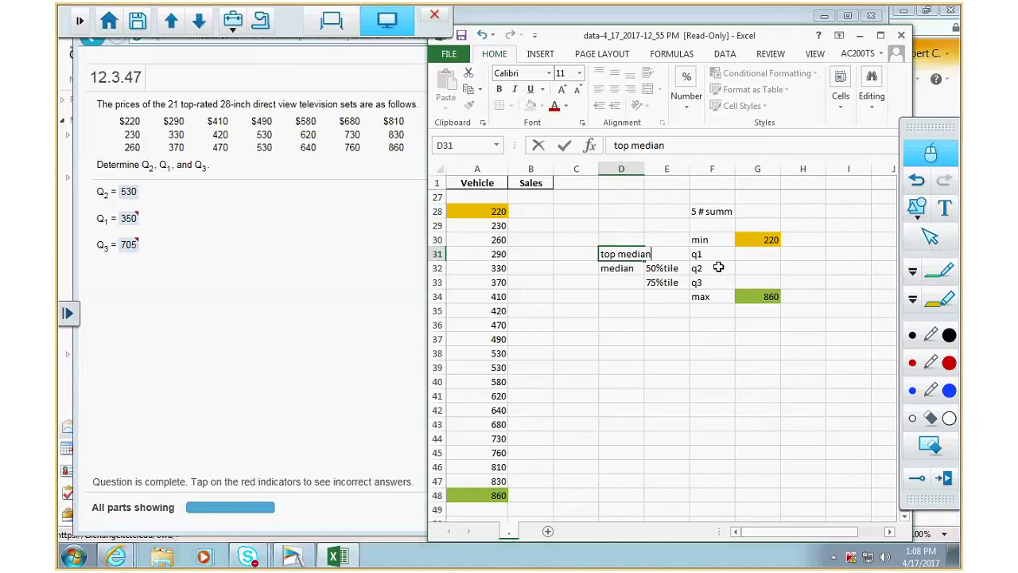
key(Return)
key(Return)
key(Return)
key(Up)
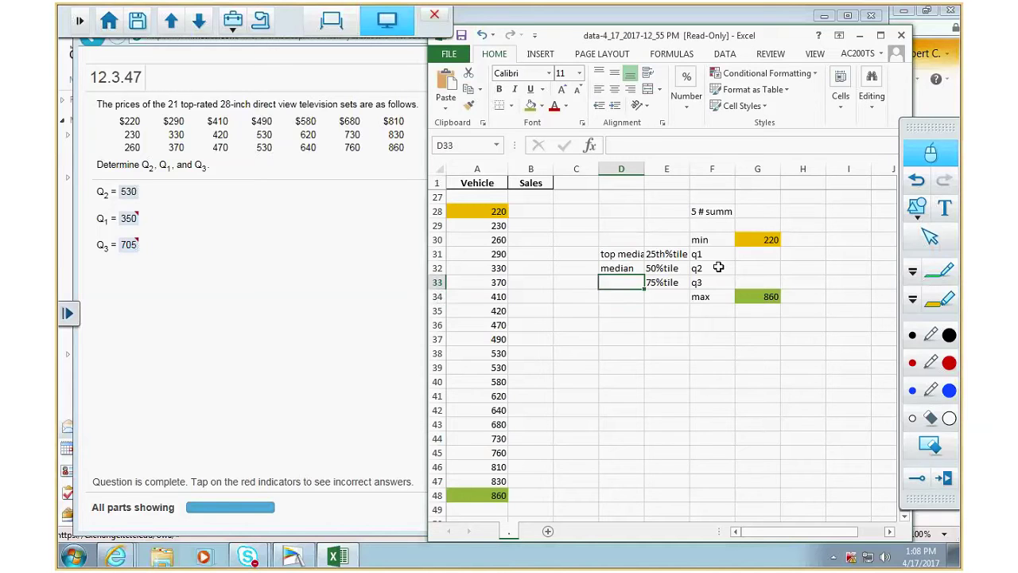
text(bo)
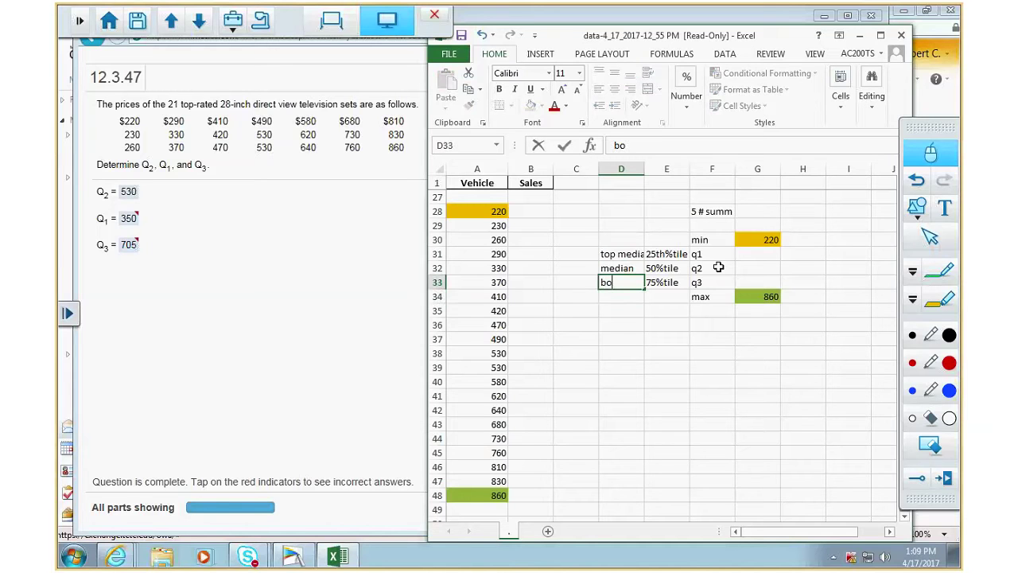
text(ttom med)
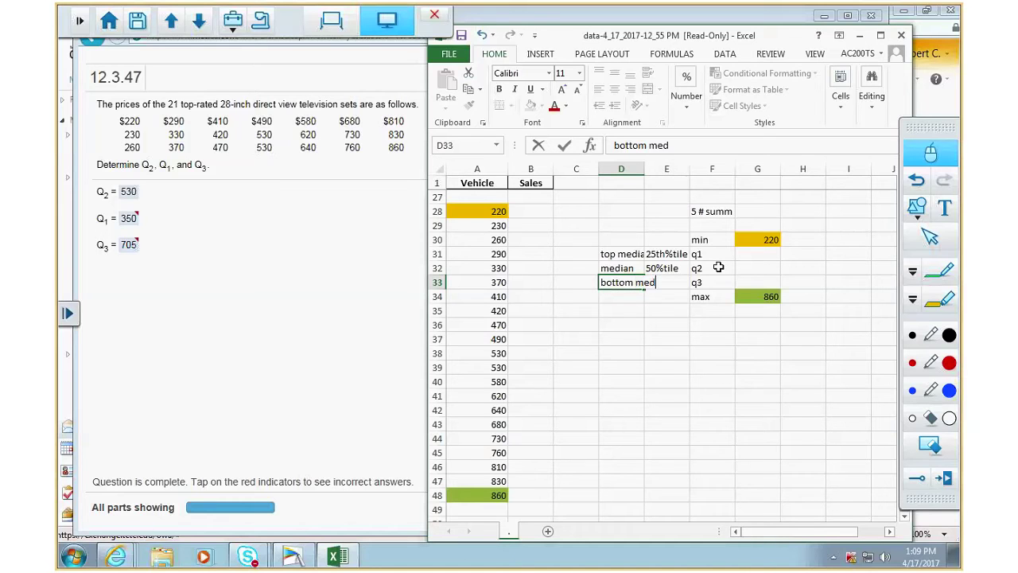
text(ian)
key(Return)
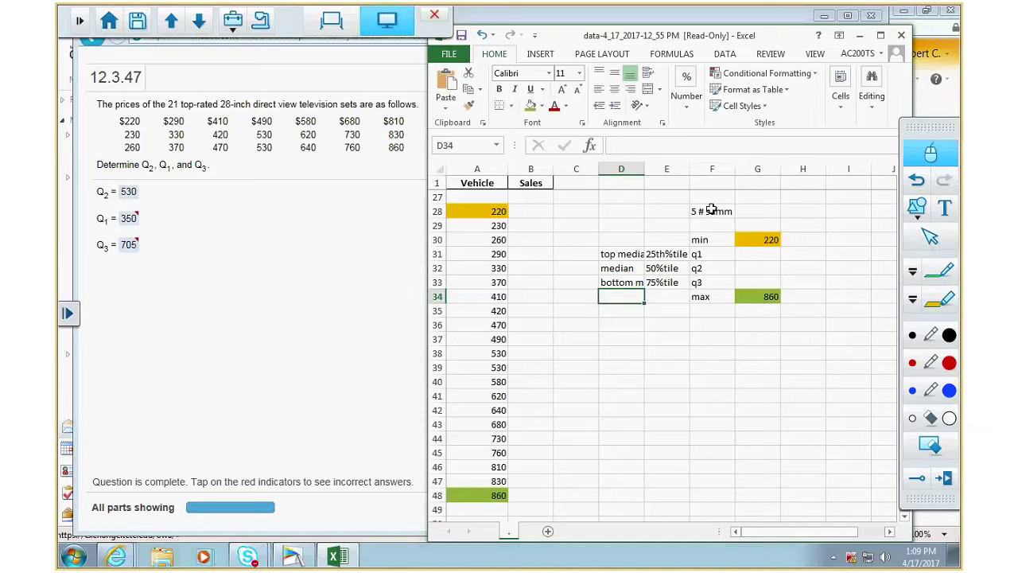
- Widen column D so that the median labels fit inside their cells
drag(645, 169, 680, 168)
click(749, 382)
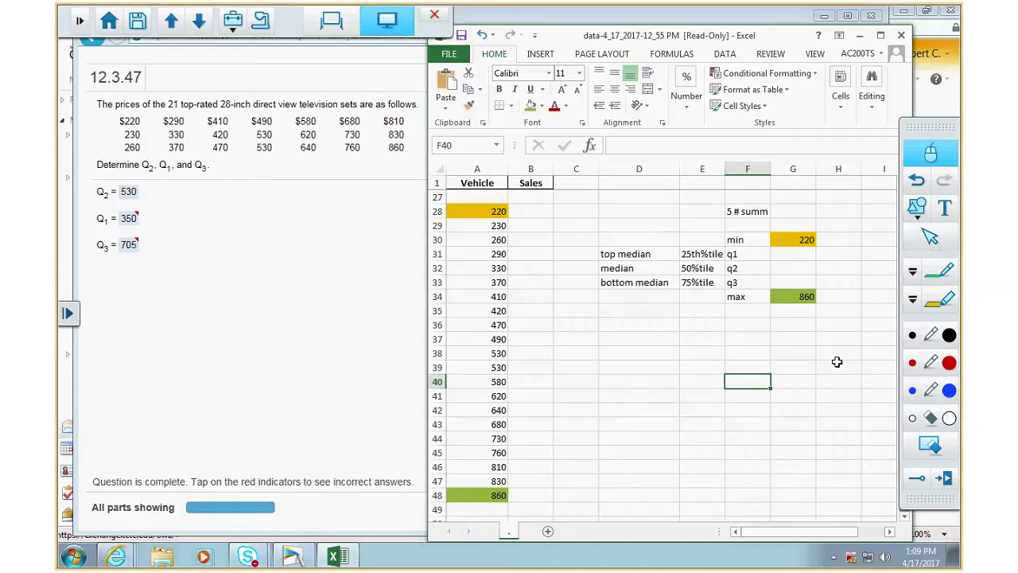
click(841, 338)
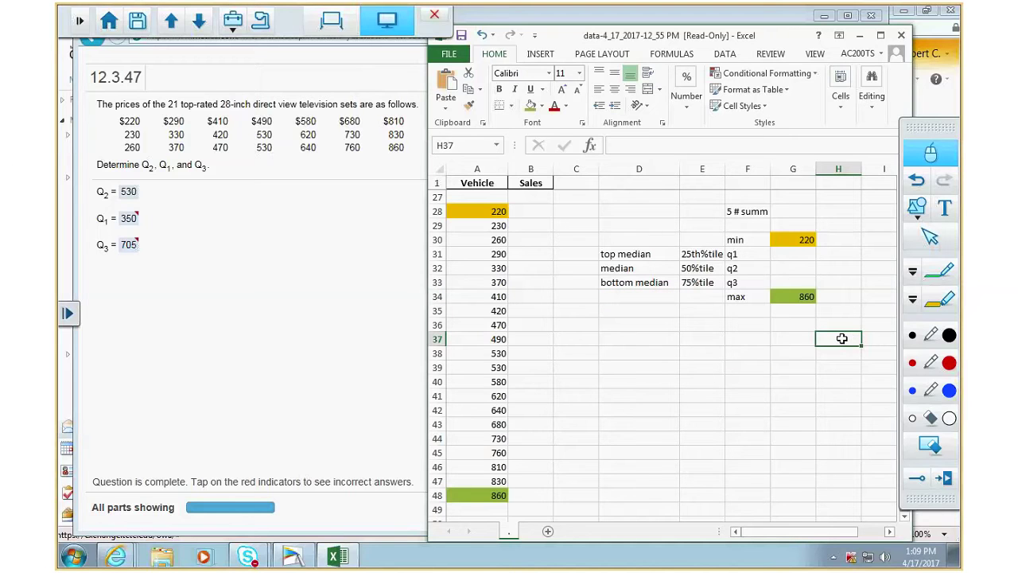
- Step through the sorted prices in A28:A48 and back to the first one to count them
click(459, 212)
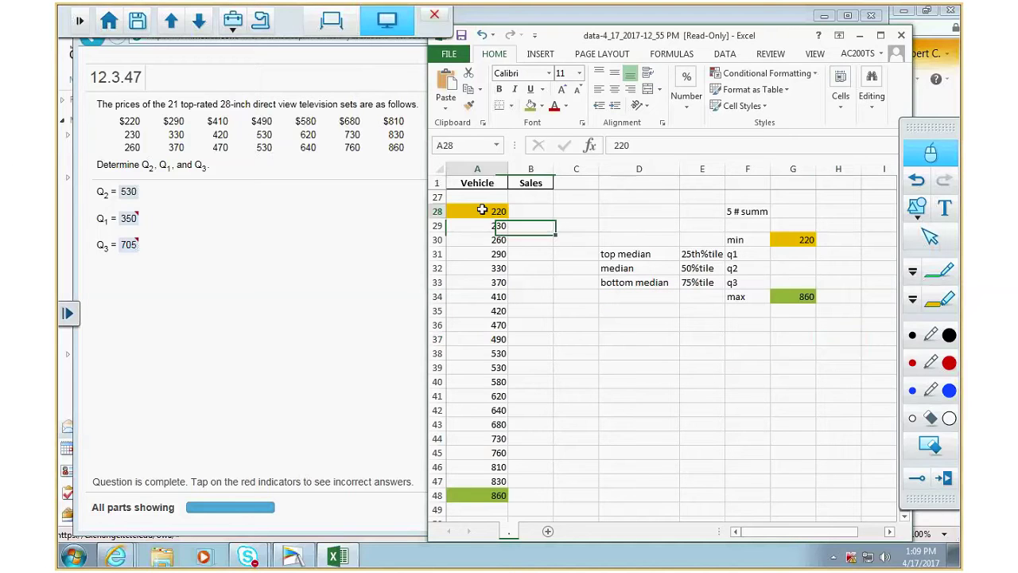
key(Down)
key(Down)
key(Down)
key(Down)
key(Down)
key(Down)
key(Down)
key(Down)
key(Down)
key(Down)
key(Down)
key(Down)
key(Down)
key(Down)
key(Down)
key(Down)
key(Down)
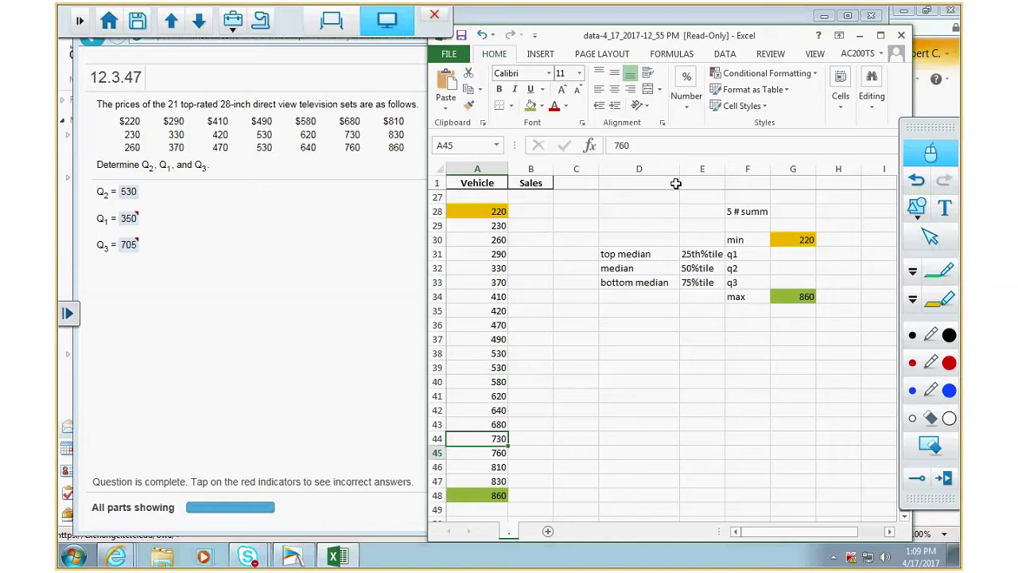
key(Down)
key(Down)
key(Down)
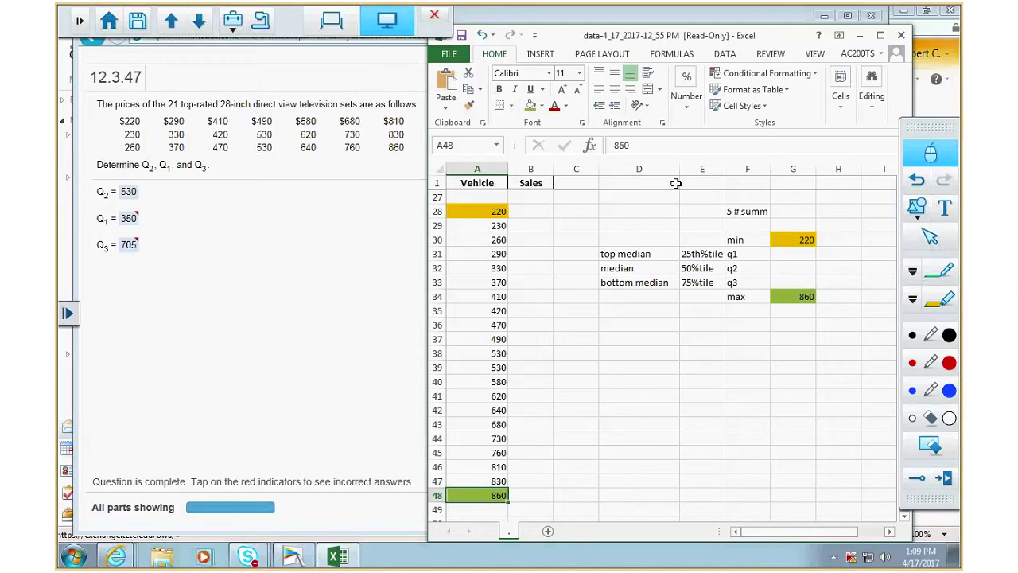
key(Up)
key(Up)
key(Up)
key(Up)
key(Up)
key(Up)
key(Up)
key(Up)
key(Up)
key(Up)
key(Up)
key(Up)
key(Up)
key(Up)
key(Up)
key(Up)
key(Up)
key(Up)
key(Up)
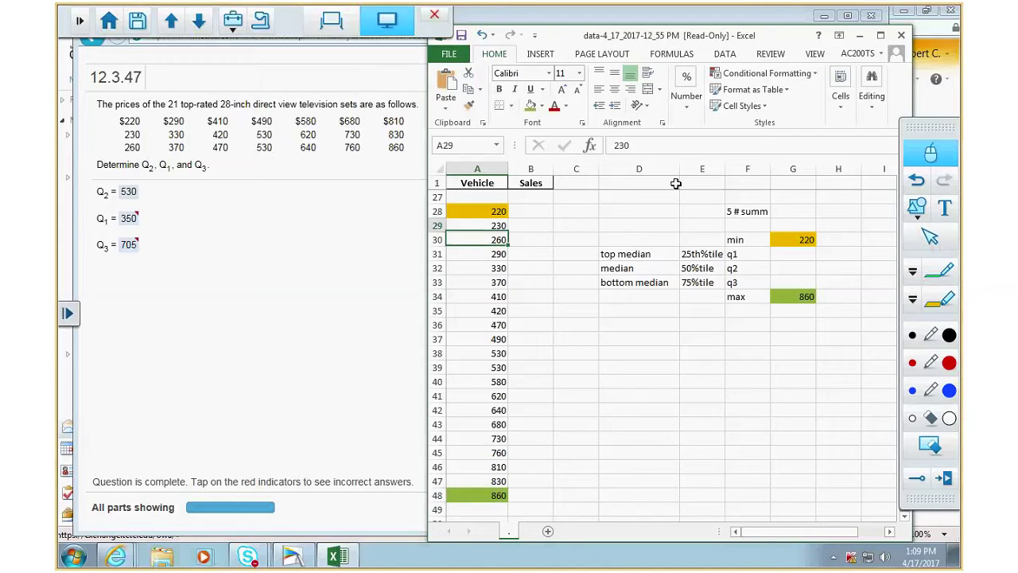
key(Up)
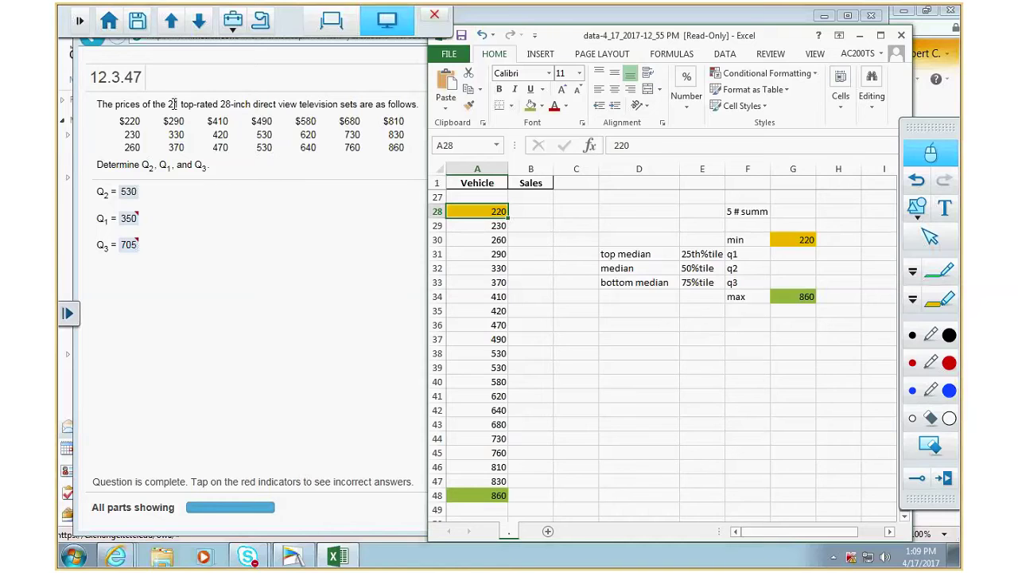
- Check how many television sets question 12.3.47 states, and return to the Excel worksheet
drag(167, 104, 208, 109)
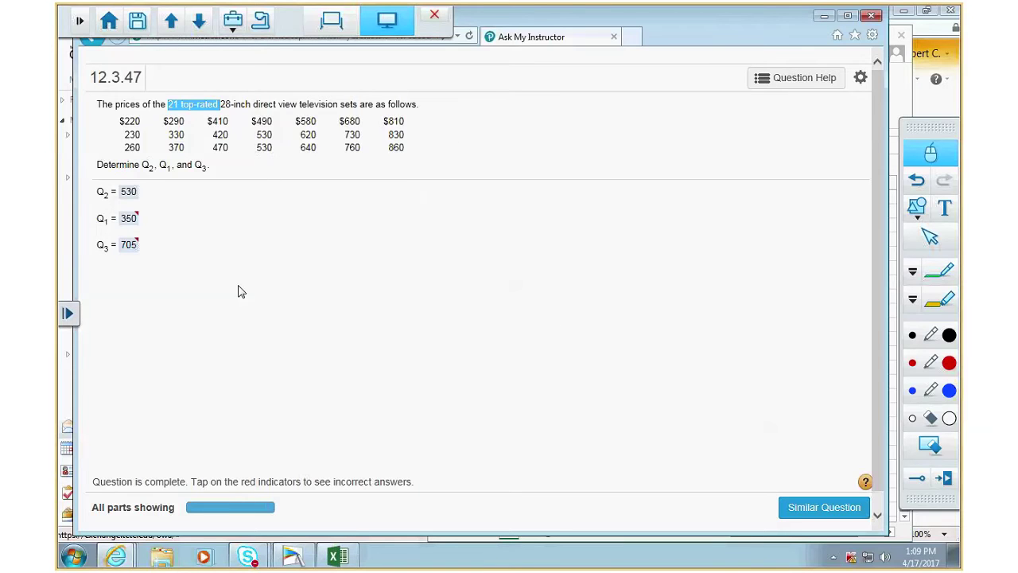
click(522, 315)
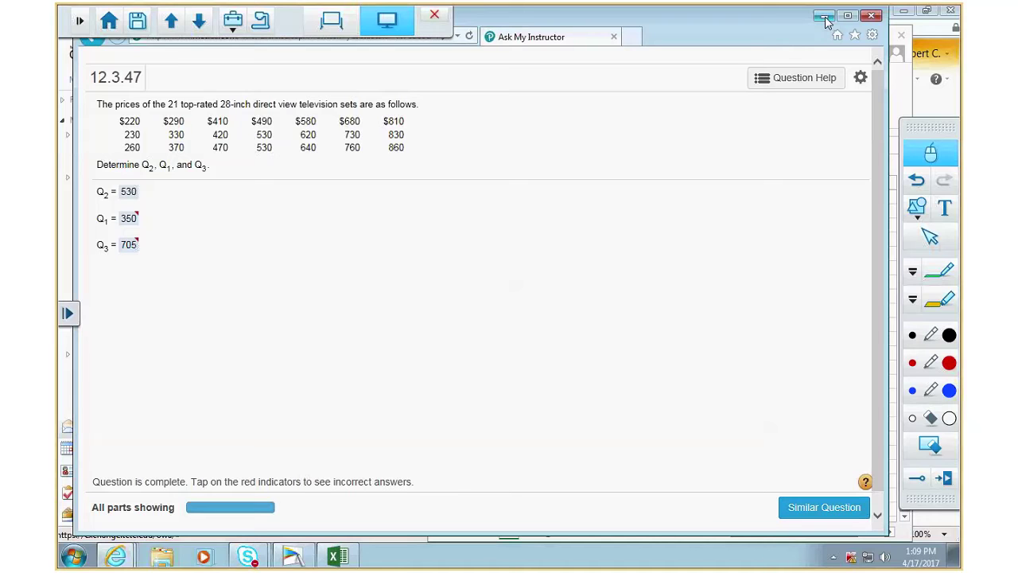
click(337, 555)
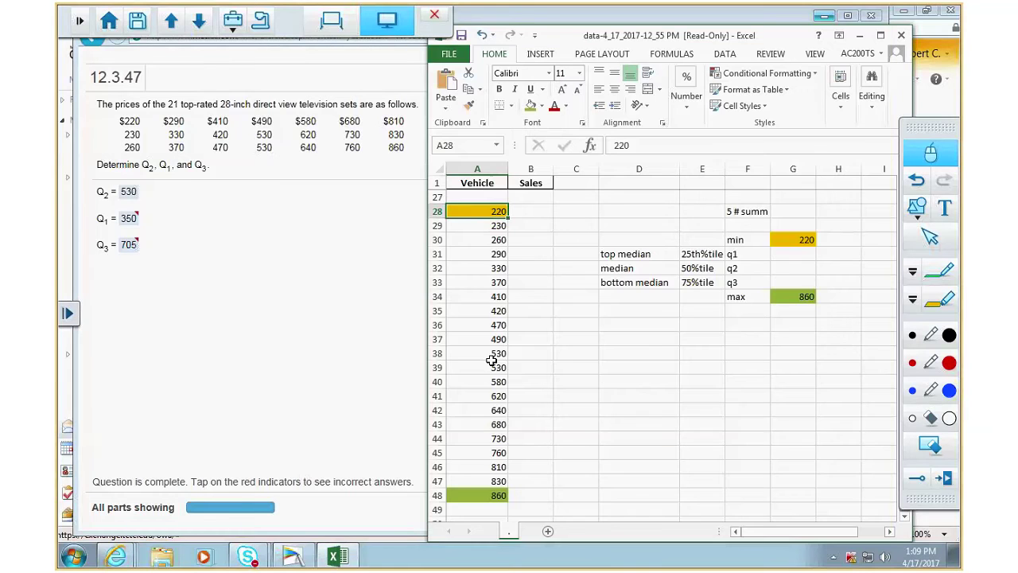
- Count down to the middle price in A38 and highlight it and the q2 result cell G32 with the same light blue fill
click(491, 227)
key(Down)
key(Down)
key(Down)
key(Down)
key(Down)
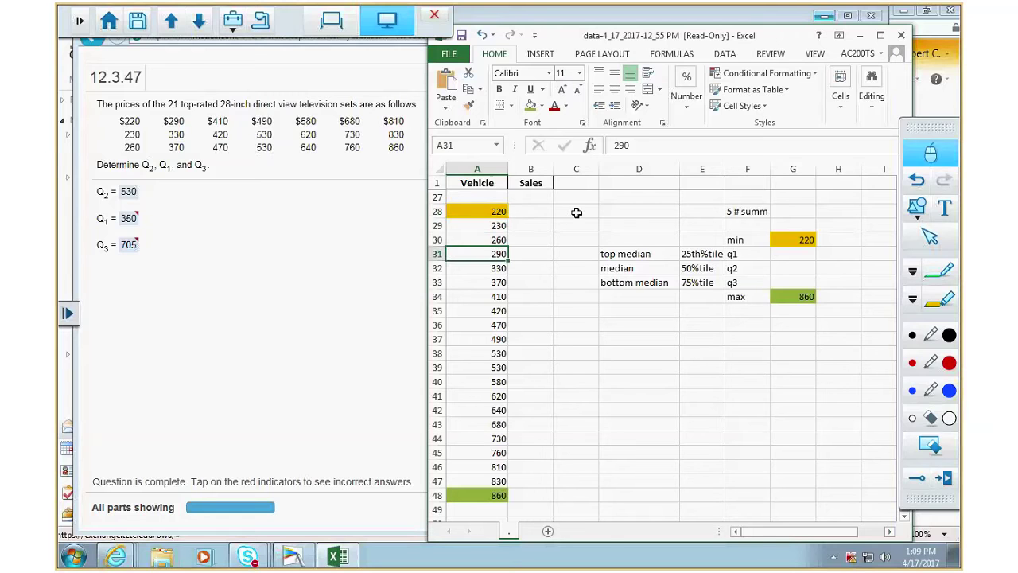
key(Down)
key(Down)
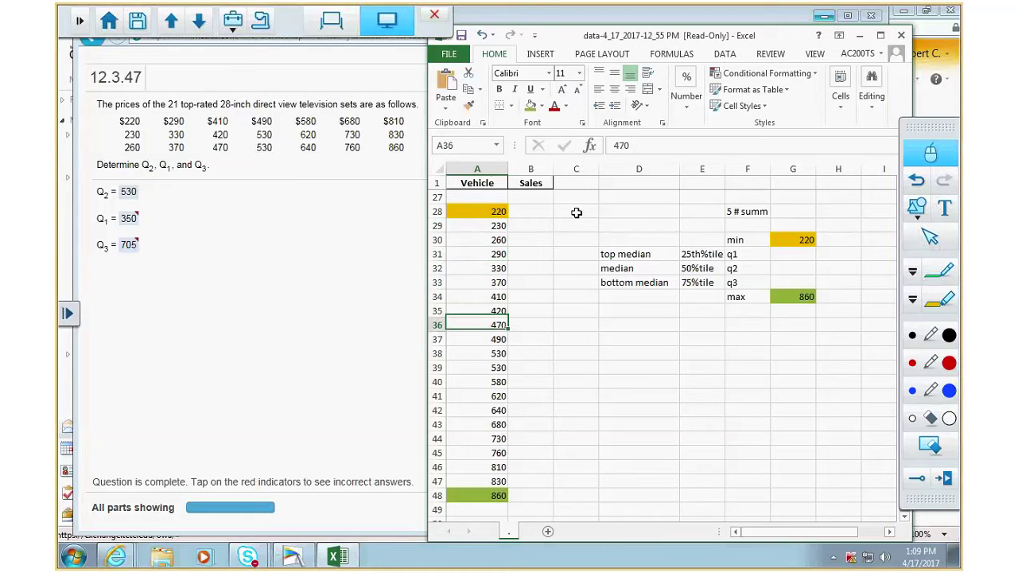
key(Down)
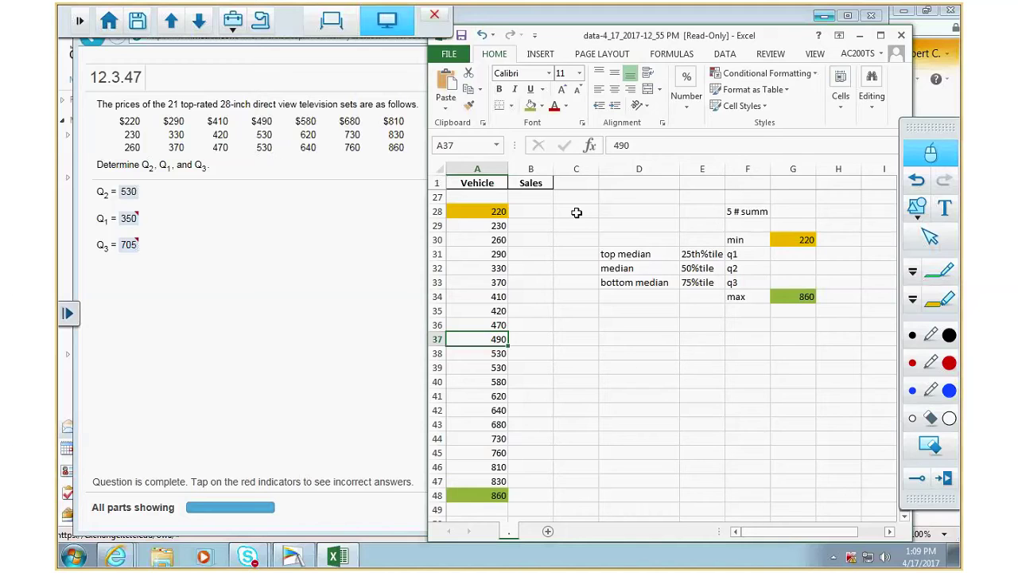
key(Down)
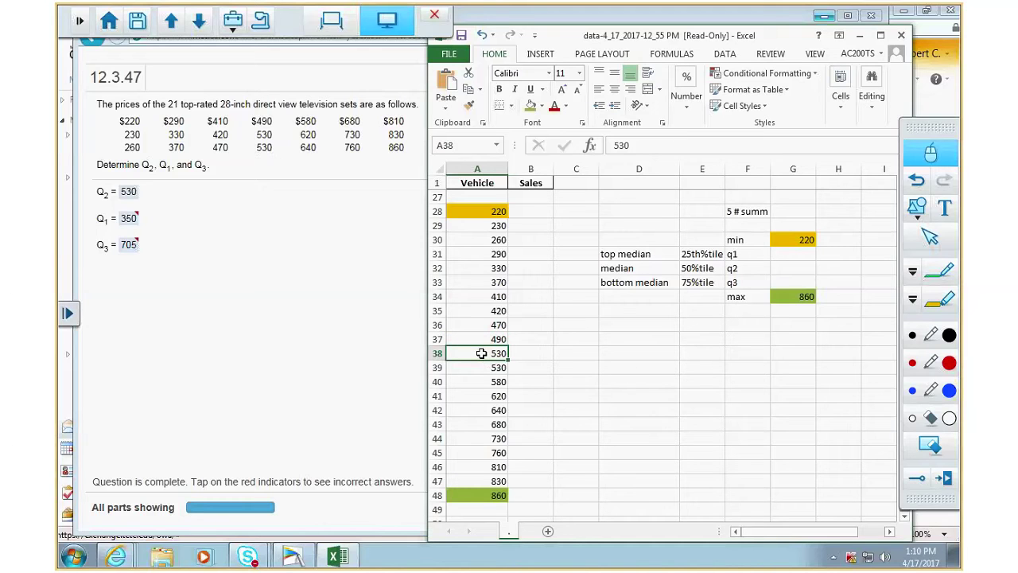
click(540, 109)
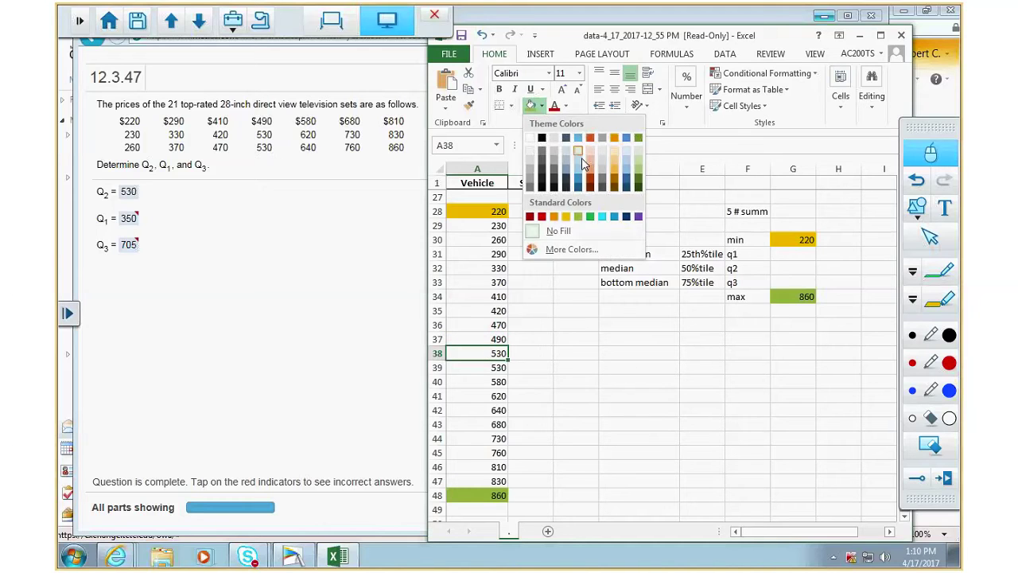
click(606, 219)
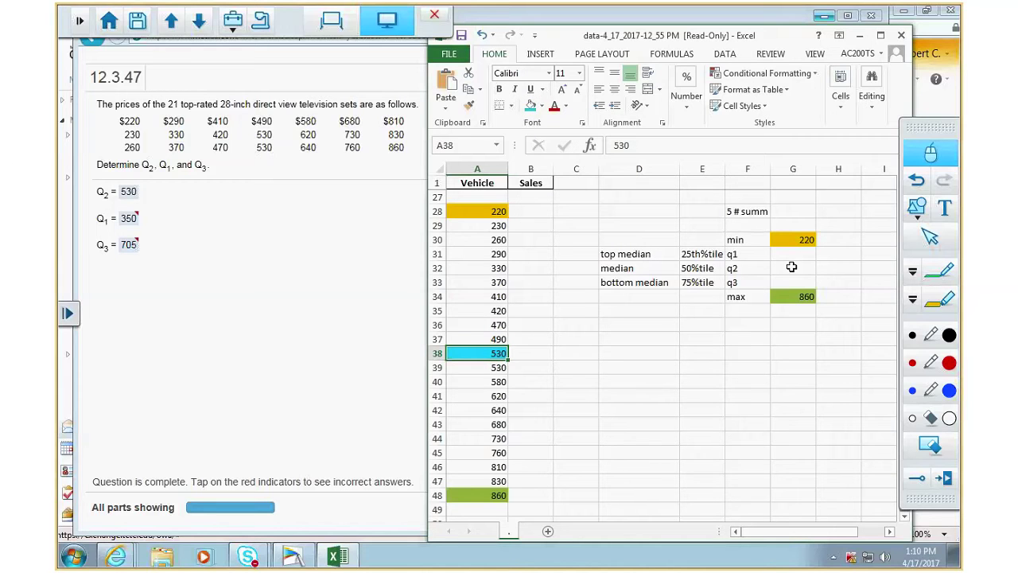
click(792, 268)
- Fill in q2 in G32 with a reference to the median price, =A38
double_click(793, 270)
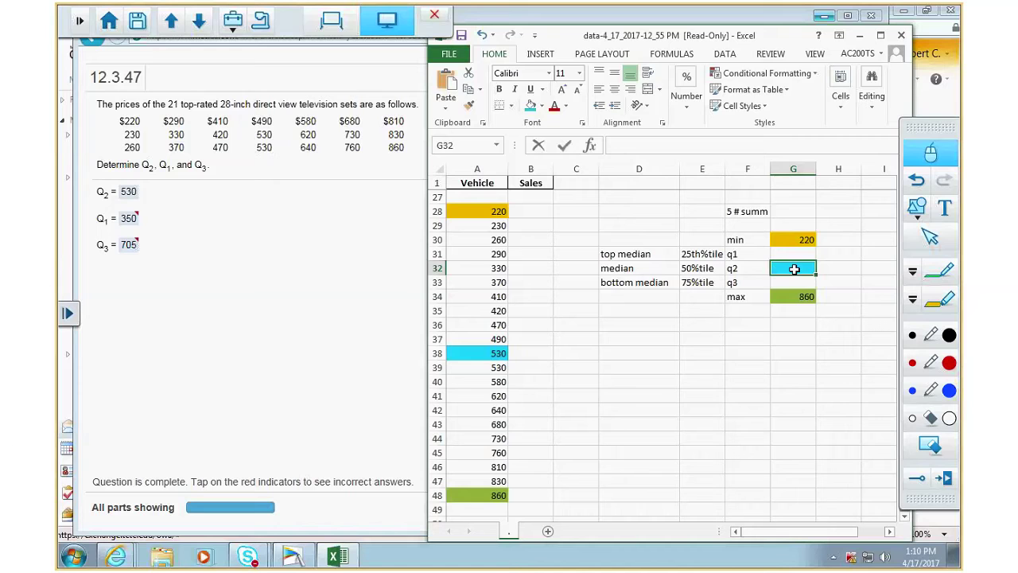
text(=)
click(485, 353)
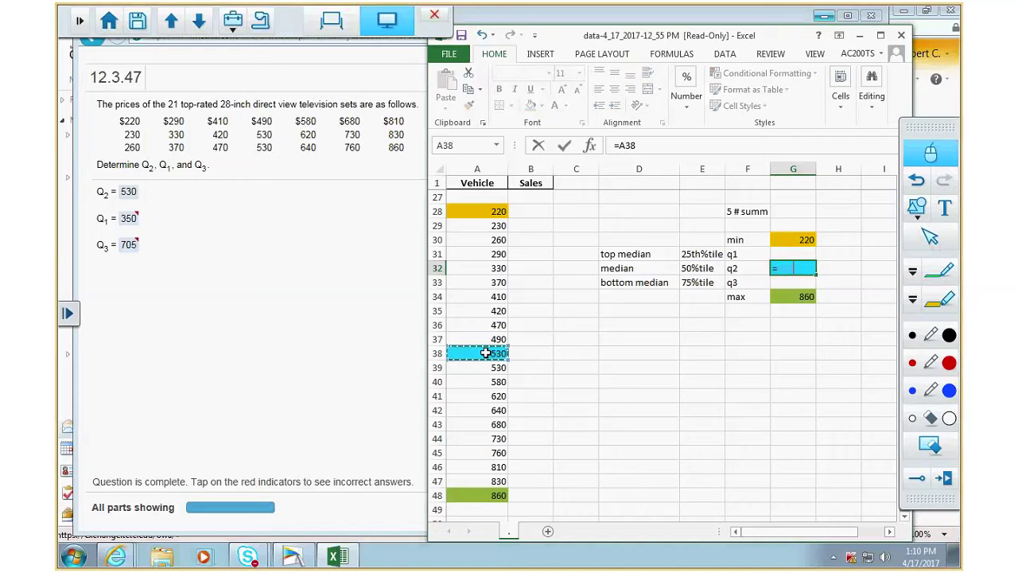
key(Return)
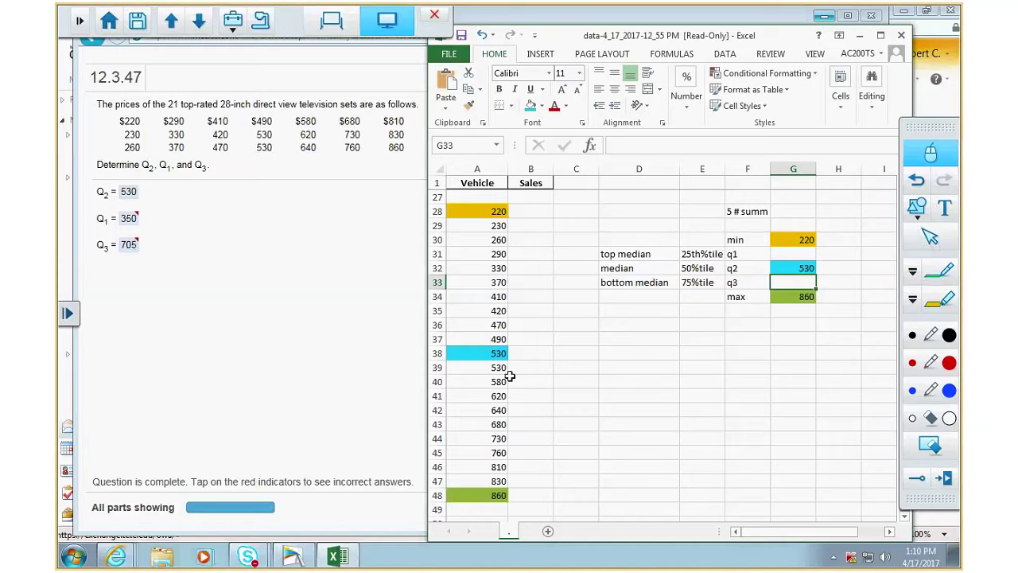
- Examine the prices above the median, counting upward from A37 to A28
click(490, 338)
click(488, 353)
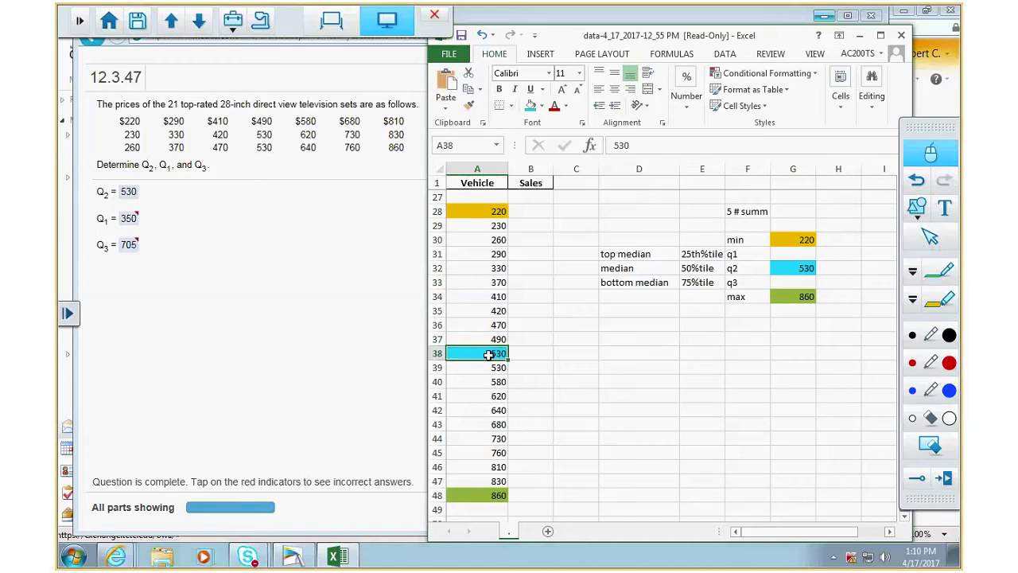
click(493, 338)
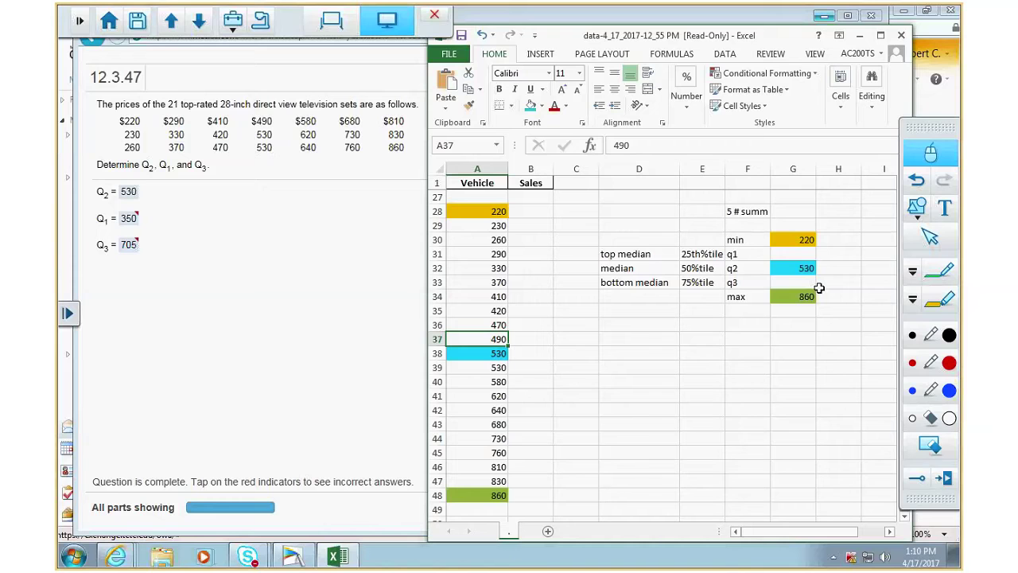
key(Up)
key(Up)
key(Up)
key(Up)
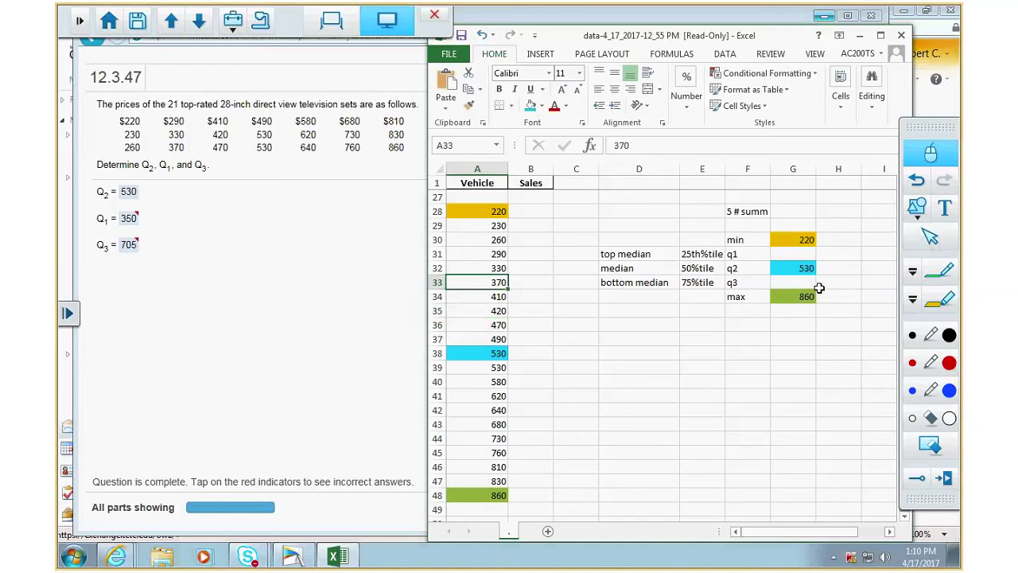
key(Up)
key(Up)
key(Up)
key(Up)
key(Up)
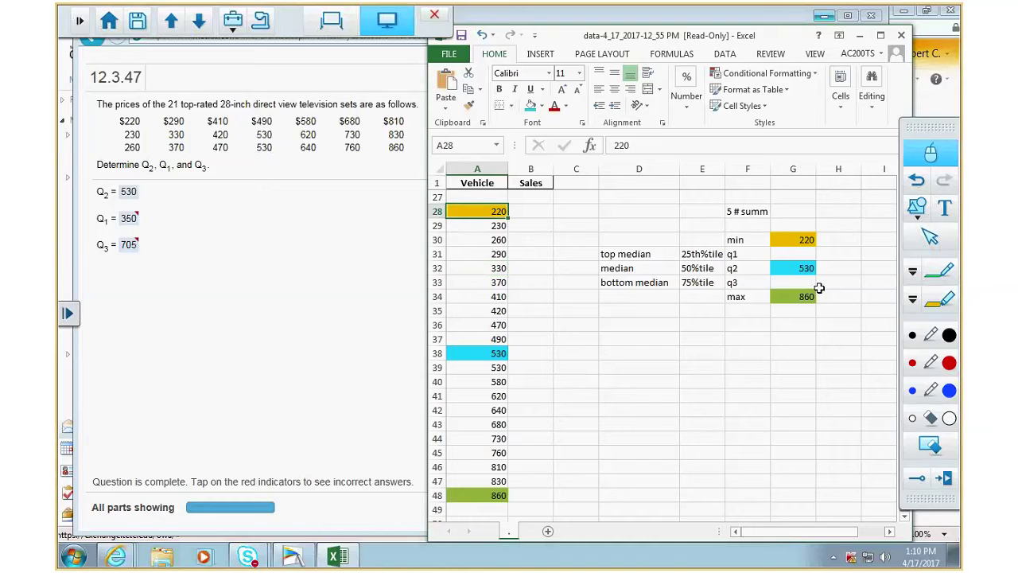
- Highlight the middle pair of the upper half, A32:A33, and the q1 result cell G31 with the same light gray fill
key(Down)
key(Down)
key(Down)
key(Down)
key(Down)
key(Up)
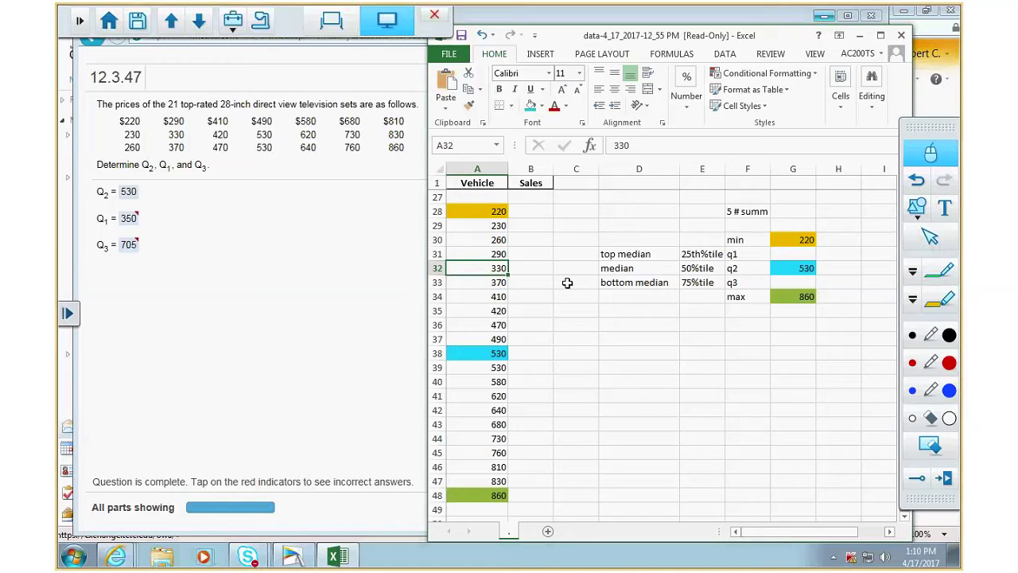
shift+click(489, 280)
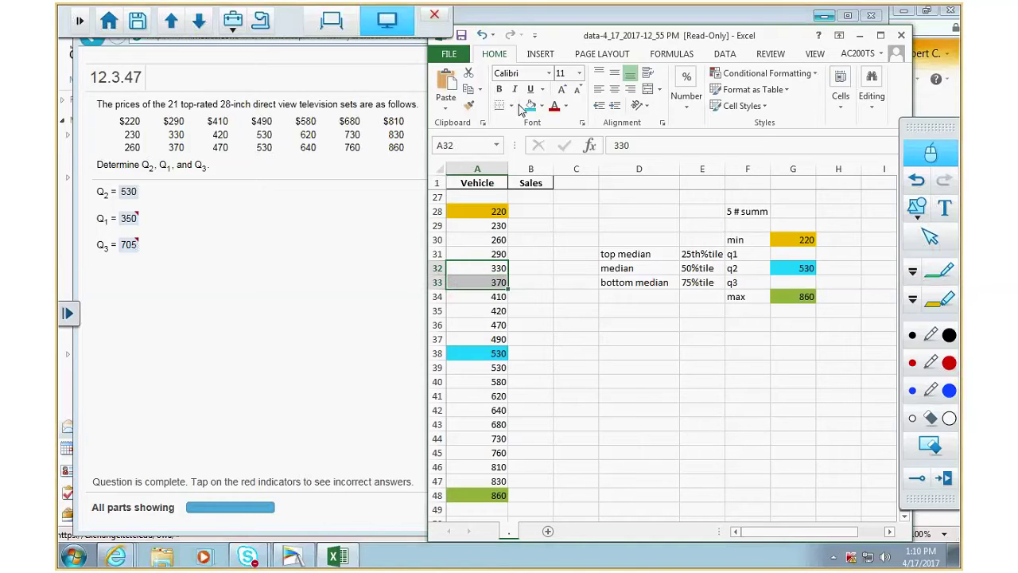
click(540, 107)
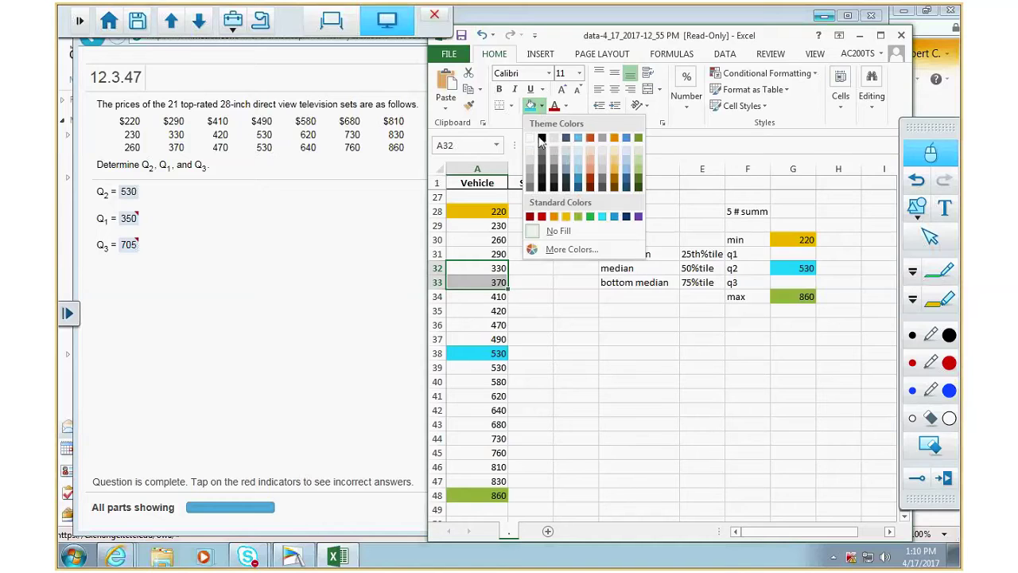
click(531, 169)
click(785, 255)
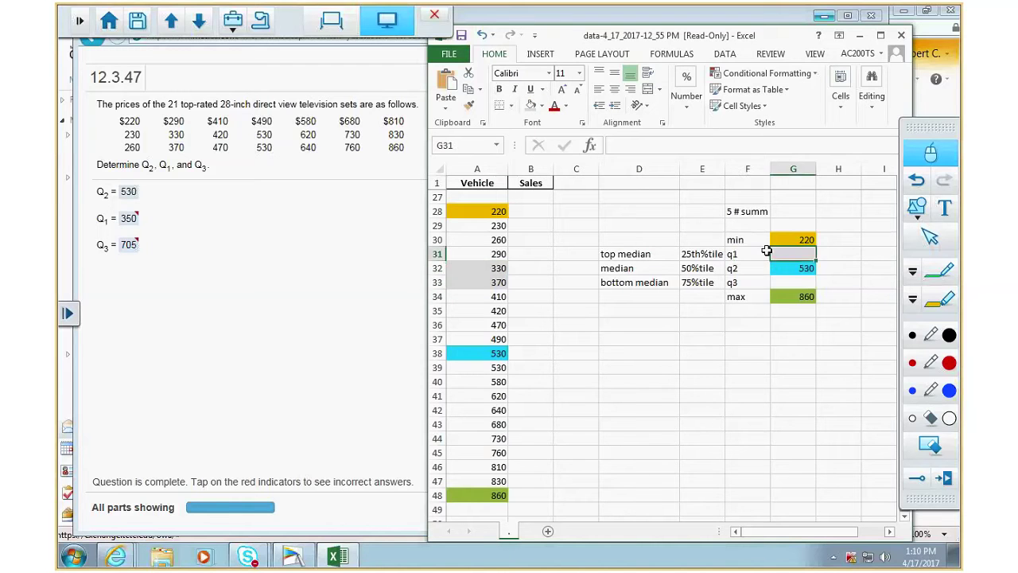
- Fill in q1 in G31 as the average of the two gray prices, =(A33+A32)/2
text(=()
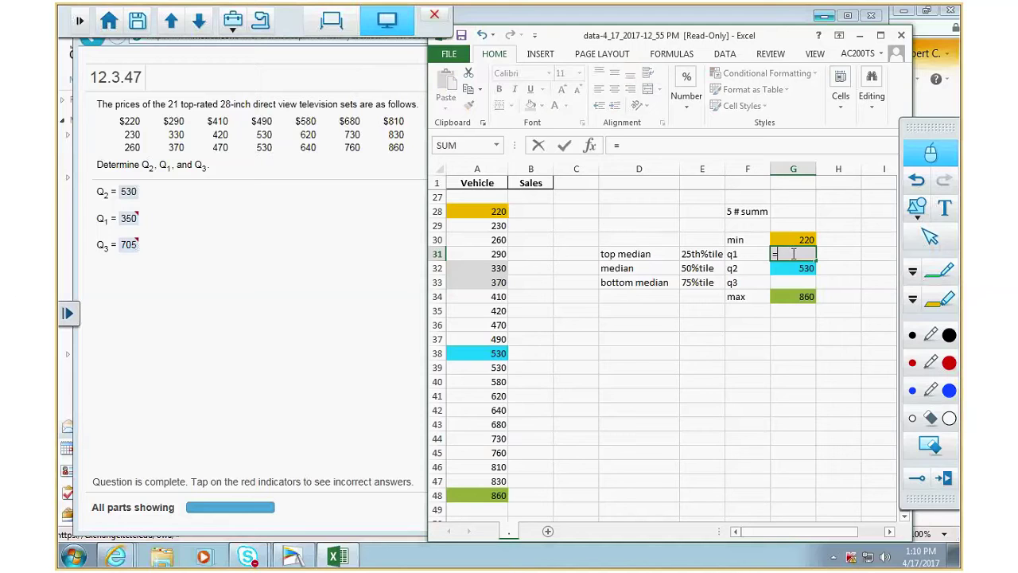
click(498, 284)
text(+)
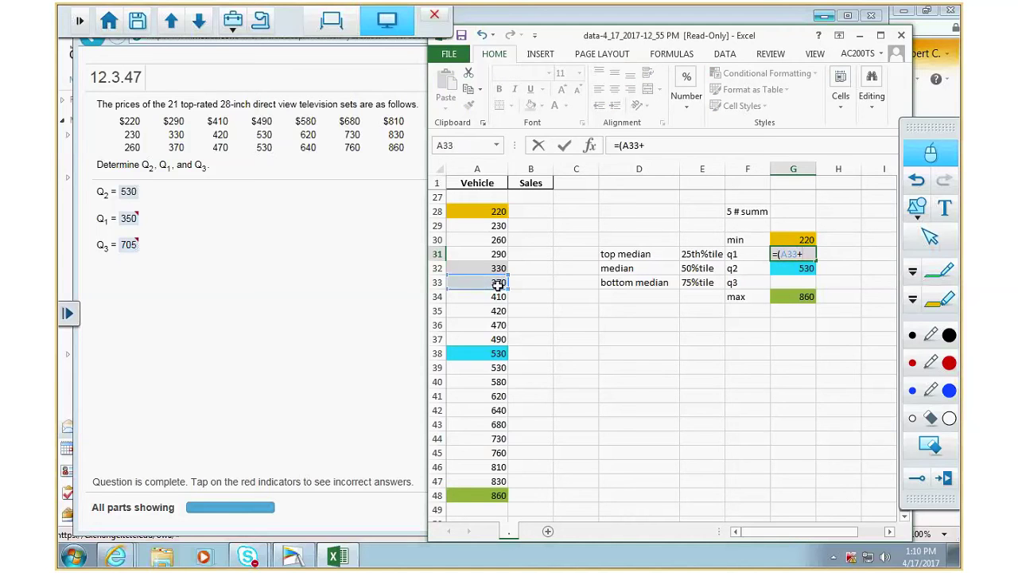
click(466, 269)
text()/2)
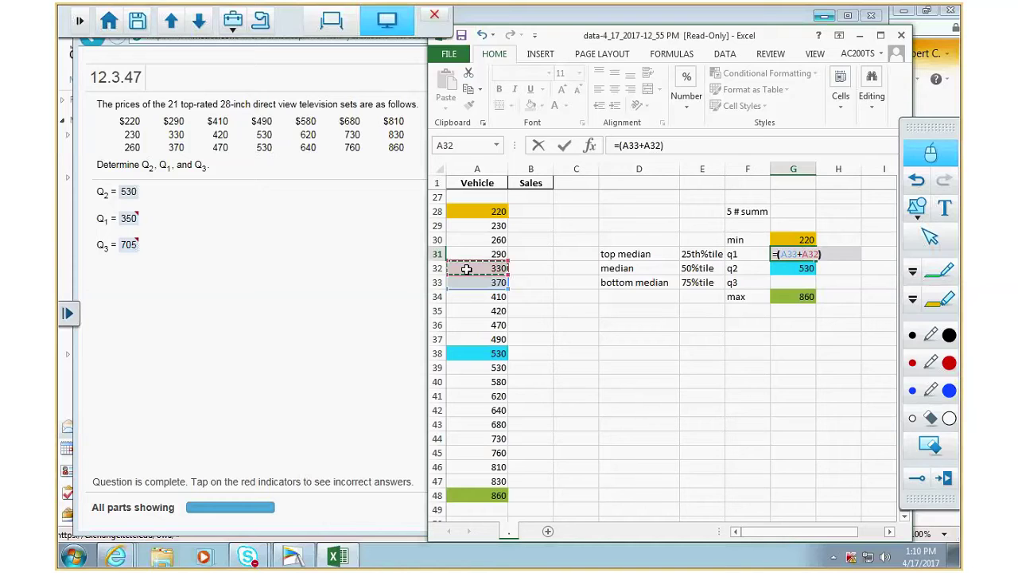
key(Return)
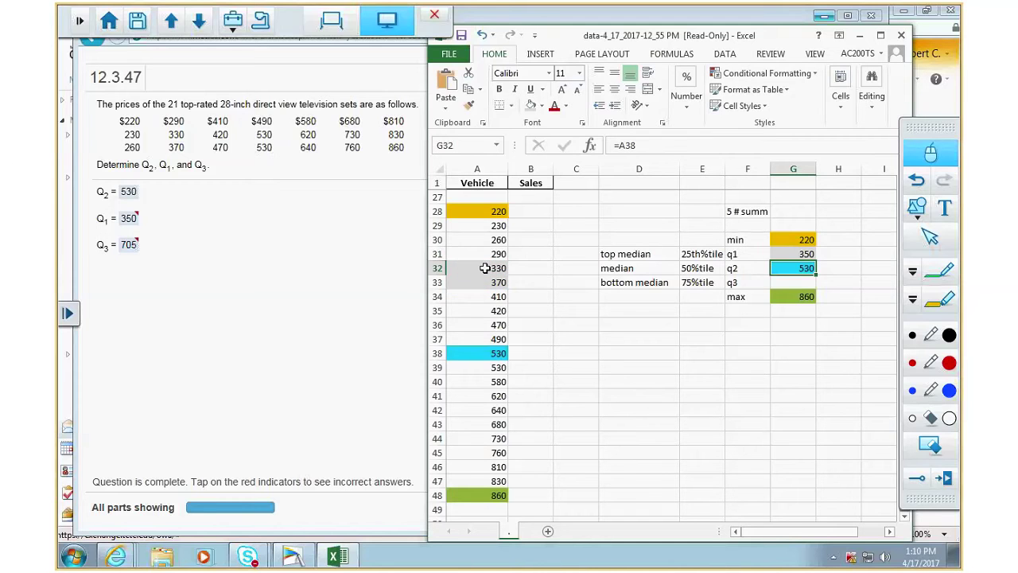
- Highlight the q3 result cell G33 and the middle pair of the lower half, A43:A44, with the same orange fill
click(803, 285)
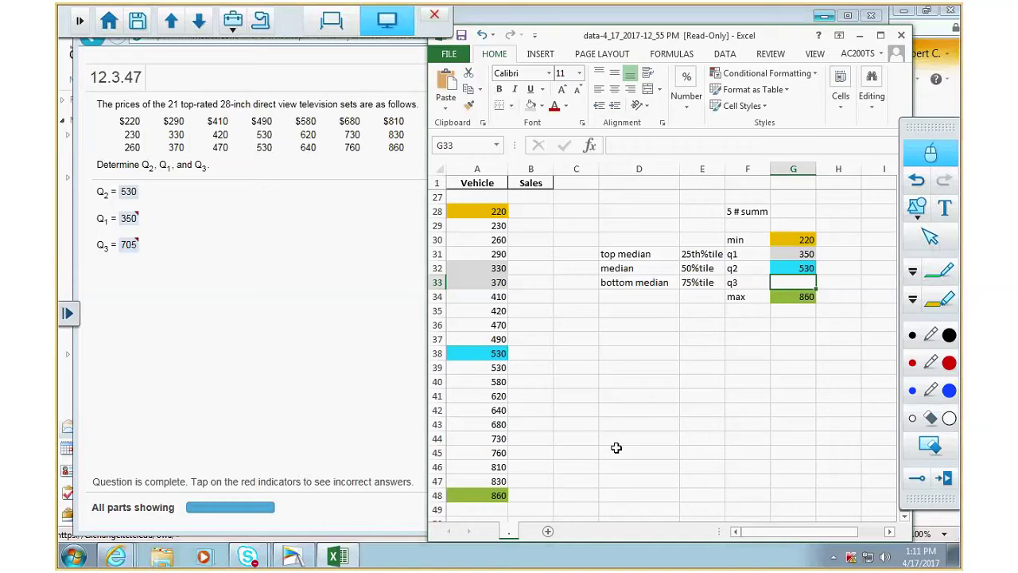
click(541, 109)
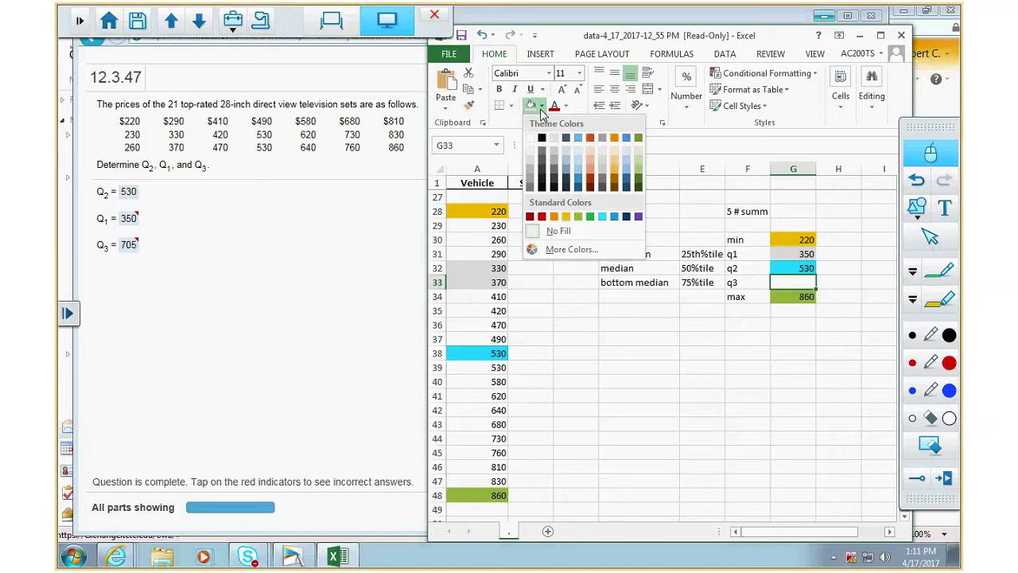
click(554, 216)
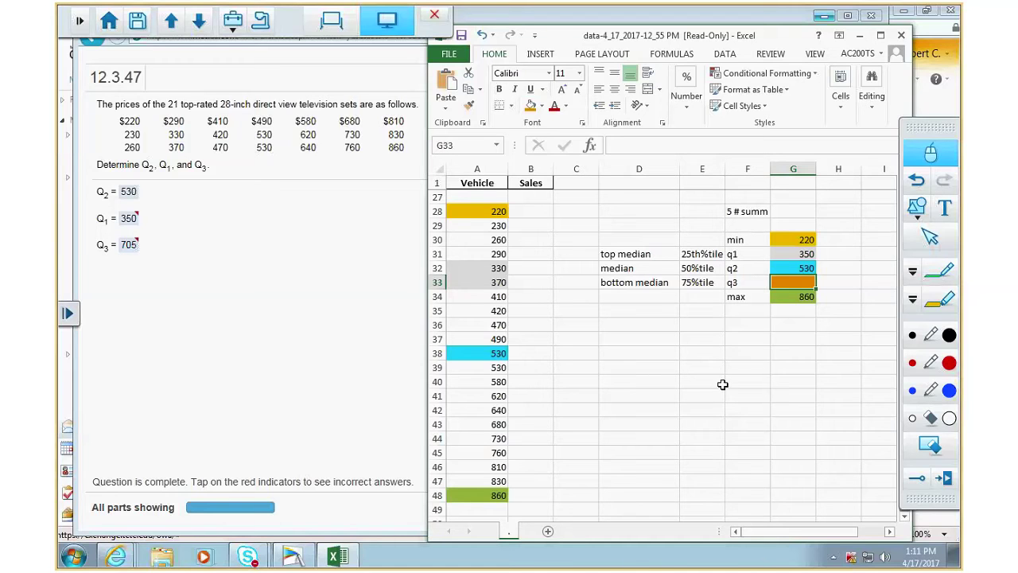
click(484, 367)
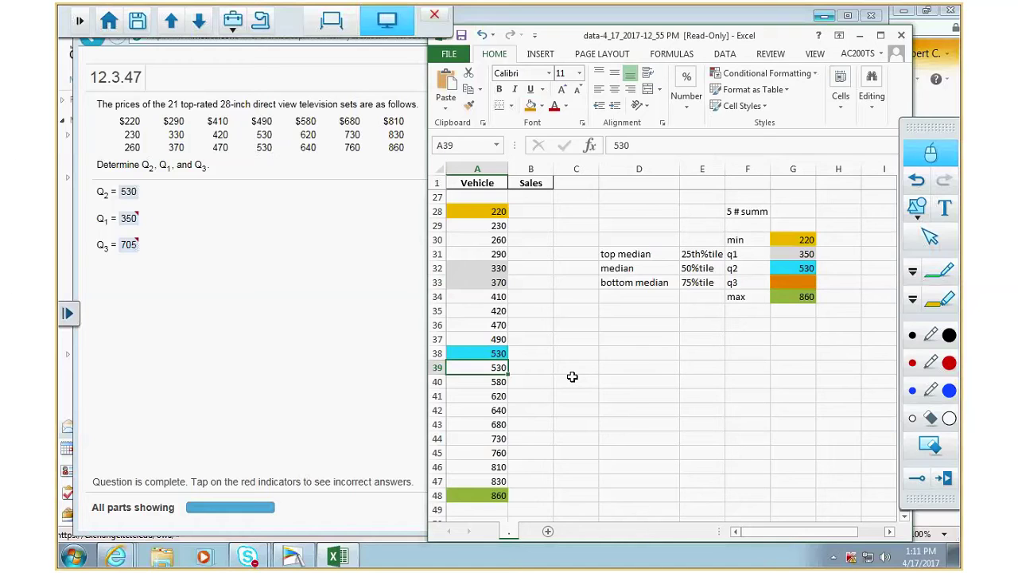
key(Down)
key(Down)
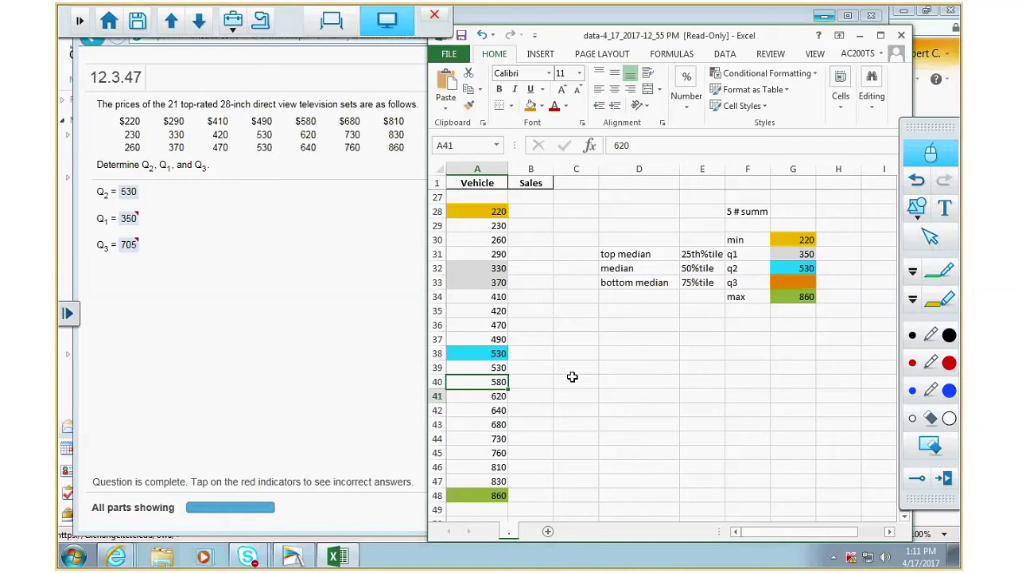
key(Down)
key(Down)
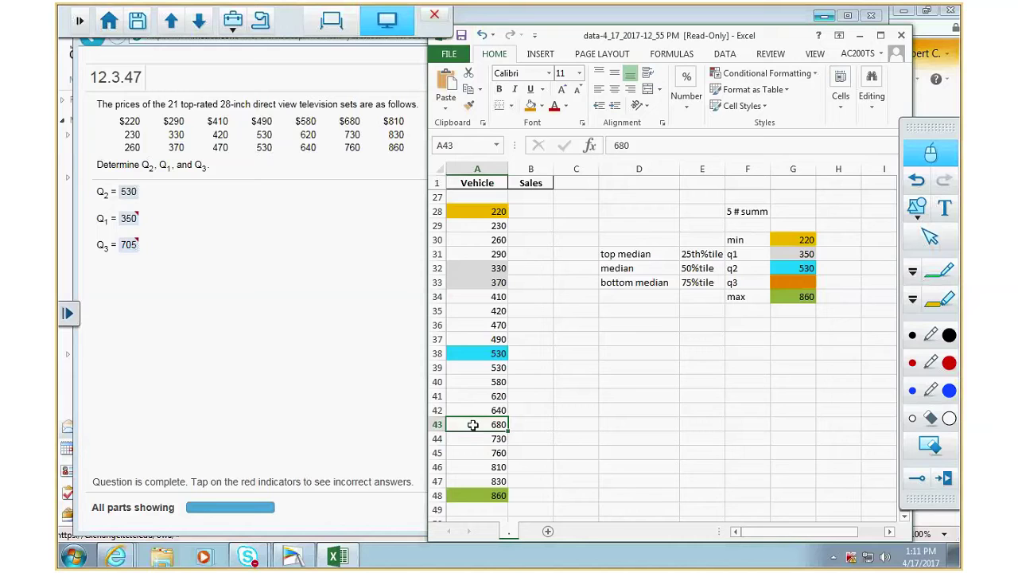
key(shift+Down)
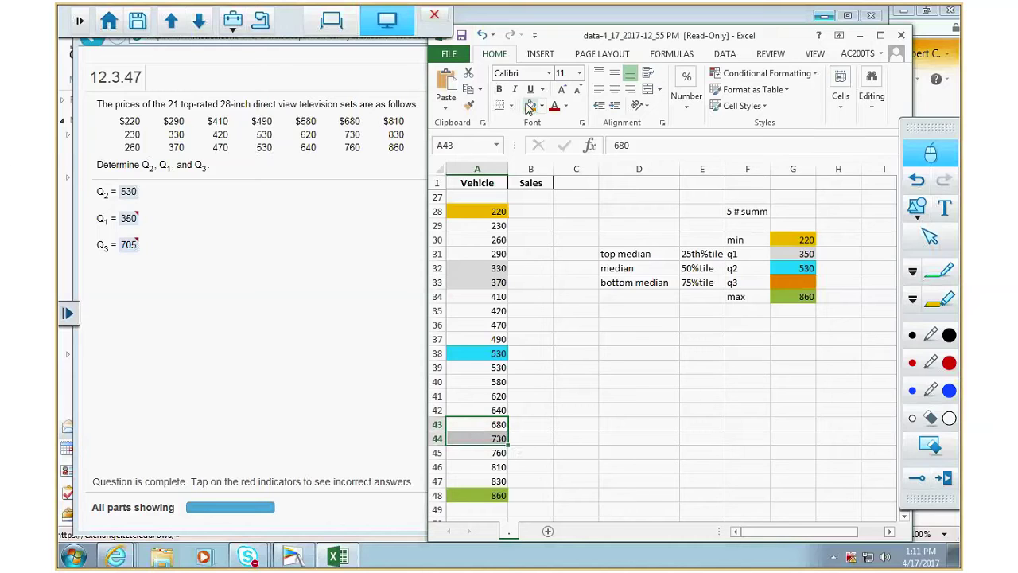
click(530, 105)
- Fill in q3 in G33 as the average of the two orange prices, =(A44+A43)/2
click(797, 277)
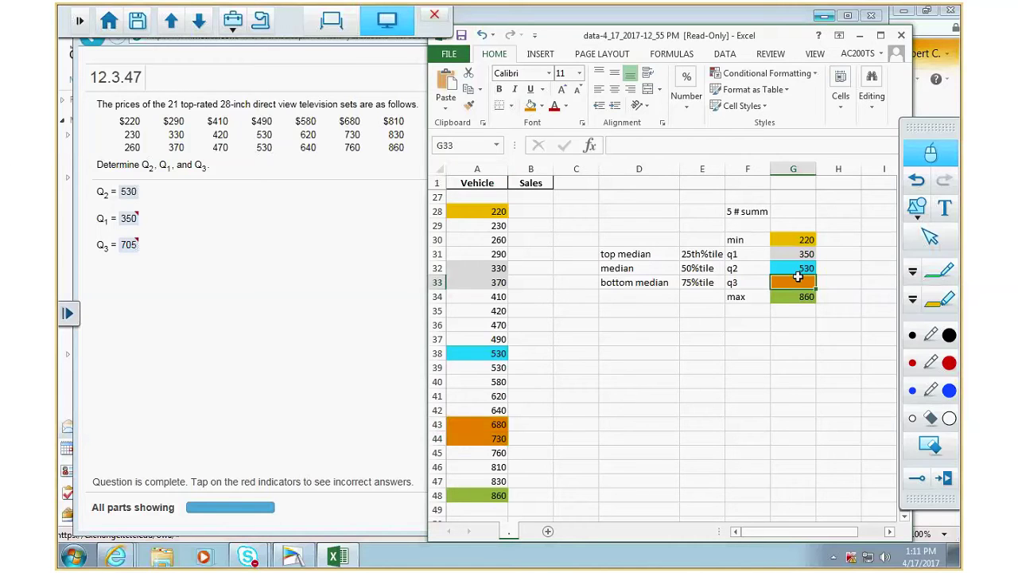
text(=()
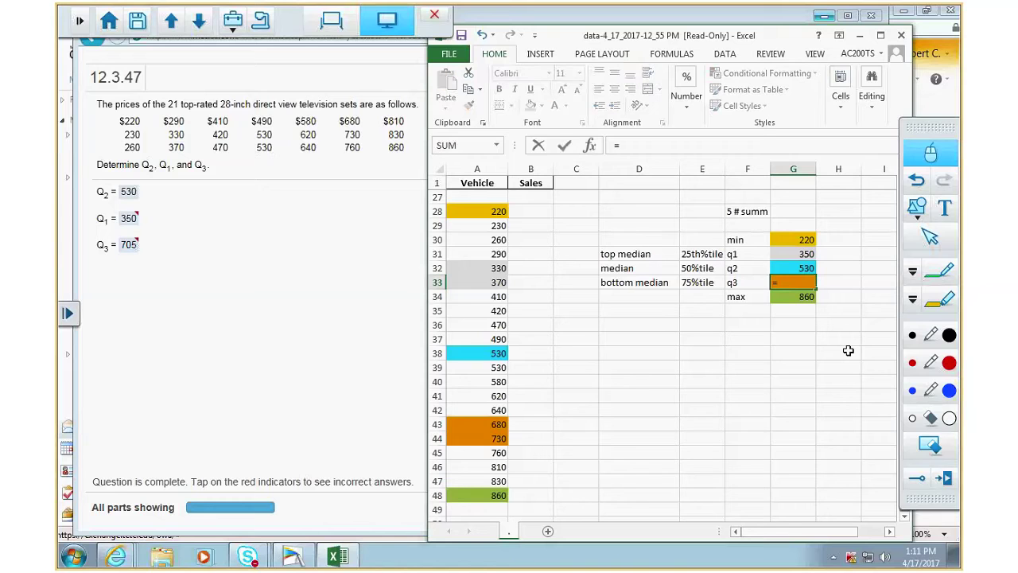
click(487, 439)
text(+)
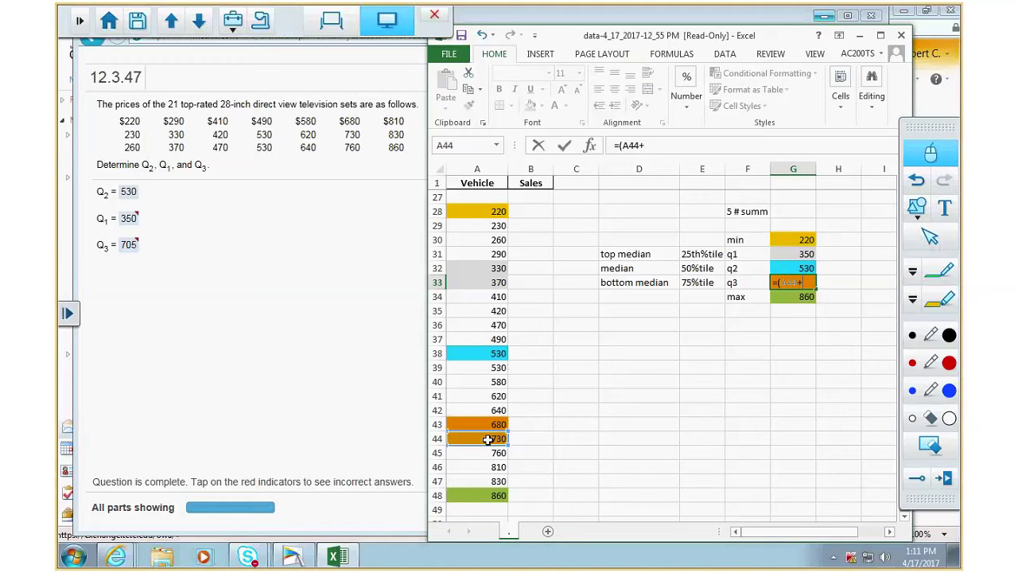
click(496, 424)
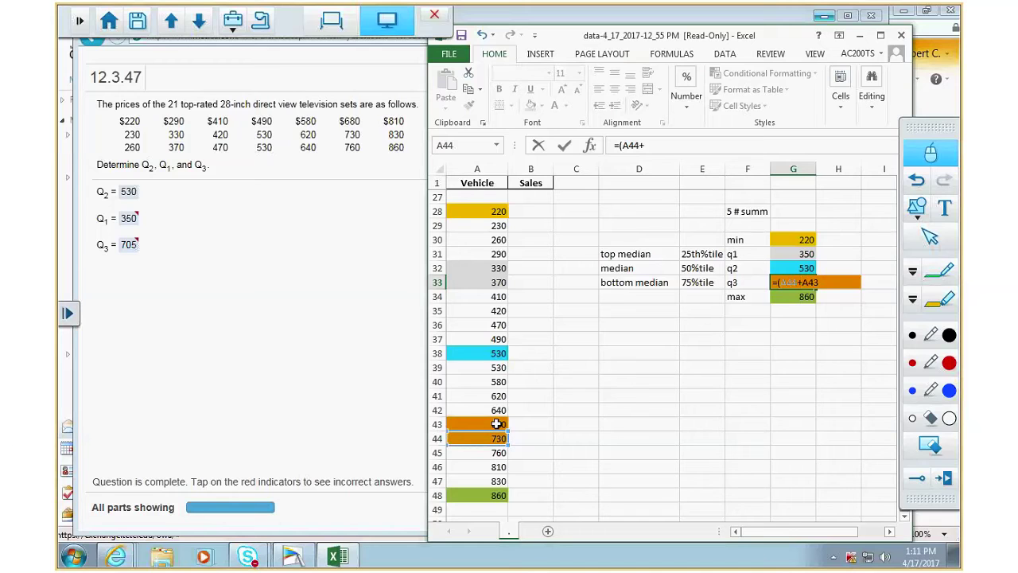
text()/2)
key(Return)
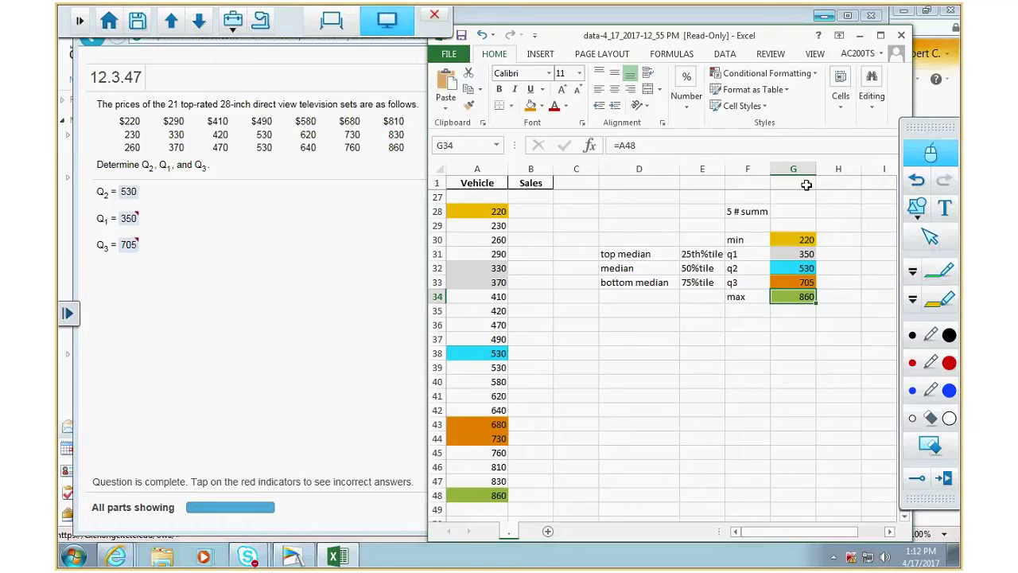
- Enter a new sample data set down column A starting at A59: 20, 21, 21, 22, 23, 25, 25, 30, 32, 35, 36
scroll(807, 179, down, 4)
scroll(814, 168, down, 5)
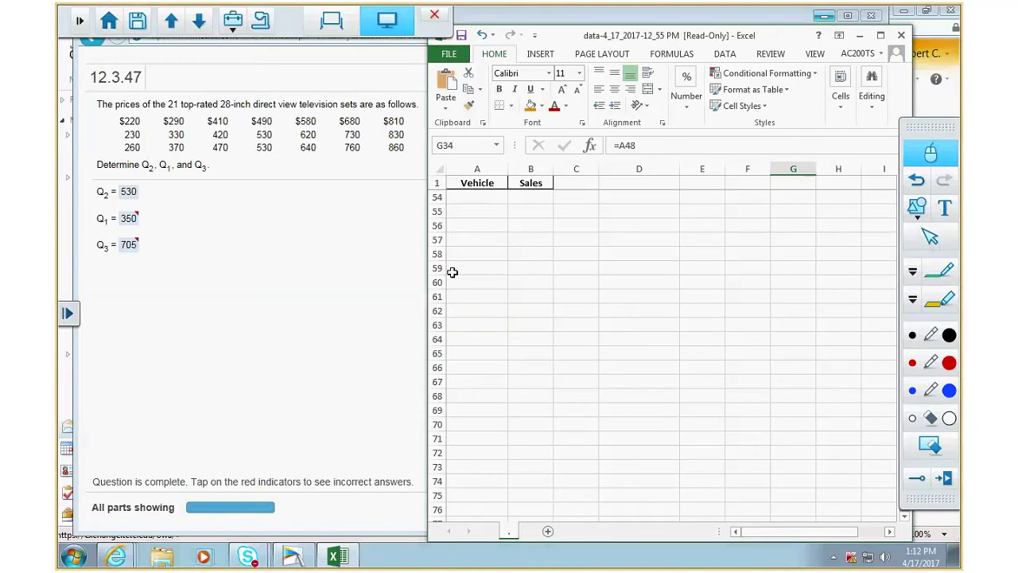
click(481, 272)
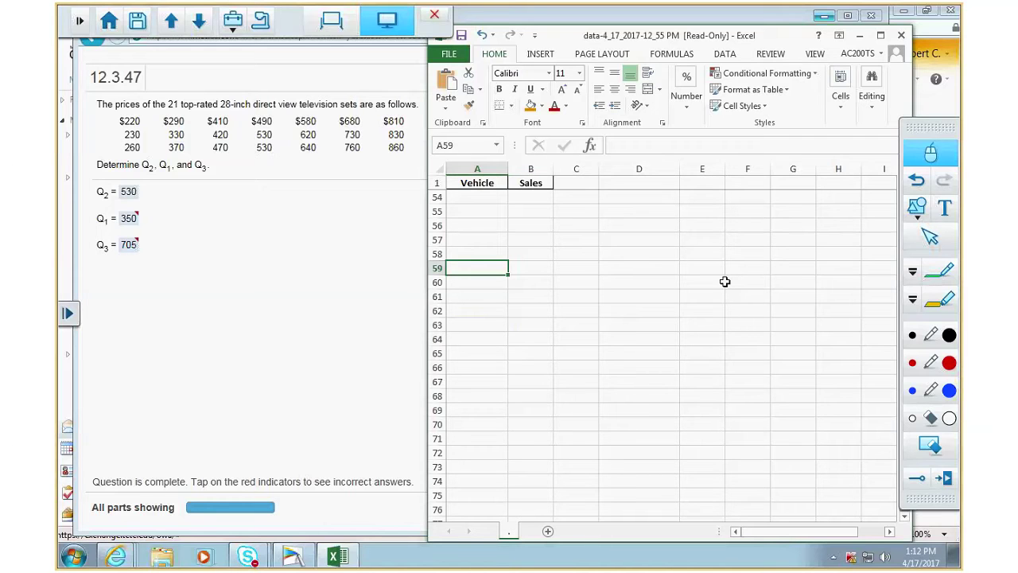
text(20)
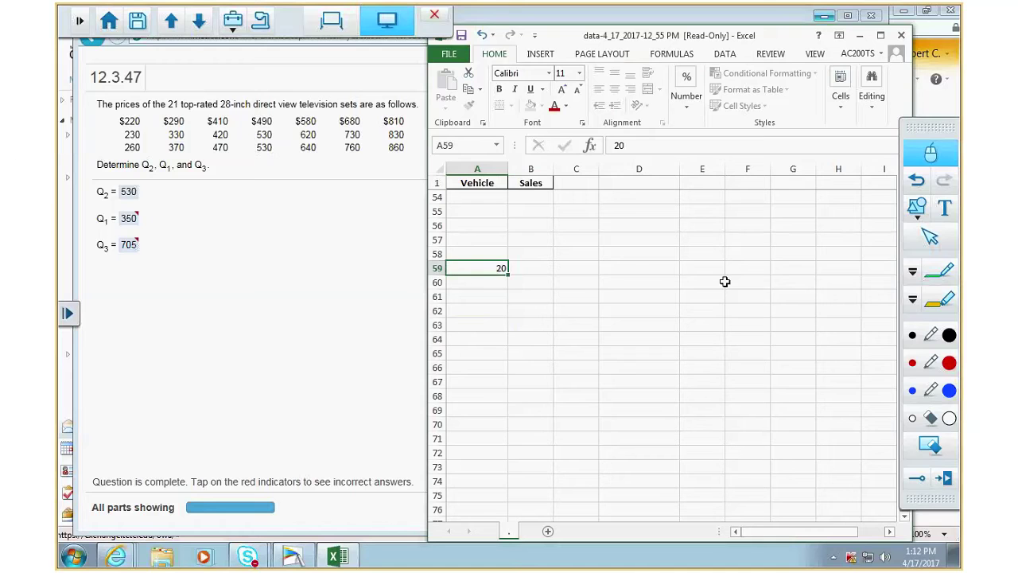
key(Return)
text(21)
key(Return)
text(2)
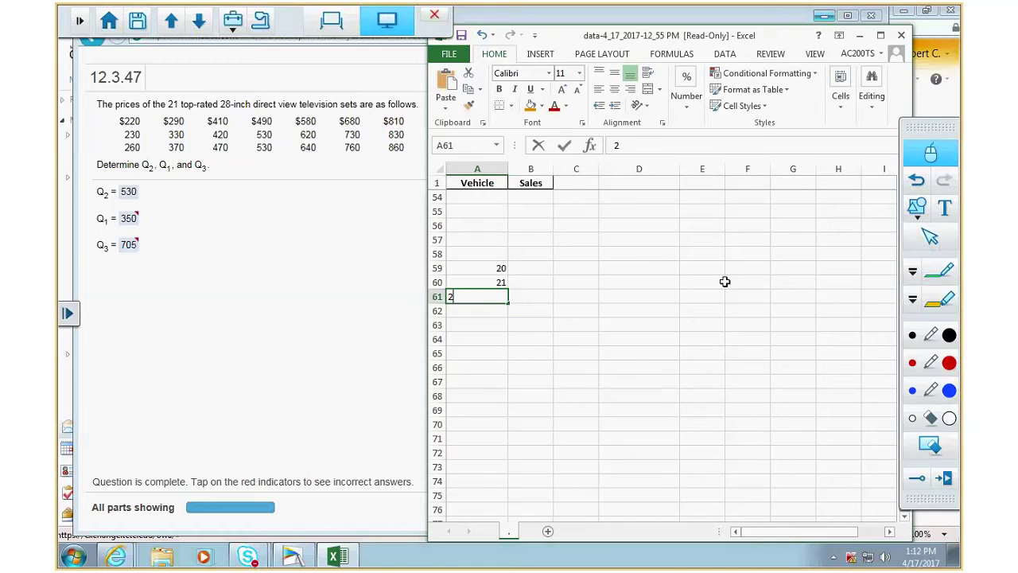
text(1)
key(Return)
text(22)
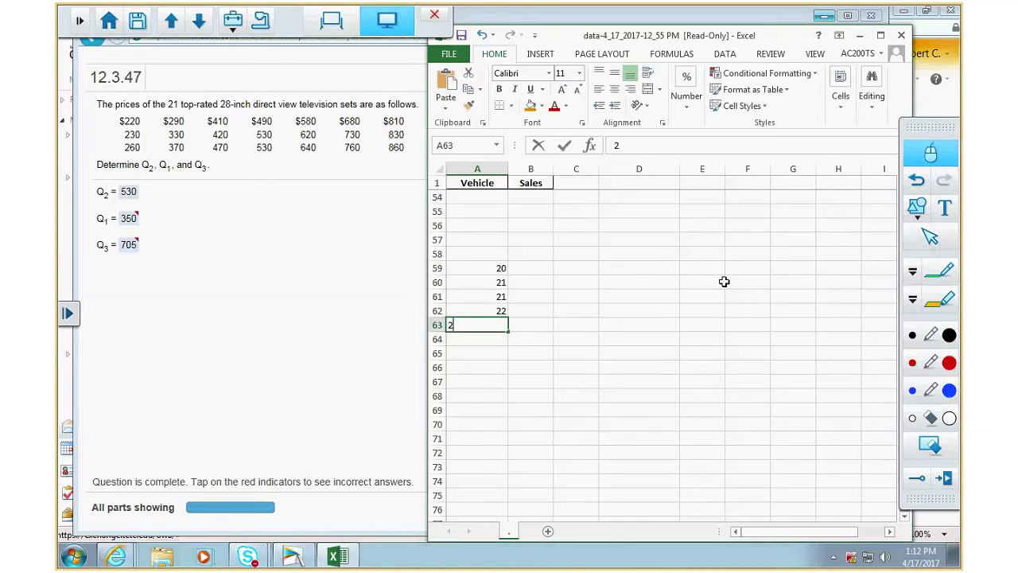
key(Return)
text(23)
key(Return)
text(25)
key(Return)
text(25)
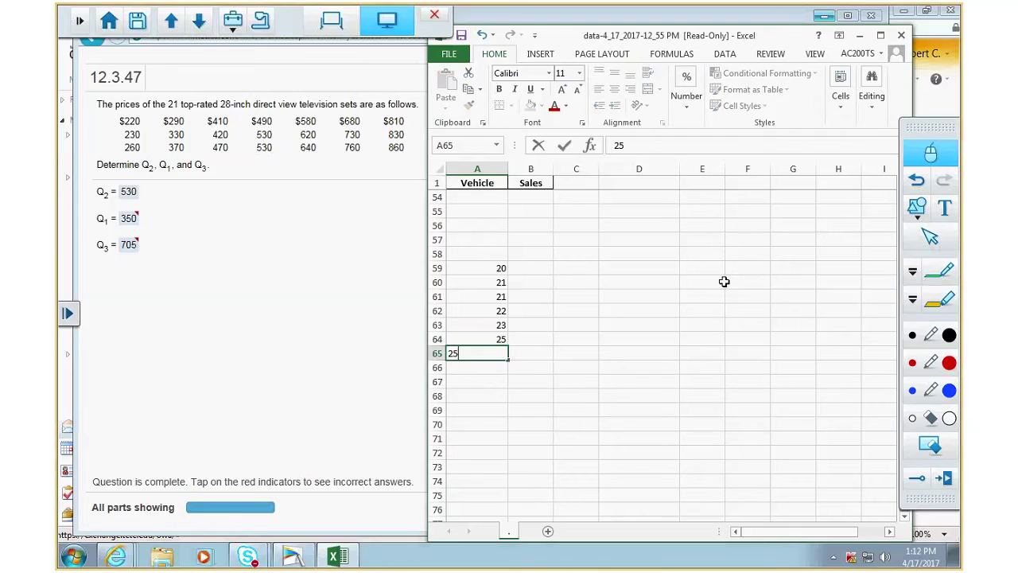
key(Return)
text(30)
key(Return)
text(32)
key(Return)
text(3)
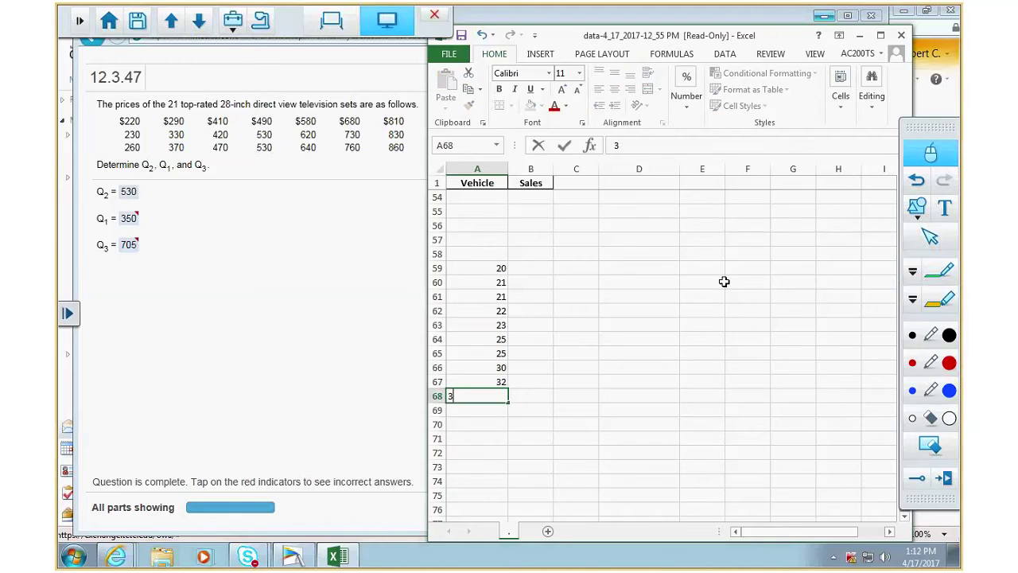
text(5)
key(Return)
text(36)
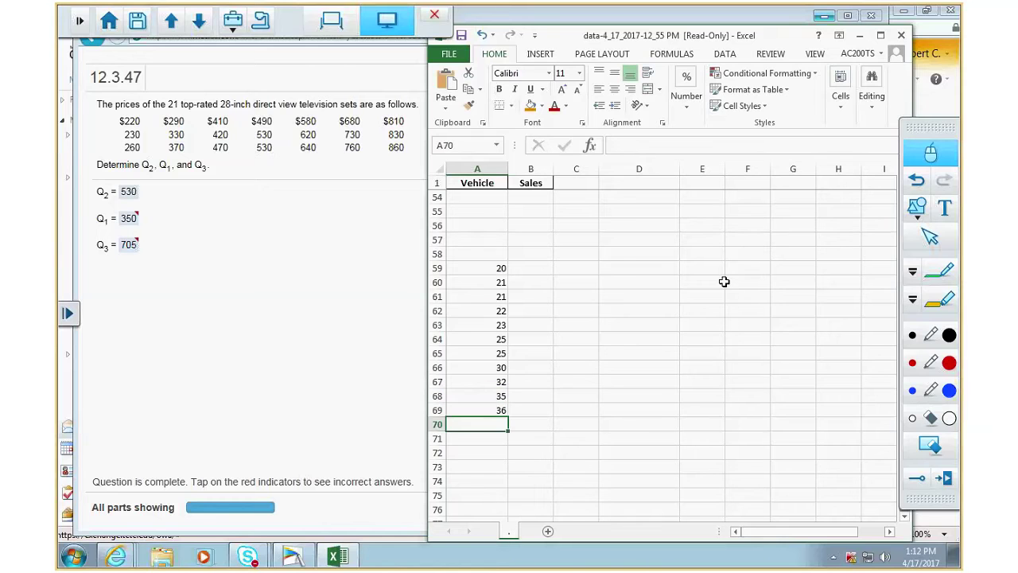
key(Return)
- Delete the first value of the new data set, in A59
key(Up)
key(Up)
key(Up)
key(Up)
key(Up)
key(Up)
key(Up)
key(Up)
key(Up)
key(Up)
key(Up)
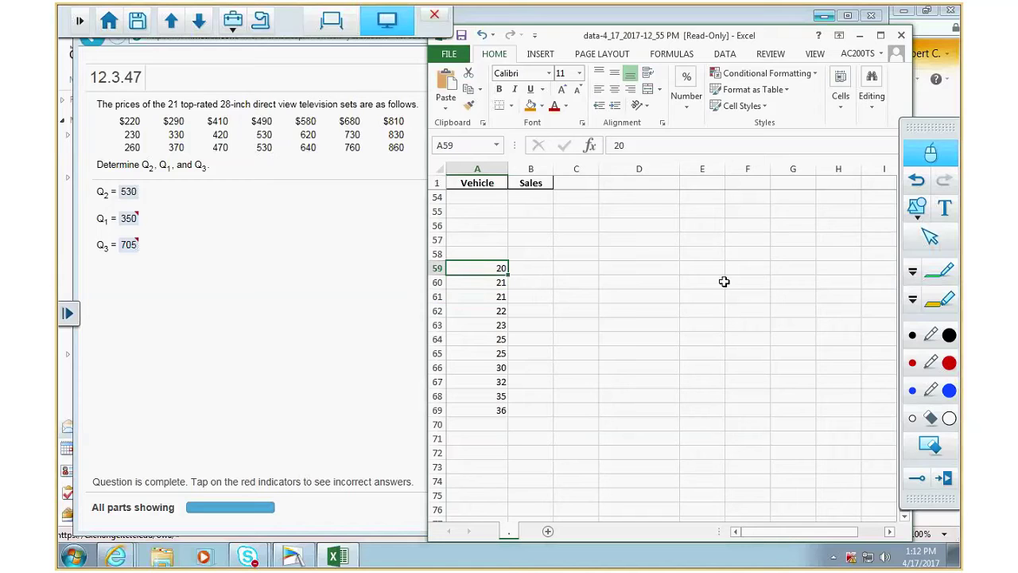
key(Delete)
key(Down)
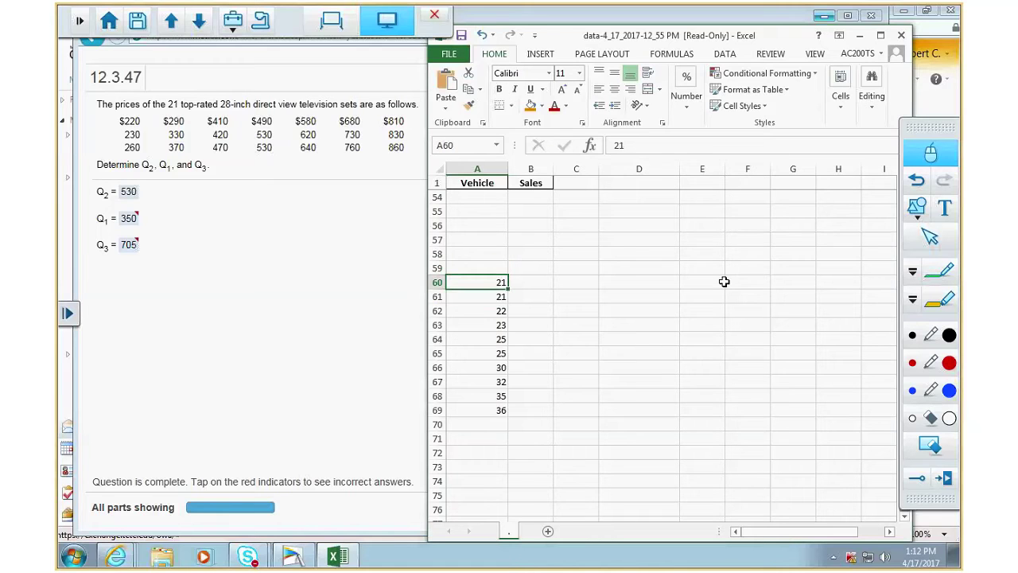
click(602, 236)
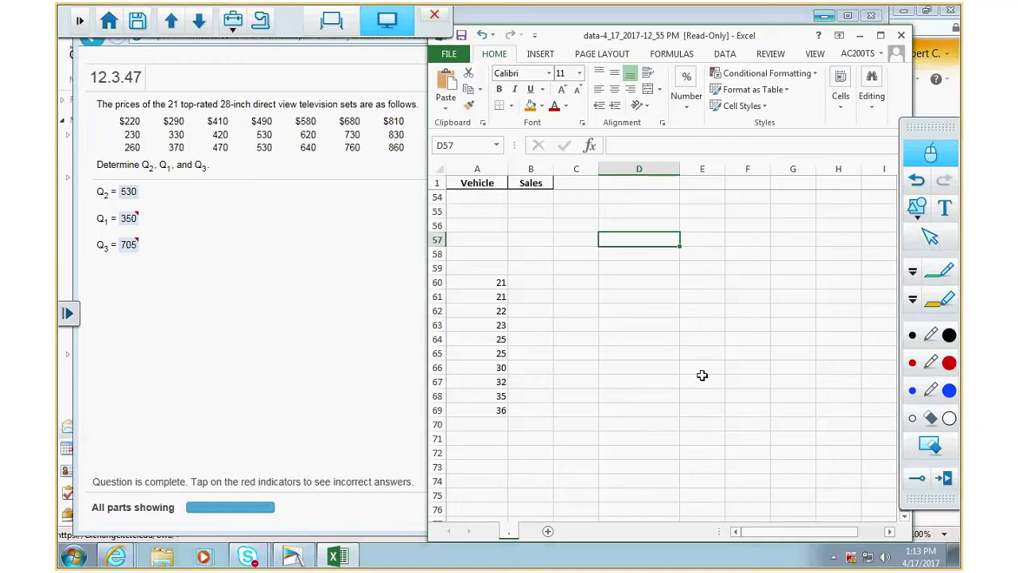
click(943, 137)
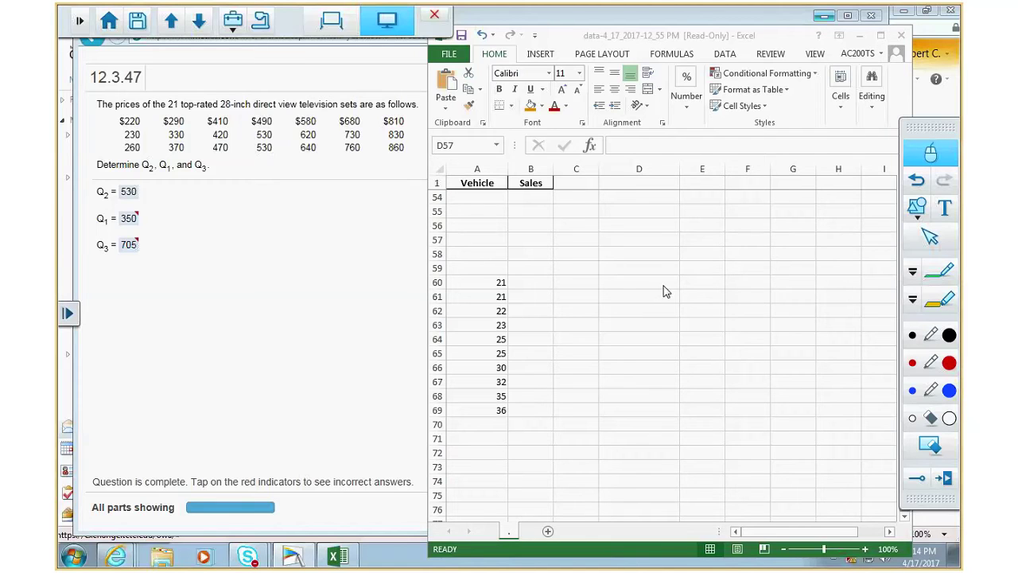
- Enter the label median in E64, beside the new data set
click(712, 338)
click(712, 338)
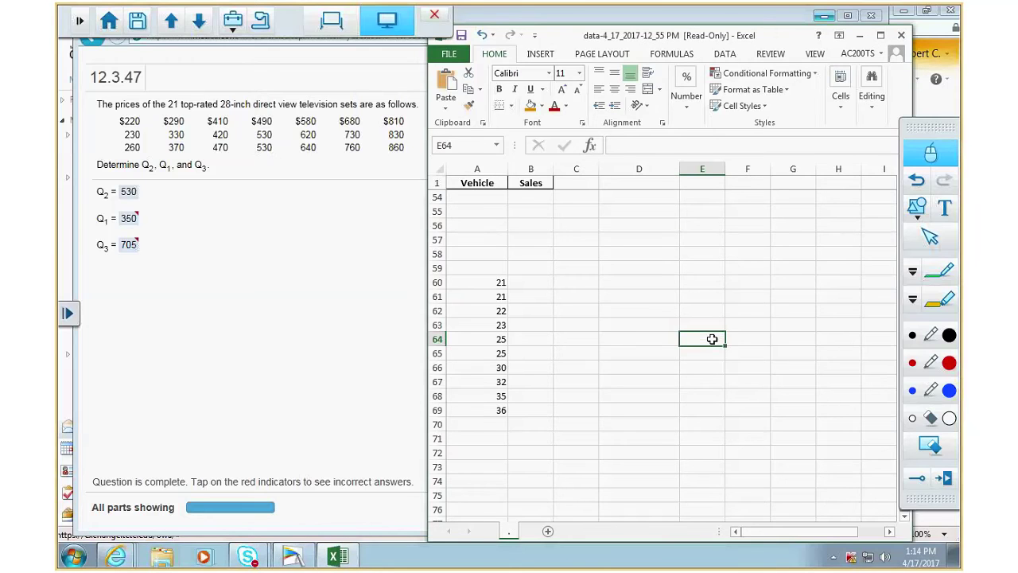
text(me)
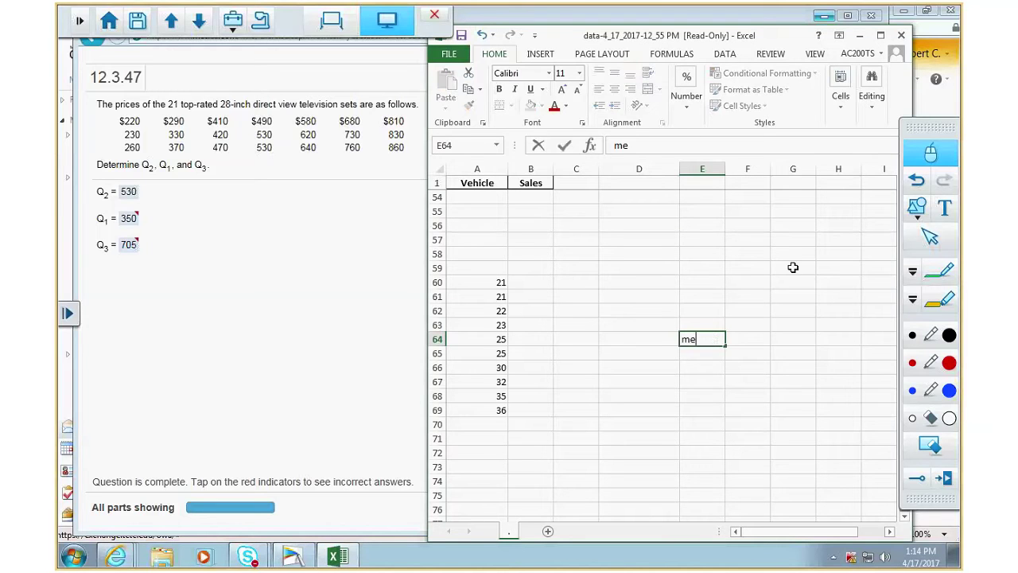
key(BackSpace)
text(edian)
key(Return)
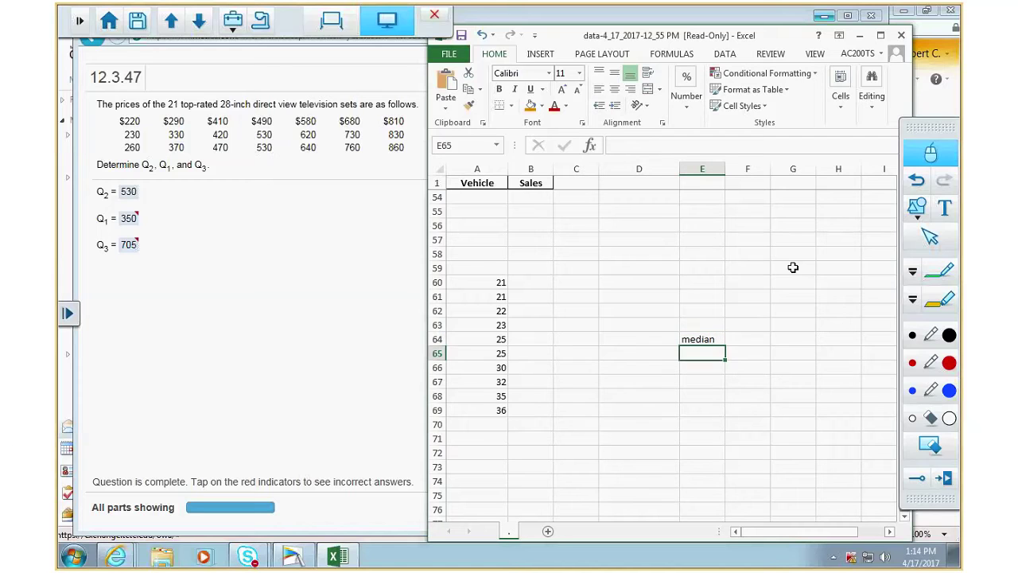
- Enter the five-number summary labels min, q1, q2, q3 and max in E62:E66, replacing the label in E64
key(Up)
key(Up)
key(Up)
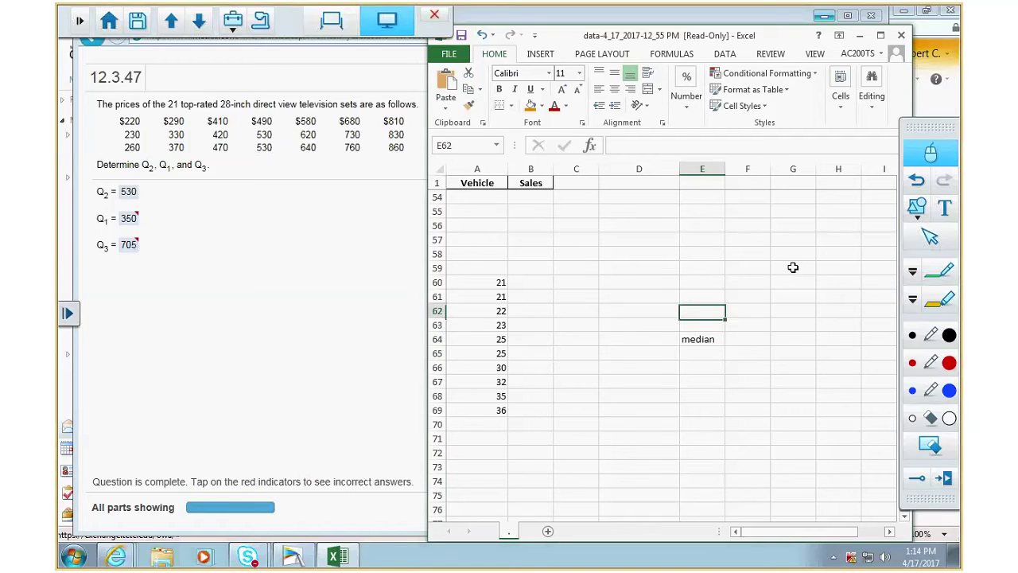
text(min)
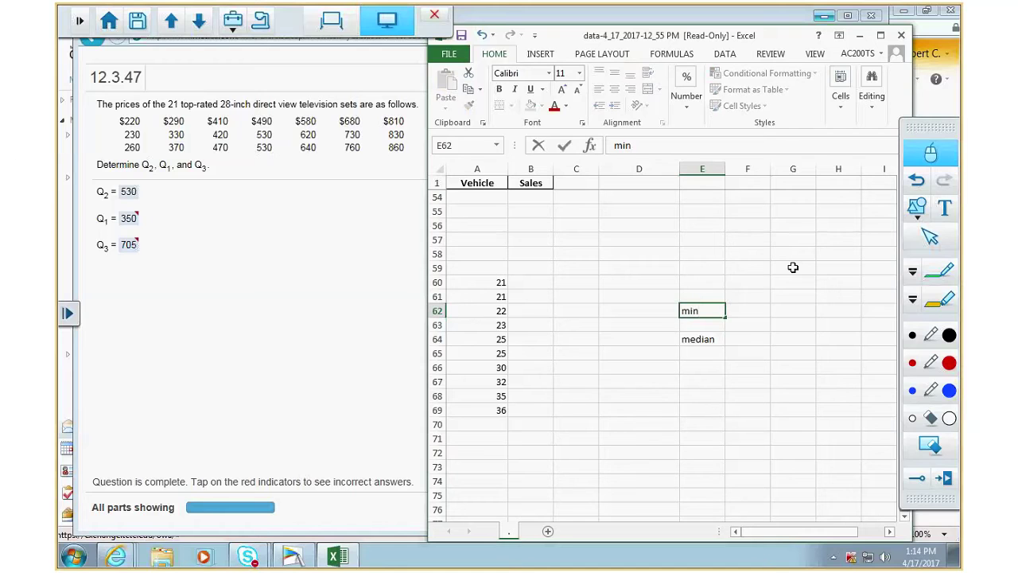
key(Return)
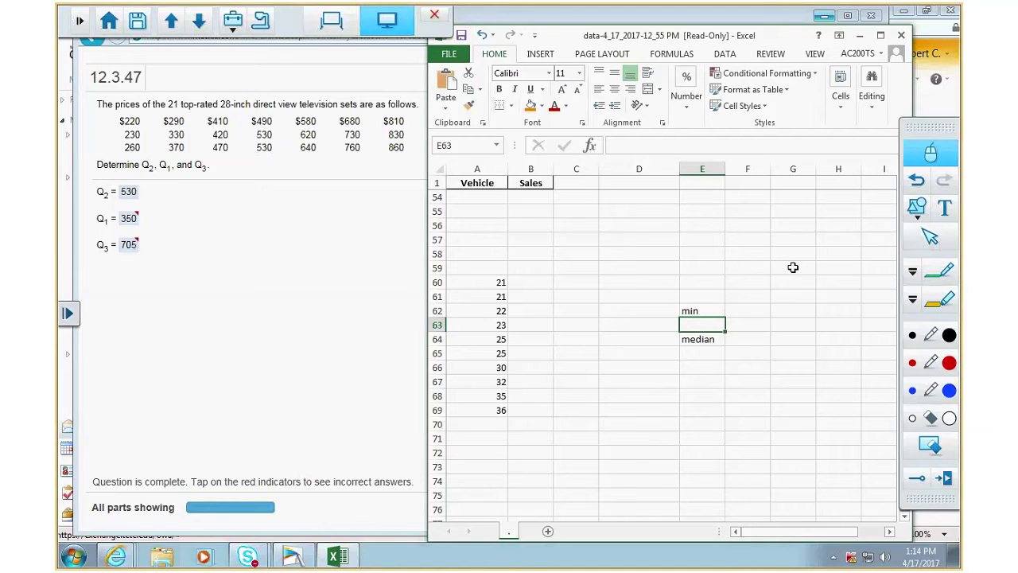
text(q1)
key(Return)
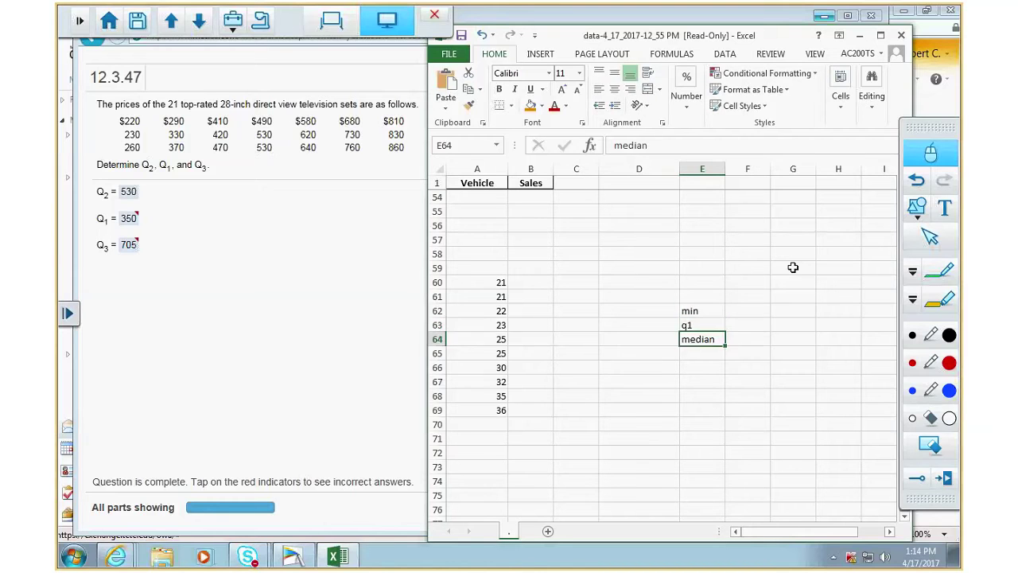
text(q2)
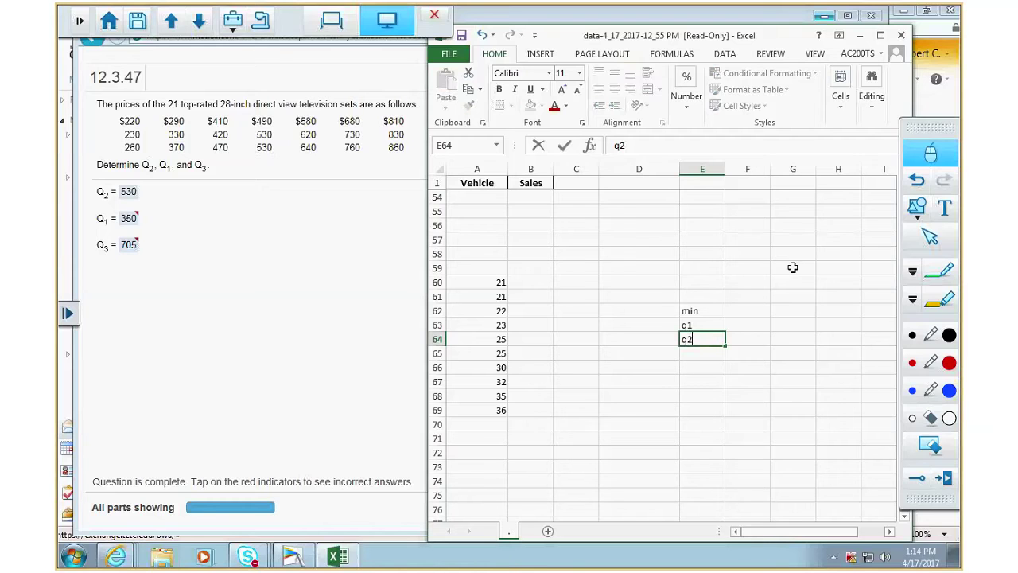
key(Return)
text(q)
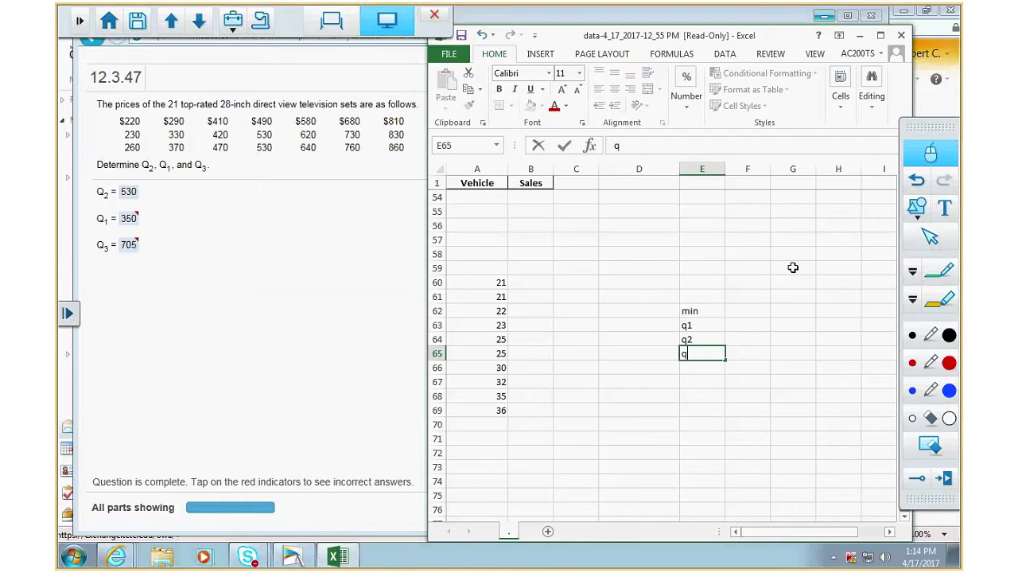
text(3)
key(Return)
text(max)
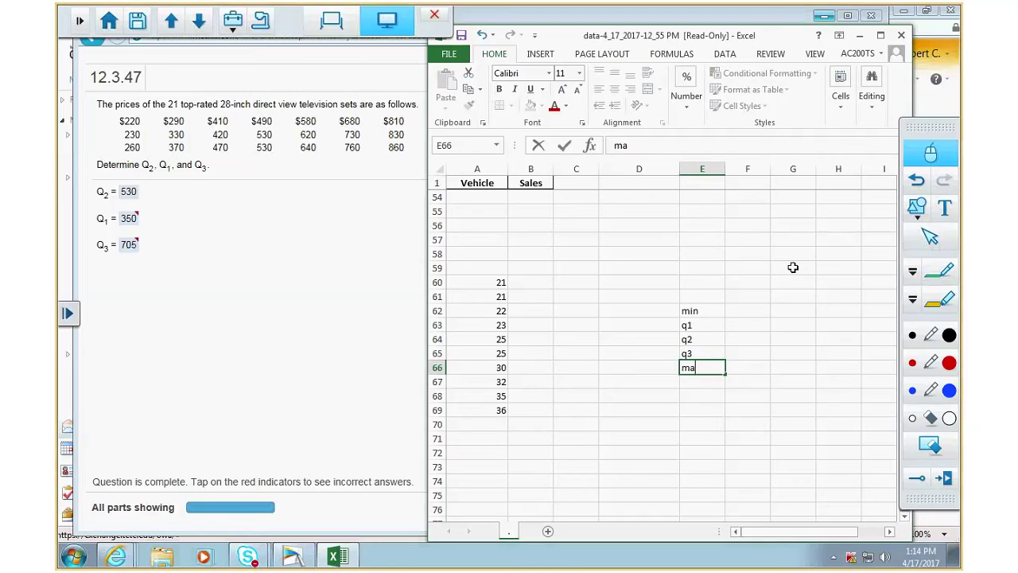
- Enter the description median in D64, beside the q2 label
key(Up)
key(Up)
key(Left)
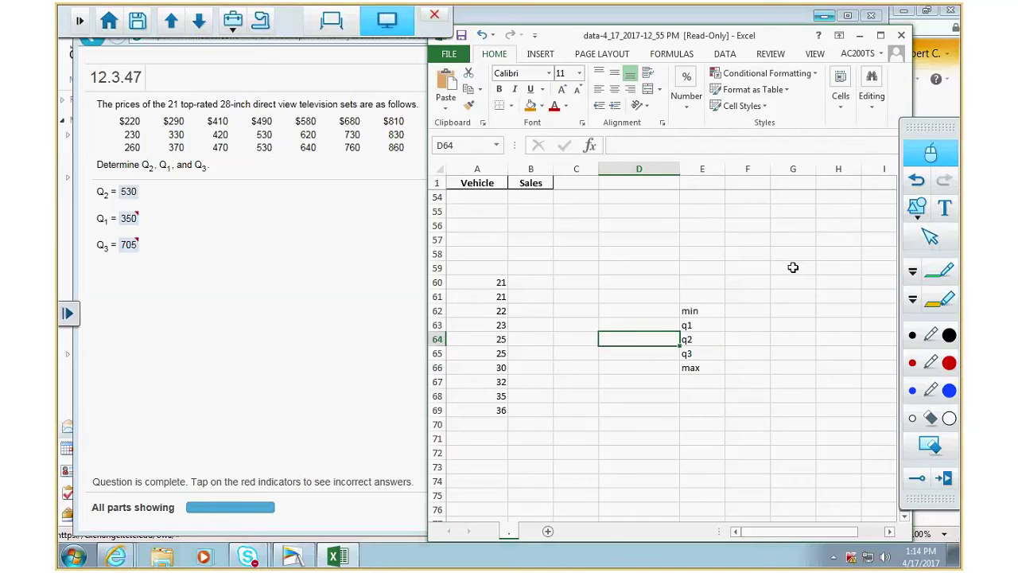
text(median)
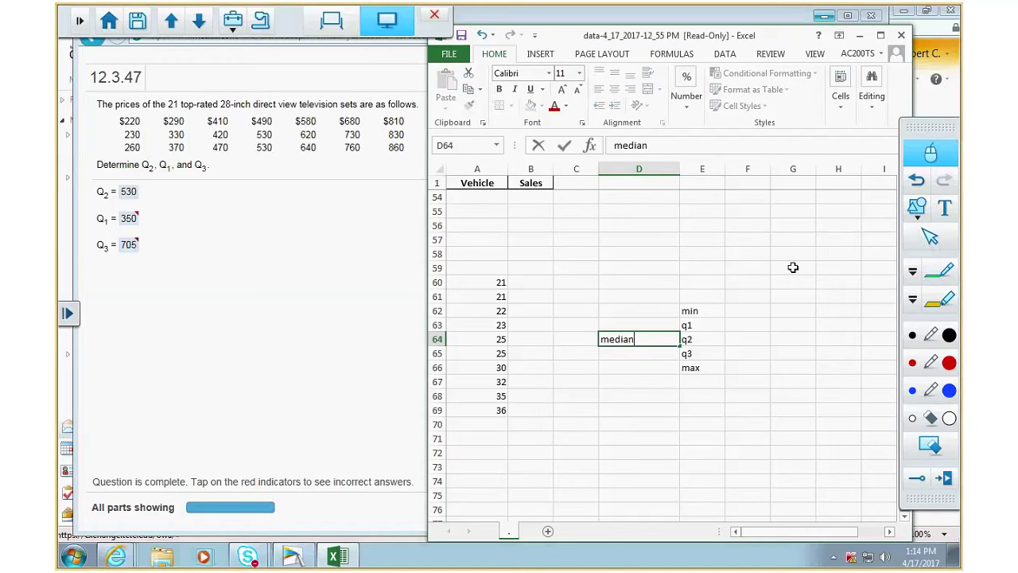
- Label the cell beside q1 "tmedian" in D63 and the cell beside q3 "bmedian" in D65
key(Up)
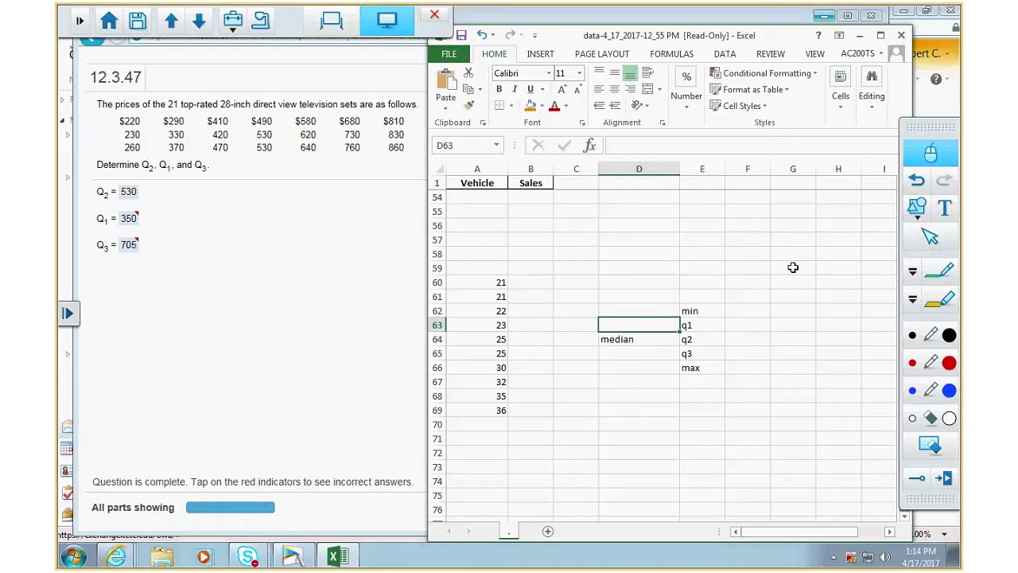
text(tmedian)
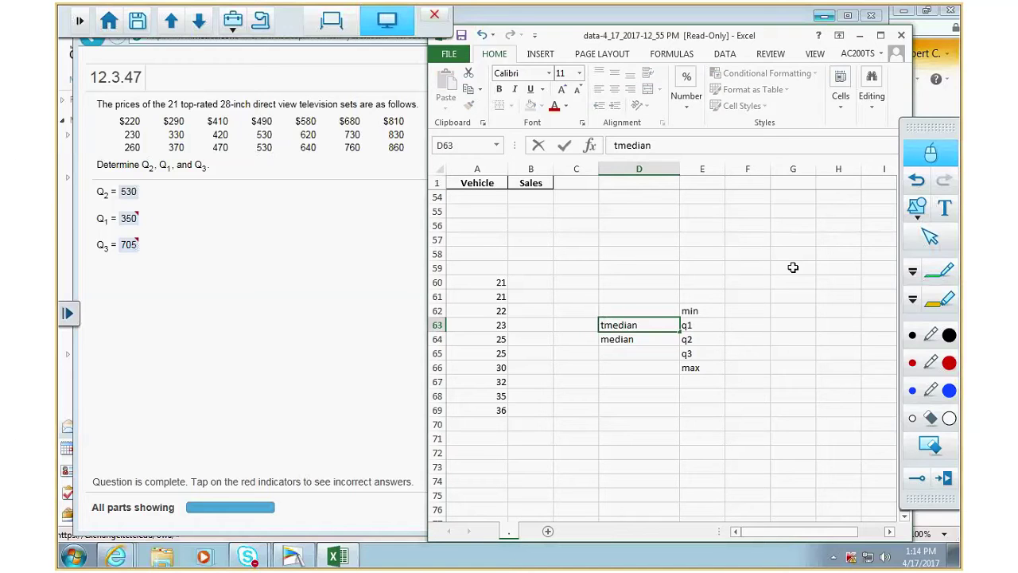
key(Down)
key(Down)
text(bmedia)
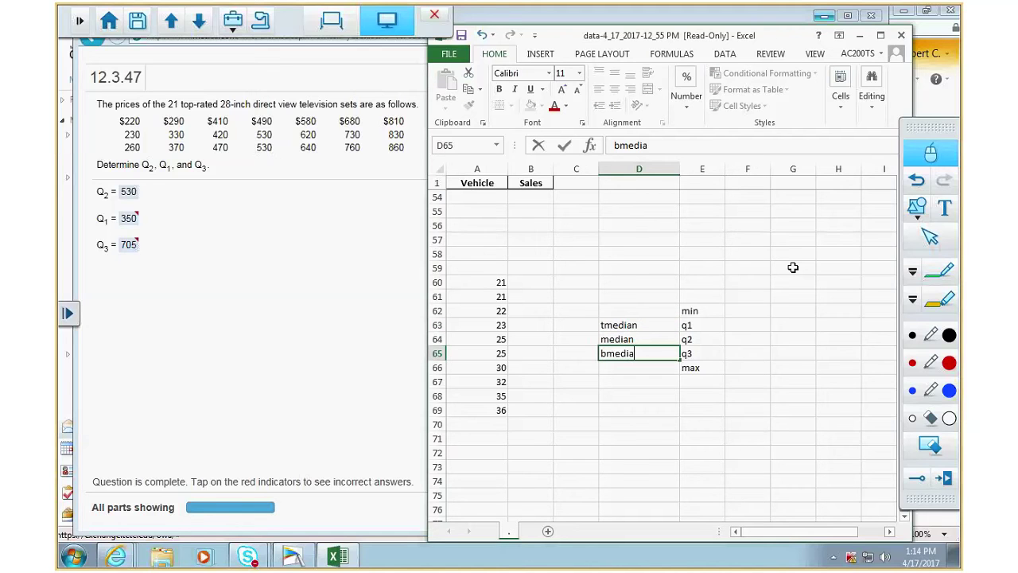
key(Up)
key(Up)
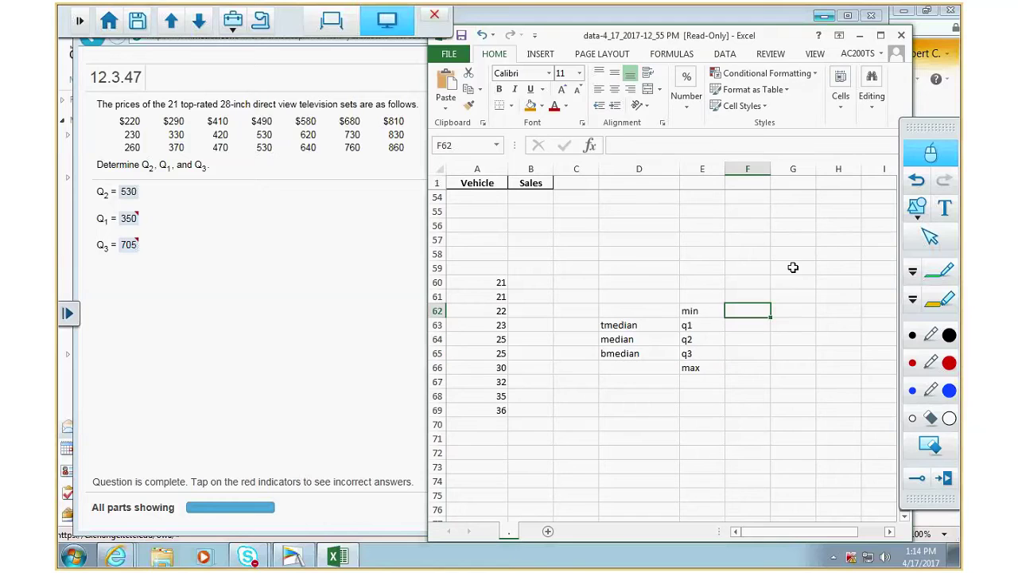
- Link the min value in F62 to A60 and the max value in F66 to A69
text(=)
click(481, 273)
click(484, 282)
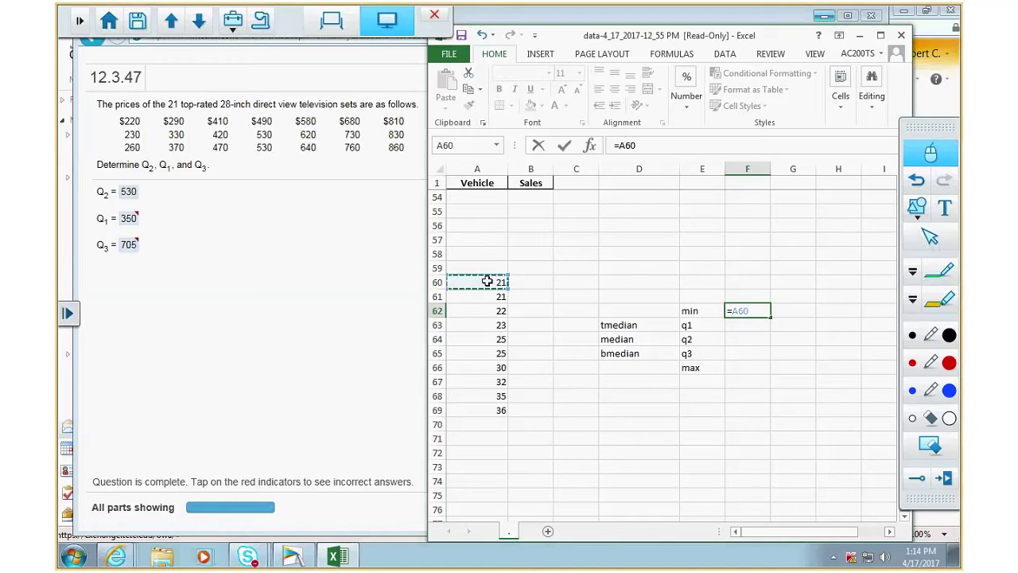
key(Return)
click(740, 370)
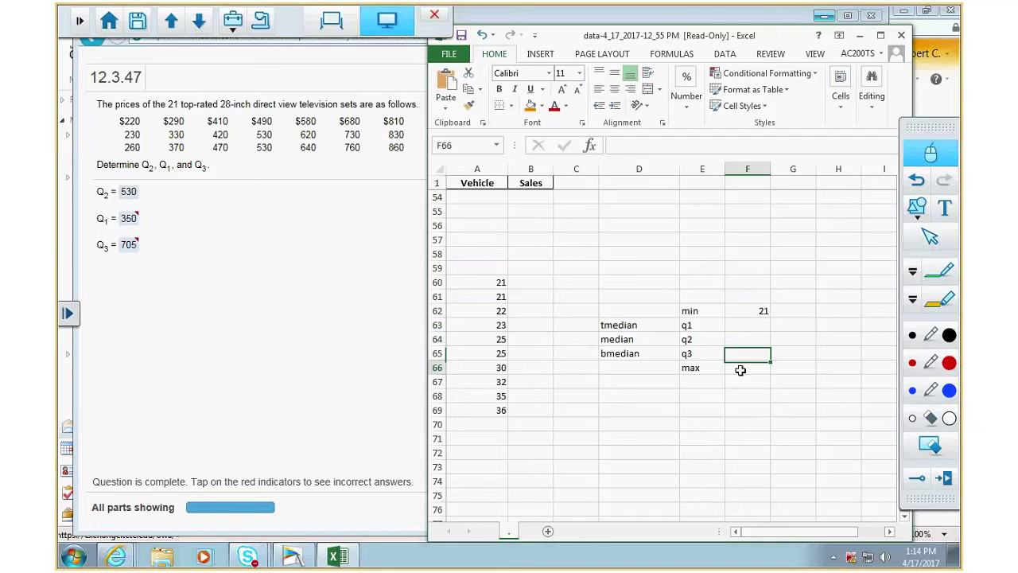
text(=)
click(468, 410)
key(Return)
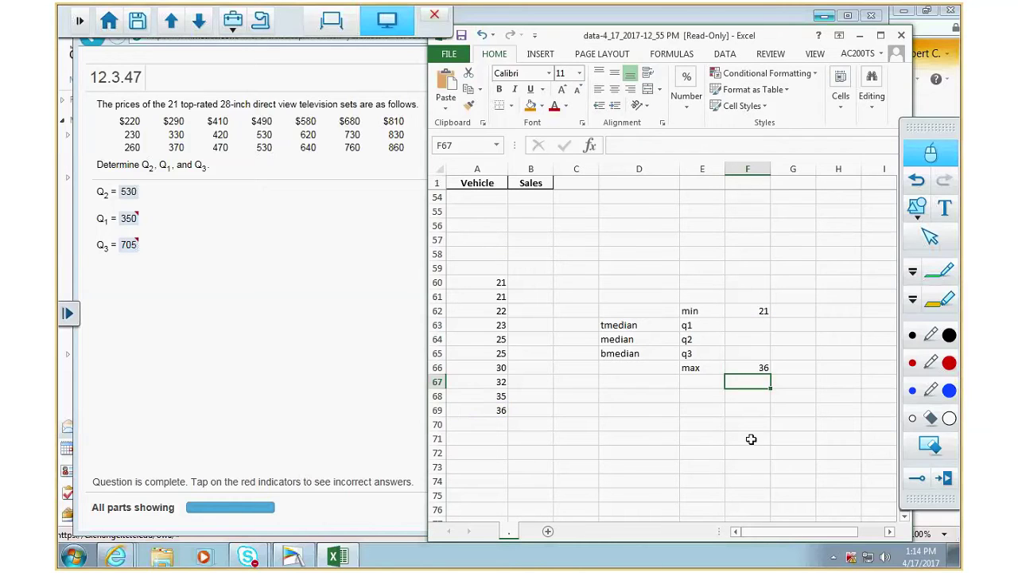
- Fill the max result in F66 and its source value in A69 with orange
click(756, 368)
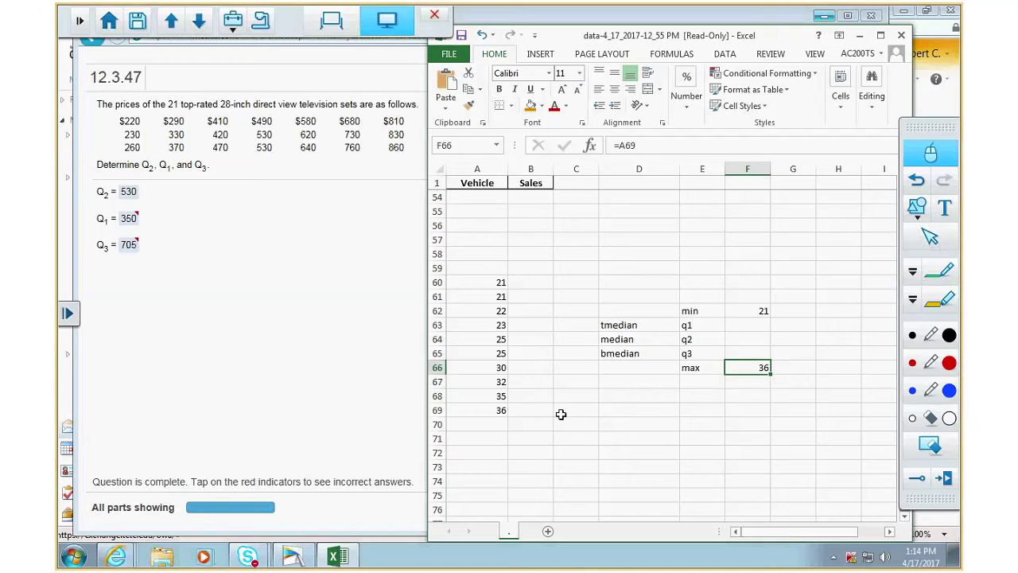
click(499, 410)
click(531, 106)
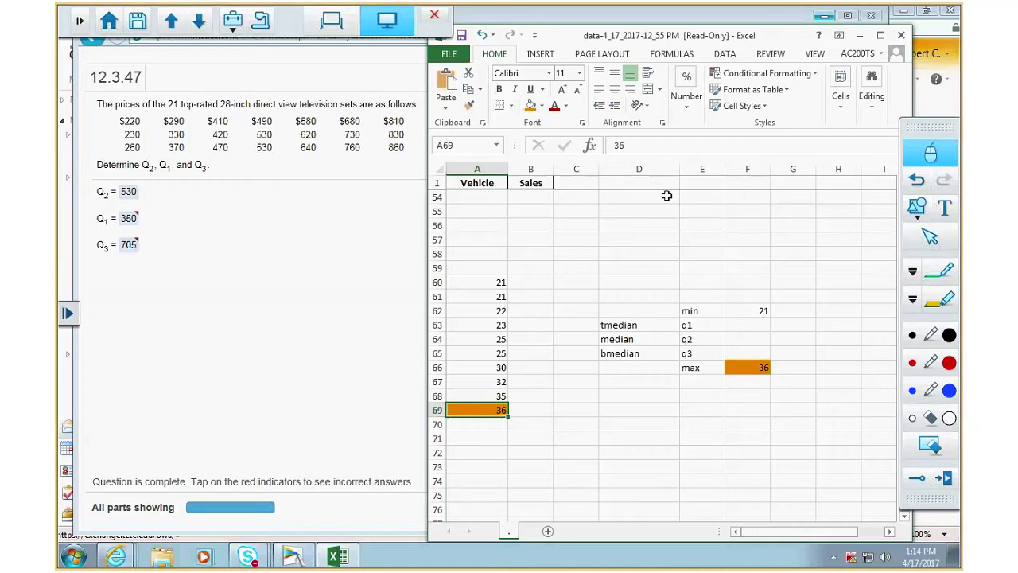
- Fill the min result in F62 and its source value in A60 with light blue
click(756, 316)
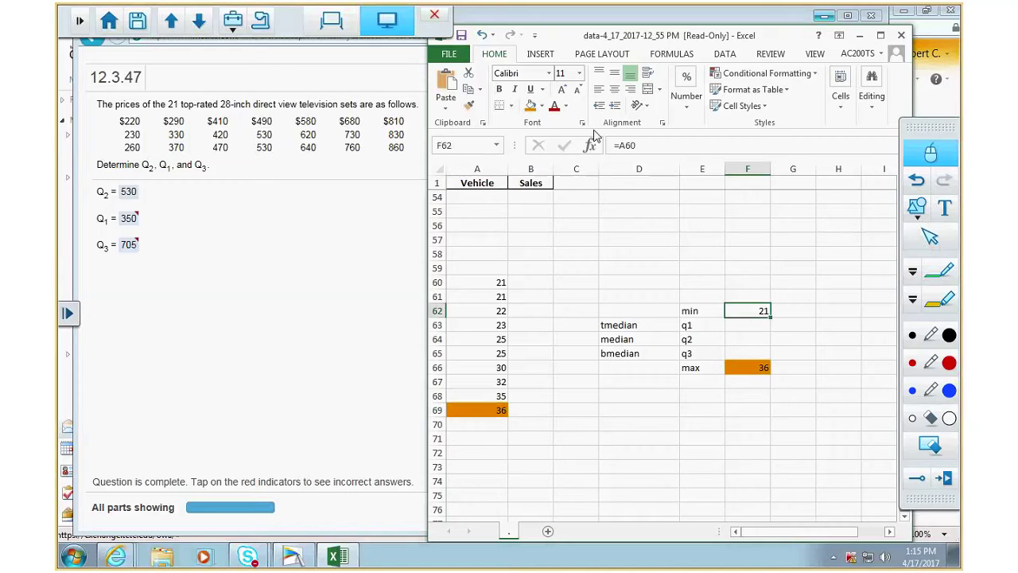
click(542, 106)
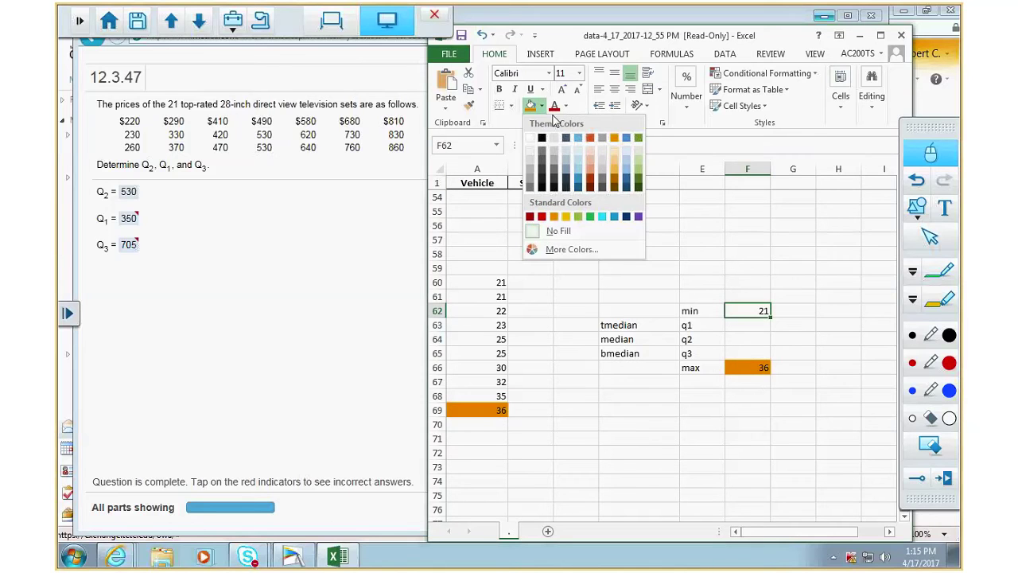
click(578, 149)
click(495, 283)
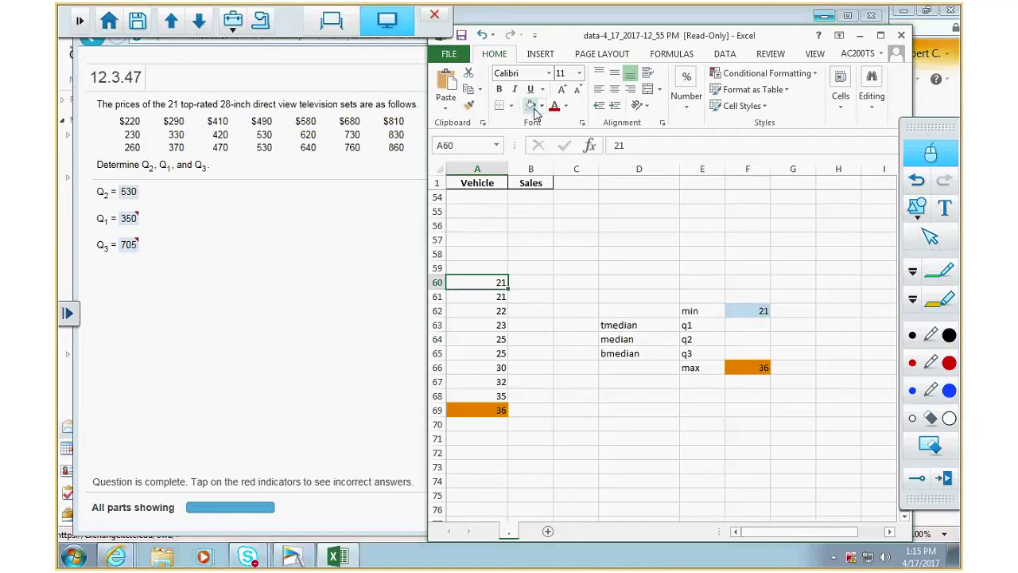
click(530, 106)
- Fill the q2 result cell F64 and the two middle values in A64:A65 with gold
click(738, 339)
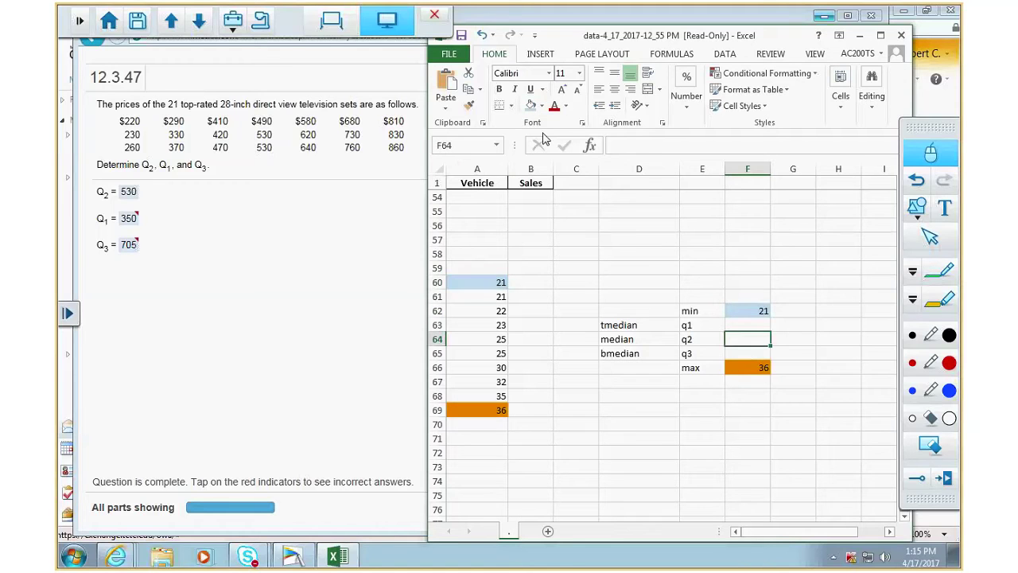
click(542, 107)
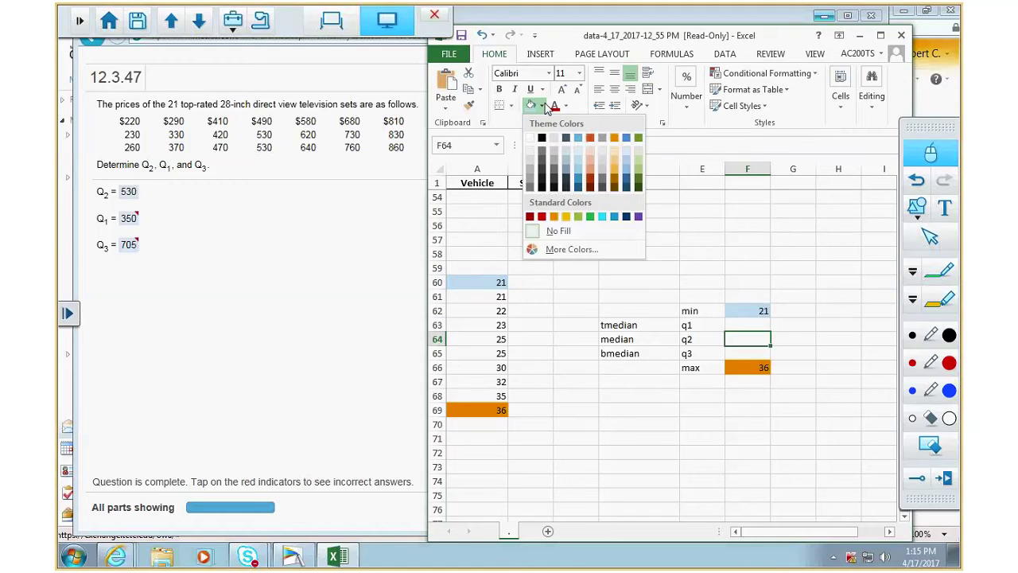
click(565, 215)
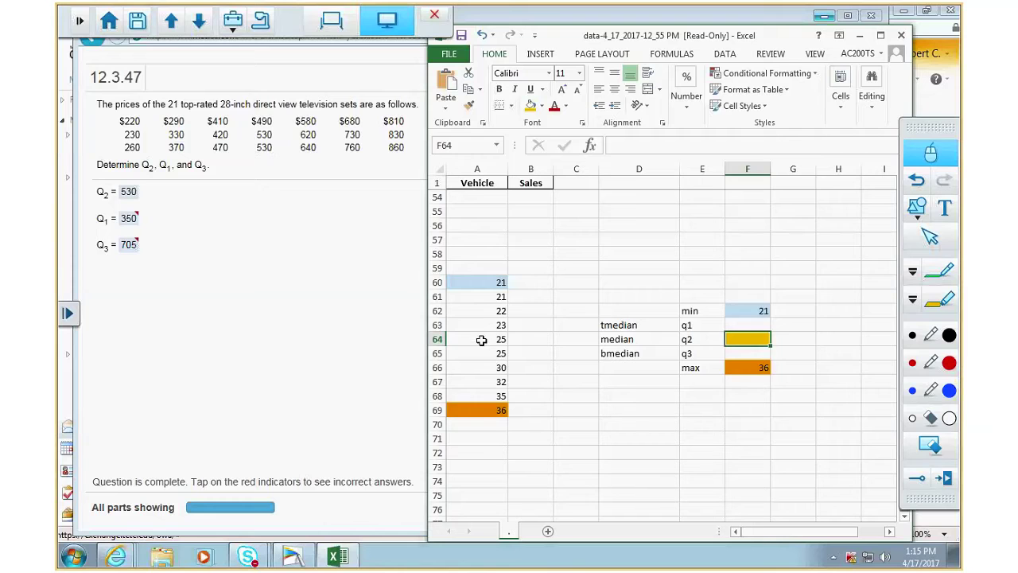
drag(480, 340, 470, 352)
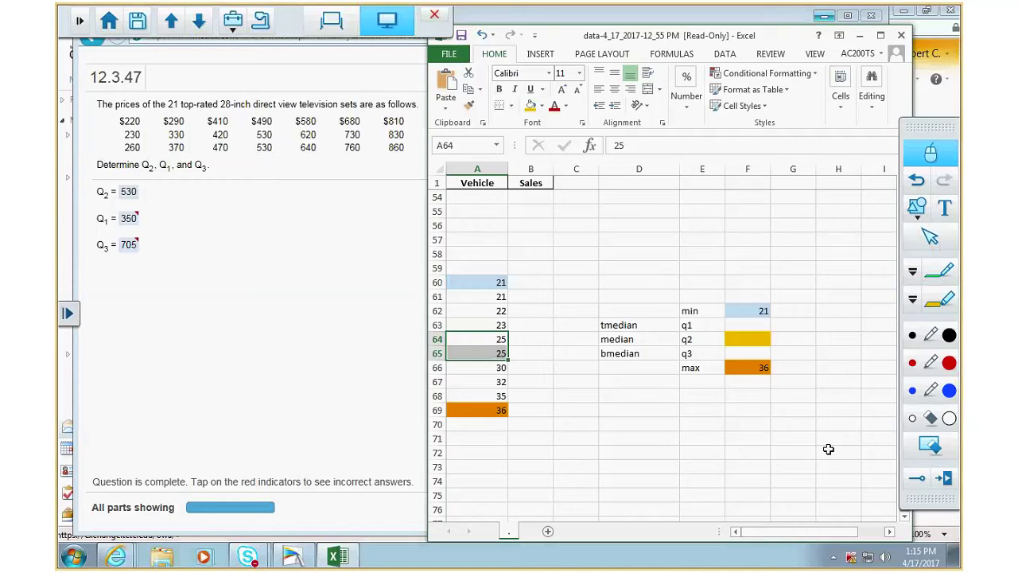
click(529, 105)
- Enter the formula =(A64+A65)/2 in the q2 cell F64 to average the two middle values
click(754, 339)
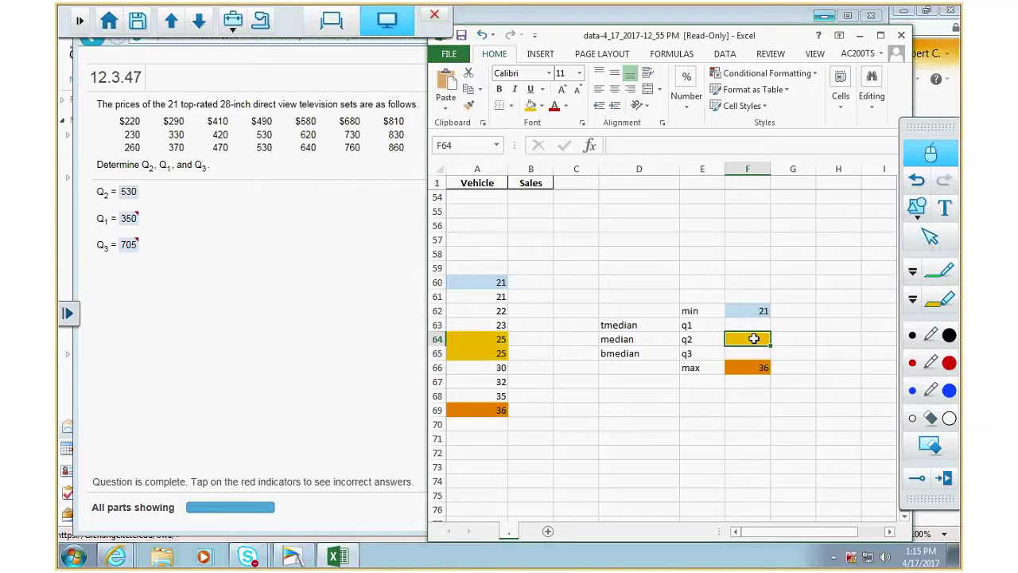
text(=()
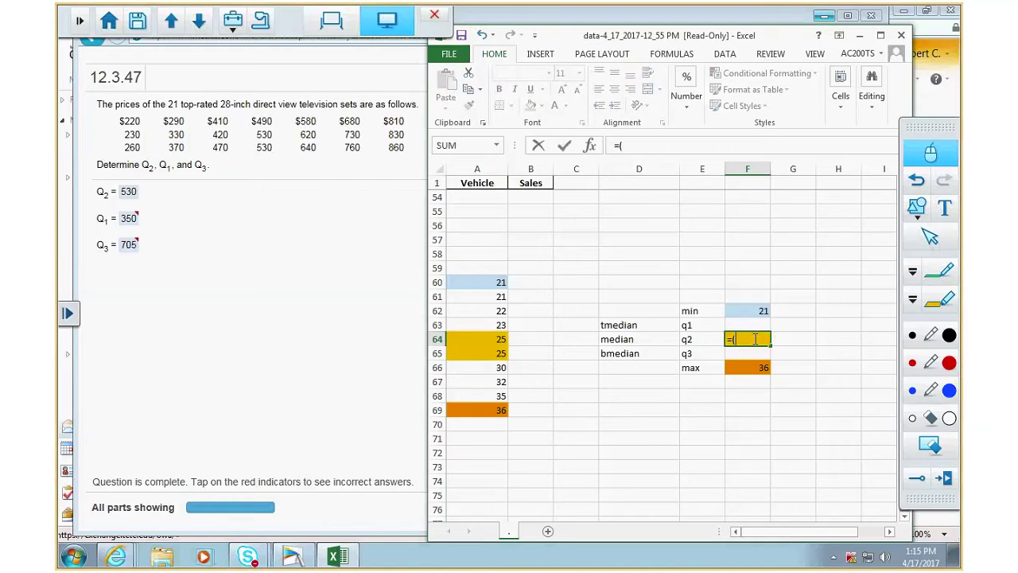
click(461, 344)
text(+)
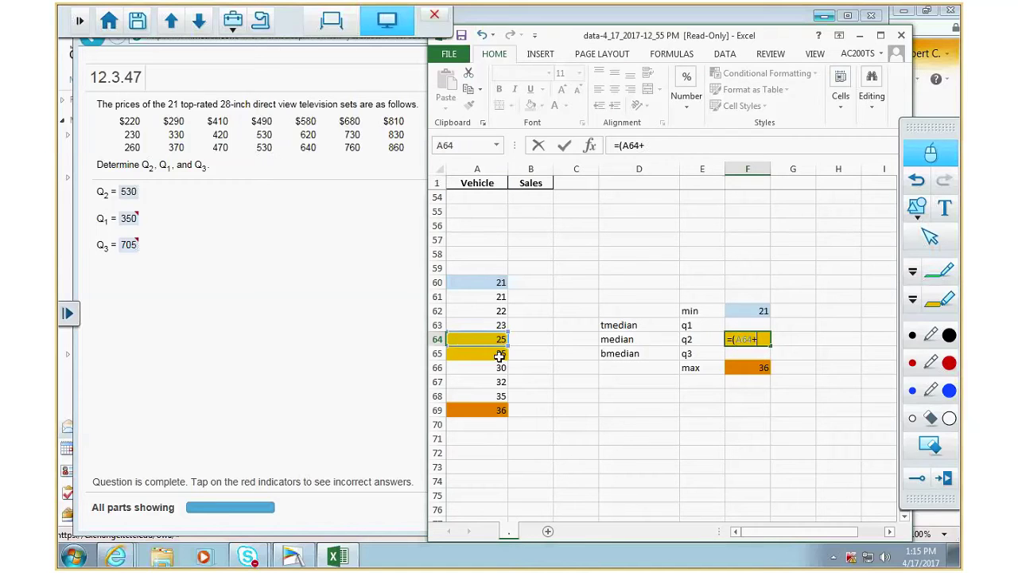
click(496, 355)
text()/2)
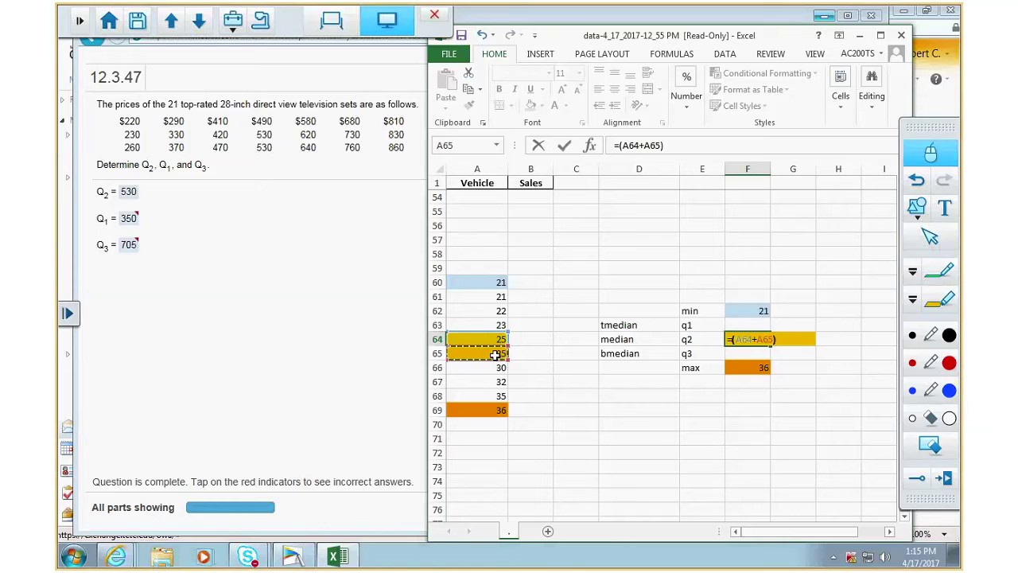
key(Return)
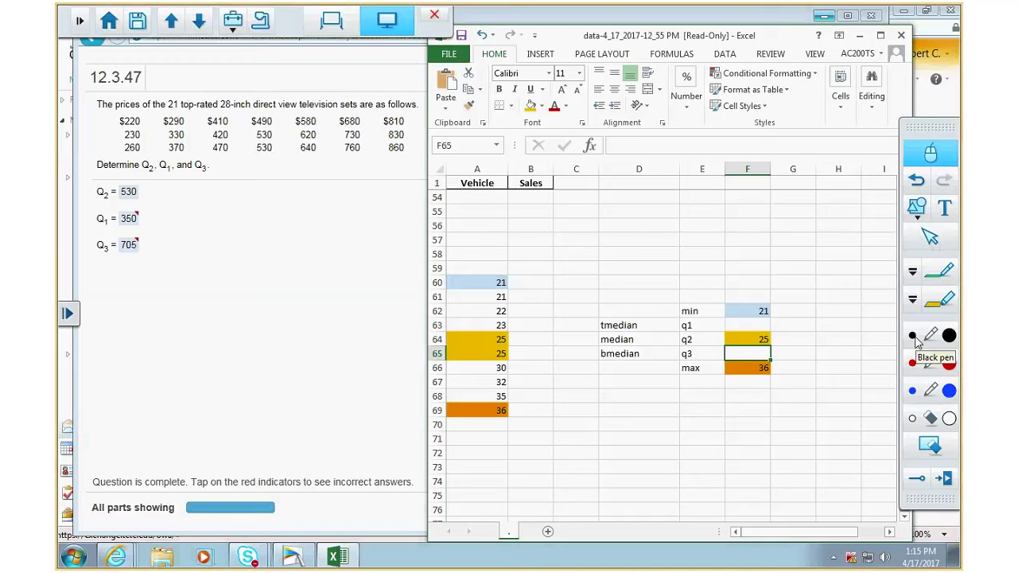
- Mark the midpoint between the values in A64 and A65 with a thick blue pen dot
click(948, 390)
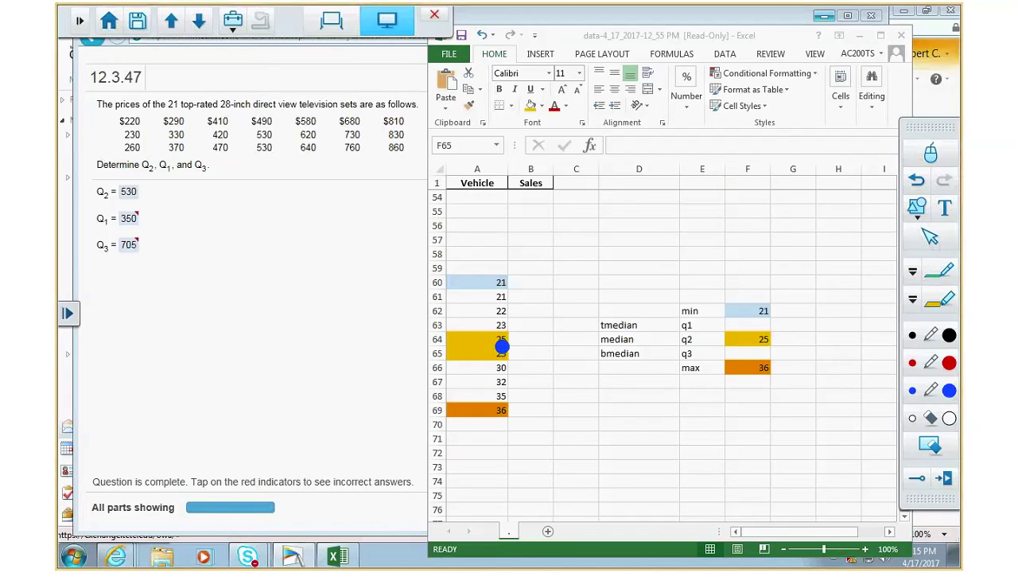
click(502, 345)
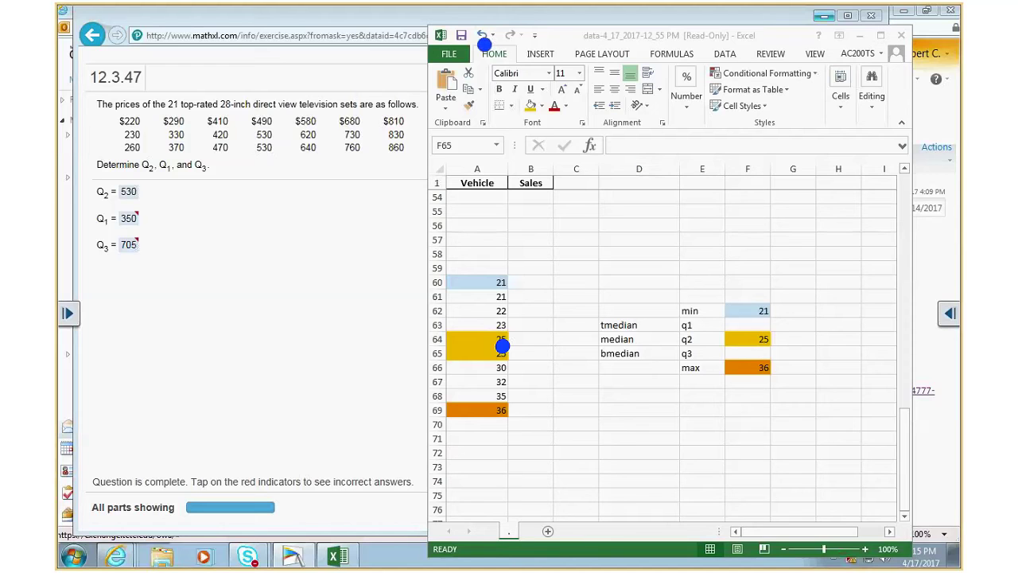
- Undo the q2 formula and the blue pen dot, keeping the gold fill on A64:A65
click(949, 313)
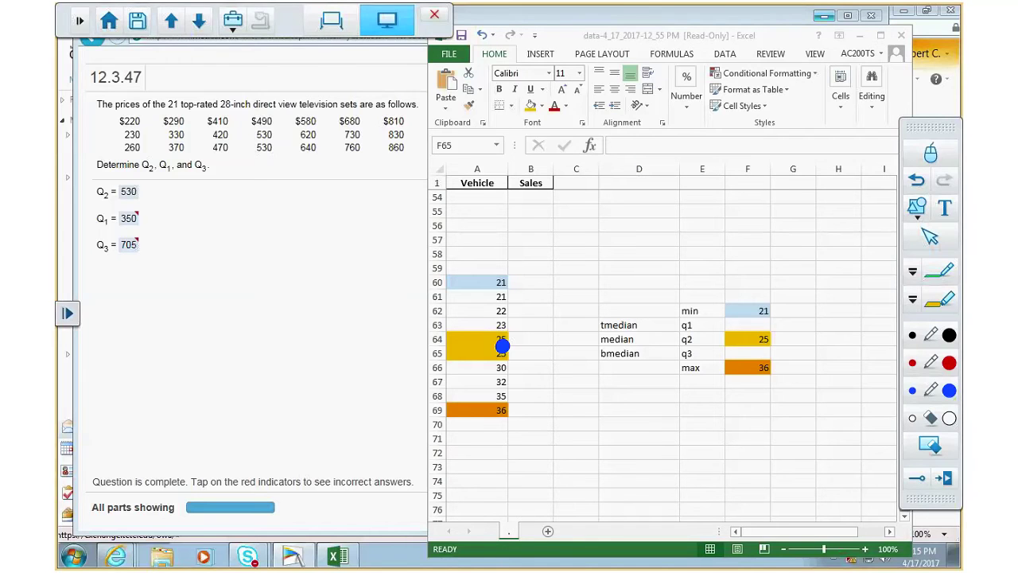
click(931, 153)
click(481, 35)
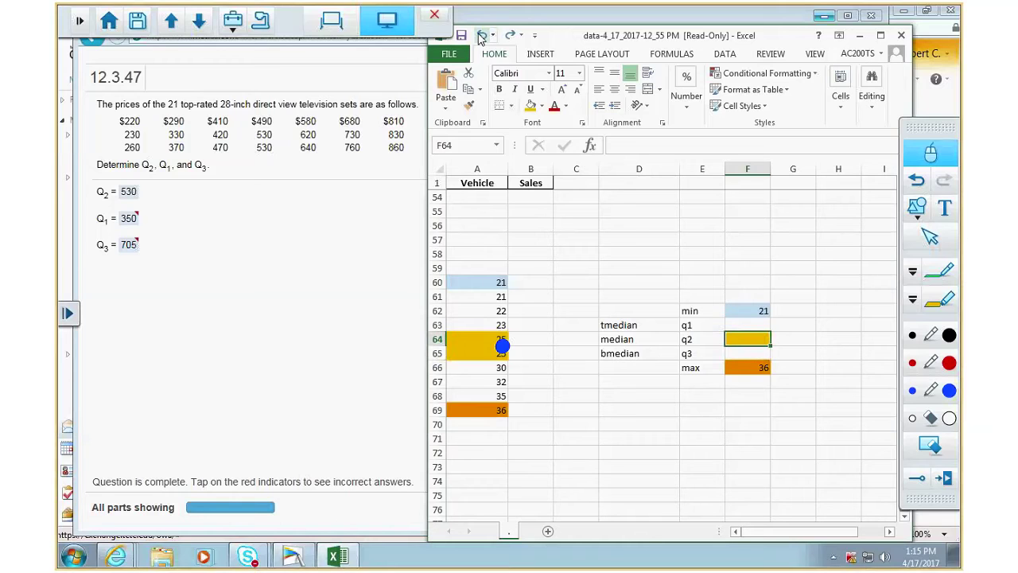
click(481, 35)
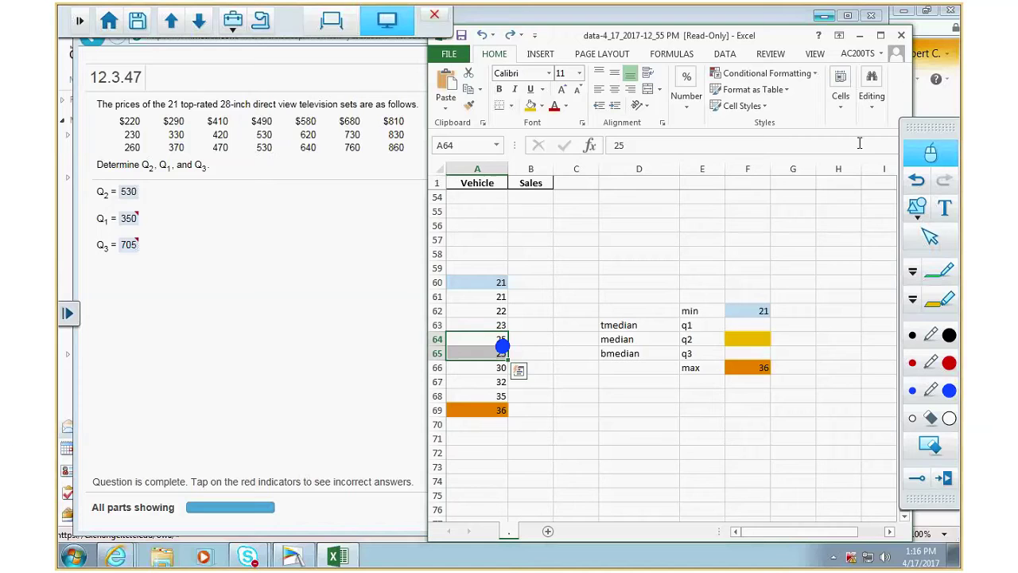
click(509, 35)
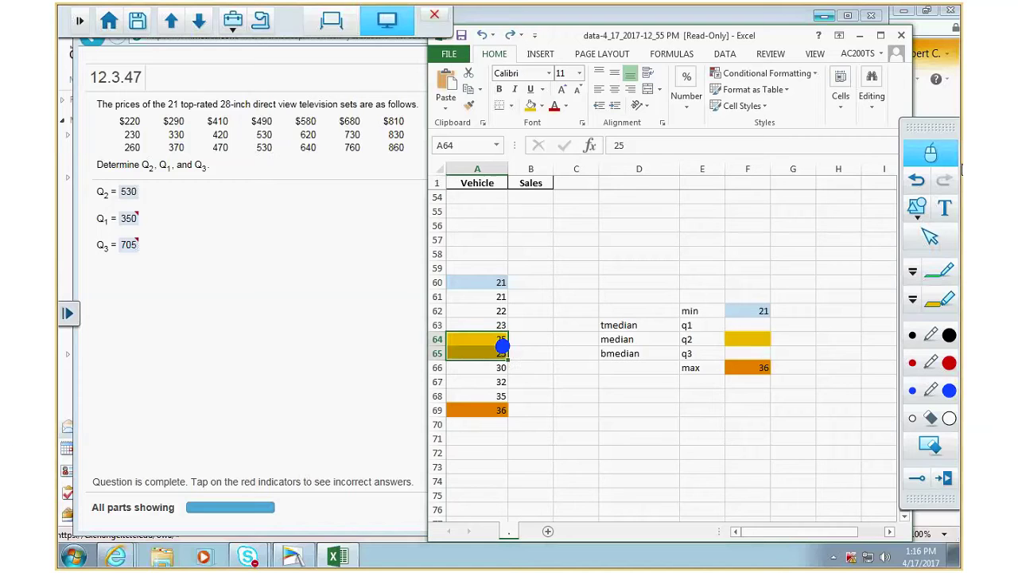
click(914, 183)
- Draw a small black pen mark between the values in A64 and A65, then return to mouse mode
click(919, 341)
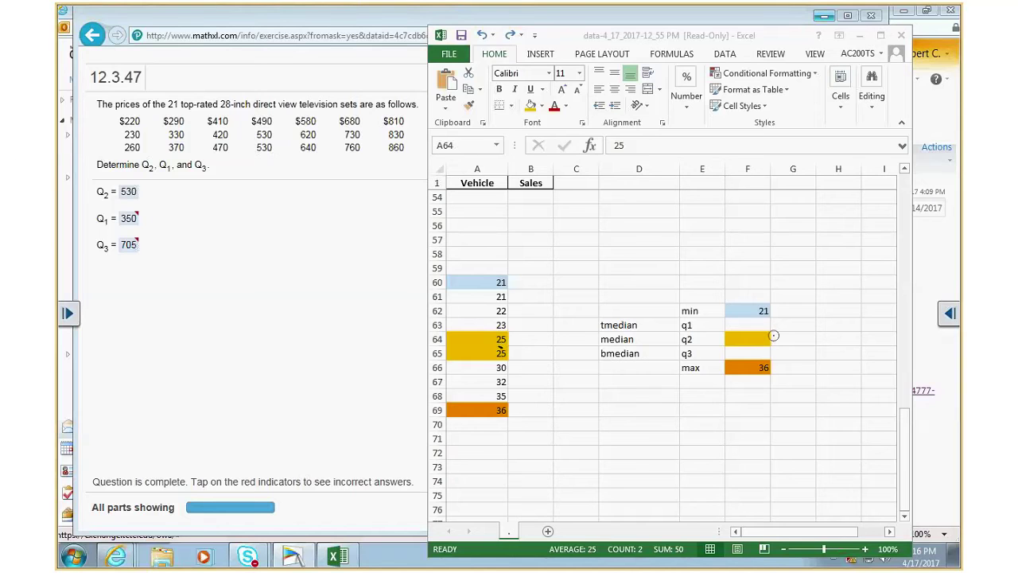
click(955, 318)
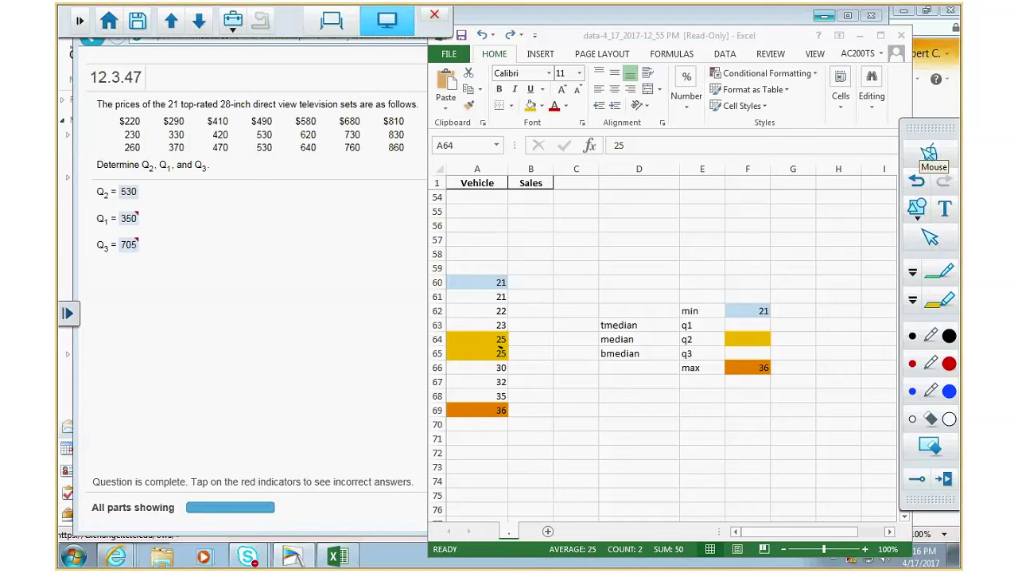
click(931, 153)
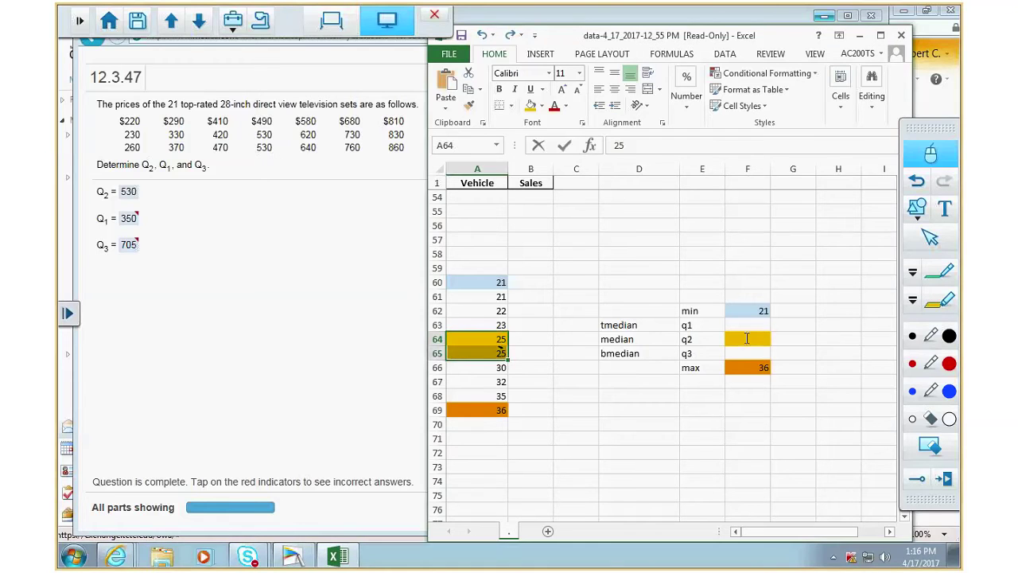
- Enter 25 as the q2 value in F64
click(755, 339)
text(25)
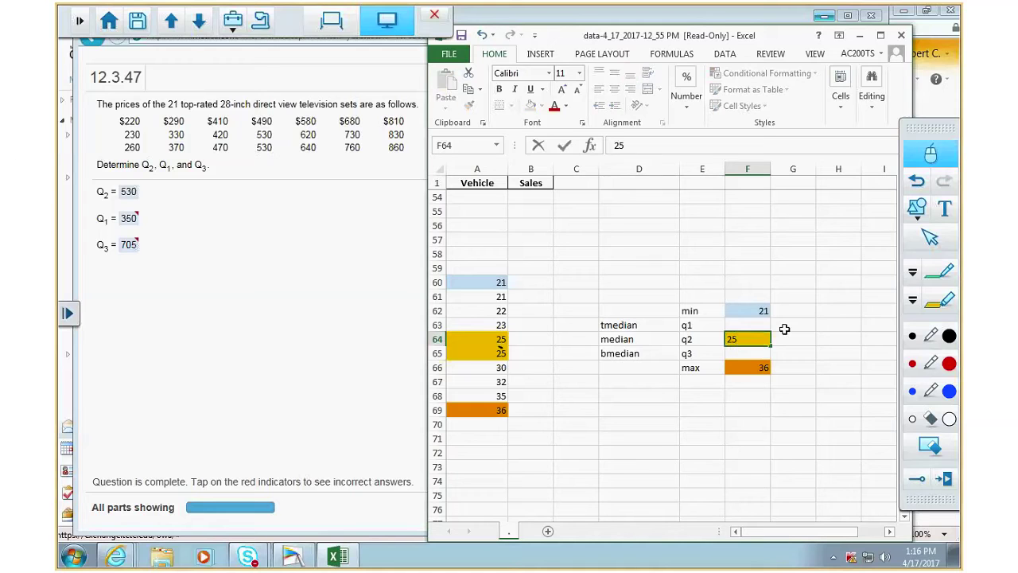
key(Return)
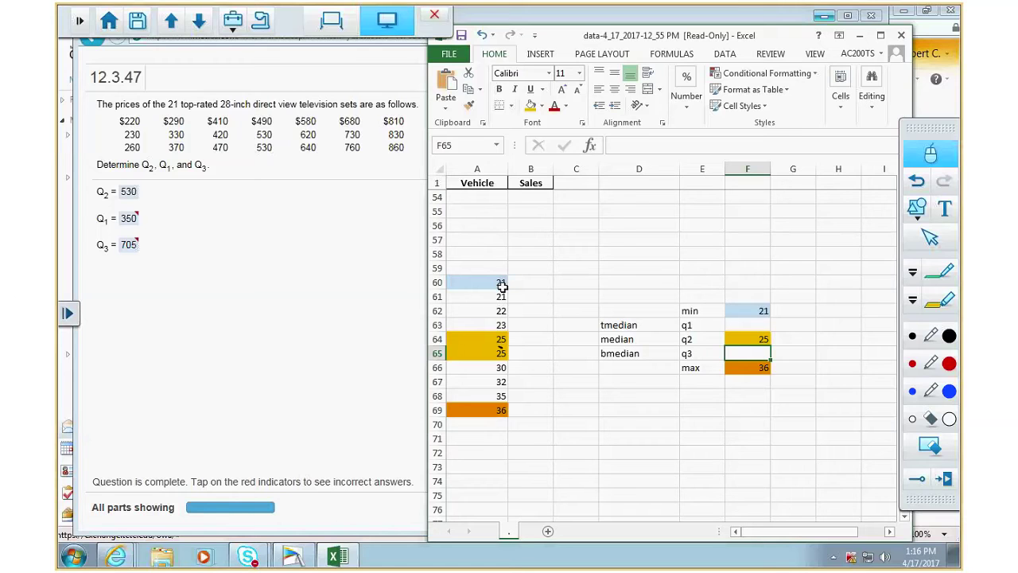
- Fill the middle value of the first half of the data, A62, with light green
click(493, 310)
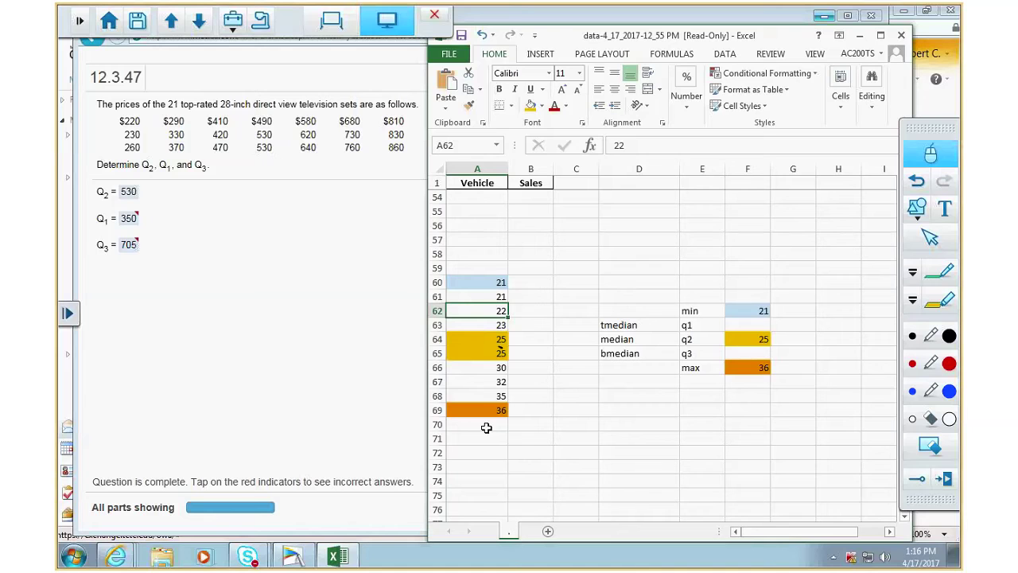
click(542, 106)
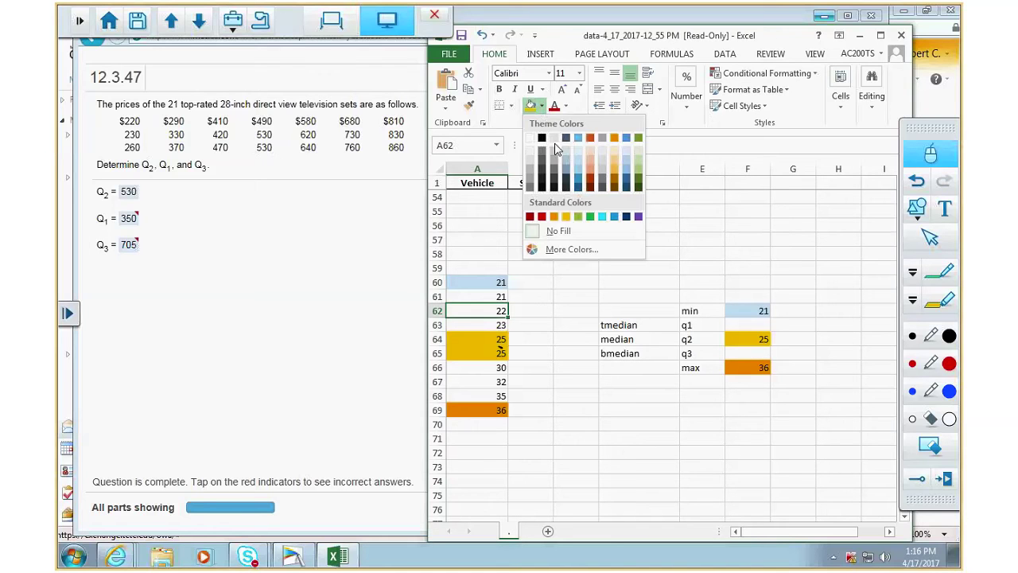
click(638, 171)
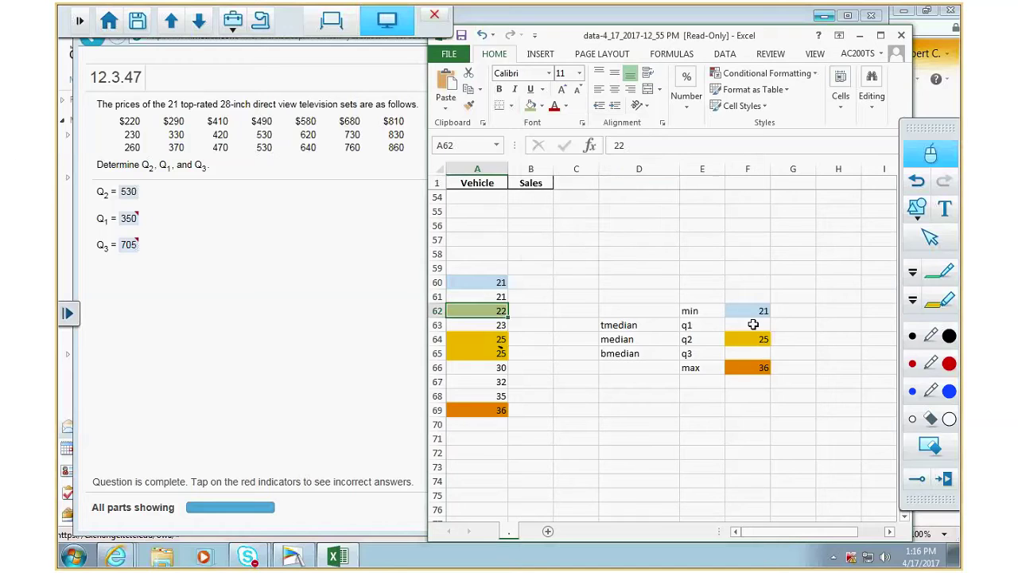
- Fill the q1 cell F63 with the same light green and link it to A62 with the formula =A62
click(752, 325)
click(531, 105)
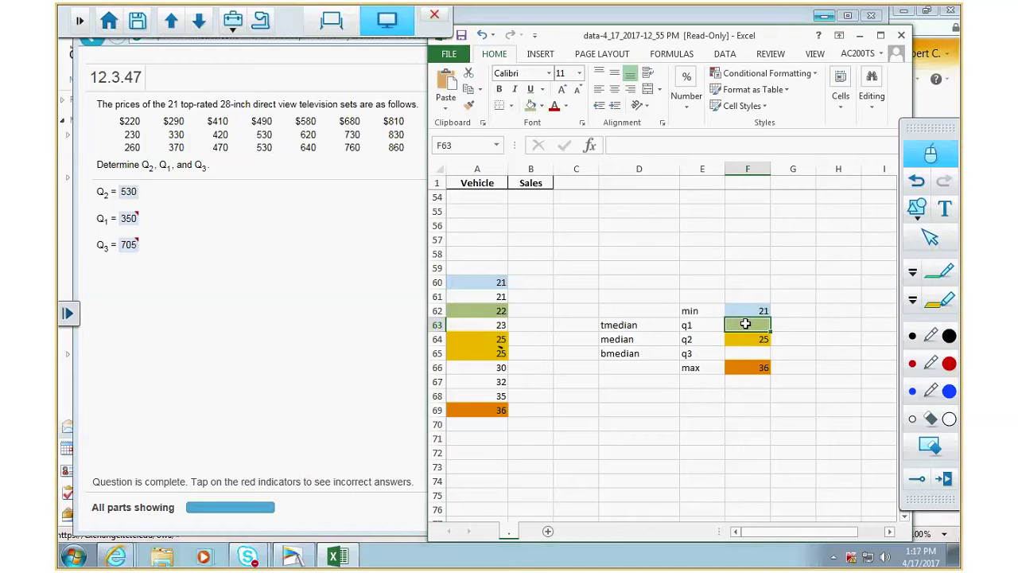
text(=)
click(495, 311)
key(Return)
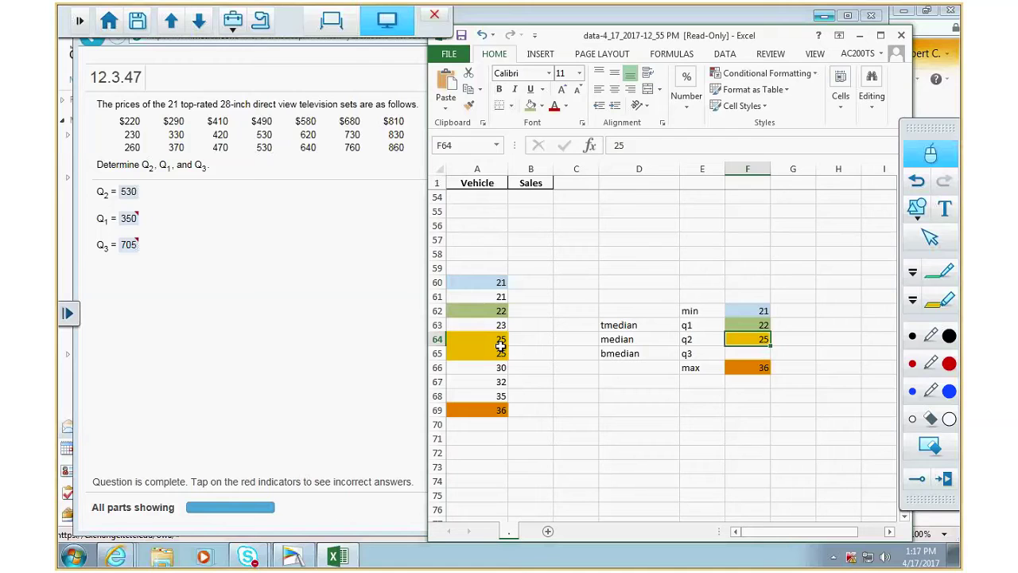
- Step through the second half of the data to its middle value, A67, and fill that cell with light red
drag(501, 340, 498, 355)
click(501, 367)
click(505, 382)
click(505, 396)
click(500, 409)
click(503, 382)
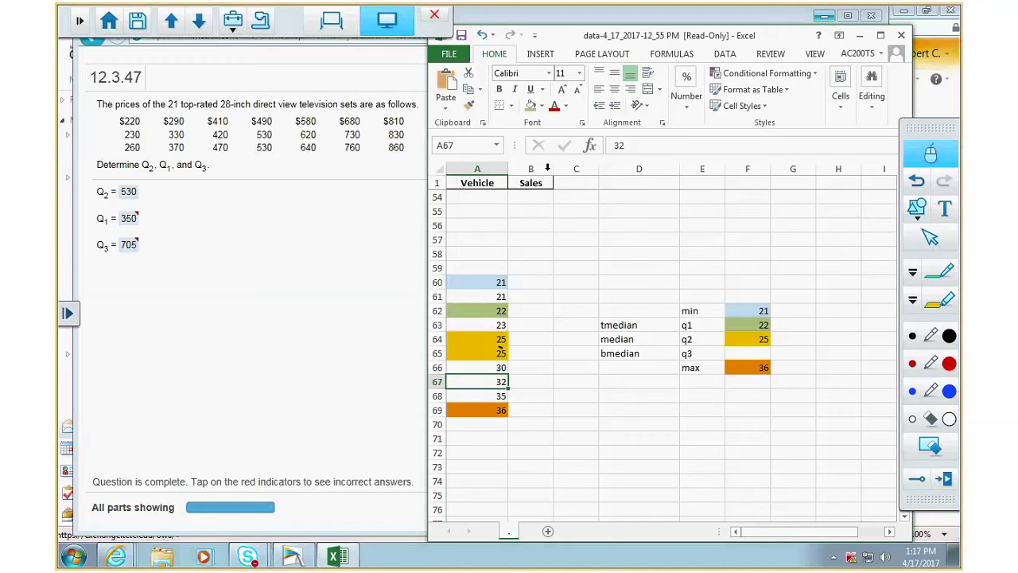
click(541, 105)
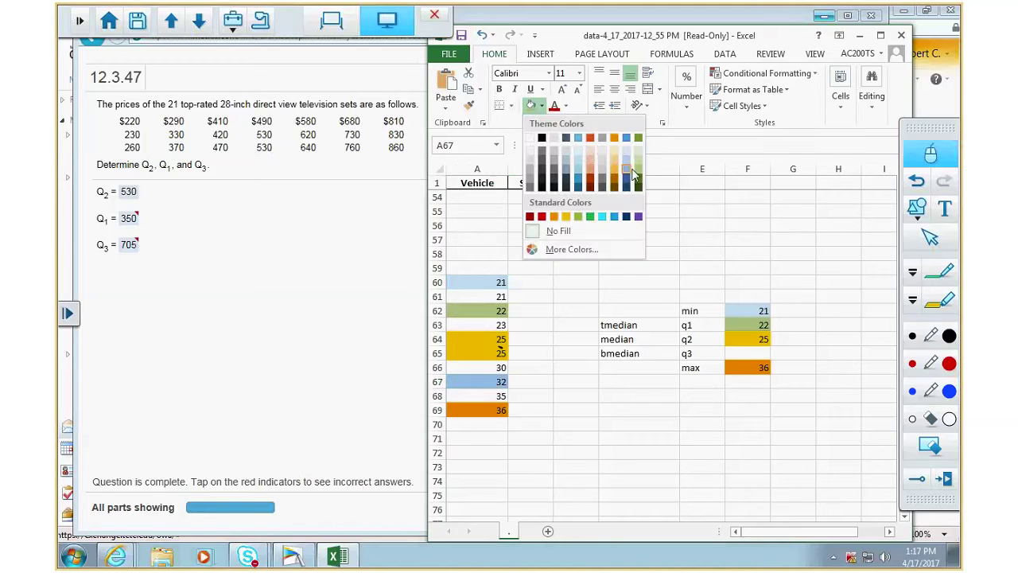
click(590, 167)
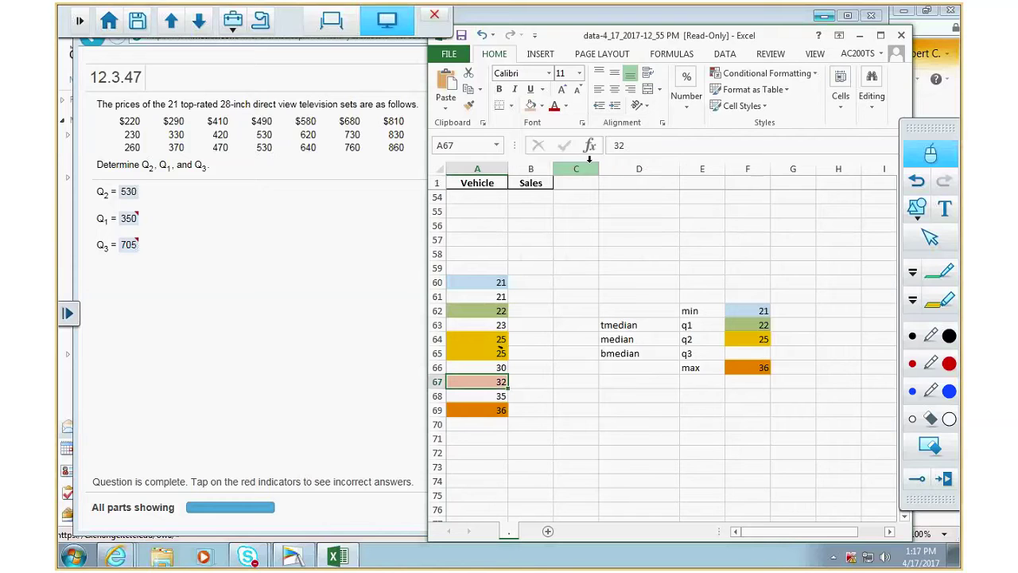
- Fill the q3 cell F65 with the same light red and link it to A67 with the formula =A67
click(745, 352)
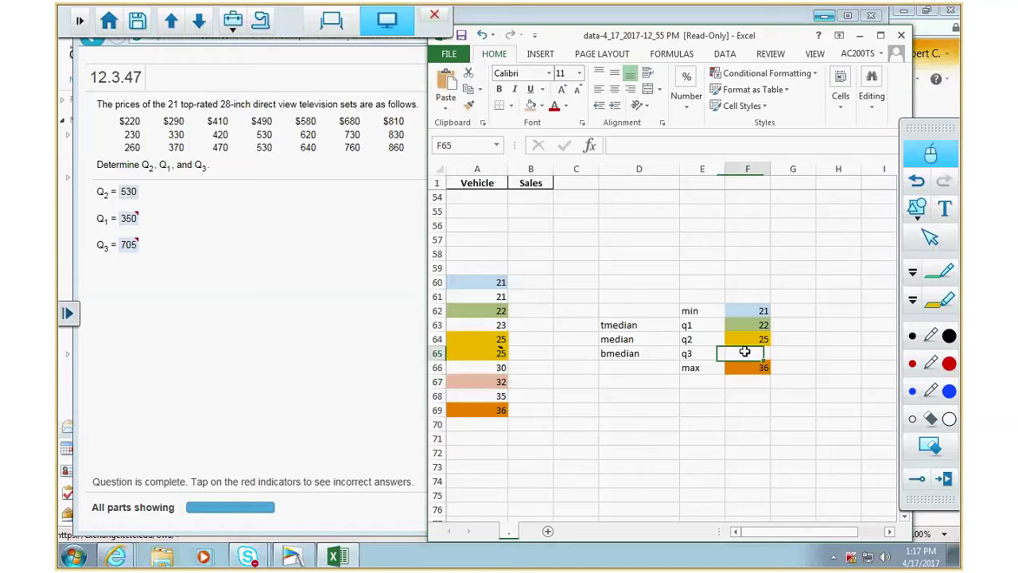
click(528, 107)
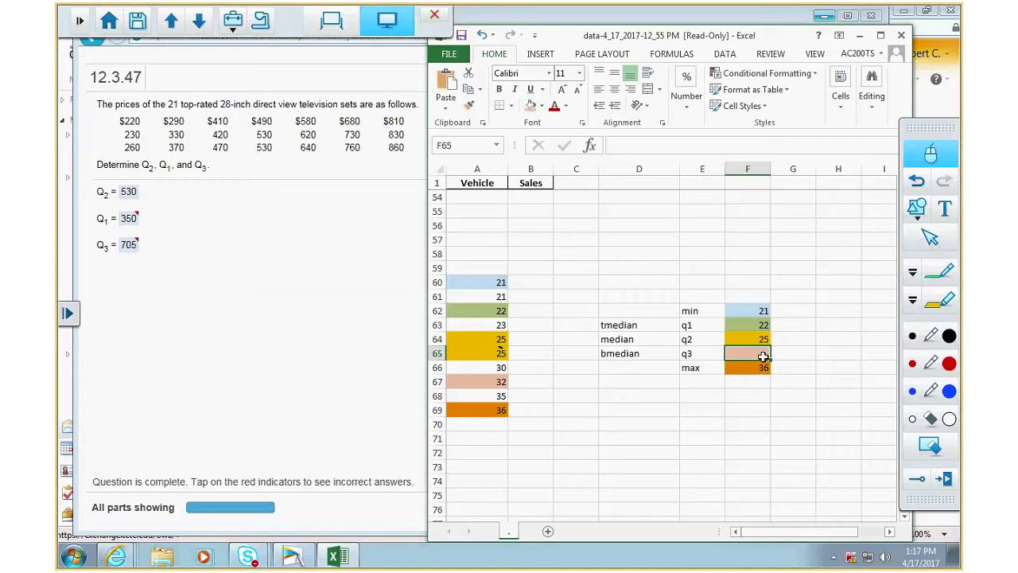
text(=)
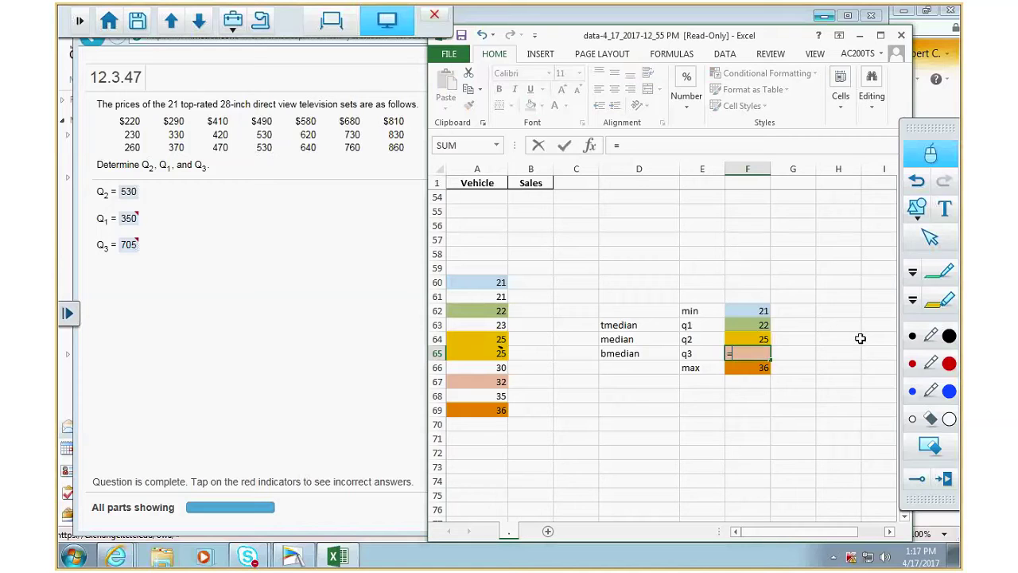
click(502, 381)
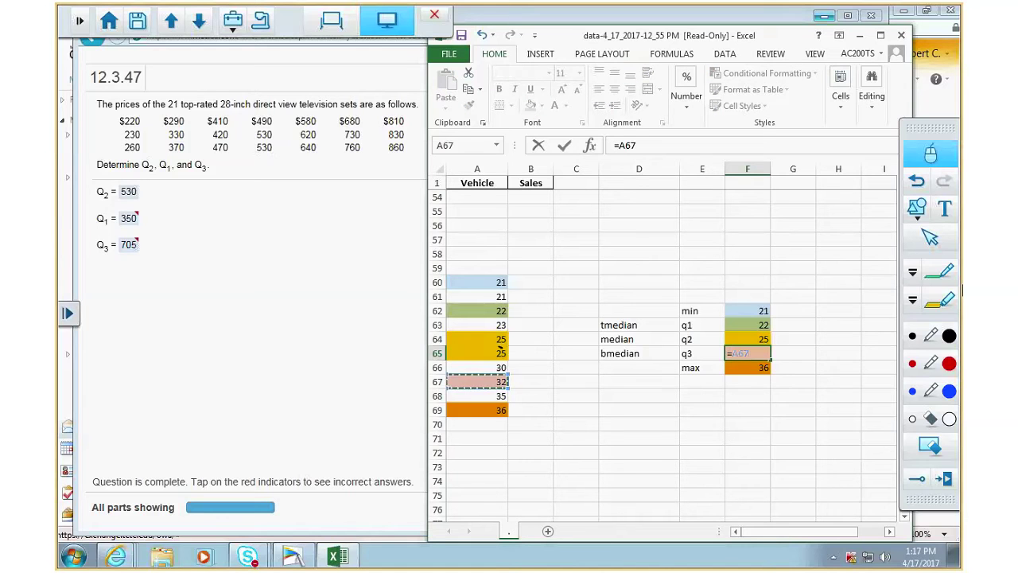
key(Return)
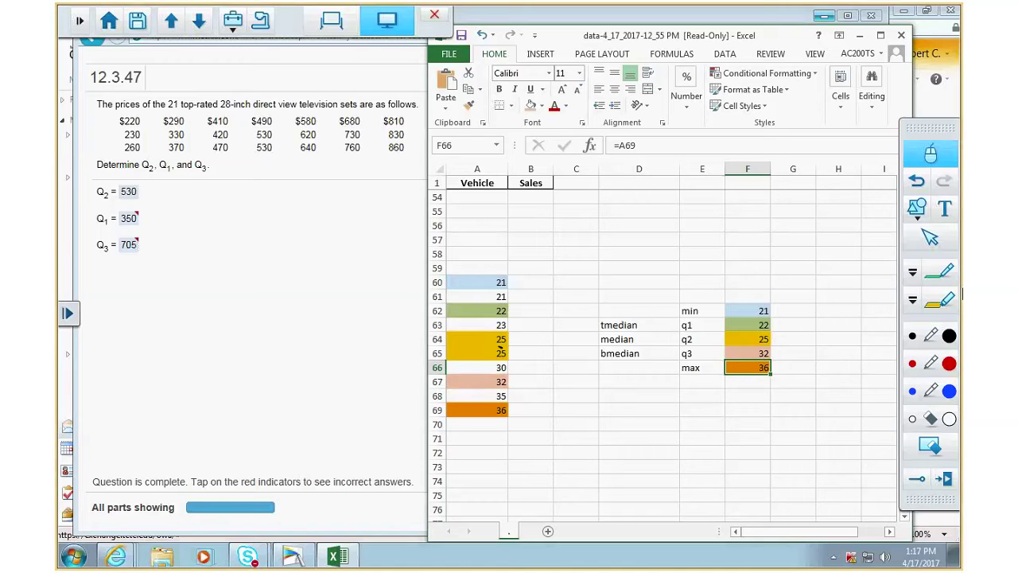
click(639, 225)
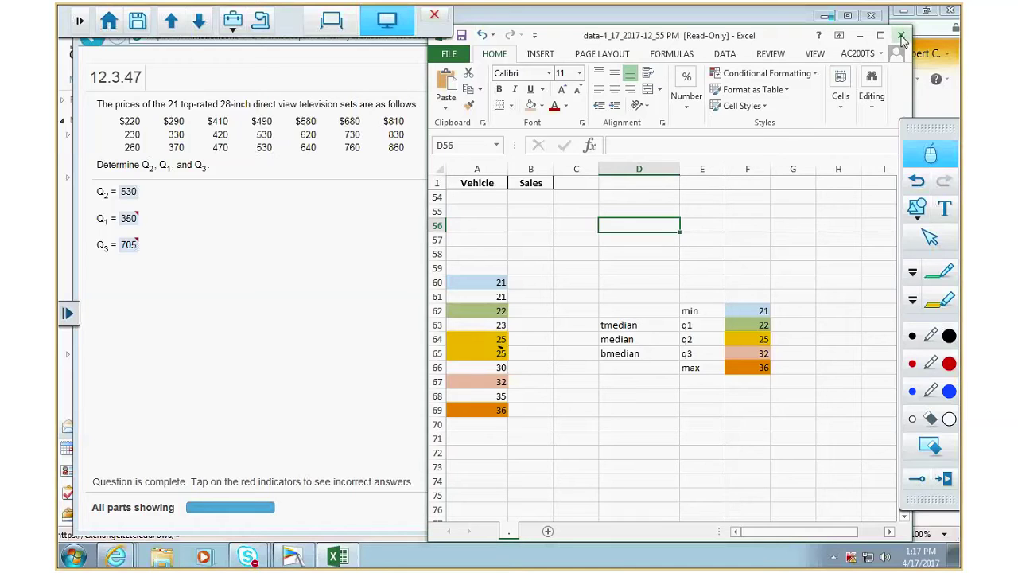
click(254, 560)
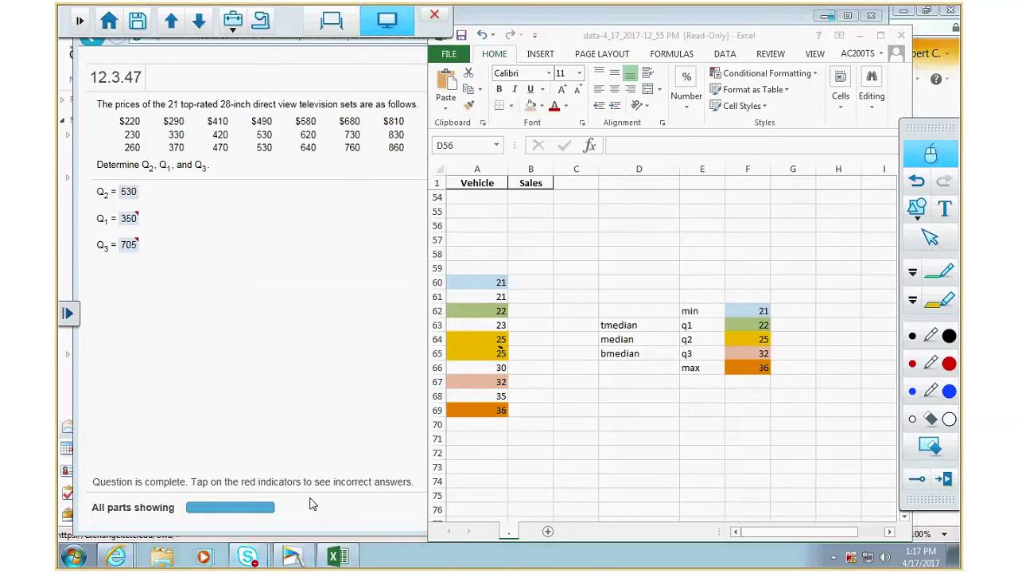
click(580, 416)
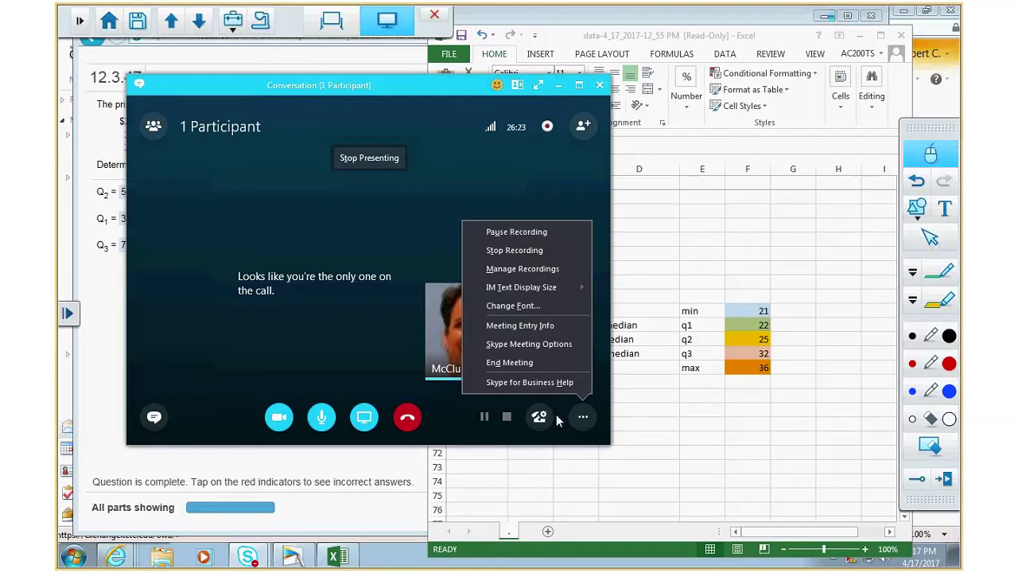
click(559, 85)
click(559, 85)
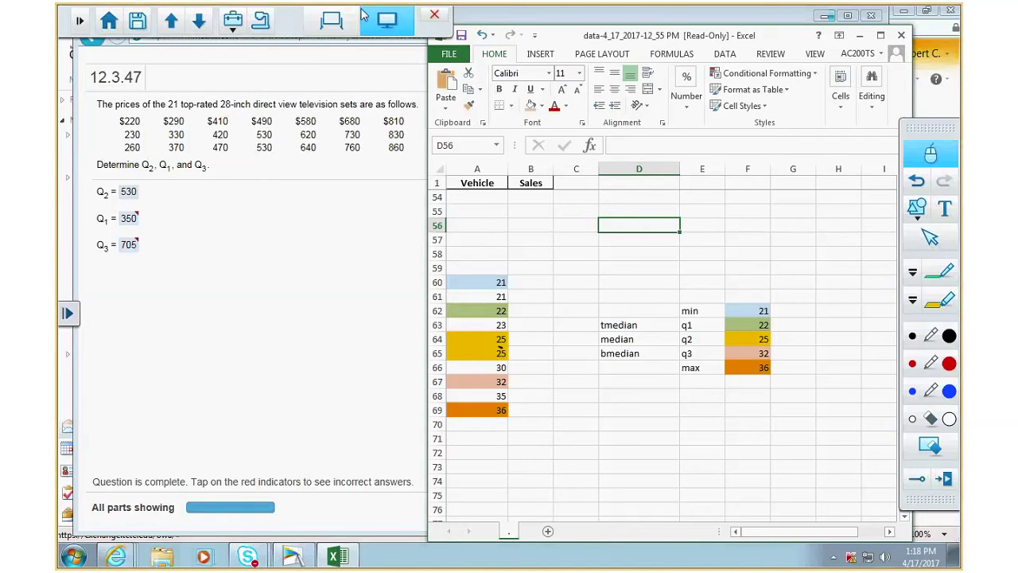
- Move the floating toolbar aside and close the exercise 12.3.47 browser window, leaving the page
drag(362, 15, 805, 58)
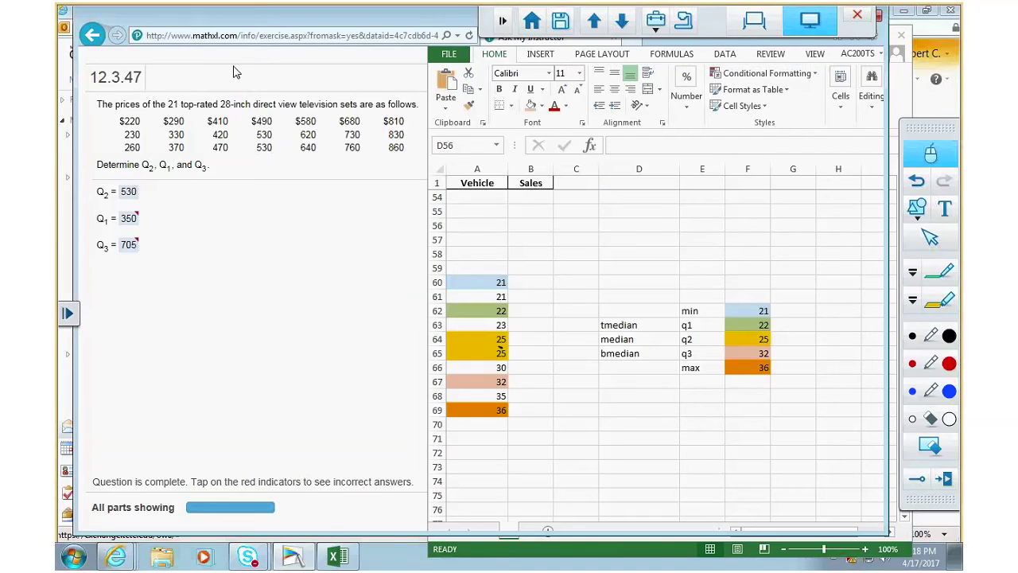
click(233, 71)
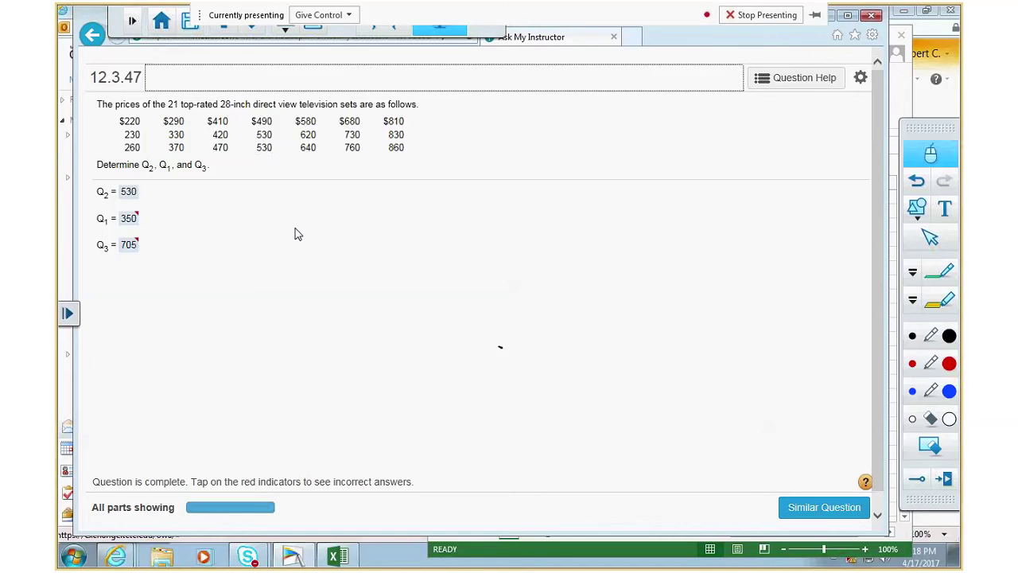
click(872, 15)
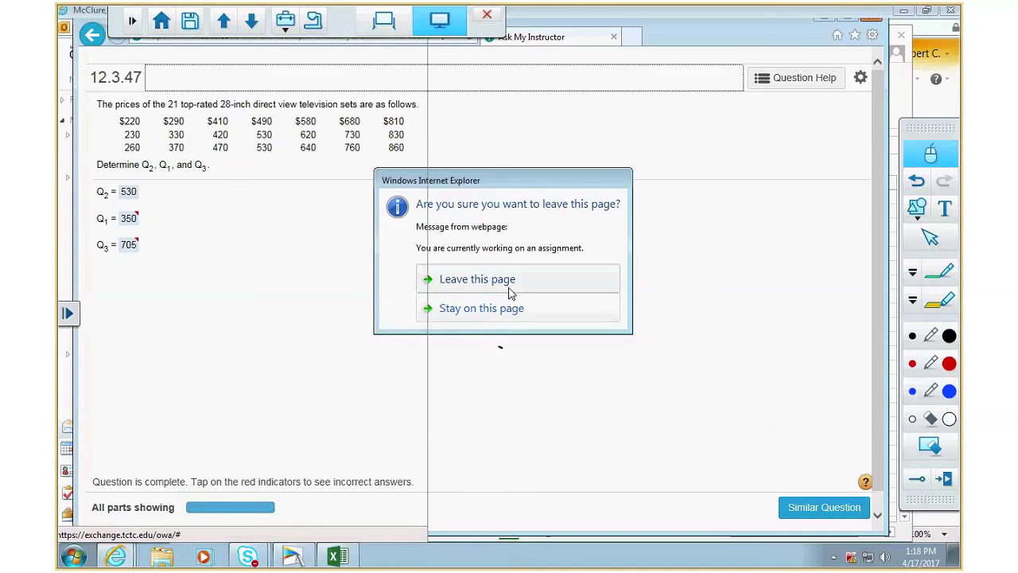
click(510, 294)
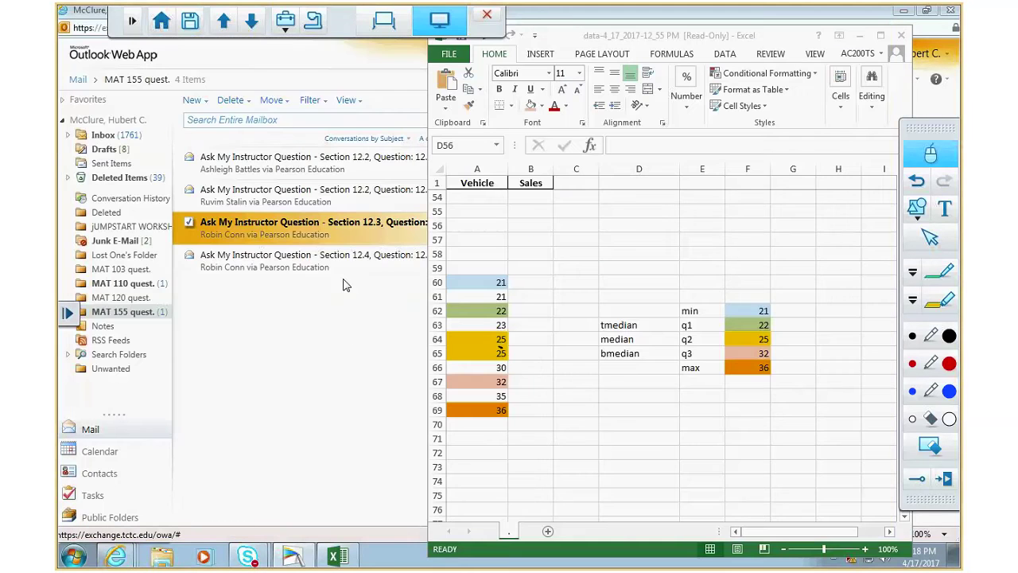
- In the Outlook Web App mailbox, open the message about Section 12.4, Question 12.4.20, and follow its question link
click(350, 335)
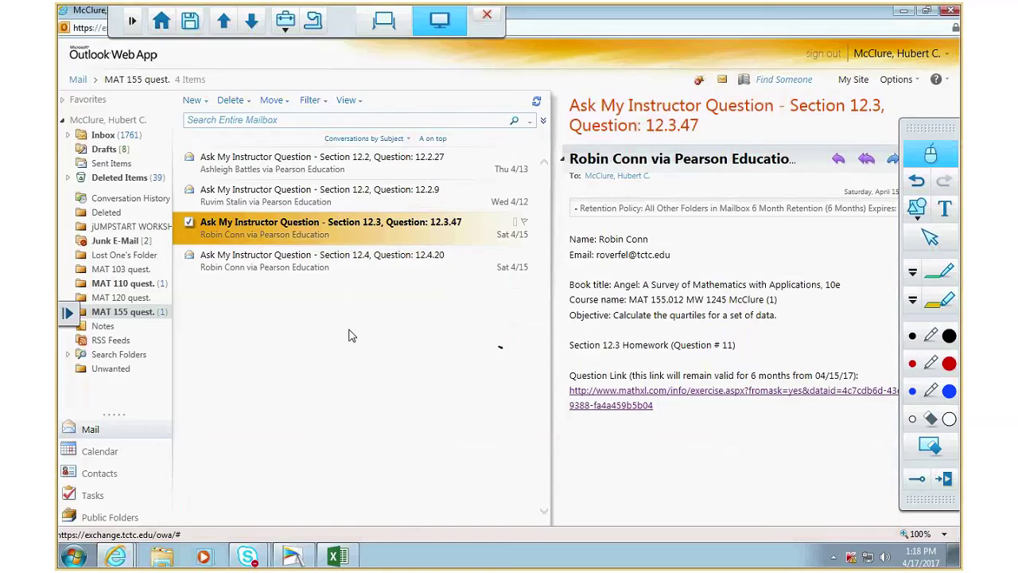
click(300, 267)
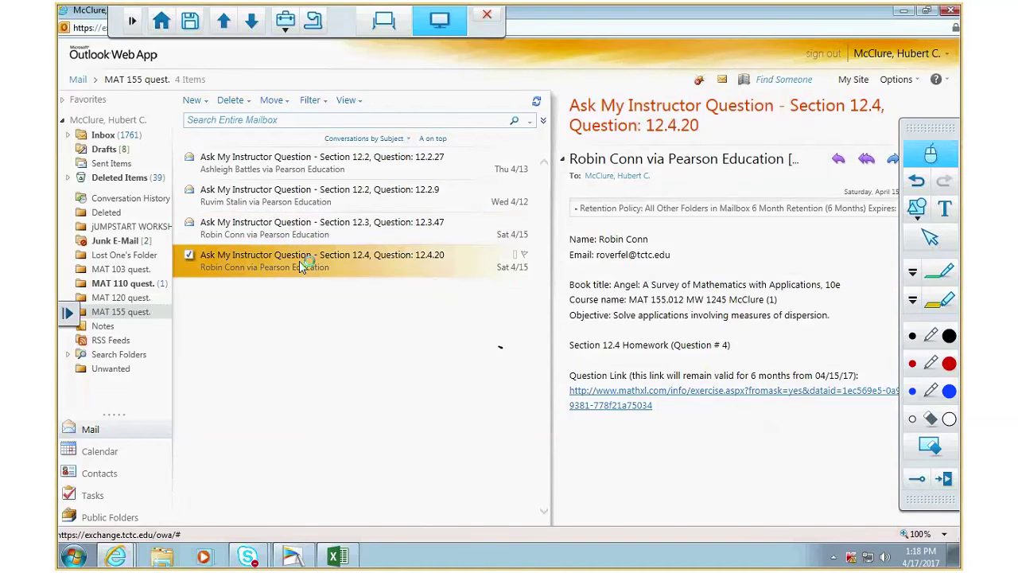
click(672, 396)
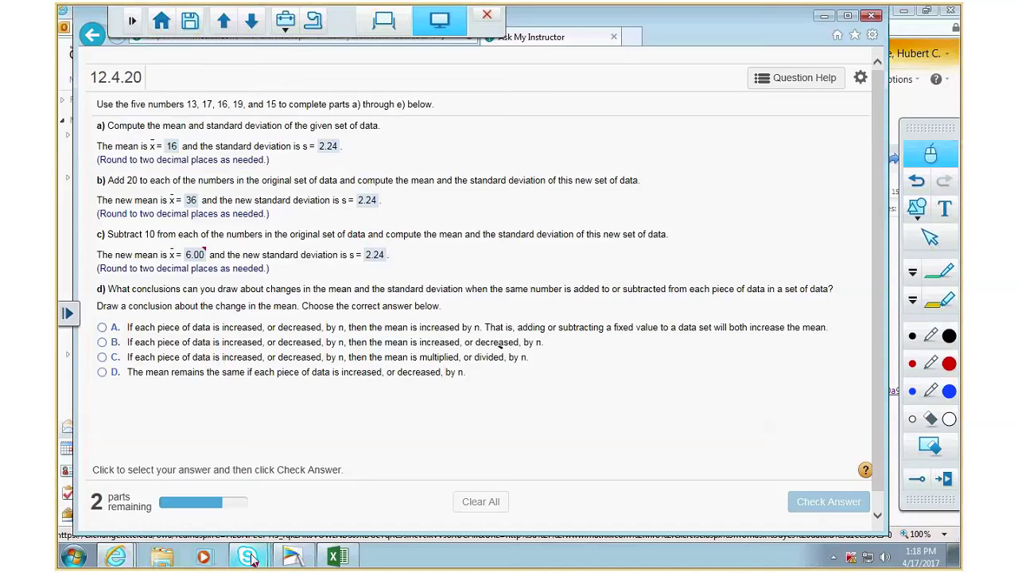
- Switch to Excel and enter the exercise's five numbers 13, 17, 16, 19 and 15 in cells A73 to A77
mouse_move(252, 560)
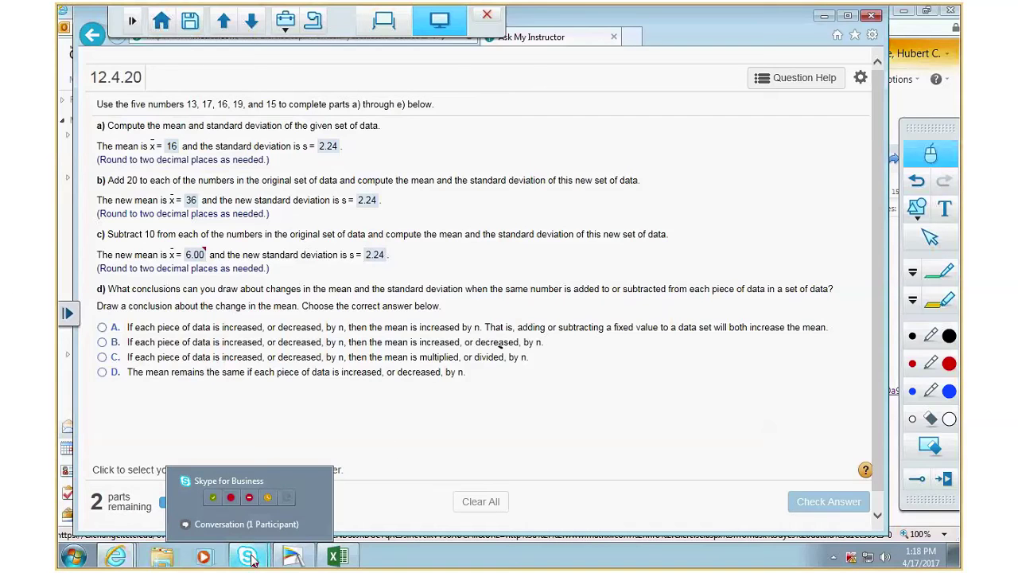
click(356, 561)
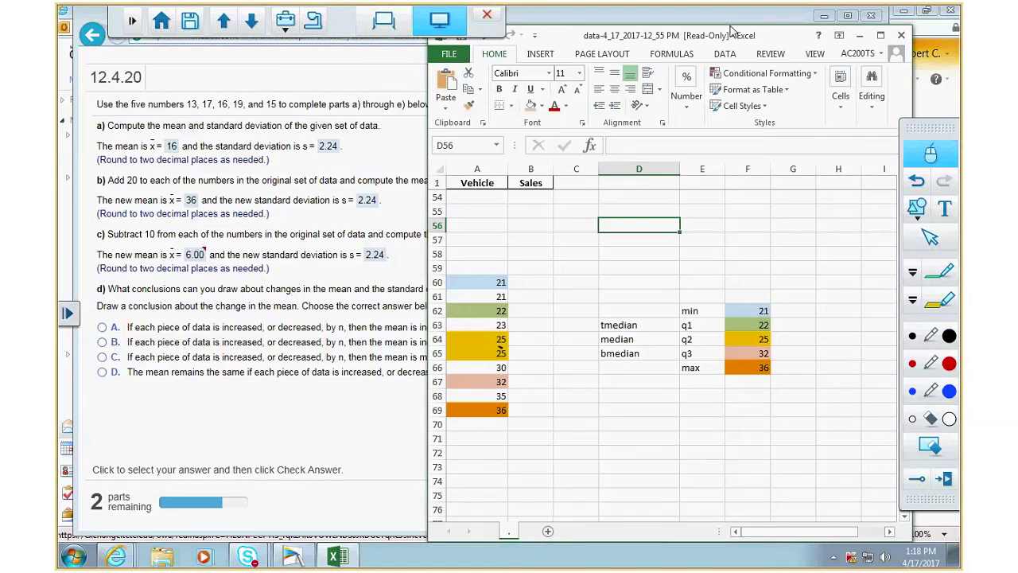
scroll(493, 342, down, 5)
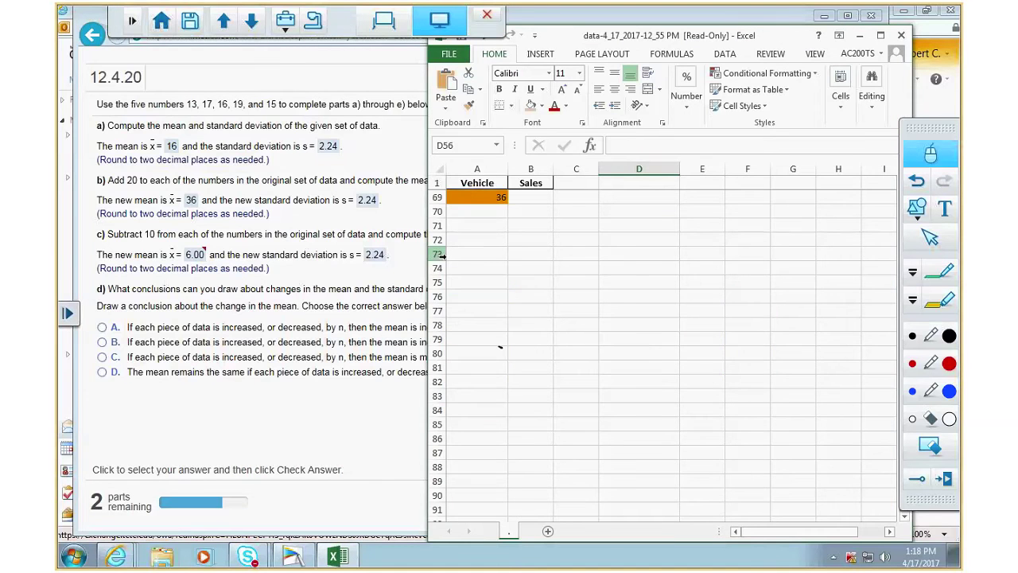
click(480, 253)
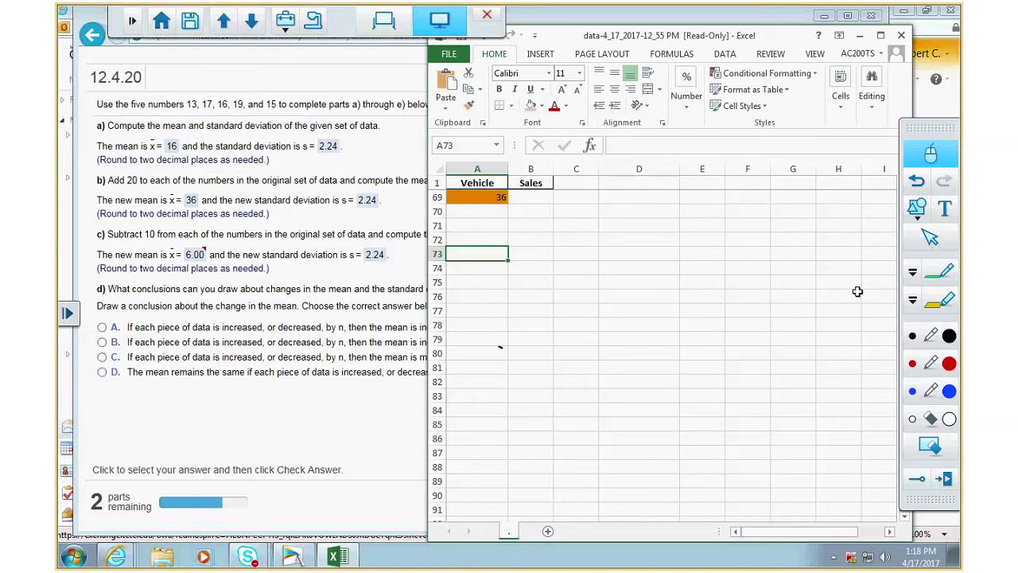
text(13)
key(Return)
text(17)
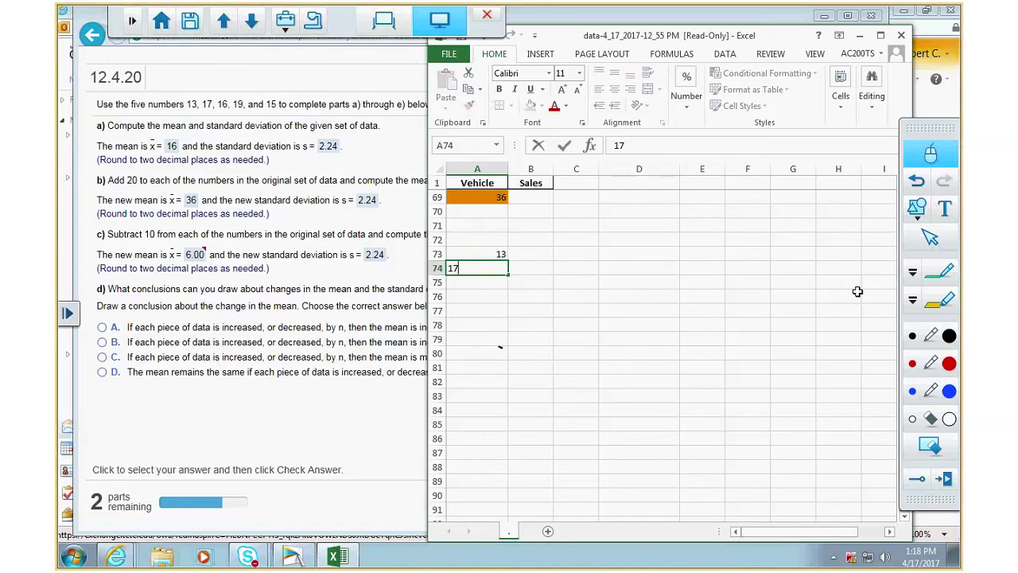
key(Return)
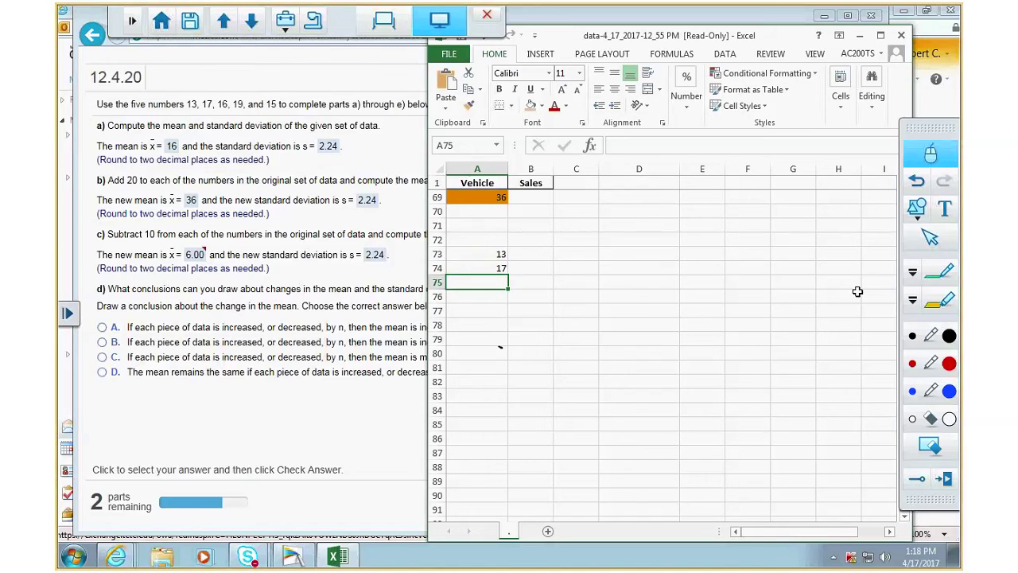
text(16)
key(Return)
text(19)
key(Return)
text(15)
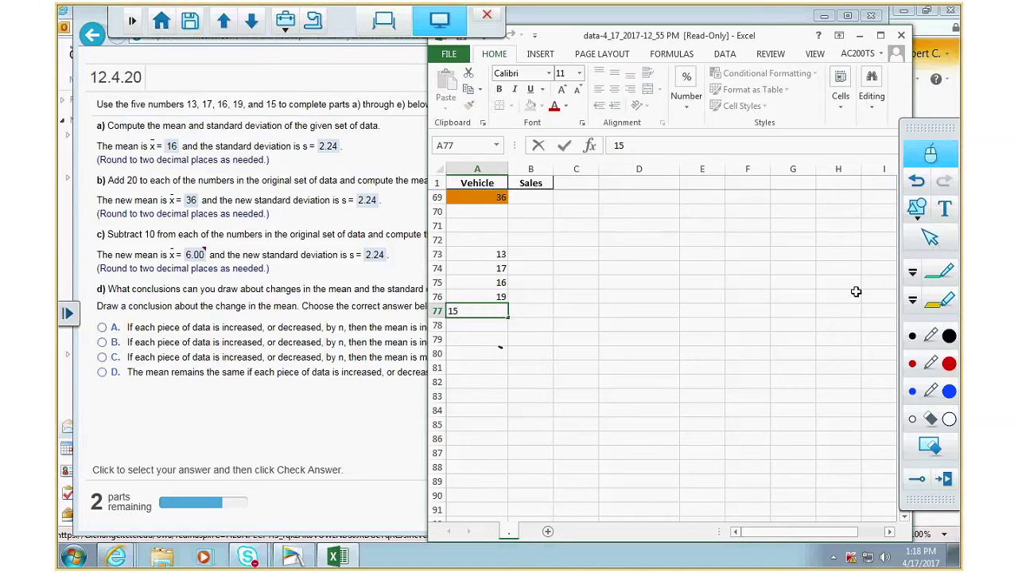
key(Return)
- Maximize the workbook window, move the floating toolbar off the ribbon, and sort A73:A77 in ascending order
click(880, 35)
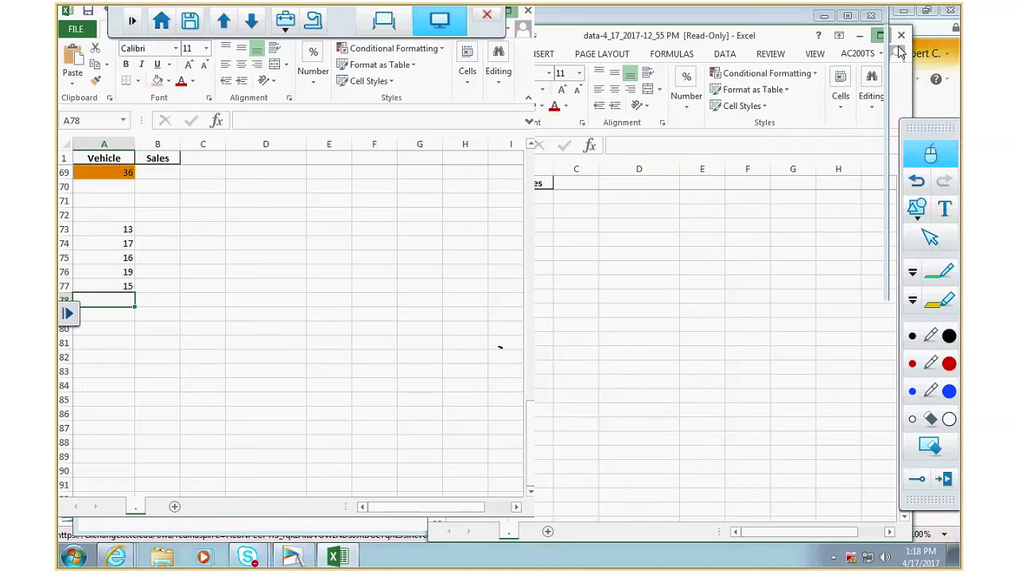
drag(90, 229, 95, 287)
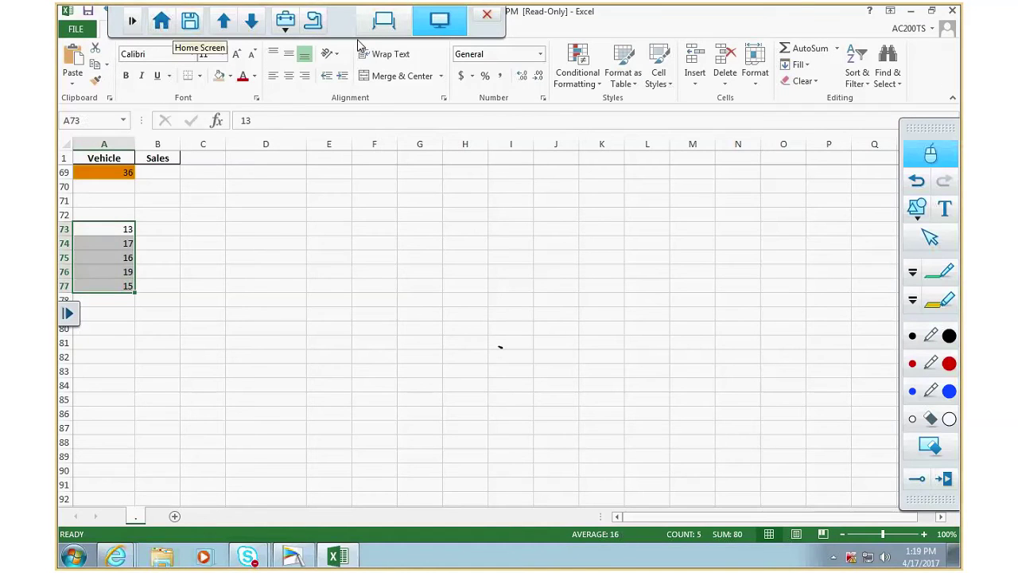
mouse_move(334, 27)
mouse_down()
mouse_move(481, 150)
mouse_move(729, 493)
mouse_up()
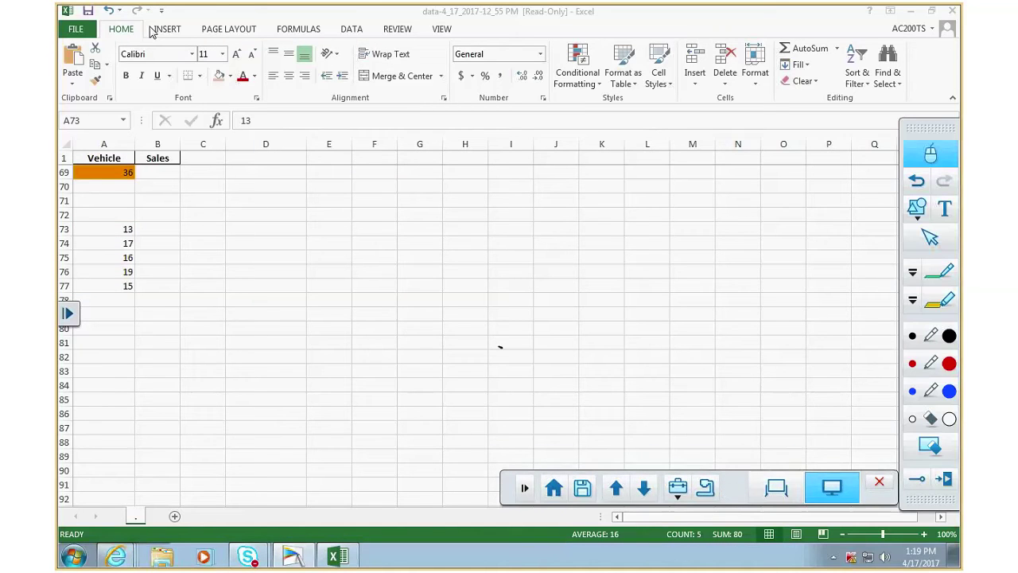
click(355, 29)
click(372, 53)
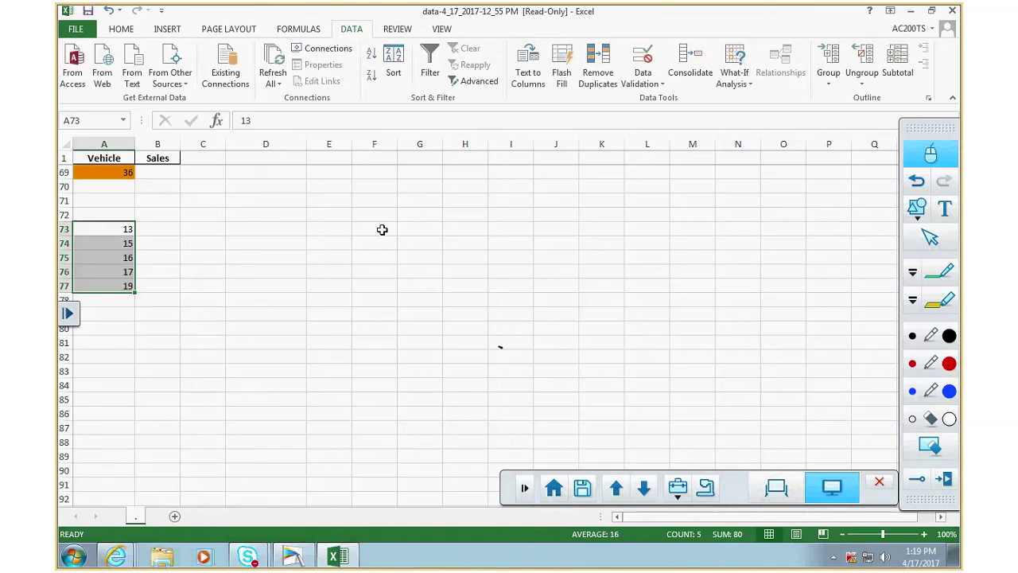
- Enter the label mean in F72 and the label median in F73
click(380, 216)
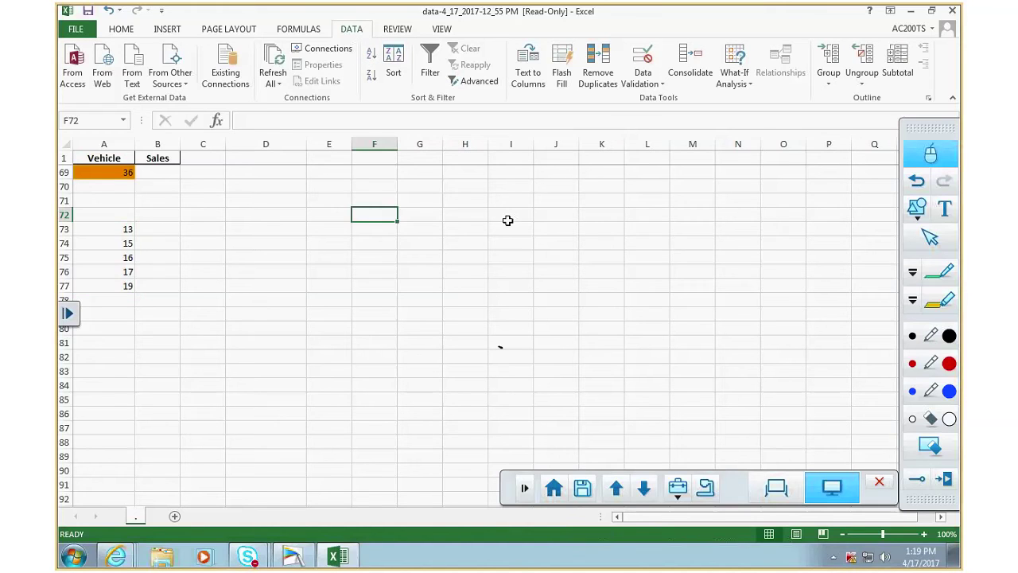
text(mean)
key(Return)
text(media)
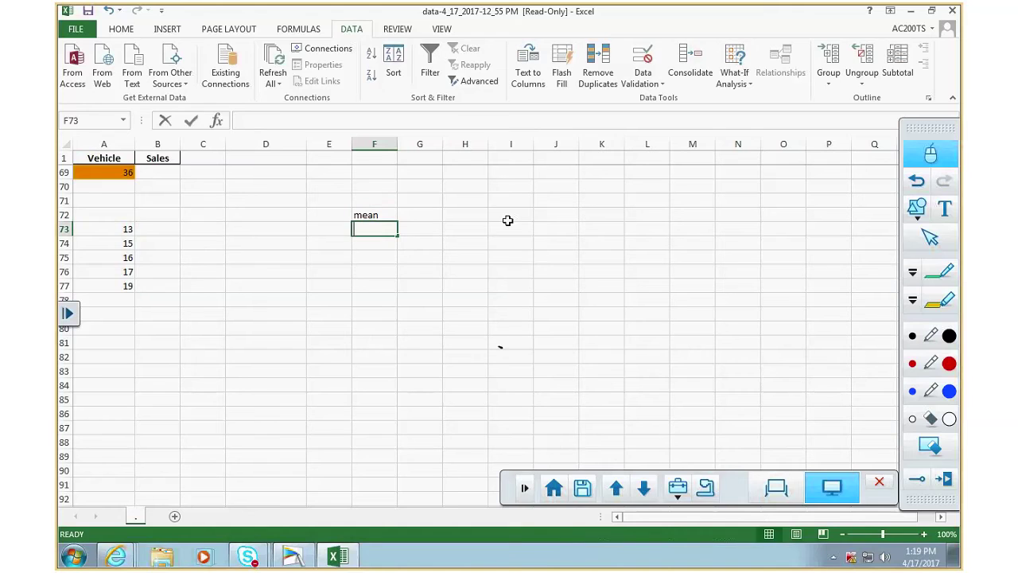
text(n)
key(Return)
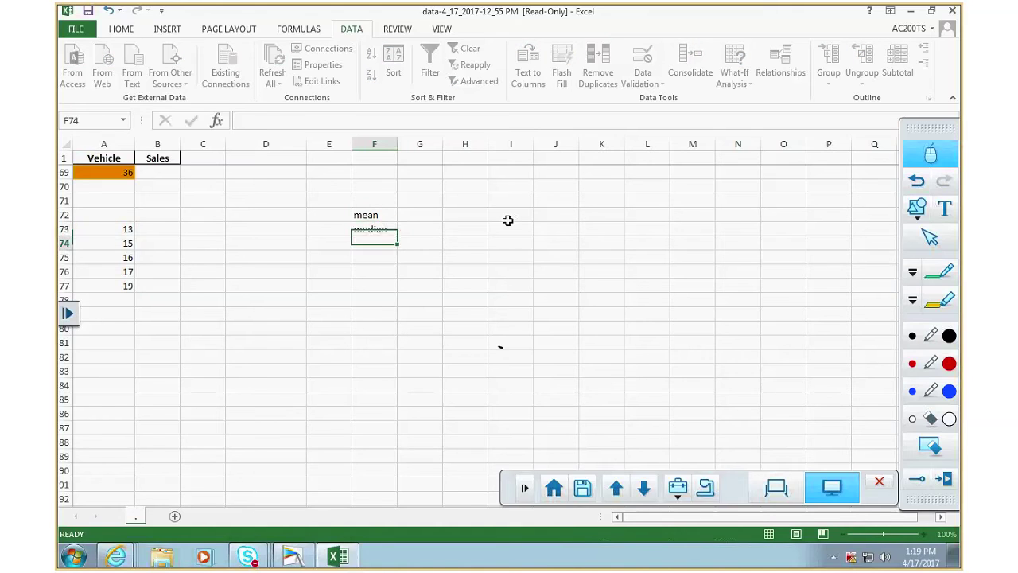
- Enter the labels mode, range, midrange, var and sd in cells F74 to F78
text(mode)
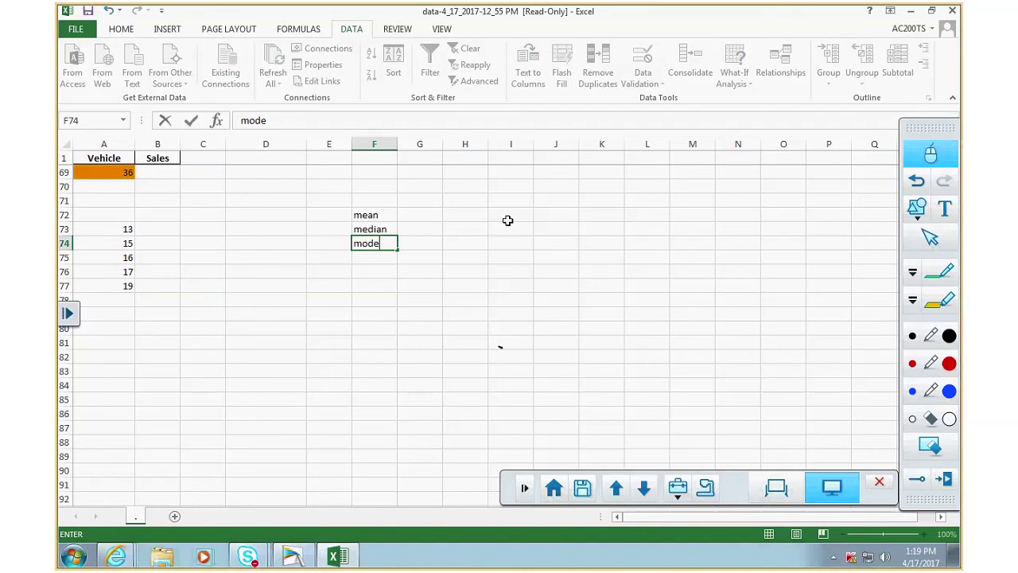
key(Return)
text(range)
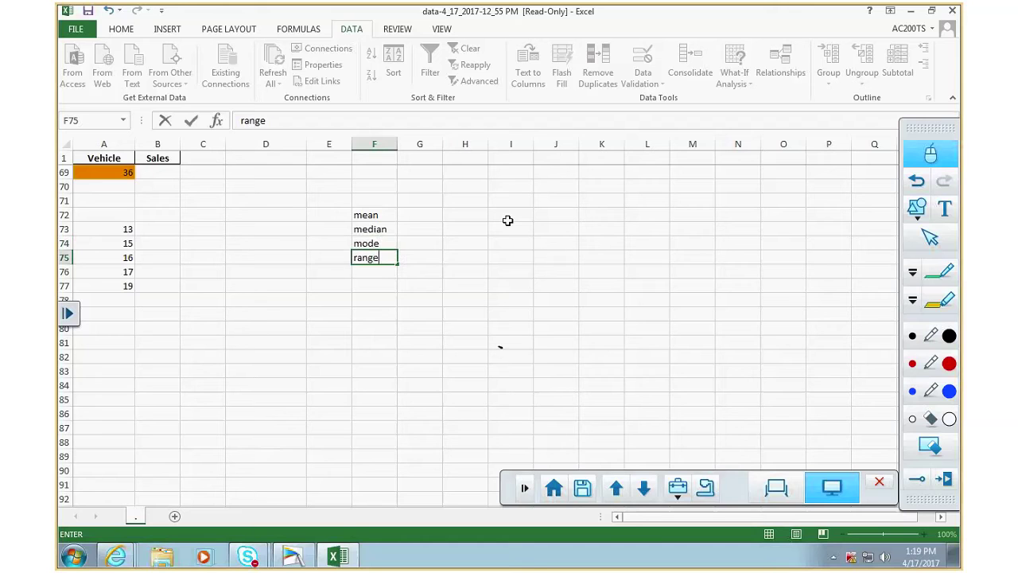
key(Return)
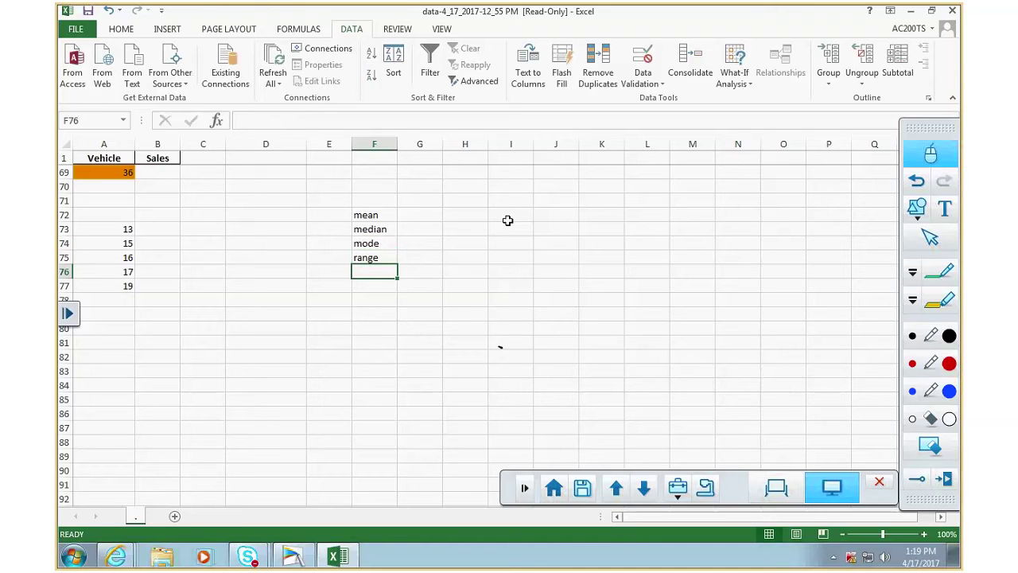
text(mid)
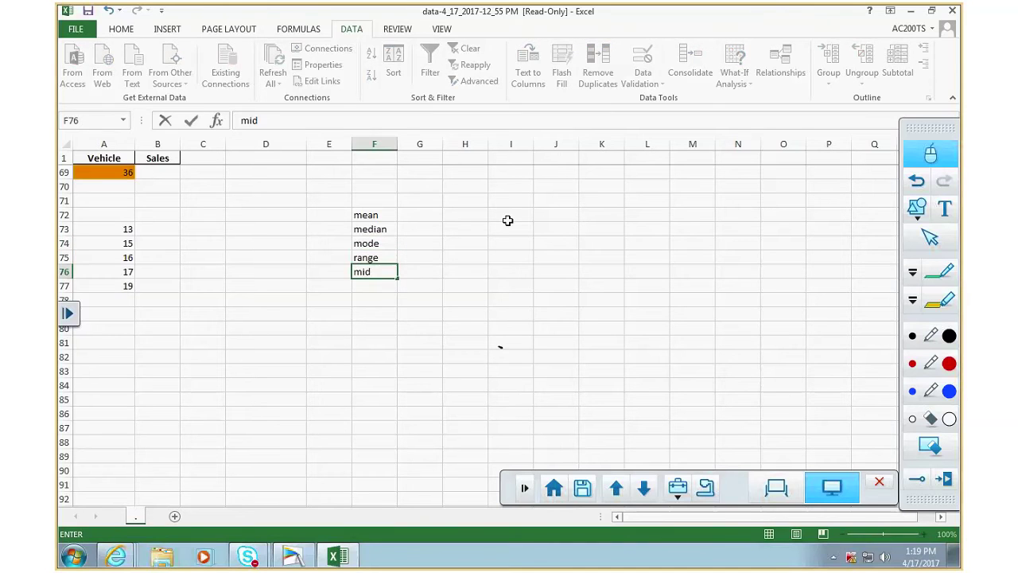
text(range)
key(Return)
text(var)
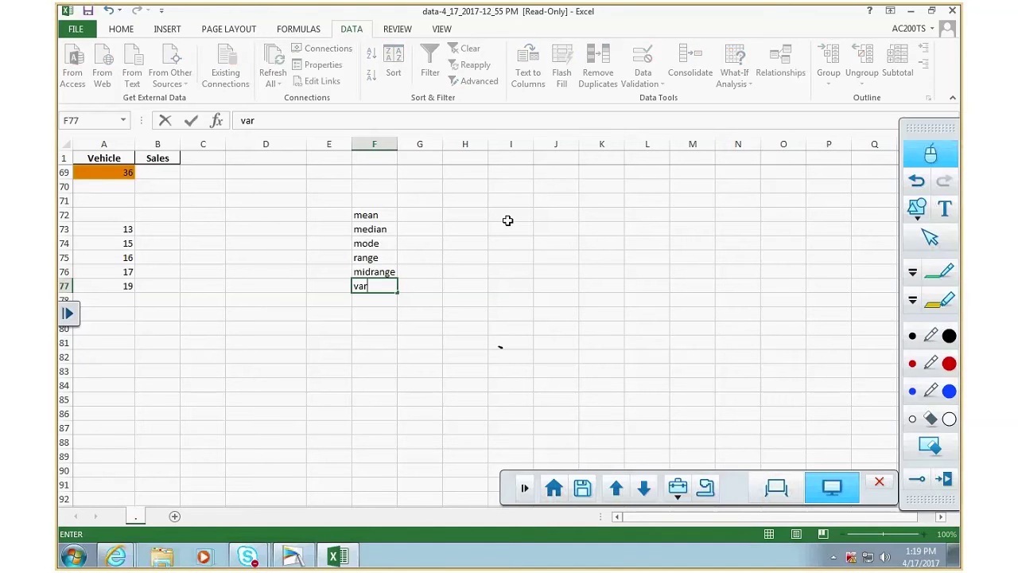
key(Return)
text(sd)
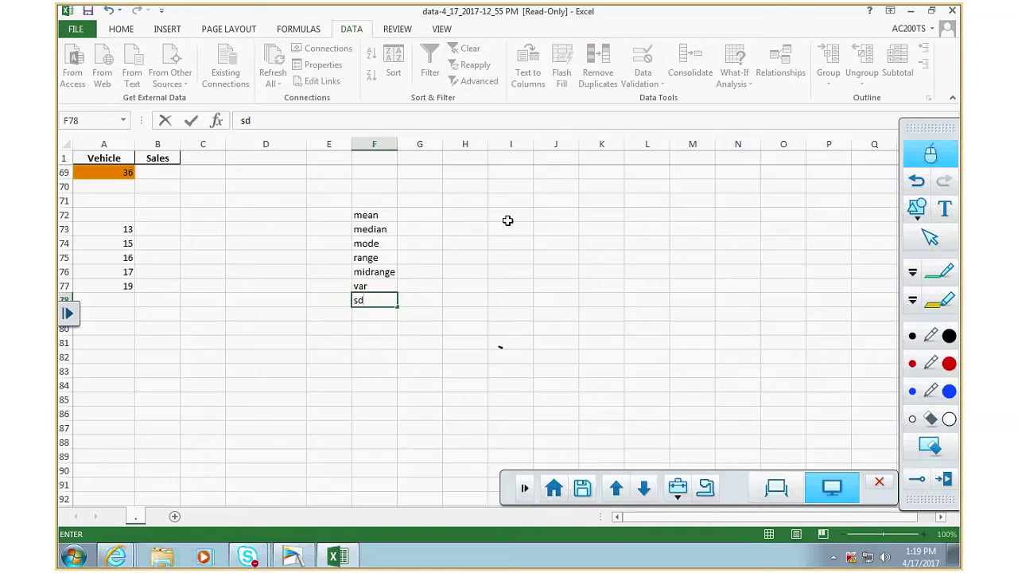
key(Return)
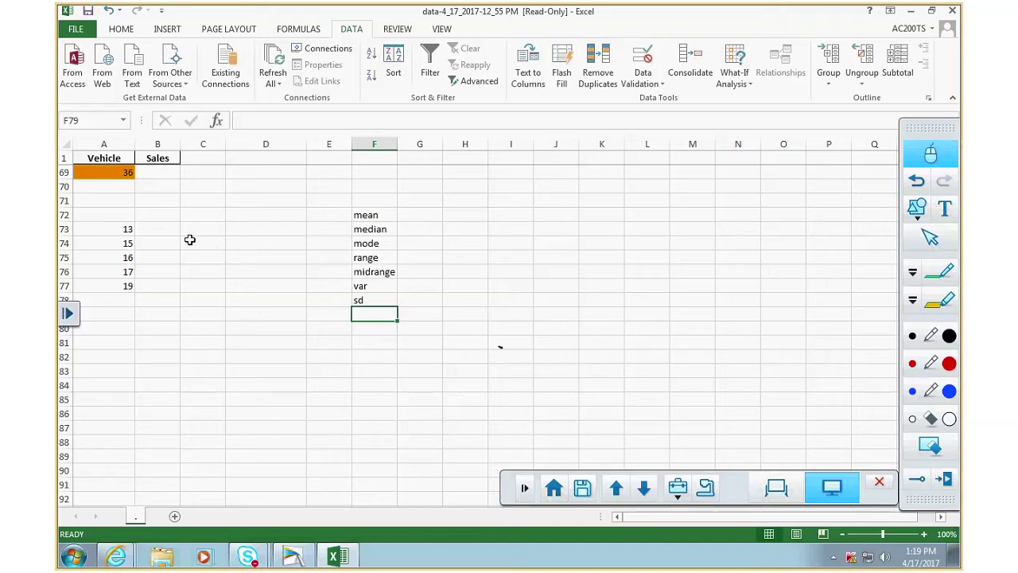
- Calculate the mean in G72 with the formula =SUM(A73:A77)/5
click(422, 213)
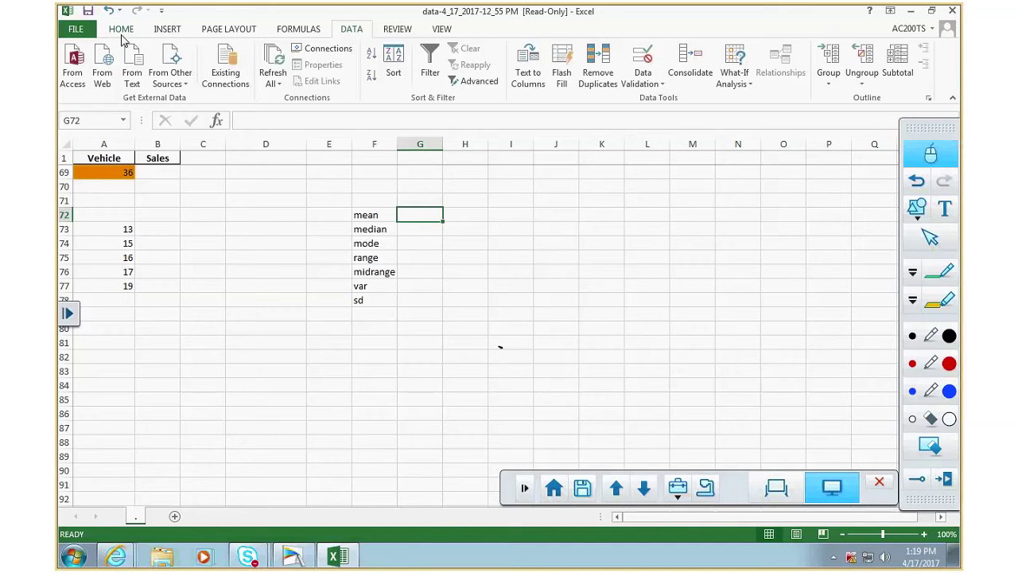
click(121, 32)
click(805, 48)
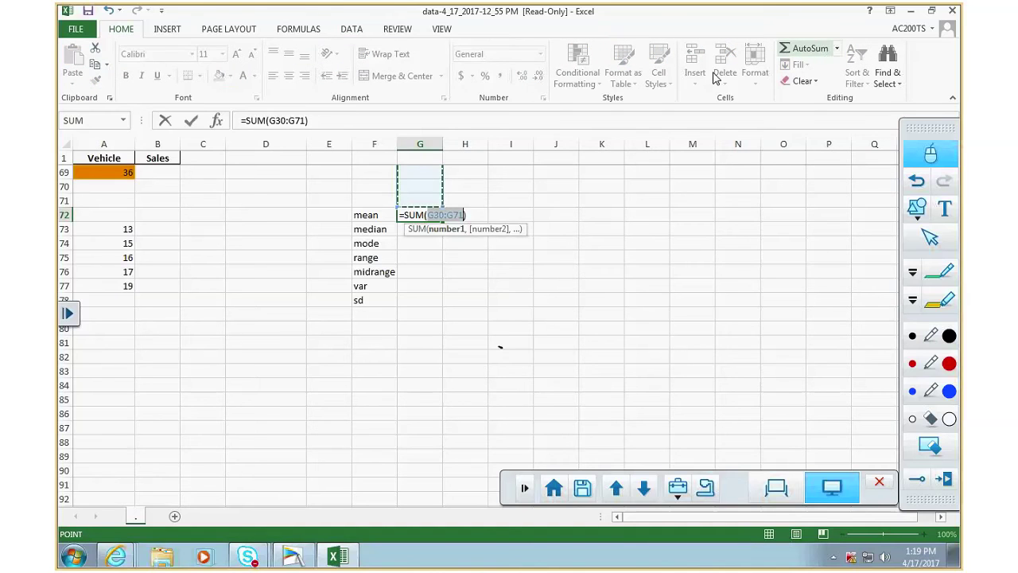
drag(108, 227, 119, 286)
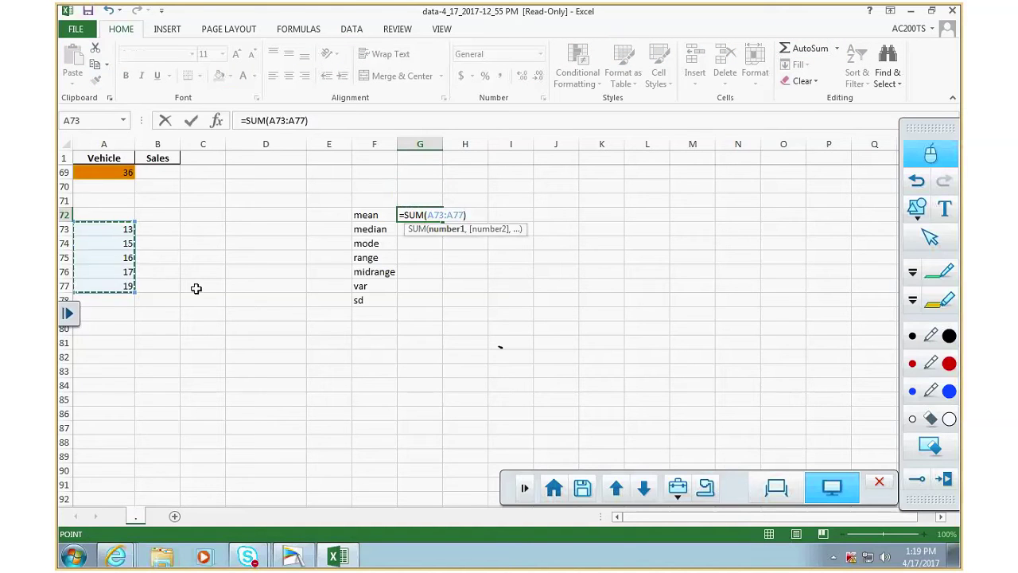
key(F2)
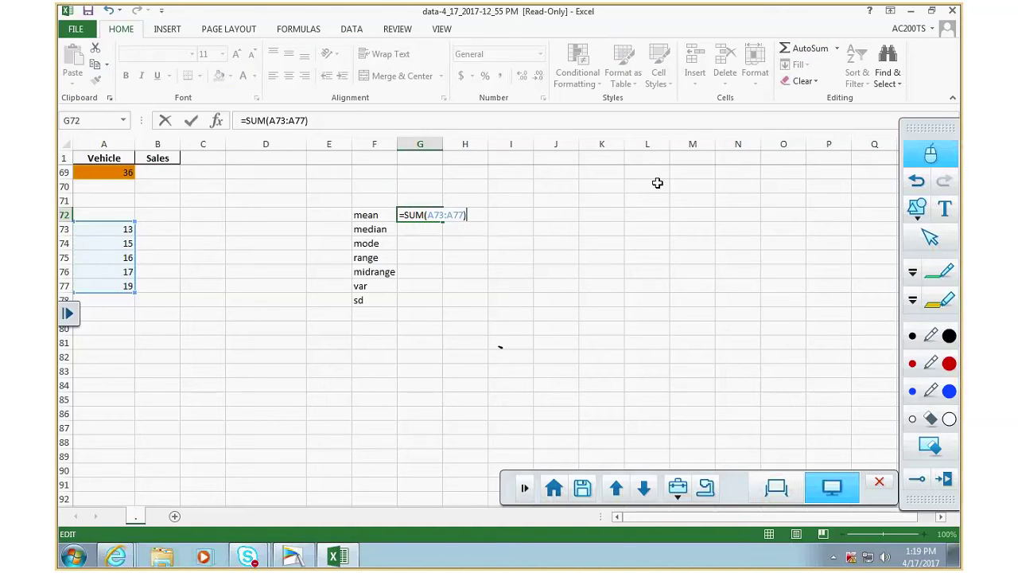
text(/5)
key(Return)
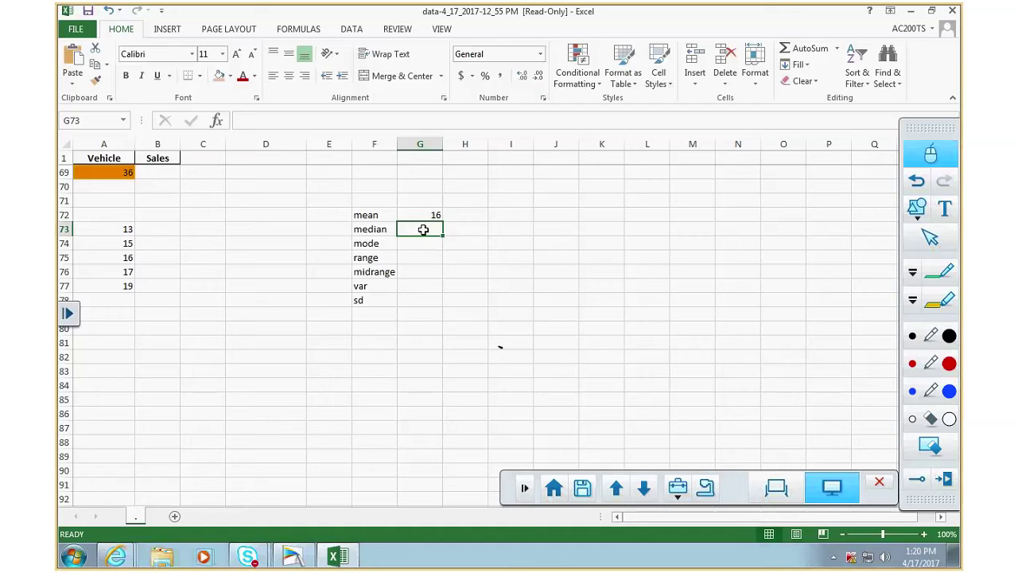
- Set the median in G73 to =A75 and shade both G73 and A75 light orange
text(=)
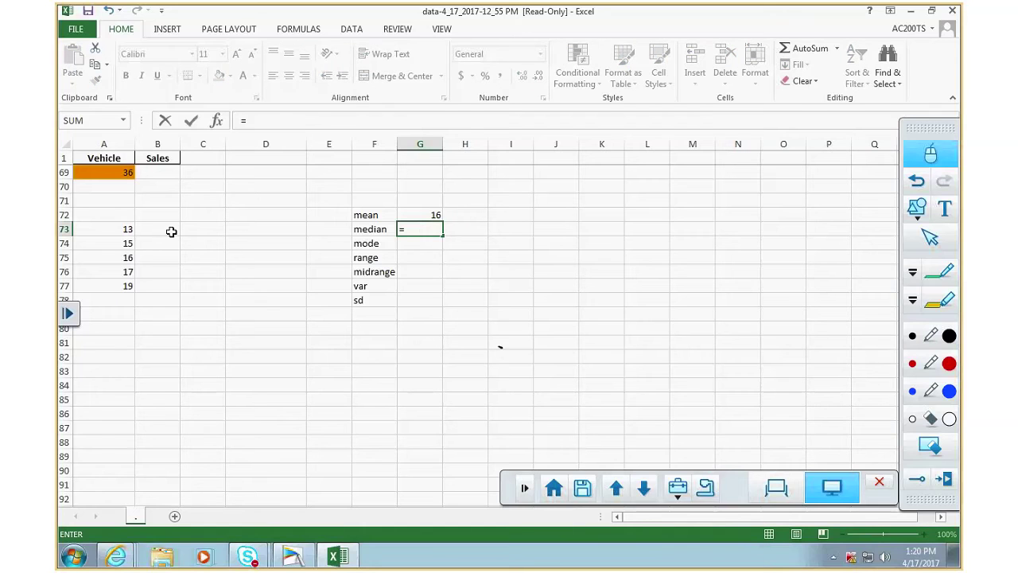
click(121, 259)
key(Return)
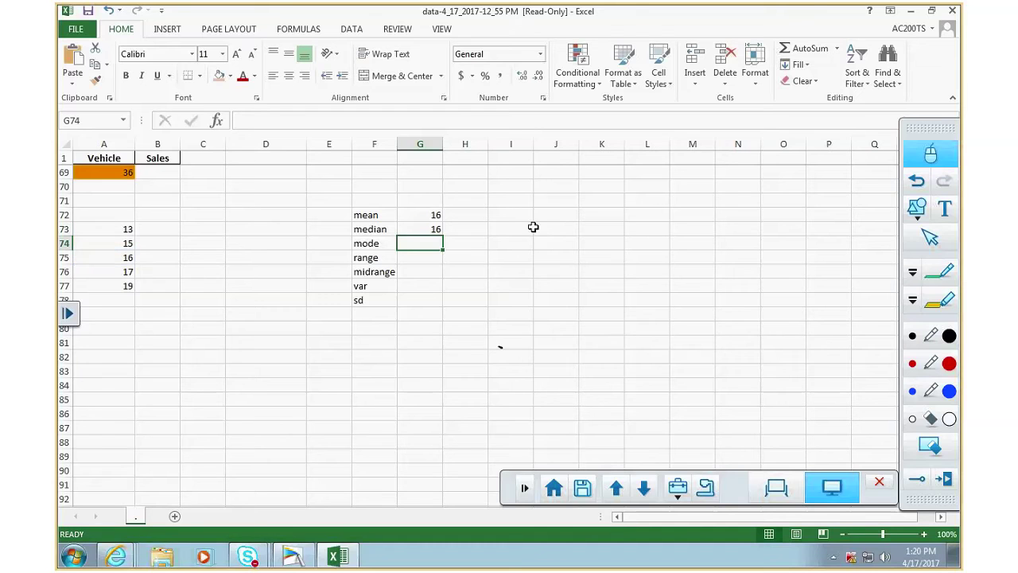
click(408, 229)
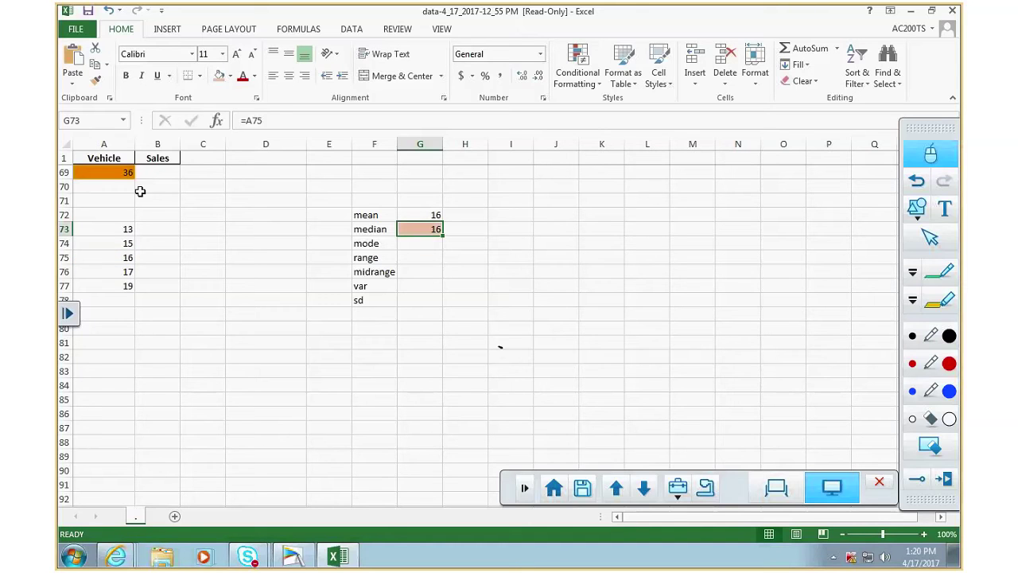
ctrl+click(112, 259)
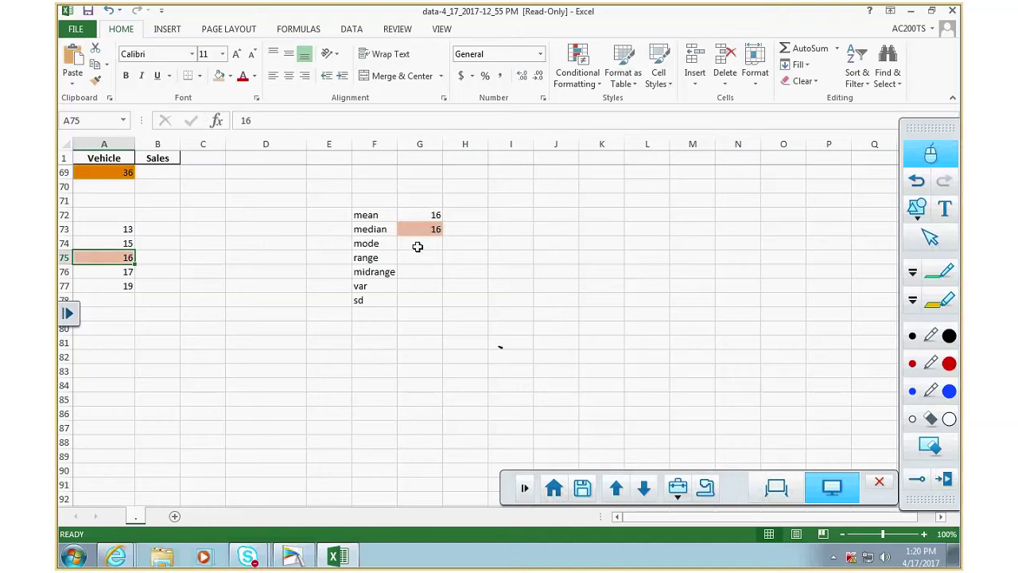
- Enter none as the mode in G74
ctrl+click(416, 244)
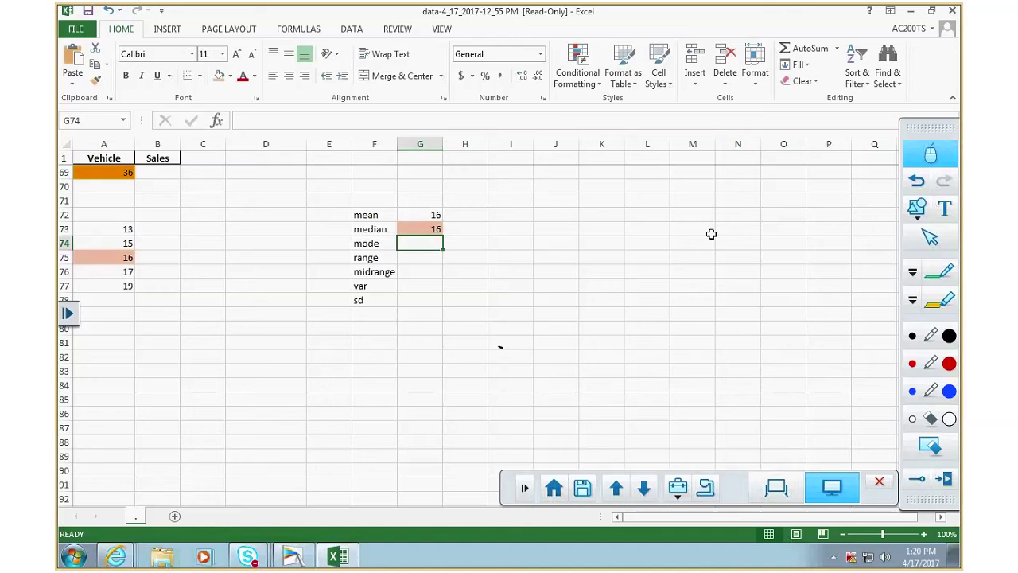
text(non)
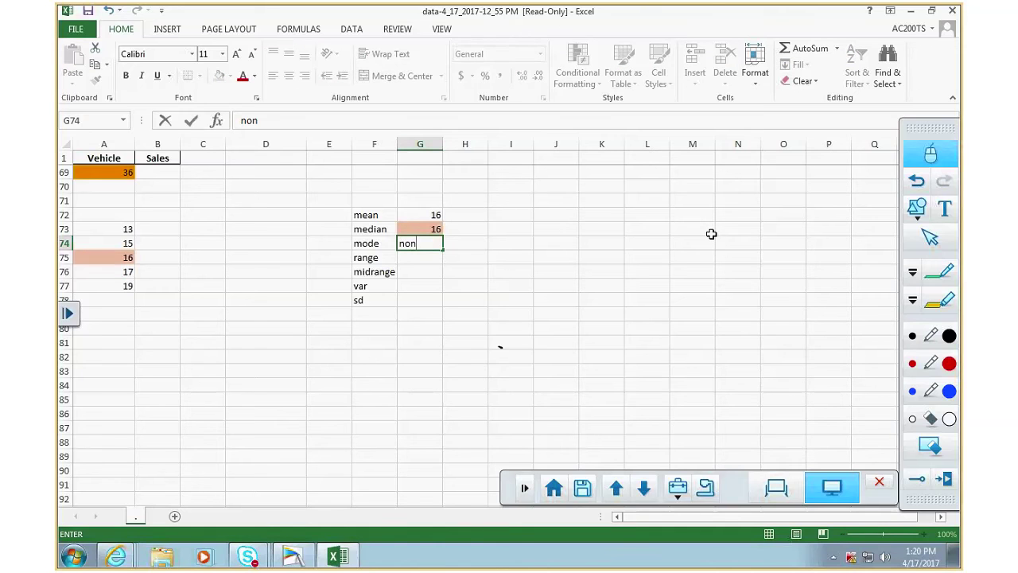
text(e)
key(Return)
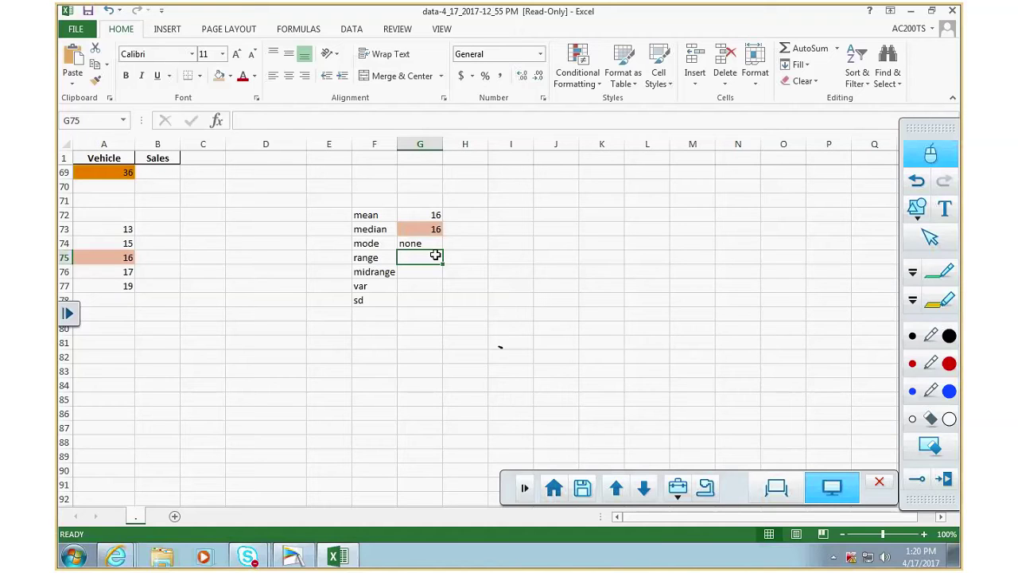
- Calculate the range in G75 by subtracting the smallest number in A73 from the largest in A77
text(=)
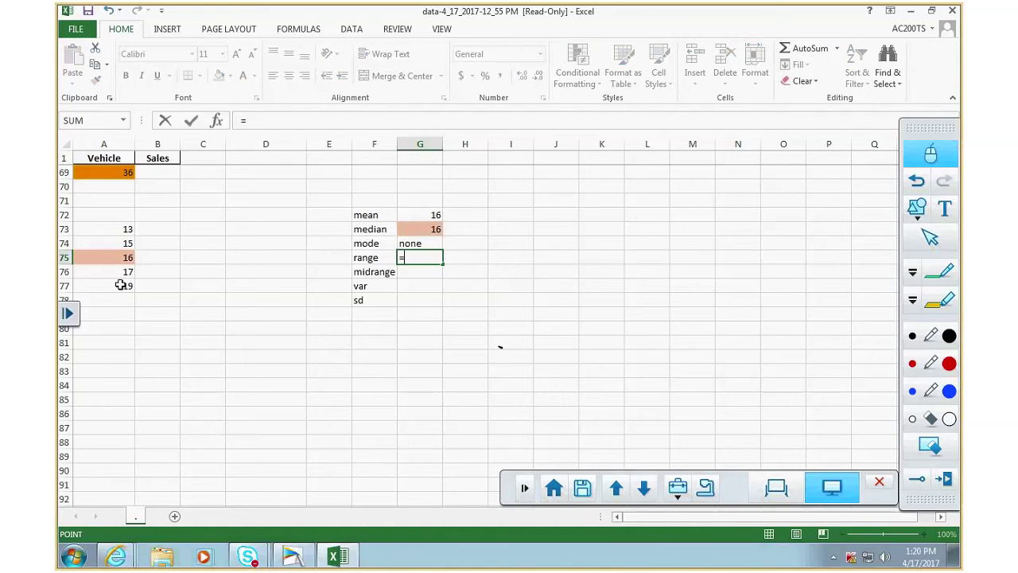
click(120, 285)
text(-)
click(102, 229)
key(Return)
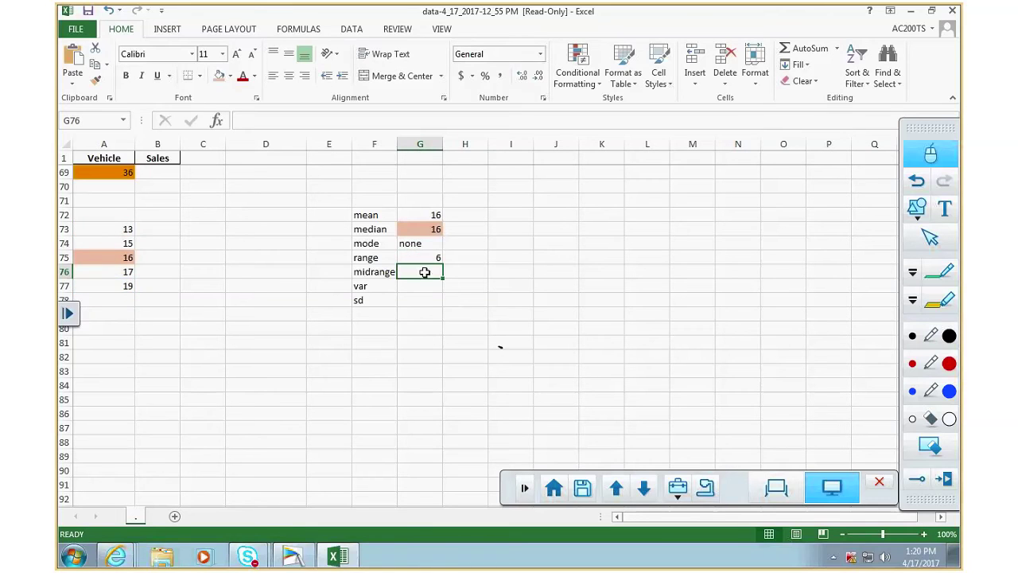
- Calculate the midrange in G76 with the formula =(A77+A73)/2
text(=()
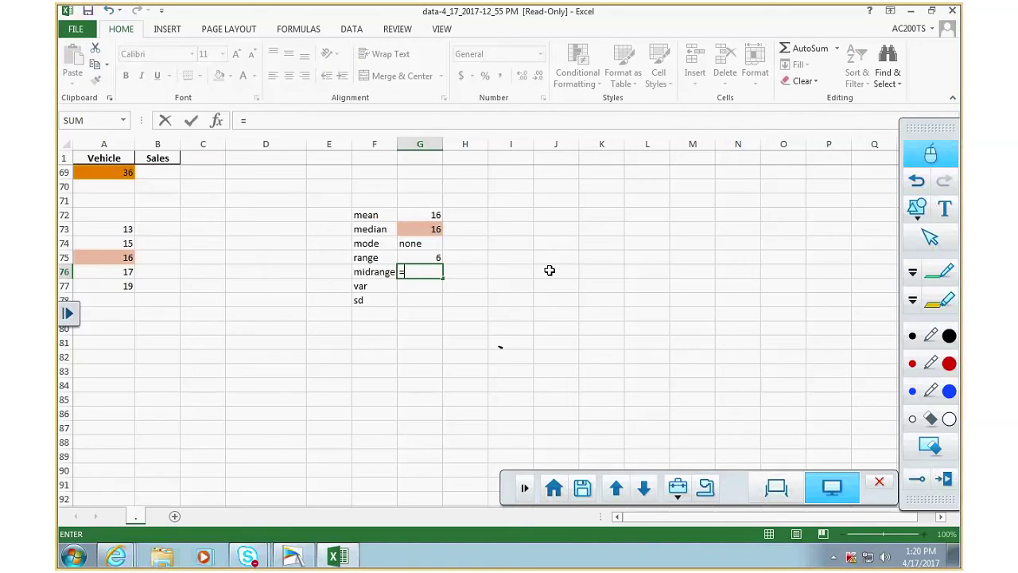
click(116, 285)
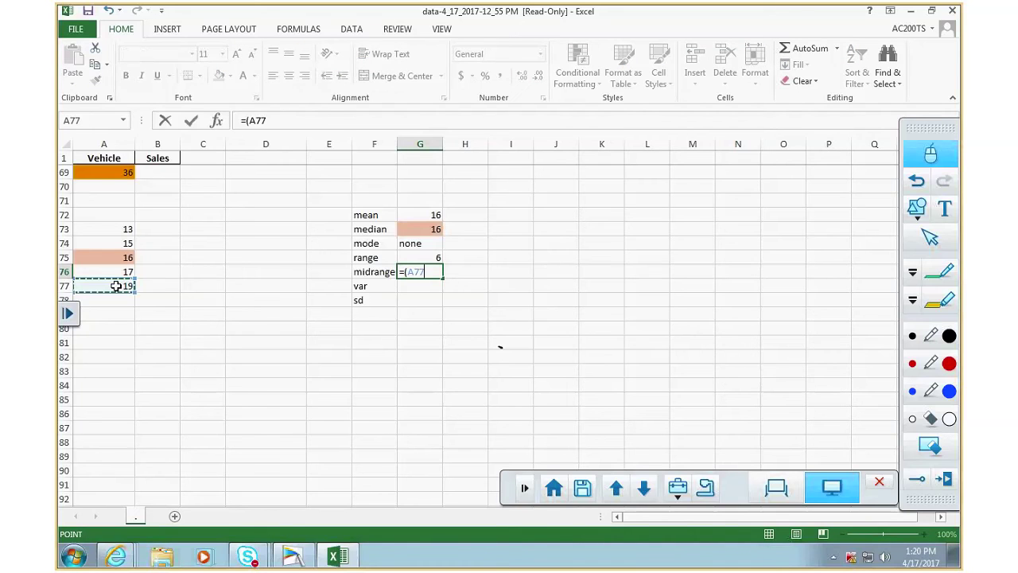
text(+)
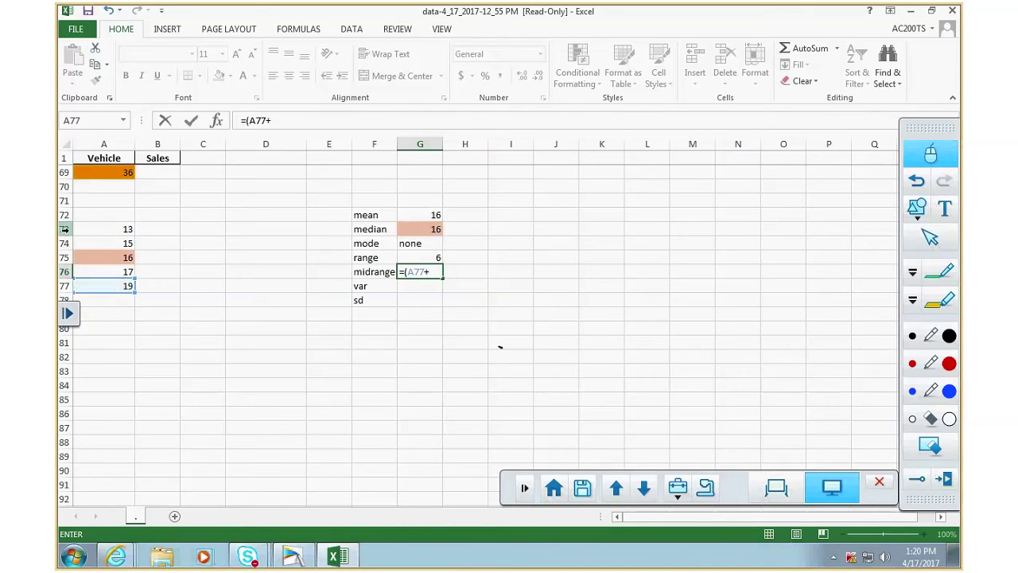
click(98, 233)
text()/2)
key(Return)
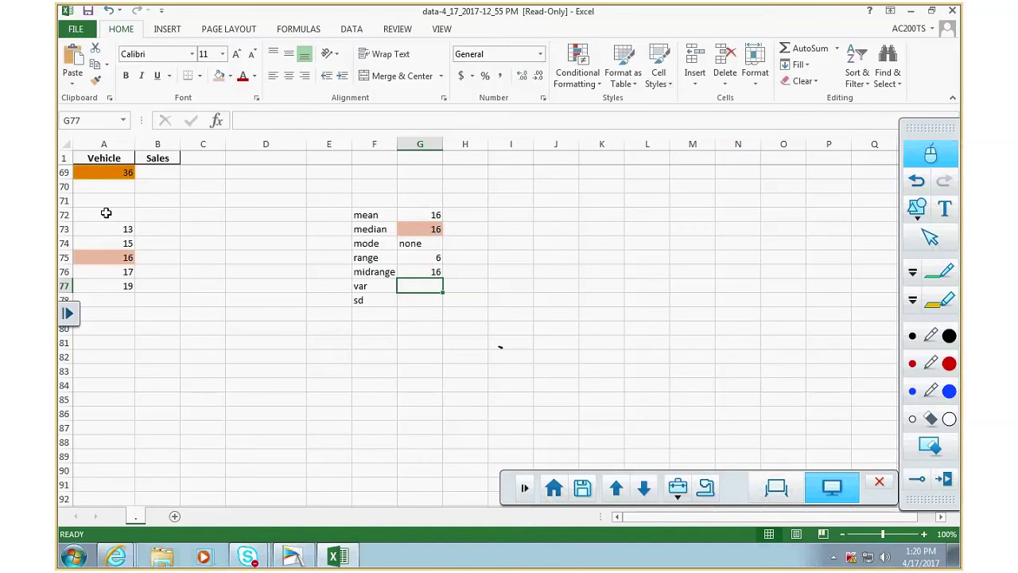
- Add the column headings x in A72 and x-xbar in B72
click(105, 213)
text(x)
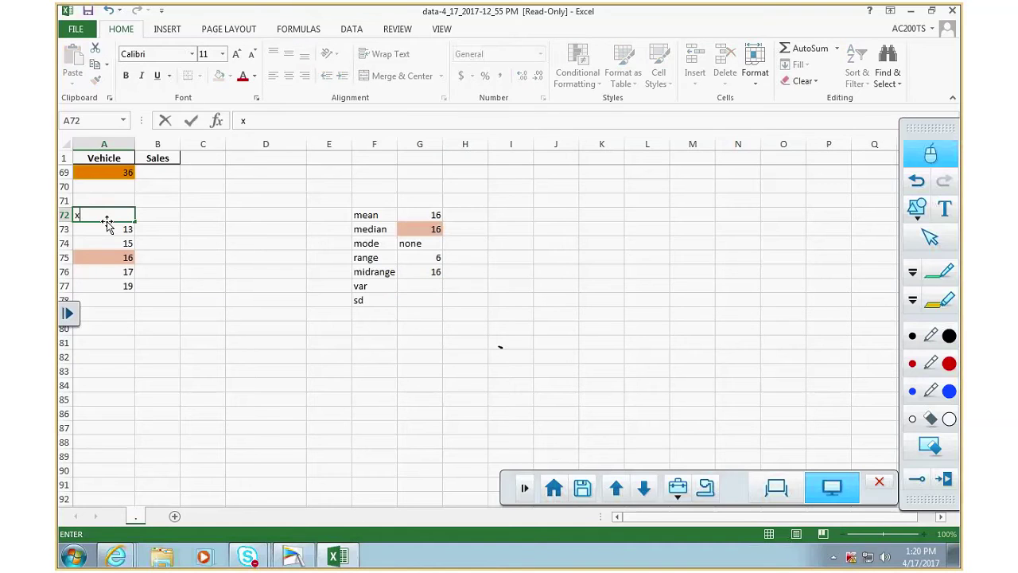
key(Tab)
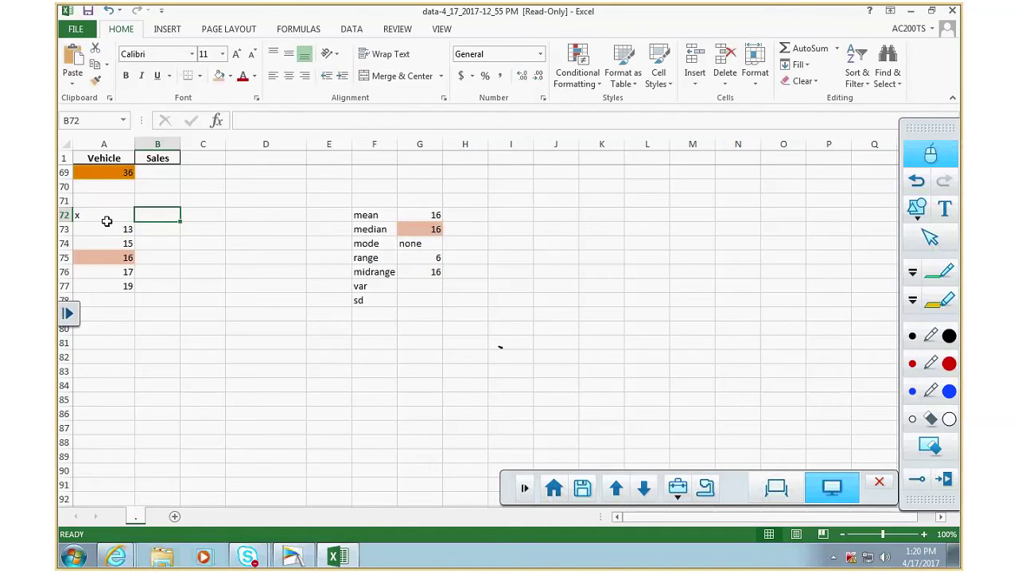
text(x-xbar)
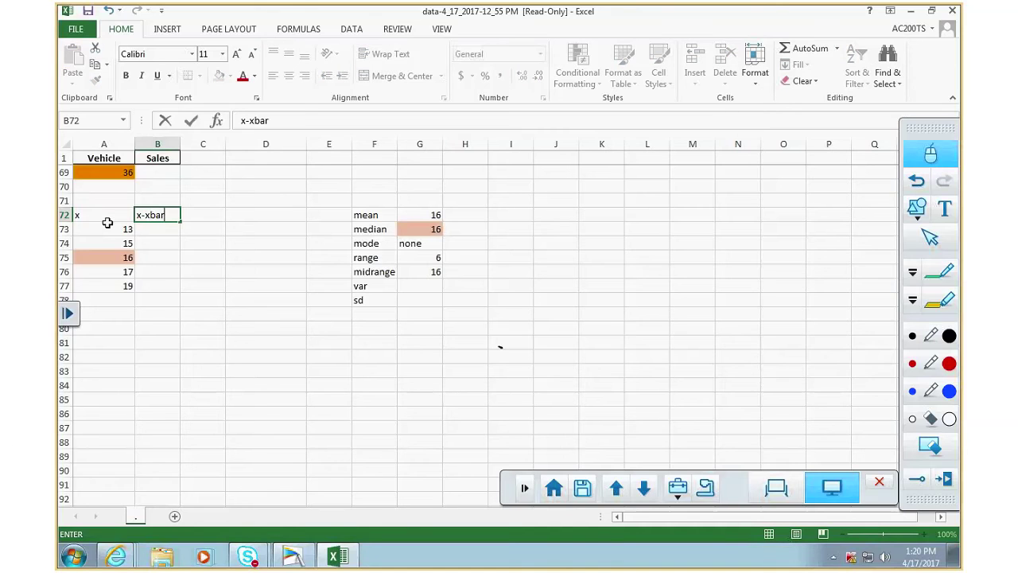
key(Return)
- Enter the deviation formula =A73-$G$72 in B73 and fill it down to B77
text(=)
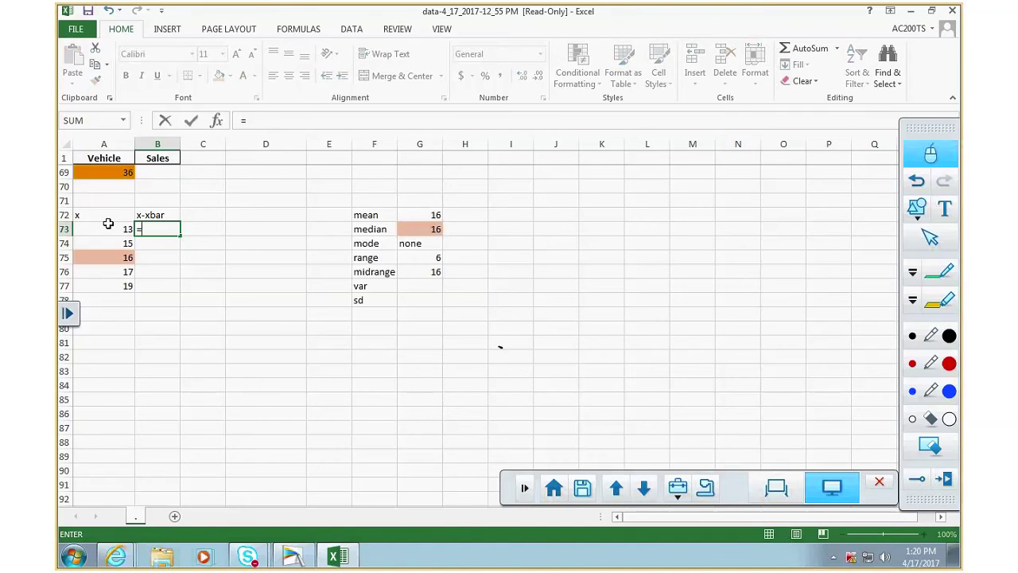
click(90, 229)
text(-)
click(428, 215)
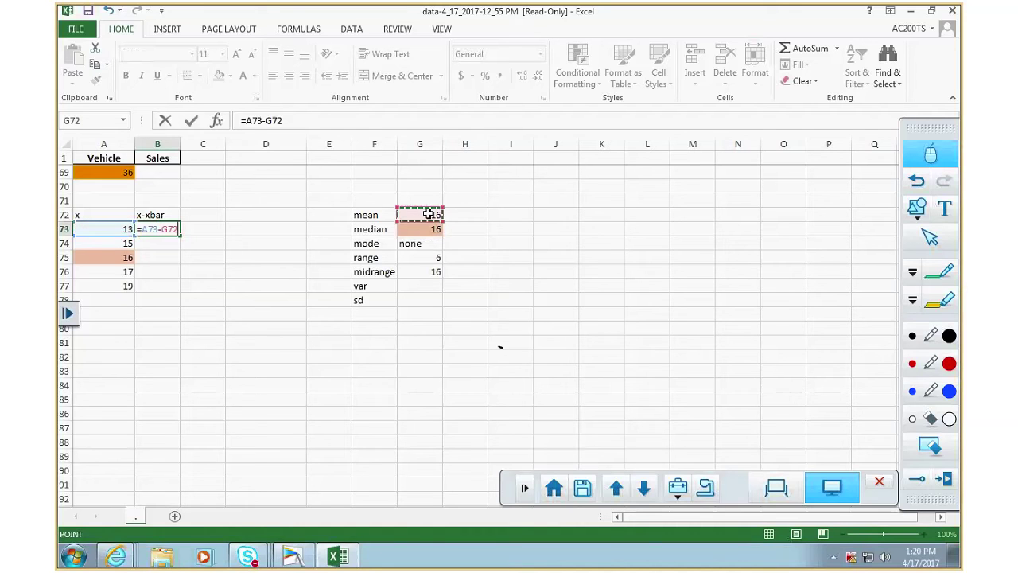
key(F4)
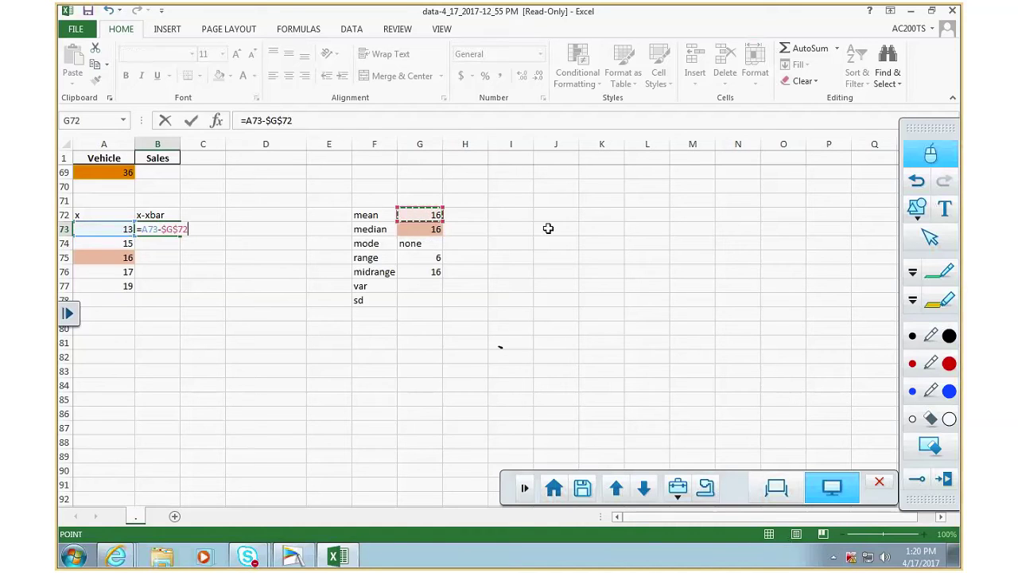
key(Return)
click(157, 230)
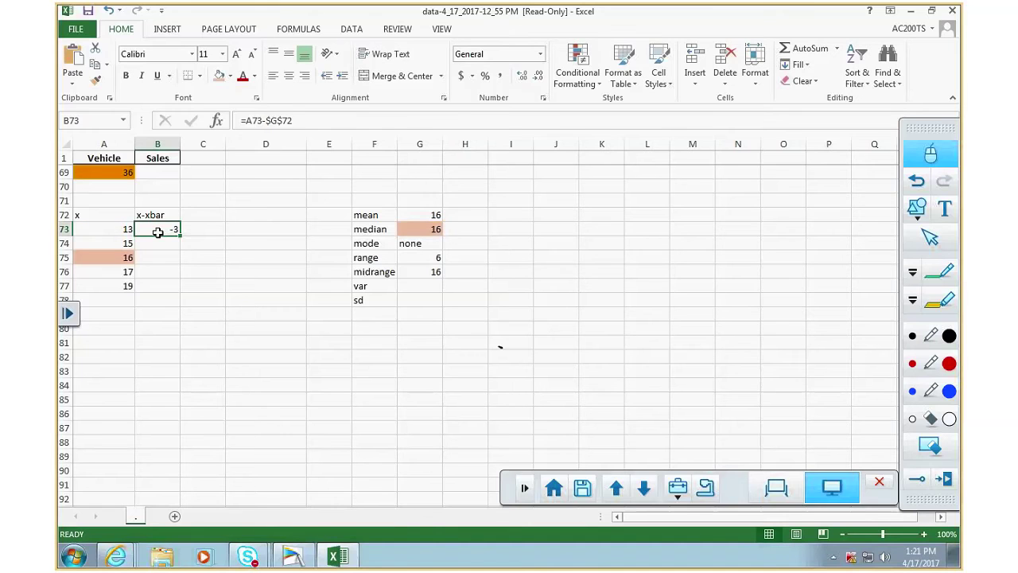
drag(180, 236, 176, 291)
- Add the column heading (x-xbar)^2 in C72
click(202, 215)
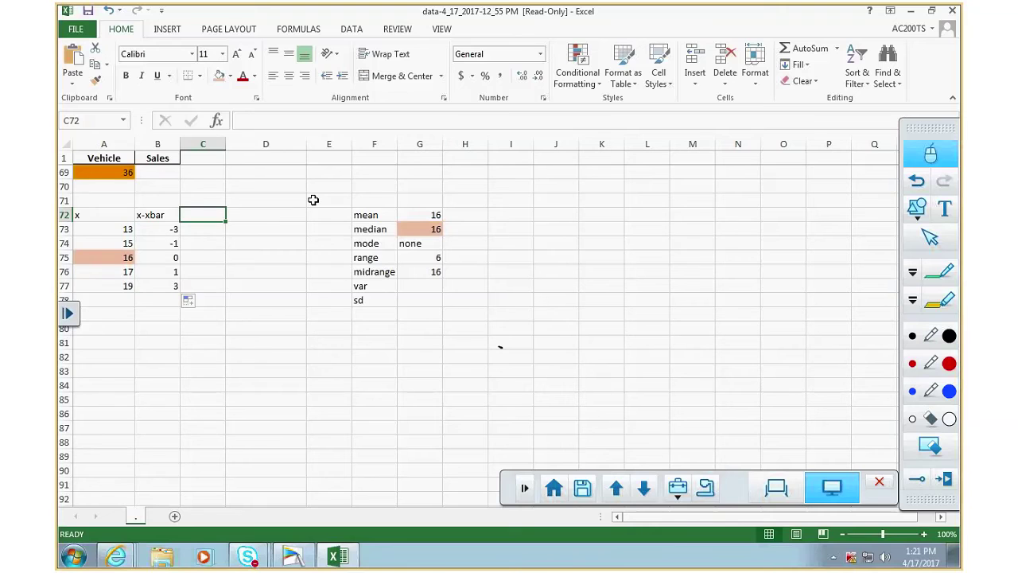
text((x)
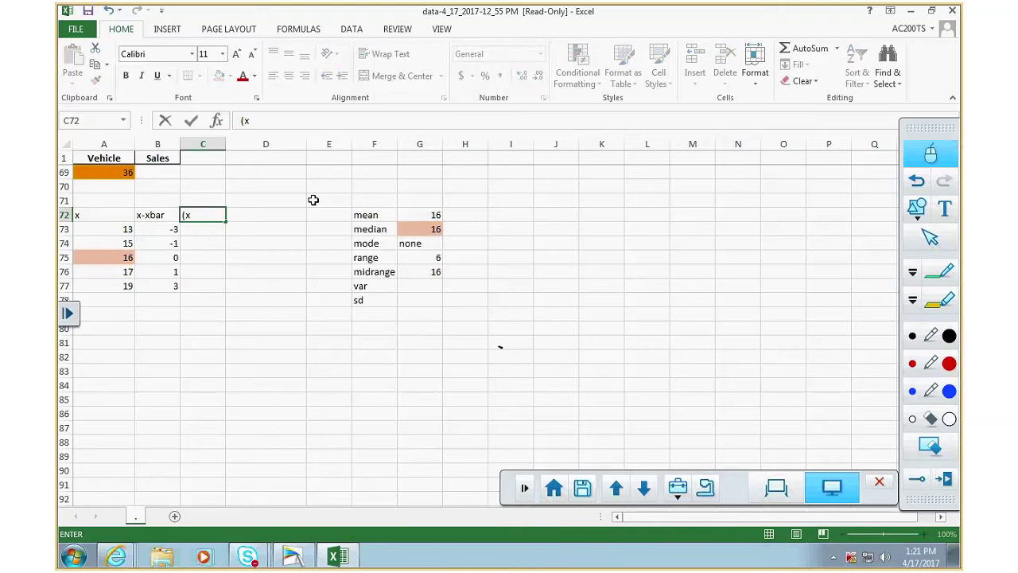
text(-xbar)^2)
key(Return)
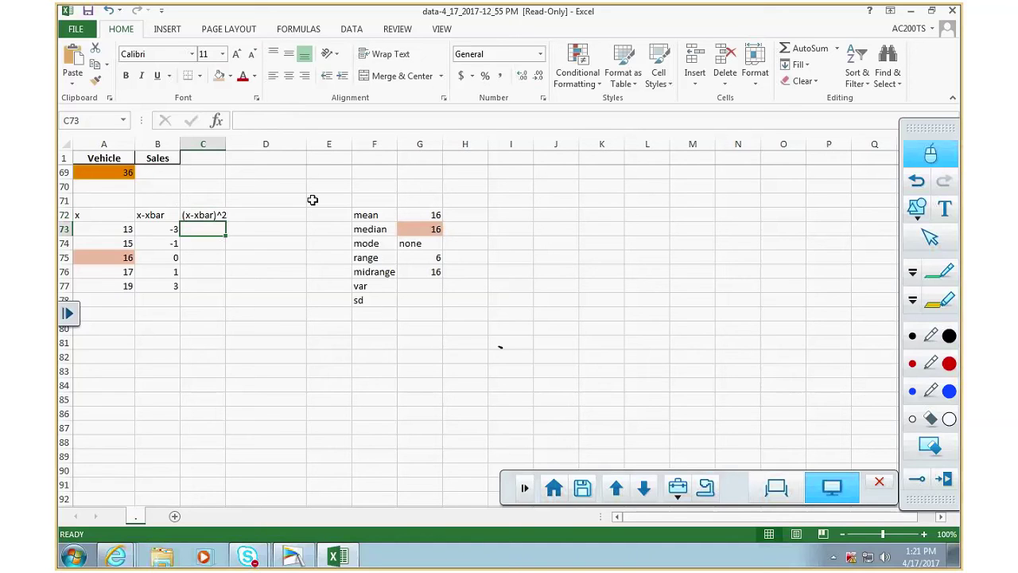
- Enter the squared-deviation formula =B73^2 in C73 and fill it down to C77
text(=)
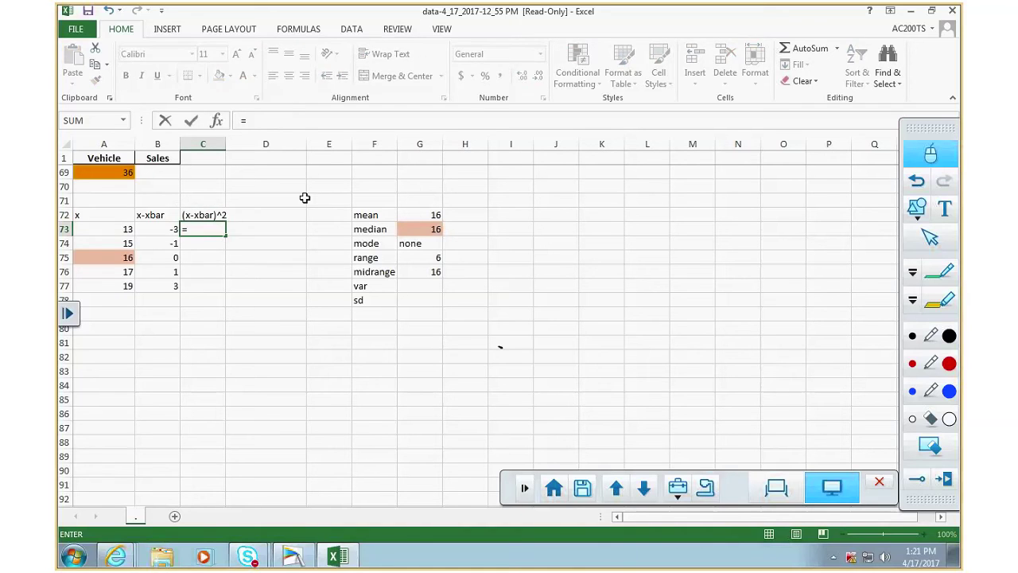
click(171, 229)
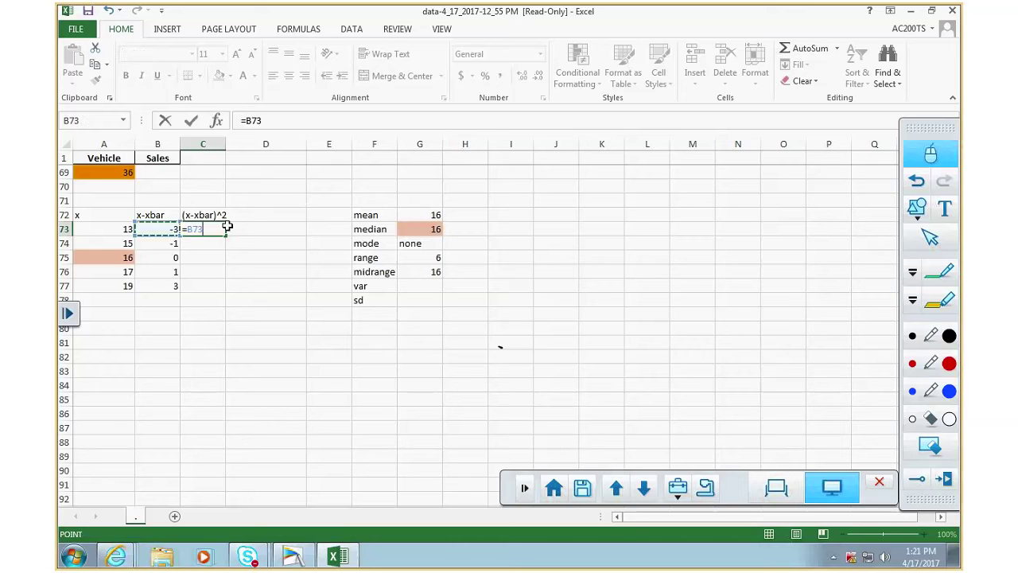
text(^2))
key(Return)
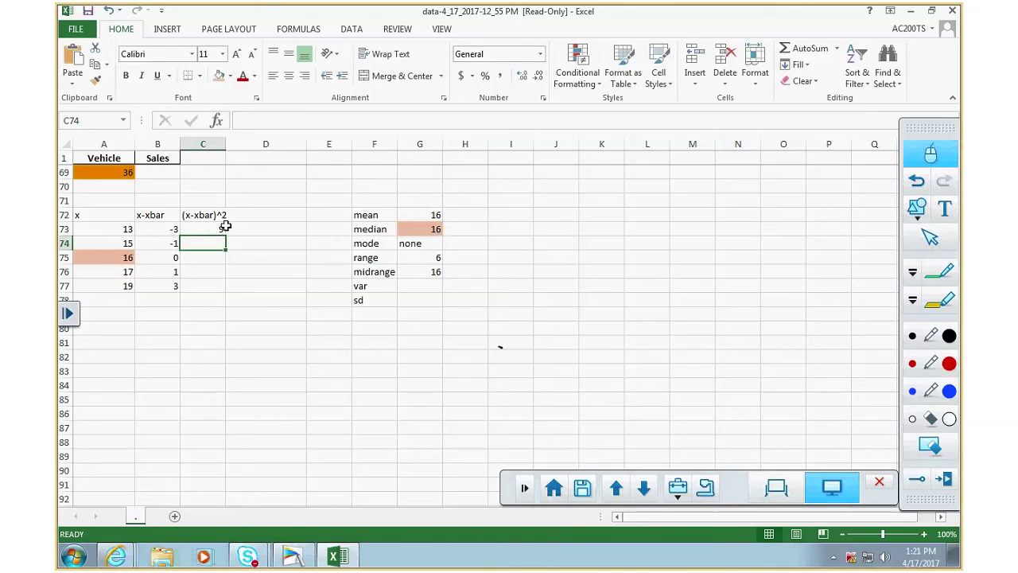
click(225, 227)
drag(225, 235, 227, 287)
- Total the squared deviations in C79 with the formula =SUM(C73:C77)
click(204, 312)
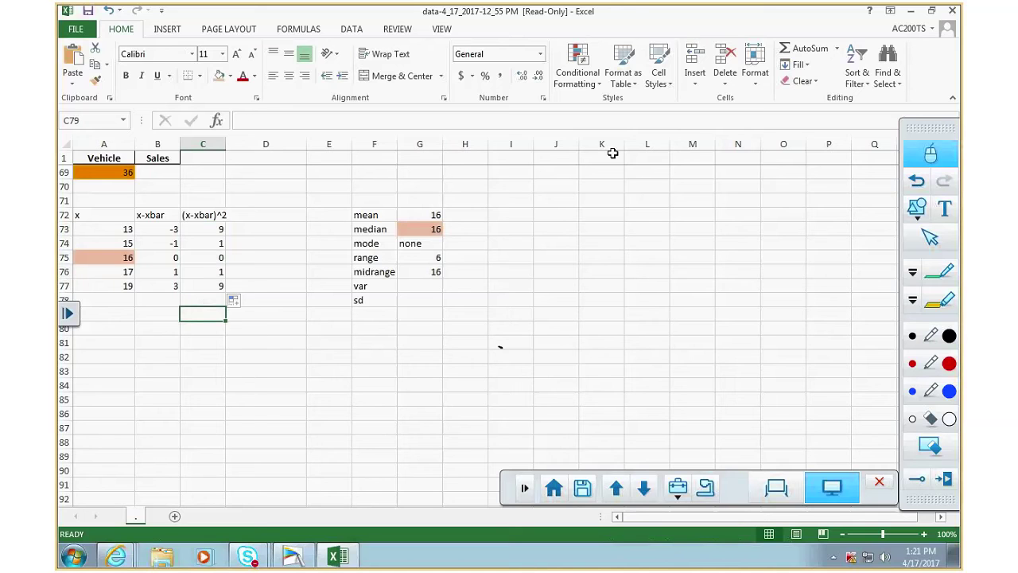
click(786, 49)
drag(196, 230, 203, 284)
key(Return)
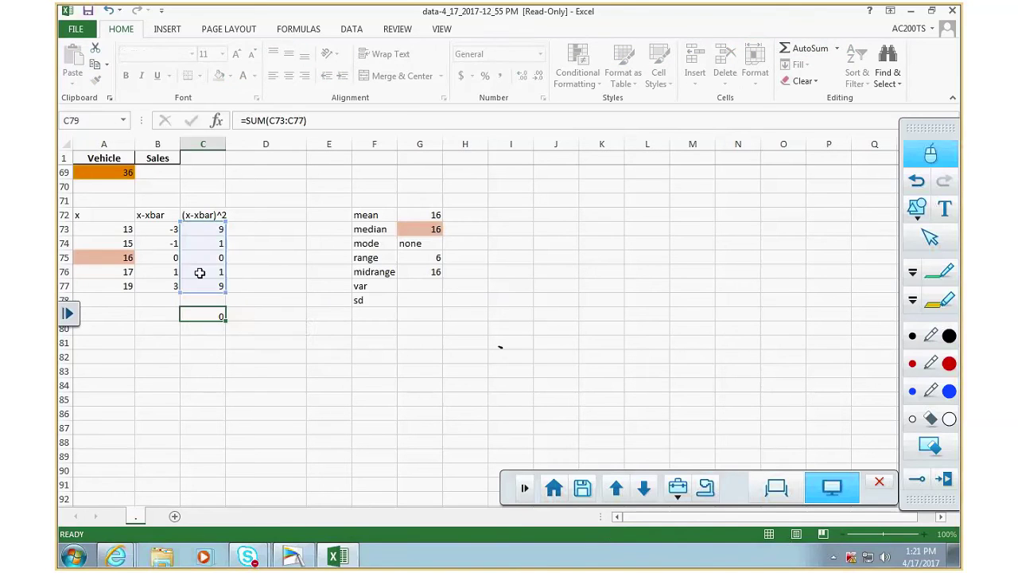
- Calculate the variance in G77 with the formula =C79/4
click(417, 285)
text(=)
click(193, 317)
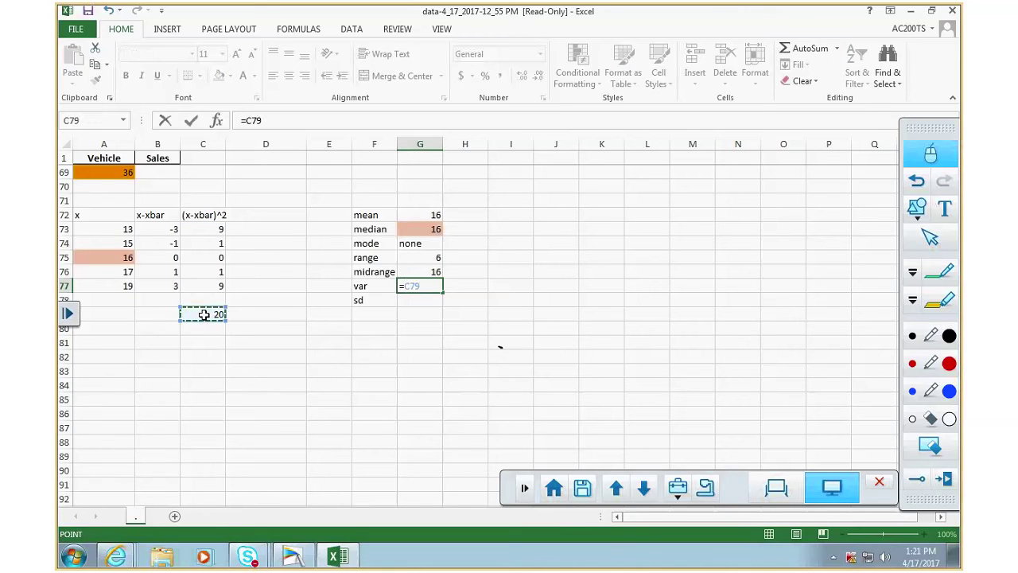
text(/)
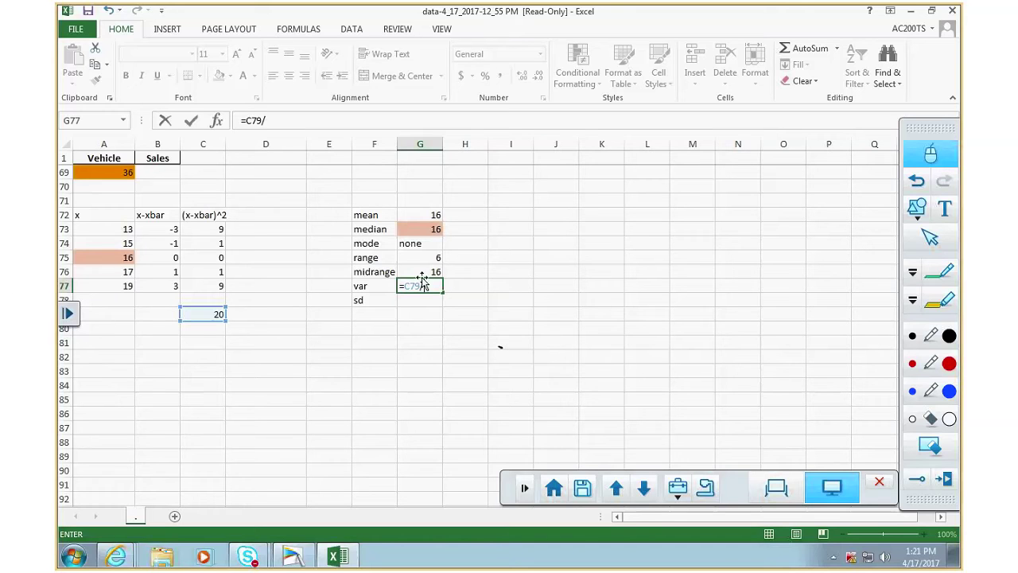
text(4)
key(Return)
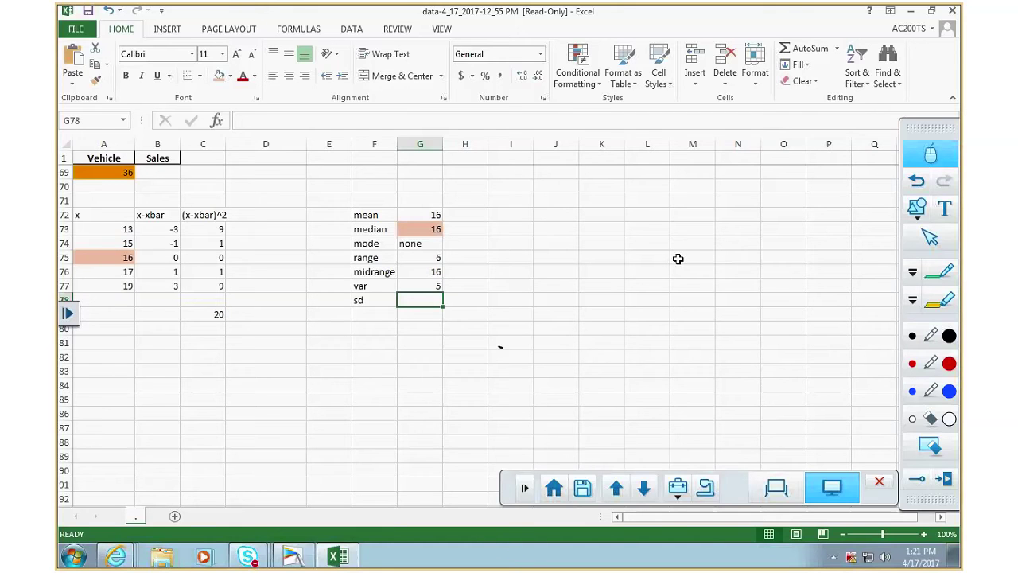
- Calculate the standard deviation in G78 with the formula =G77^0.5
text(=)
key(Up)
text(^)
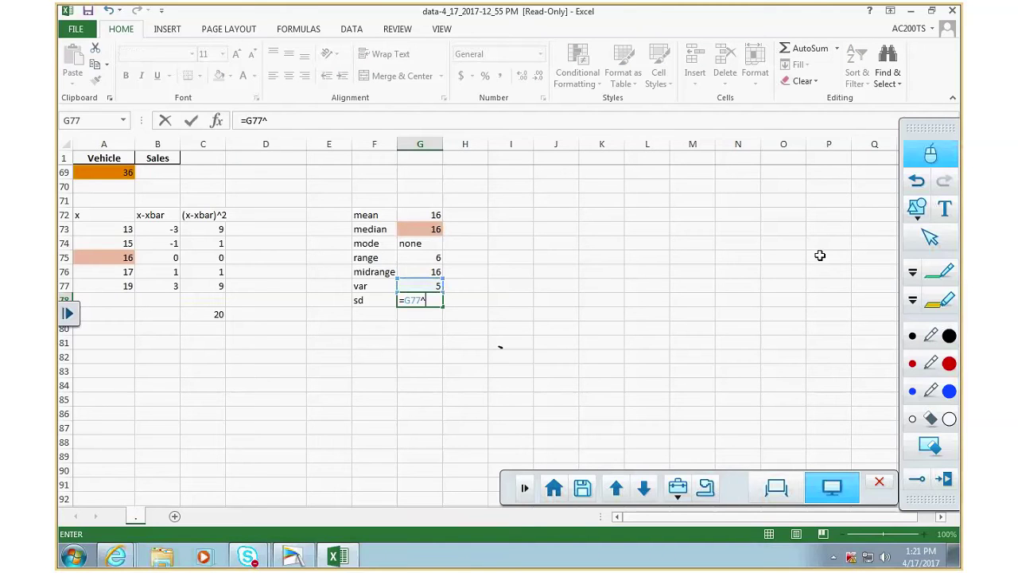
text(0.5)
key(Return)
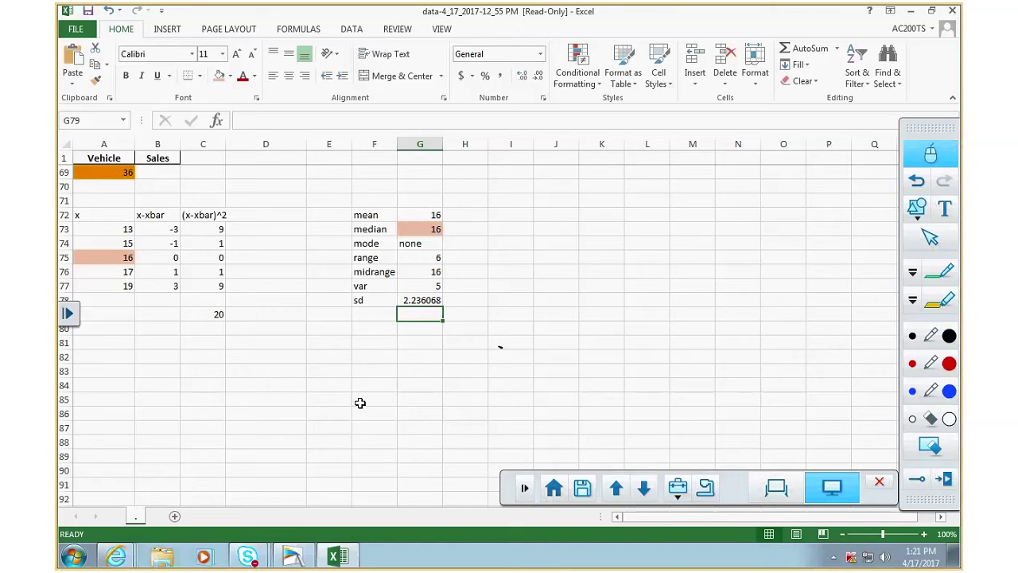
- Bring up exercise 12.4.20 in Internet Explorer and arrange its narrowed window beside a restored-down Excel window
click(120, 556)
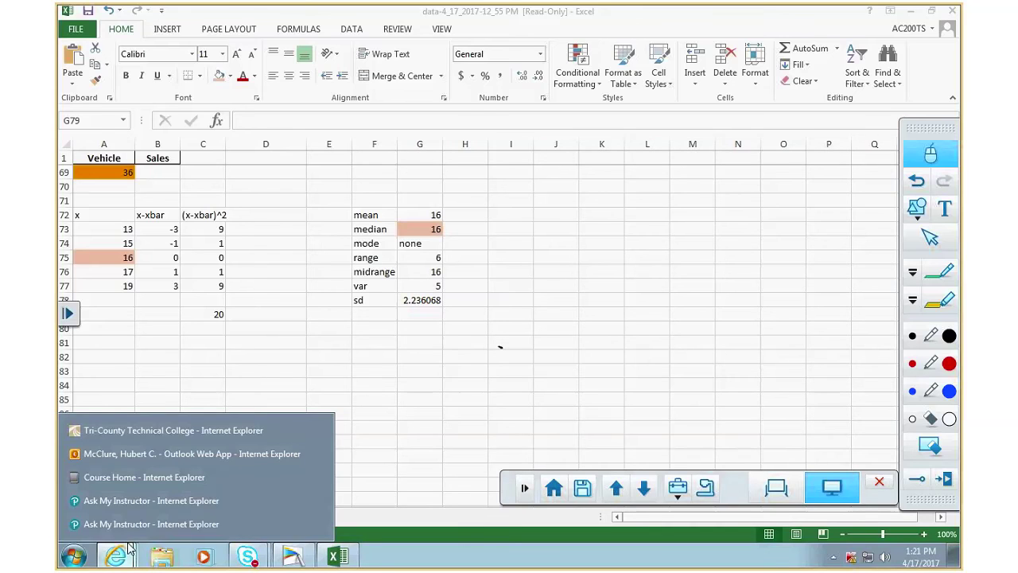
click(138, 528)
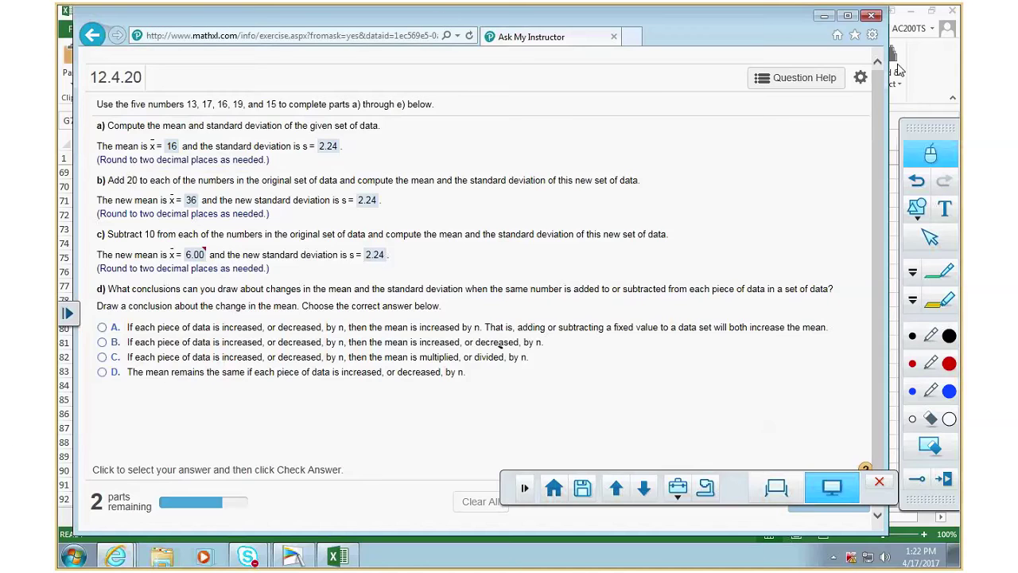
drag(885, 151, 457, 147)
click(479, 146)
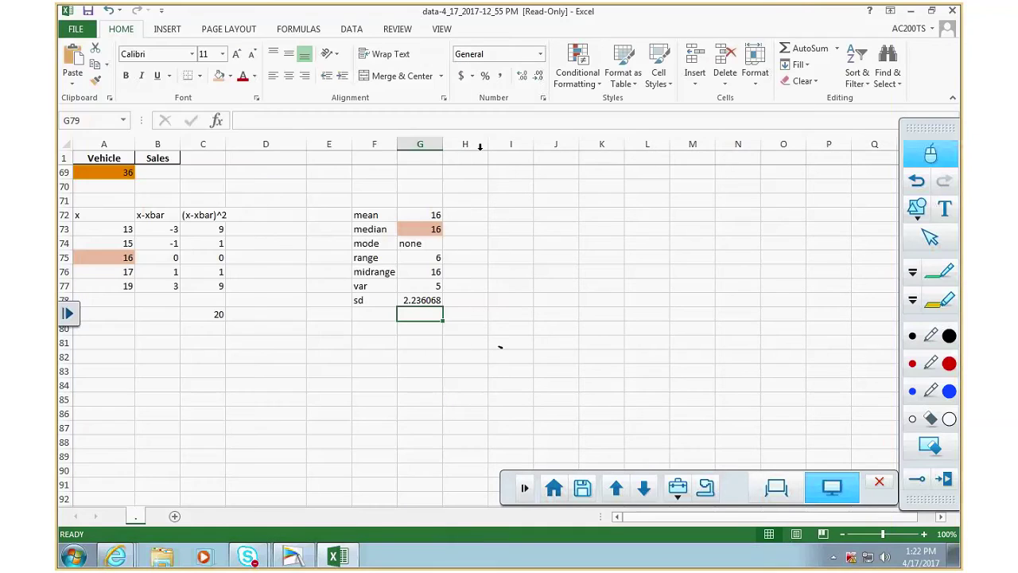
click(931, 11)
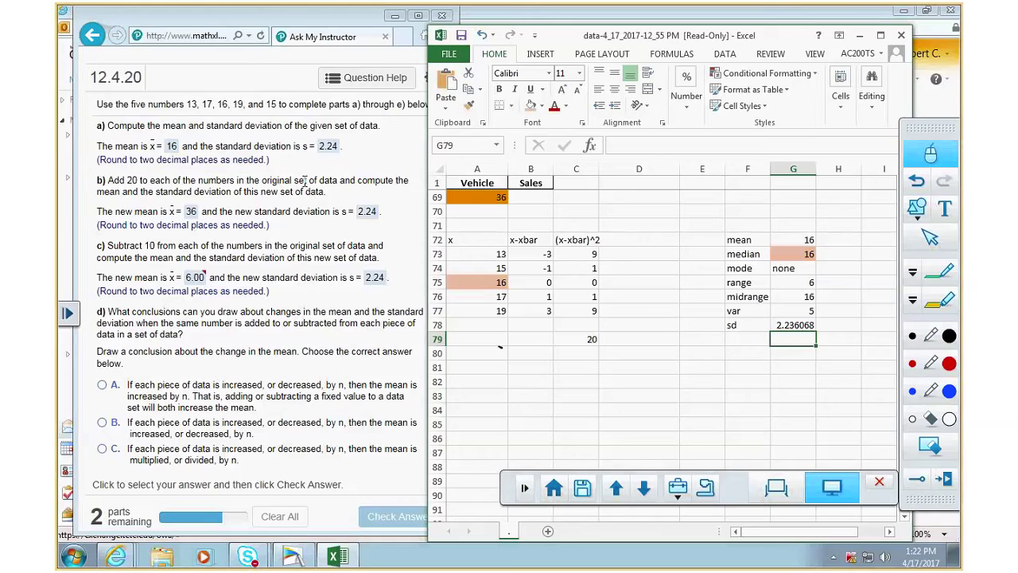
- For part b, replace the x values in A73 to A77 with 33, 35, 36, 37 and 39
click(477, 253)
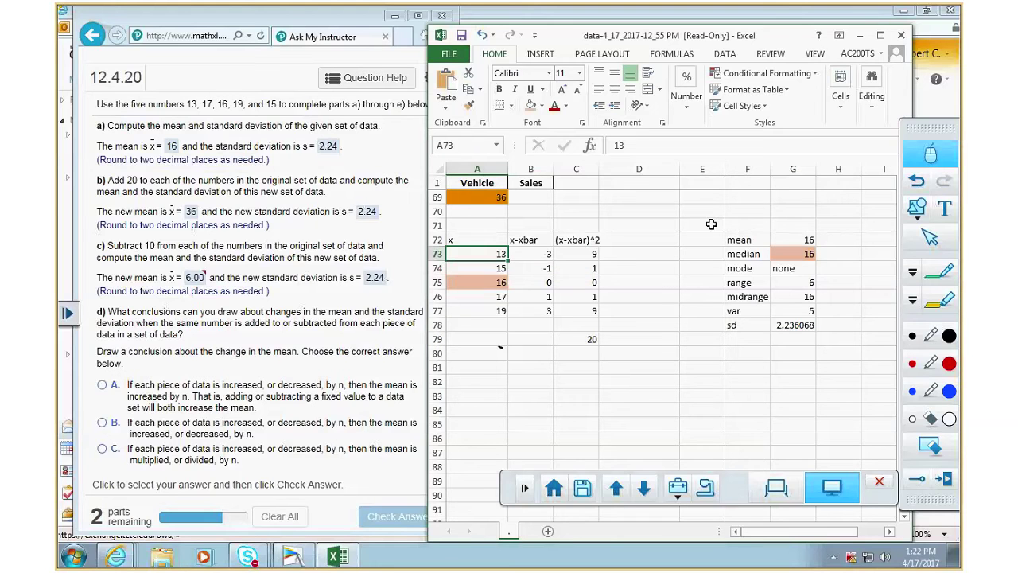
text(330)
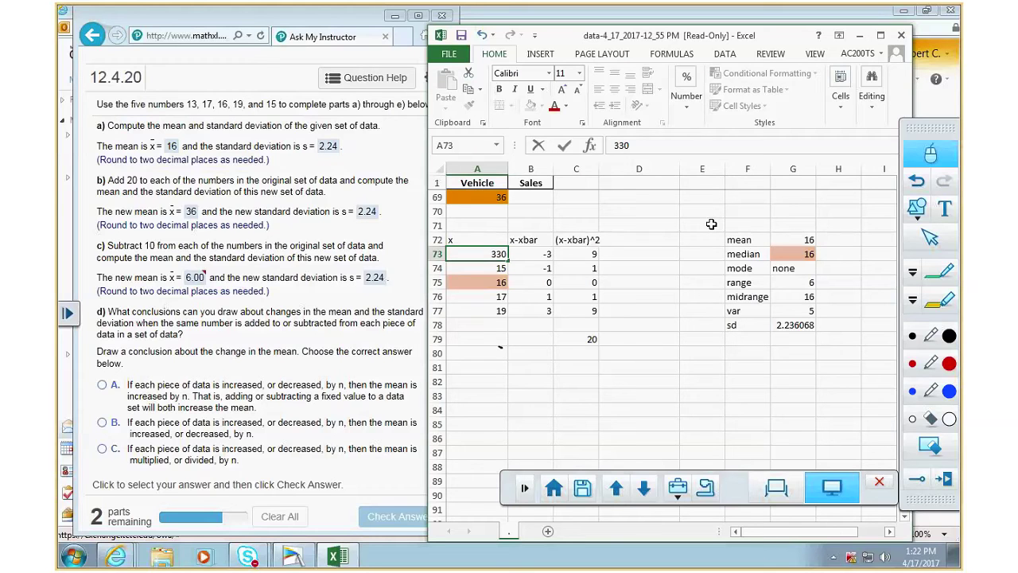
key(BackSpace)
key(Return)
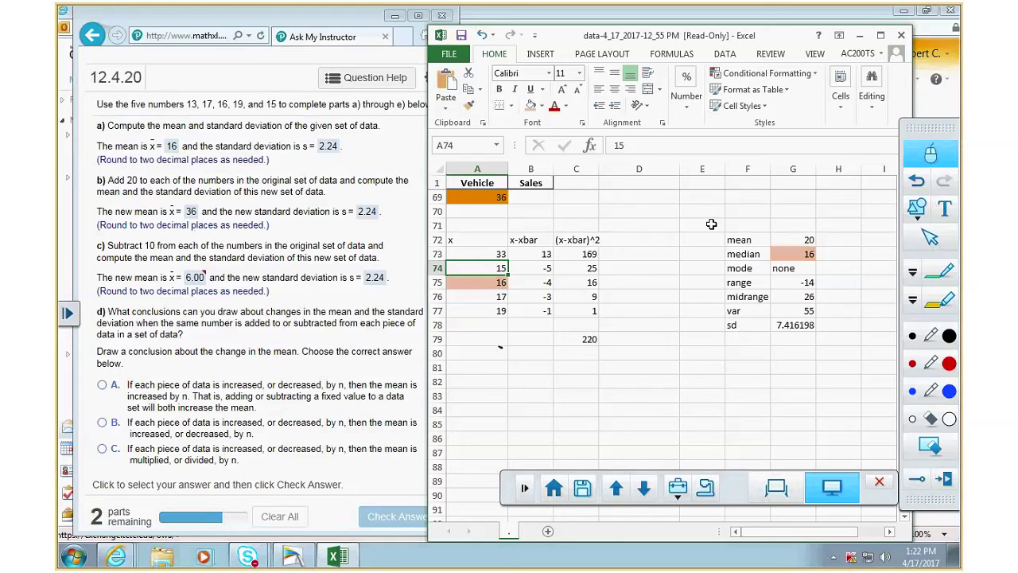
text(35)
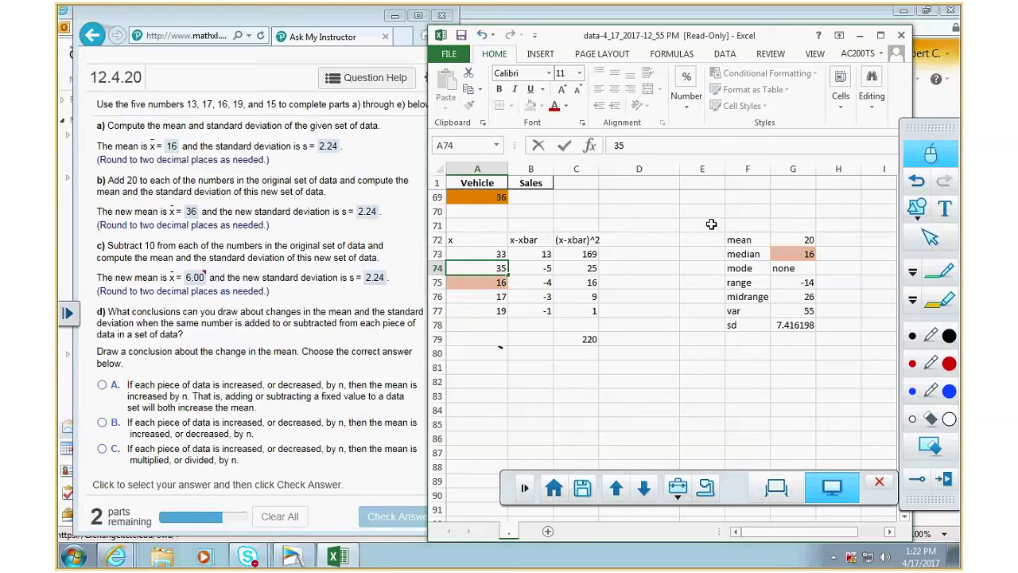
key(Return)
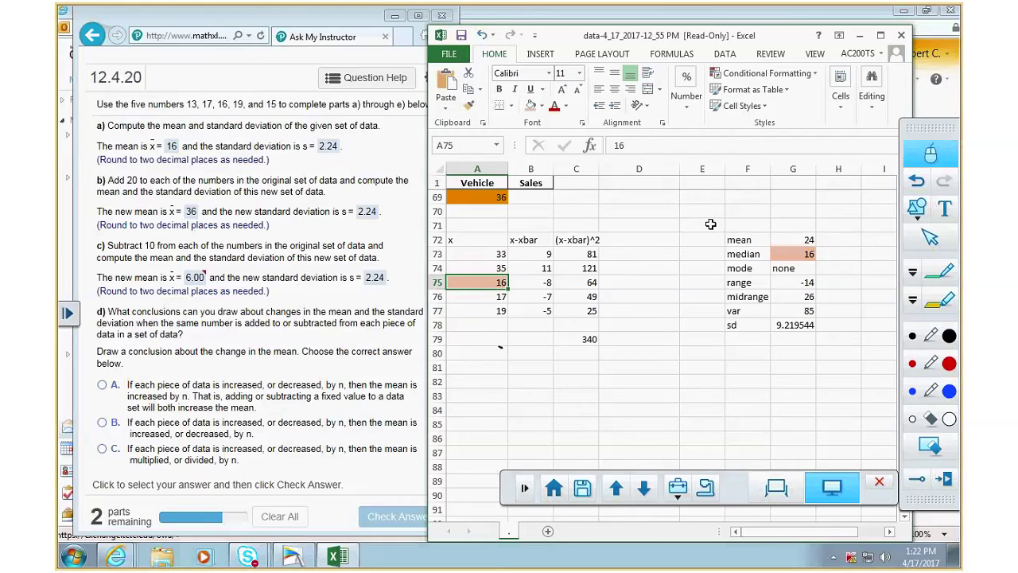
text(36)
key(Return)
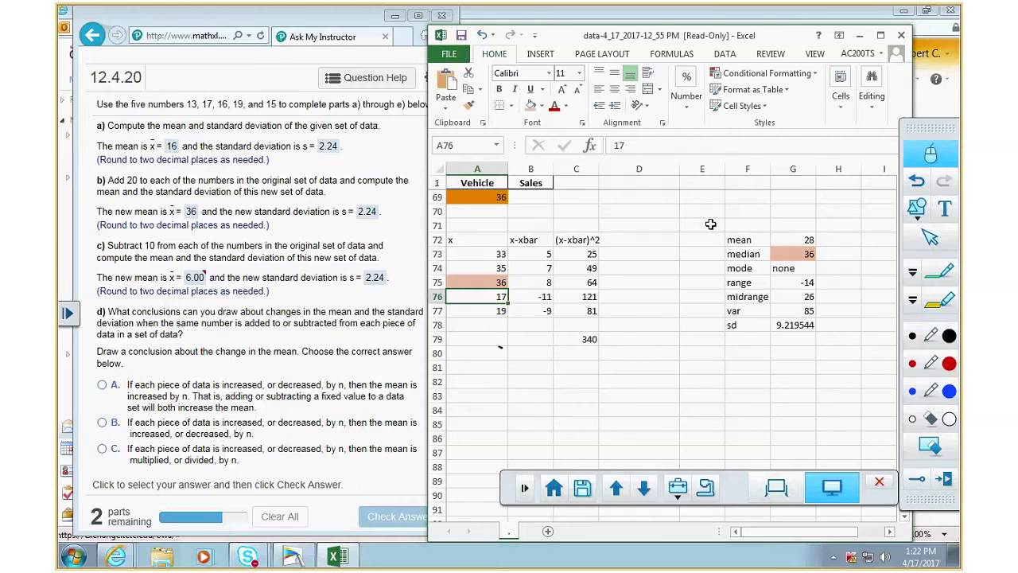
text(37)
key(Return)
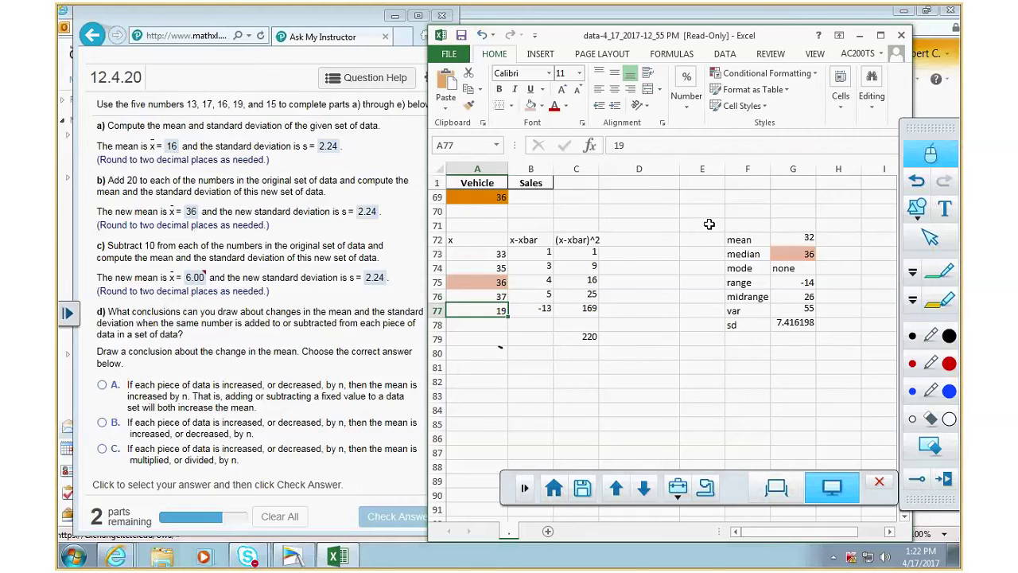
text(39)
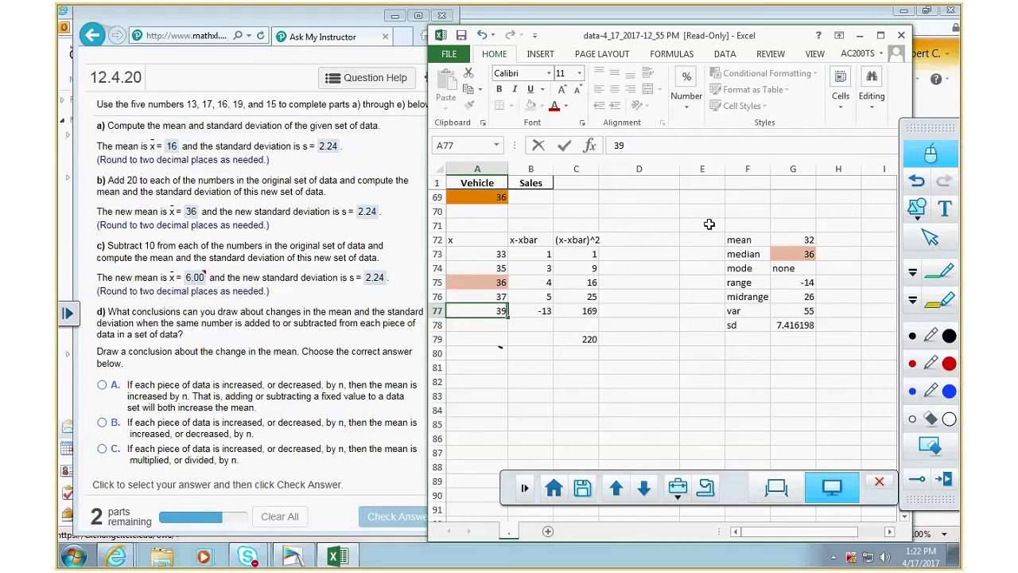
key(Return)
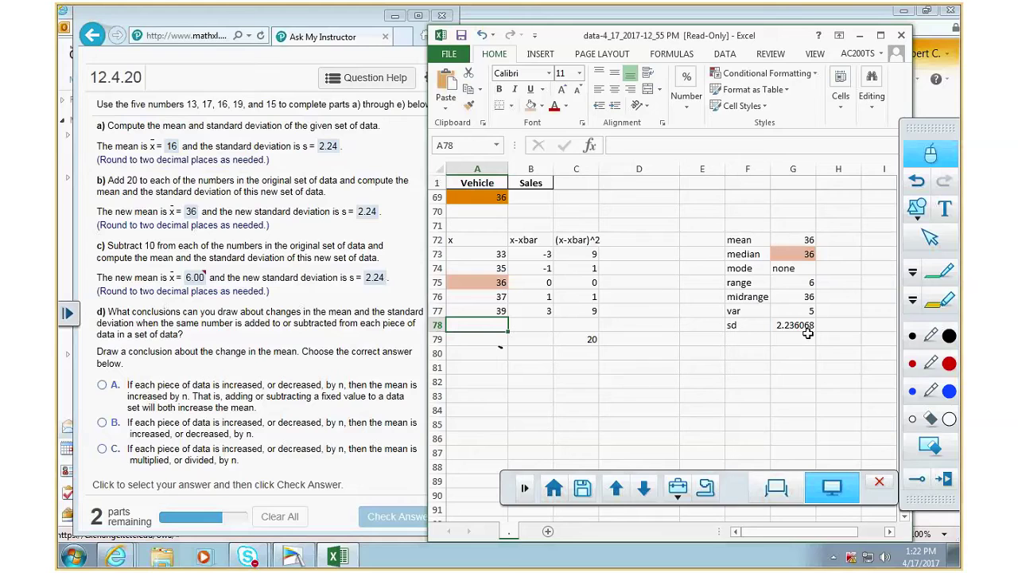
- Replace the x values in A73 to A77 with 23, 25, 26, 27 and 29, and show the answer submitted for part c's mean
click(484, 253)
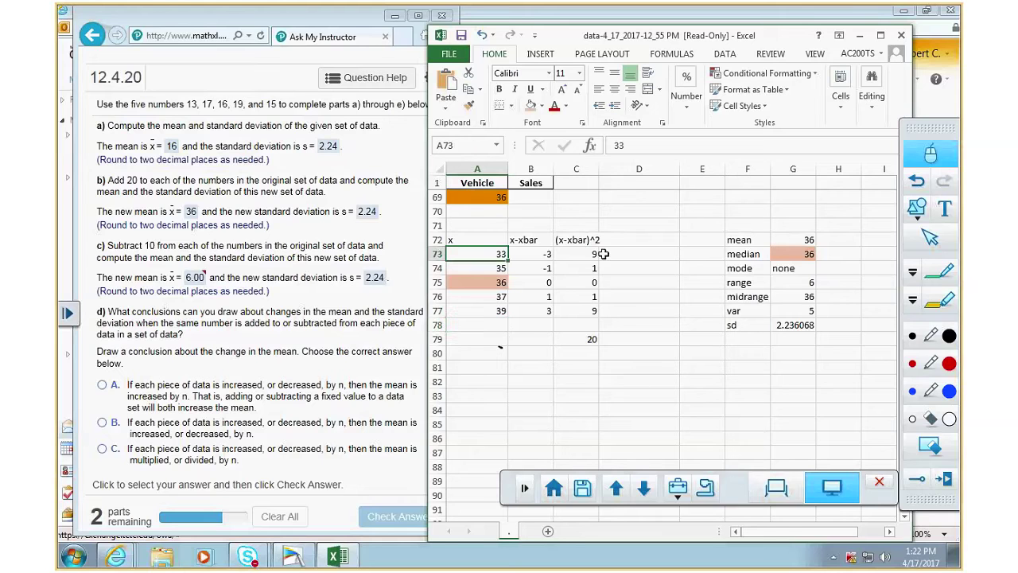
text(23)
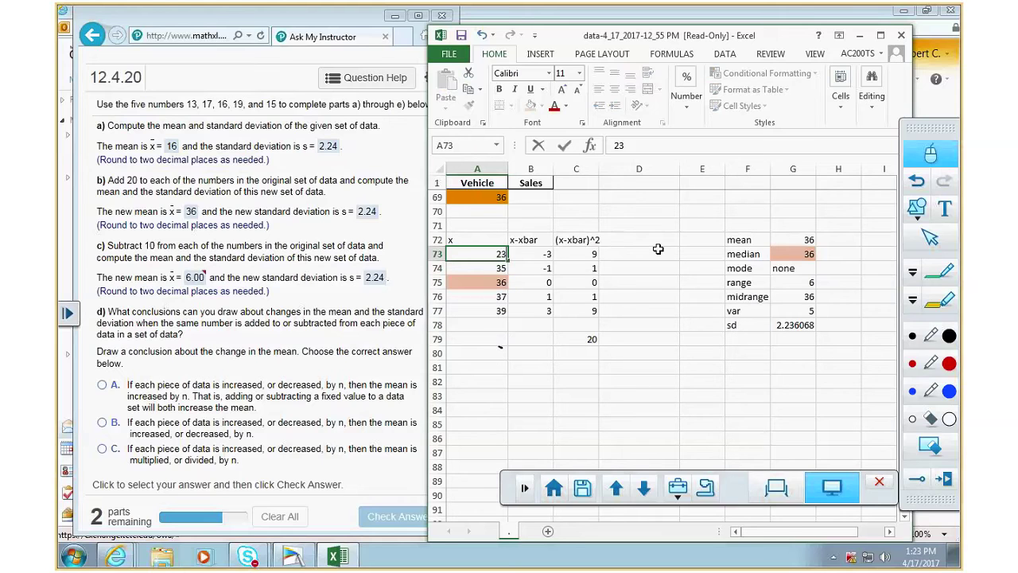
key(Return)
text(2)
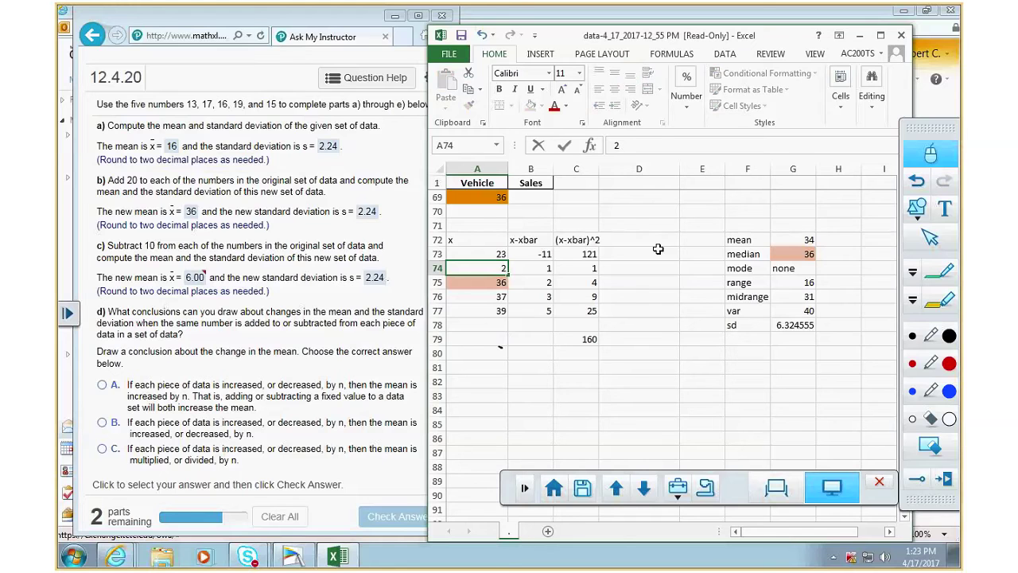
text(5)
key(Return)
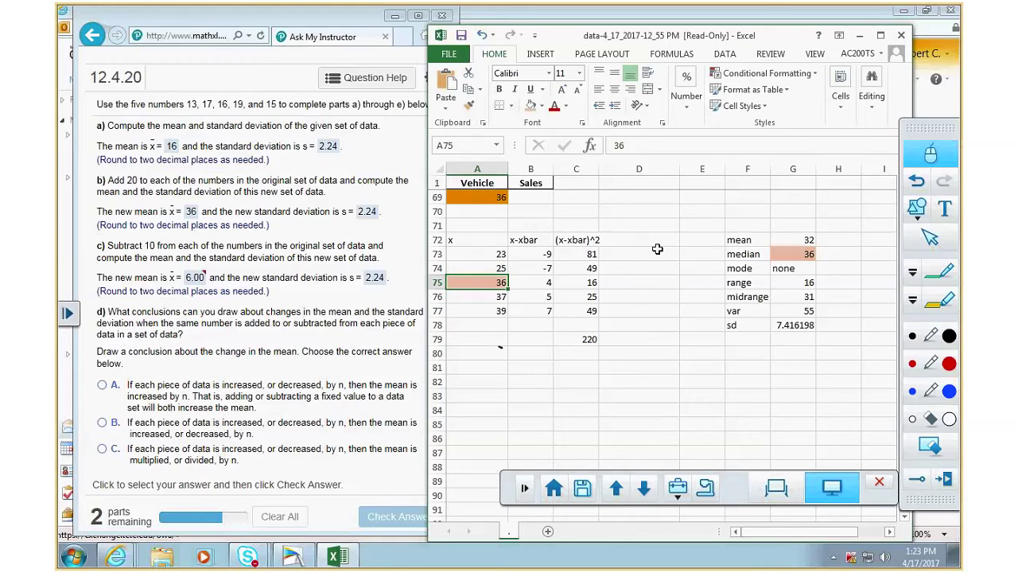
text(26)
key(Return)
text(27)
key(Return)
text(29)
key(Return)
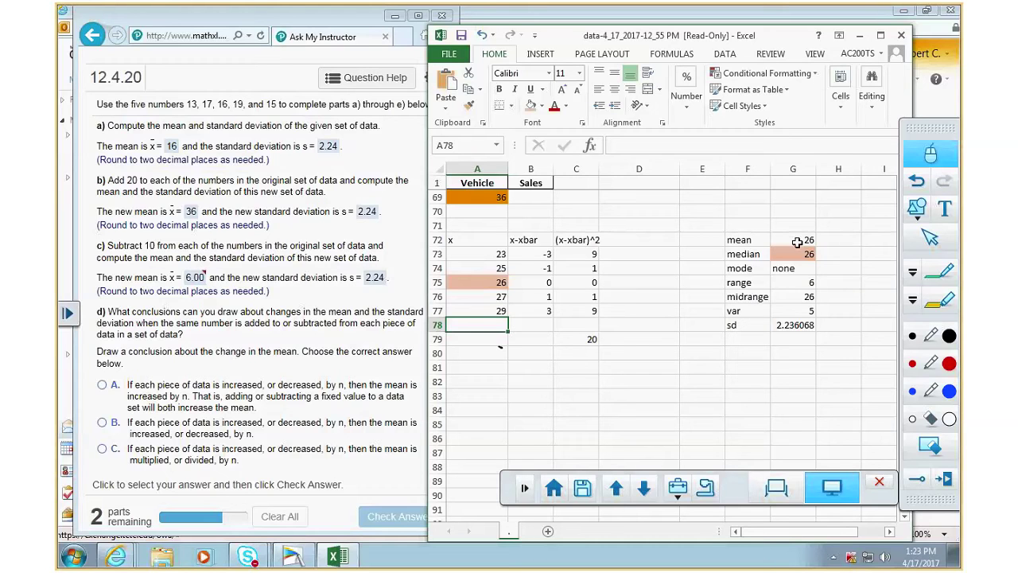
click(204, 275)
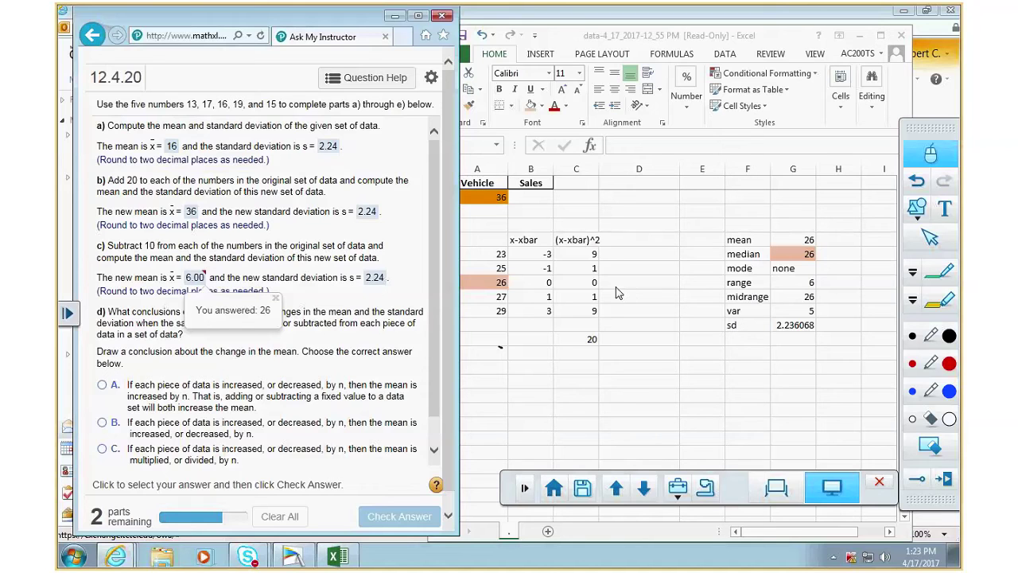
click(503, 254)
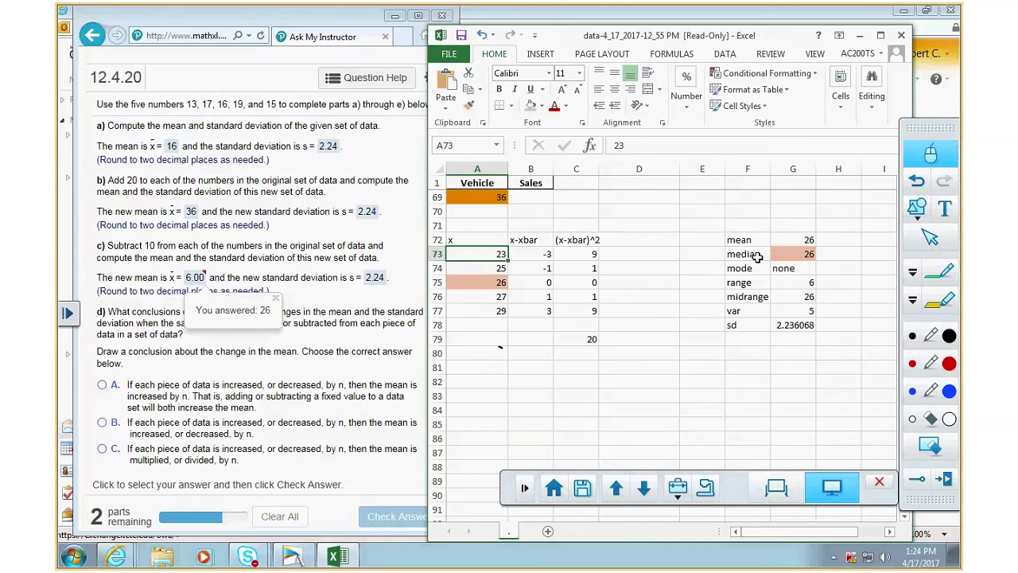
text(3)
key(Return)
text(7)
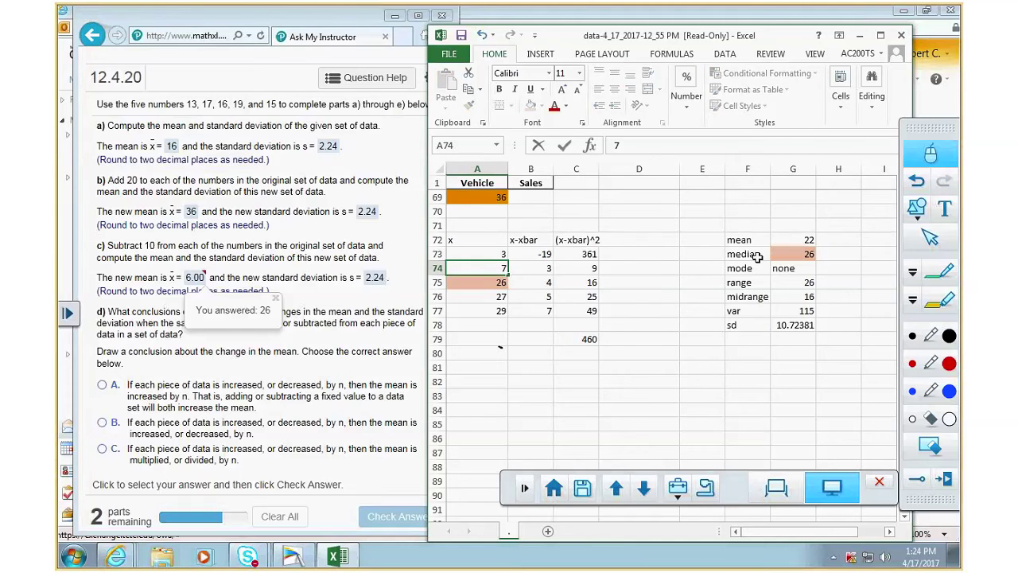
key(Return)
key(Up)
key(Up)
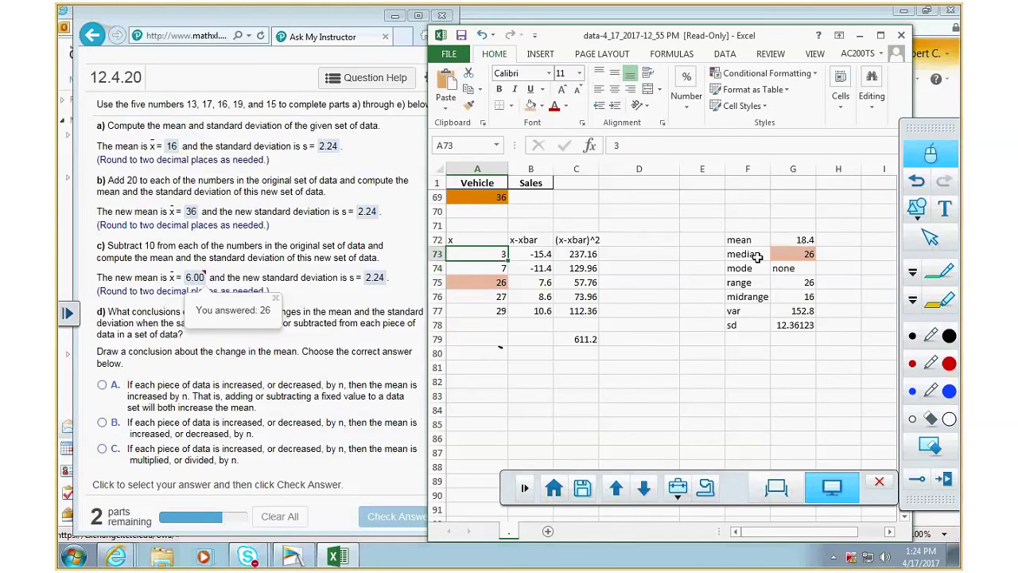
click(483, 36)
click(483, 37)
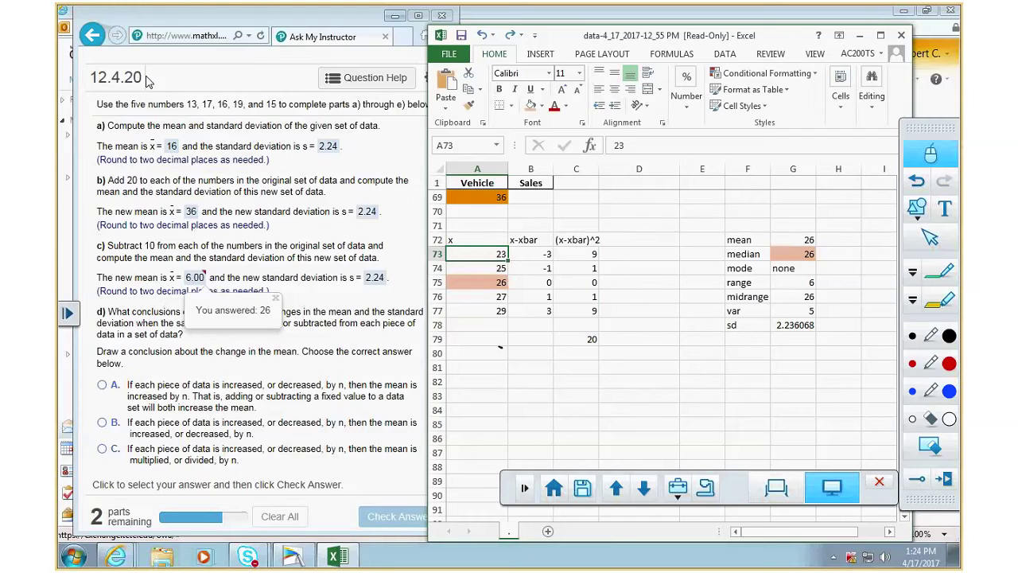
- Replace the x values in A73 to A77 with 3, 5, 6, 7 and 9, and select the standard deviation in G78
text(3)
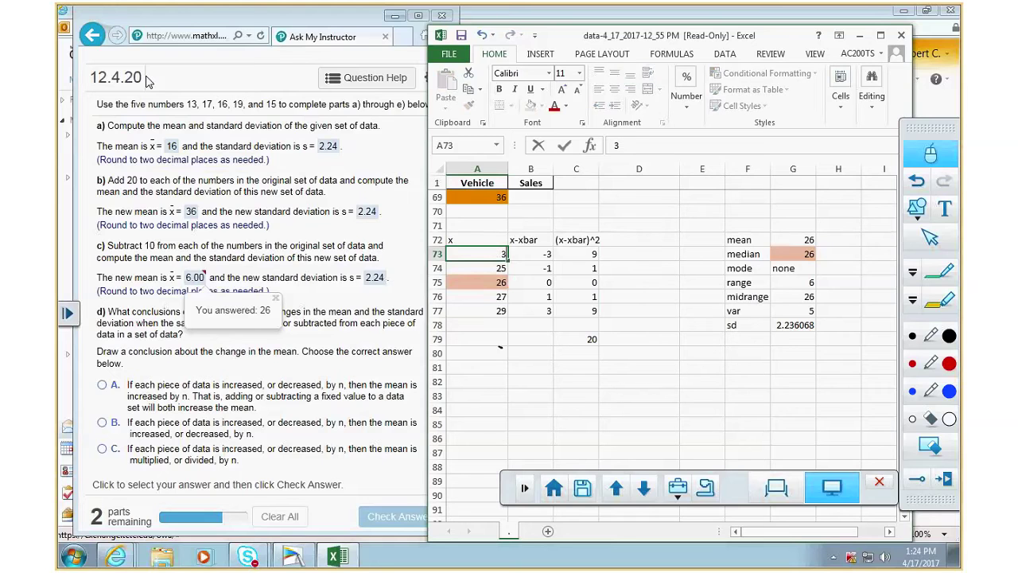
key(Return)
text(5)
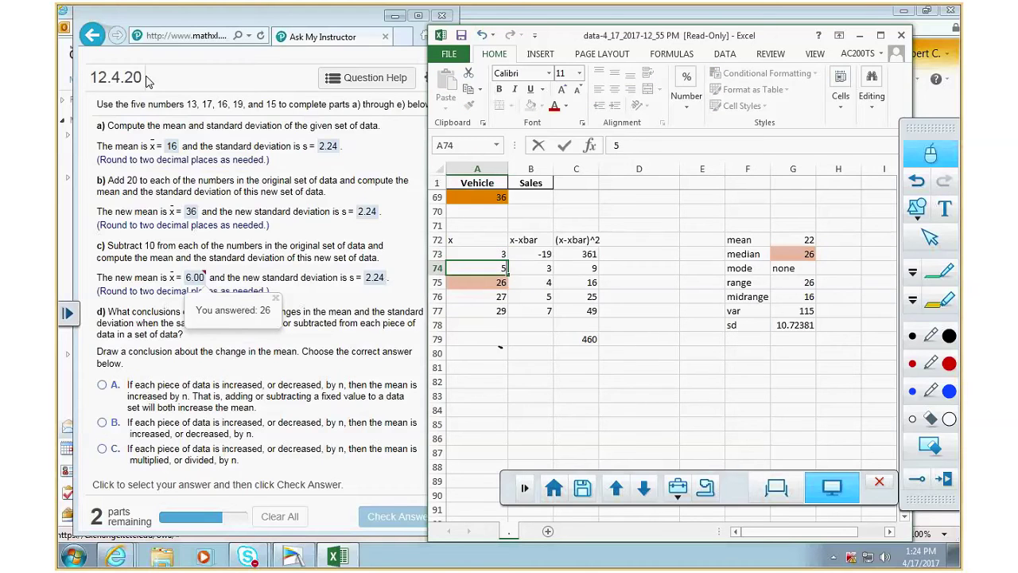
key(Return)
text(6)
key(Return)
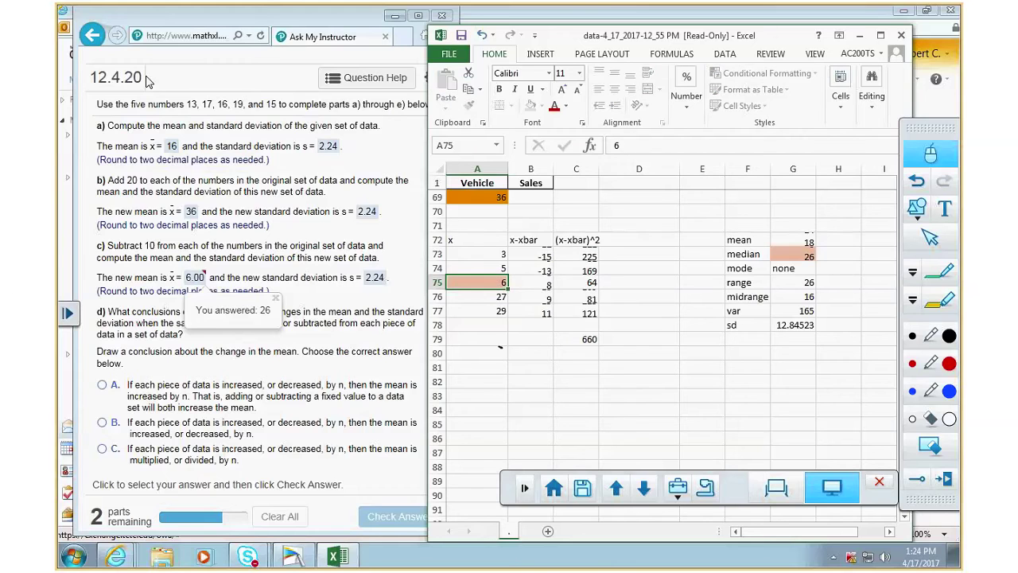
text(7)
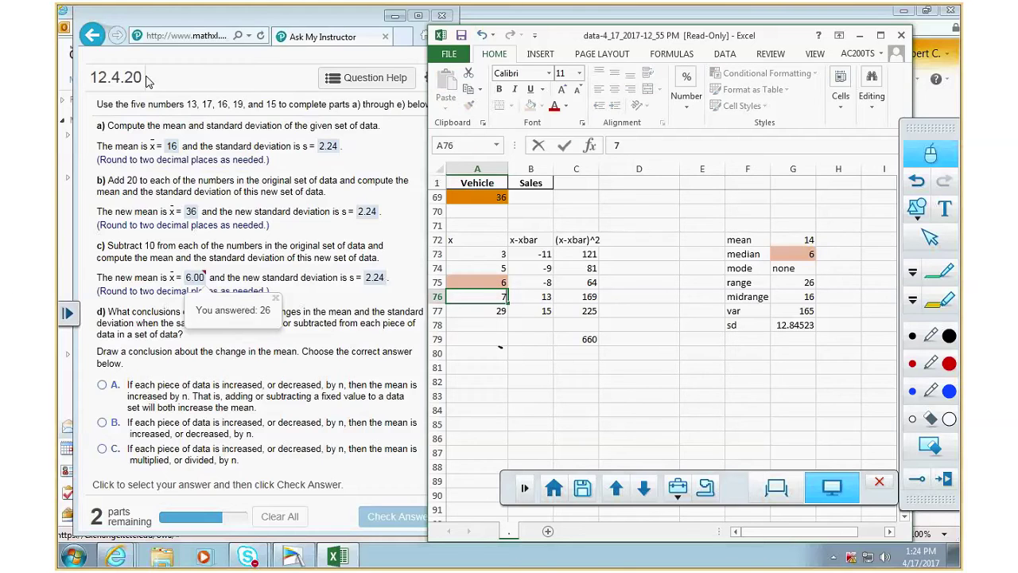
key(Return)
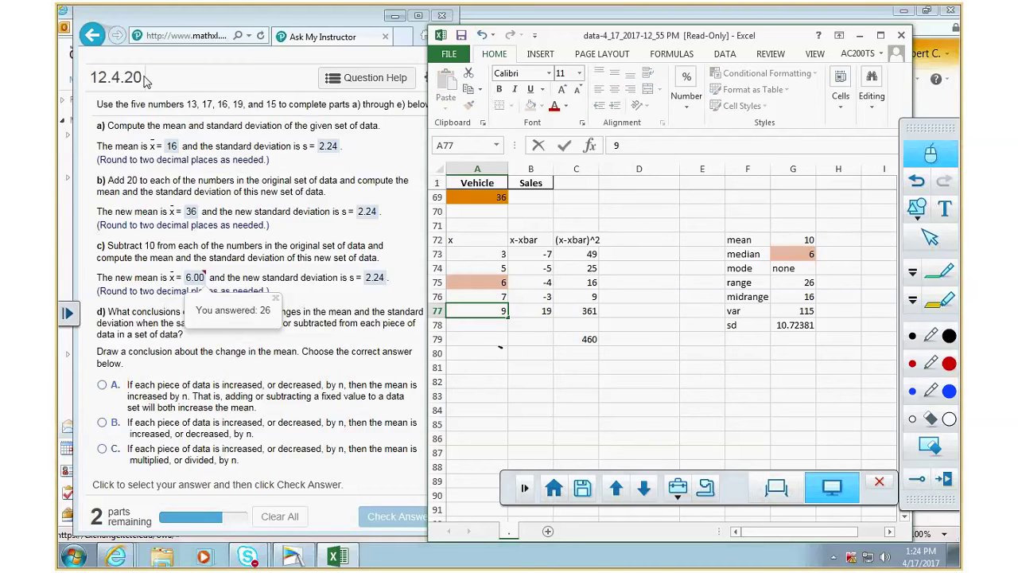
text(9)
key(Return)
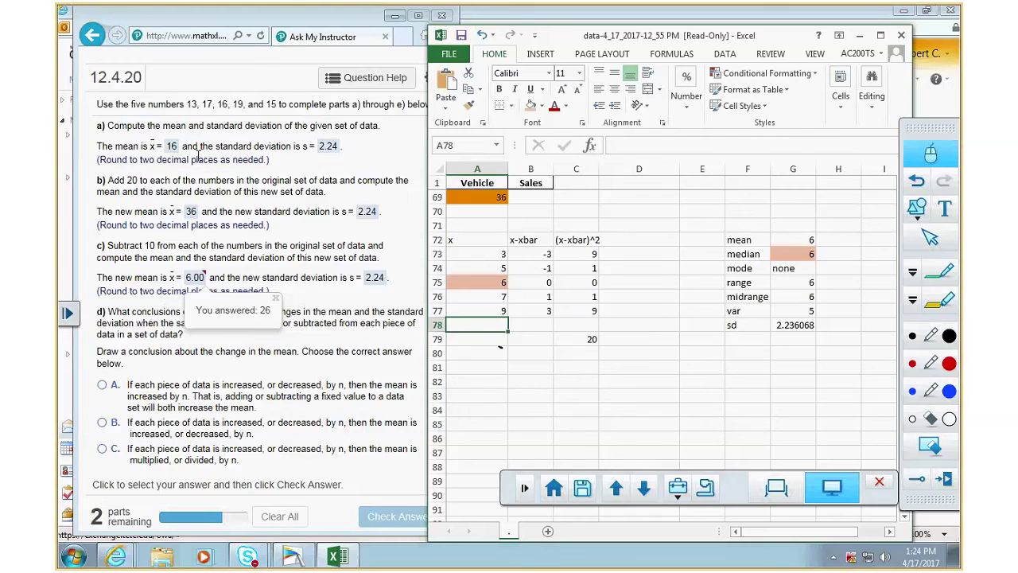
click(803, 325)
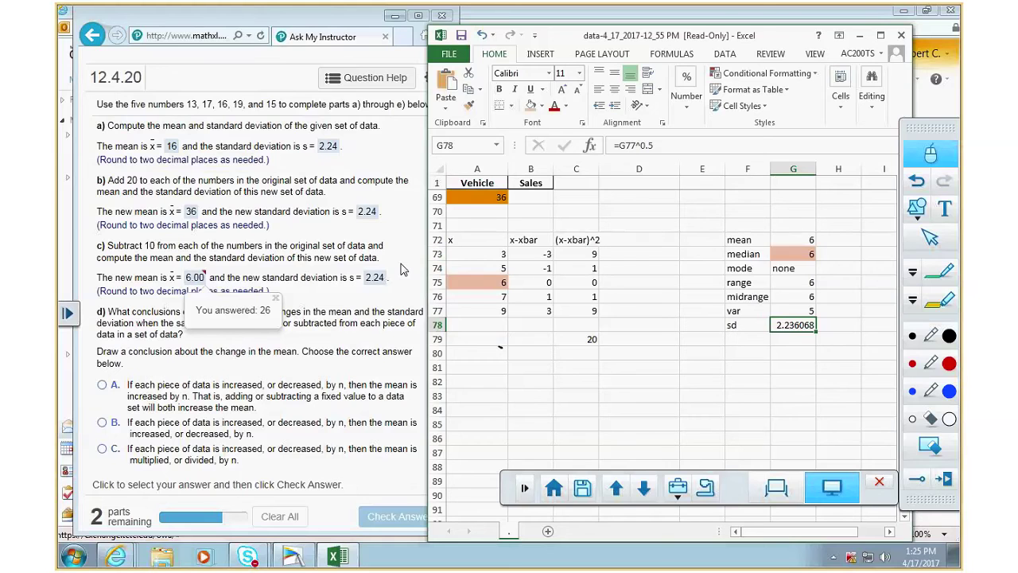
- Answer part d's question about the mean with option B, that it is increased or decreased by n, and check the answer
scroll(402, 271, down, 3)
click(389, 337)
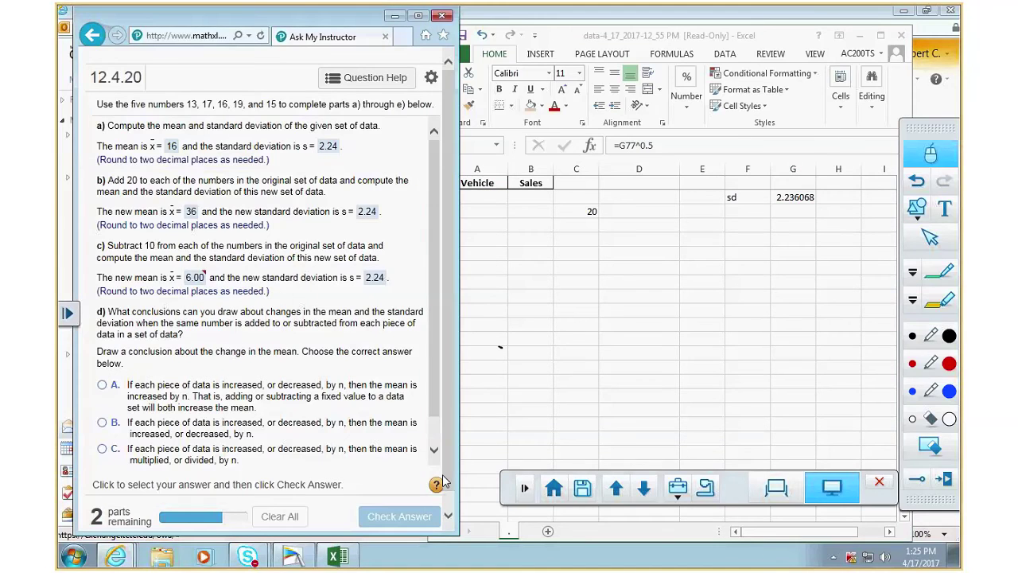
scroll(443, 481, down, 1)
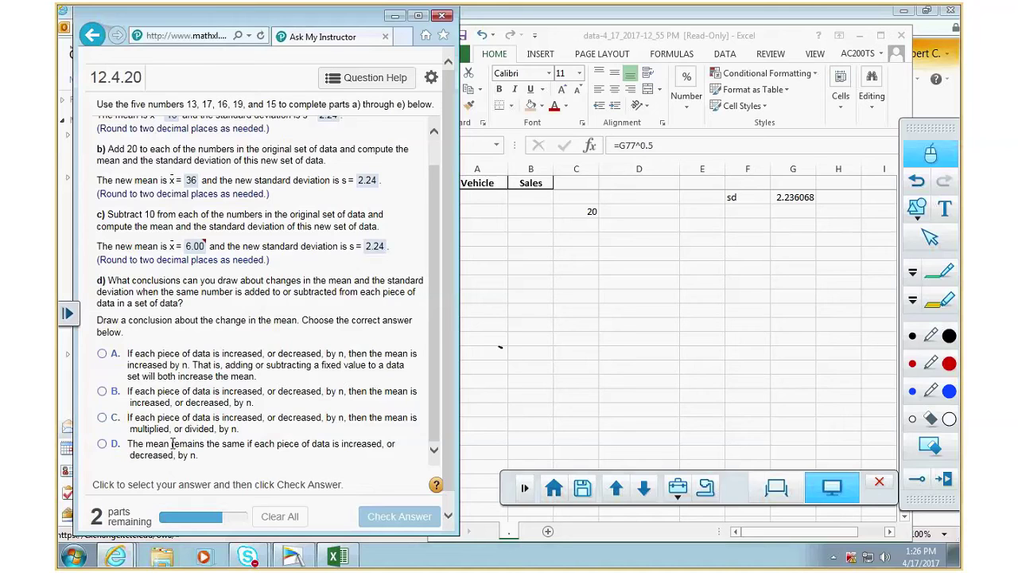
scroll(364, 402, up, 1)
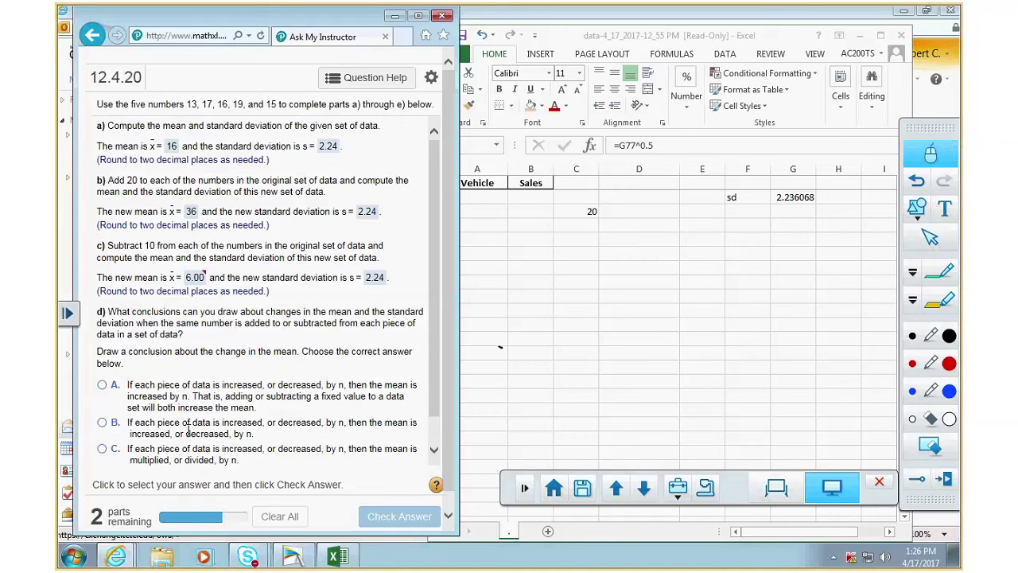
scroll(209, 408, down, 1)
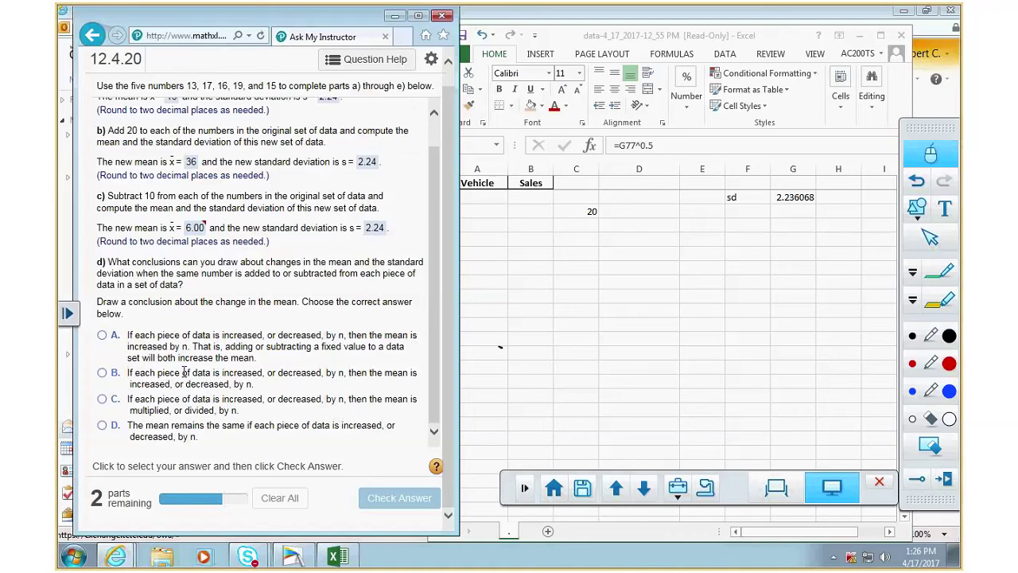
click(103, 373)
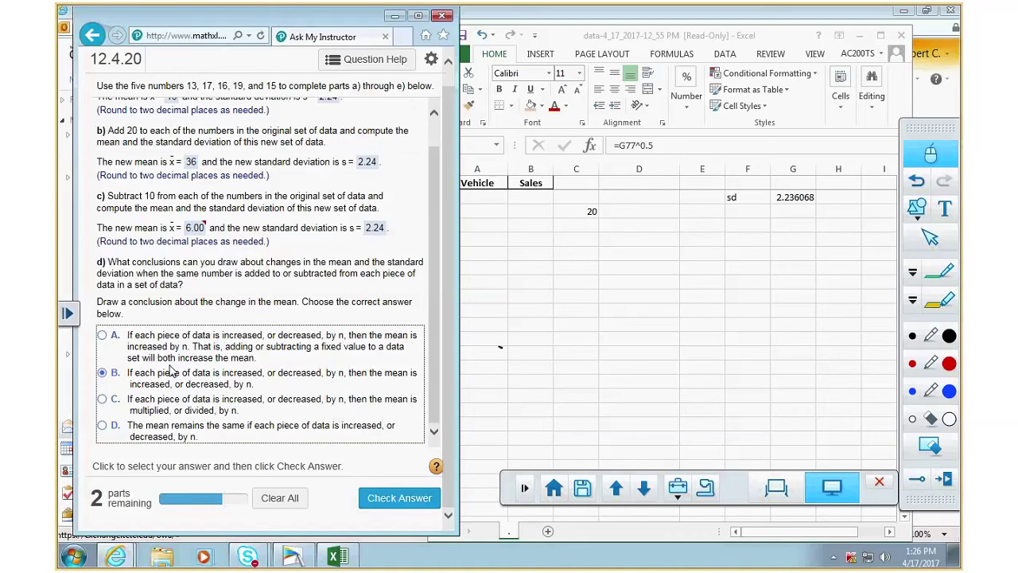
click(370, 501)
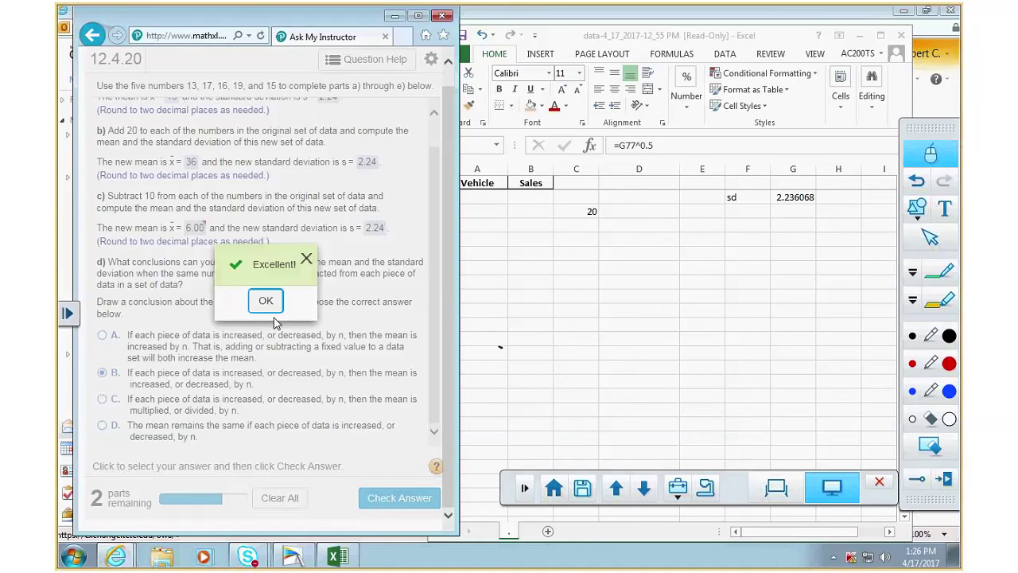
click(265, 300)
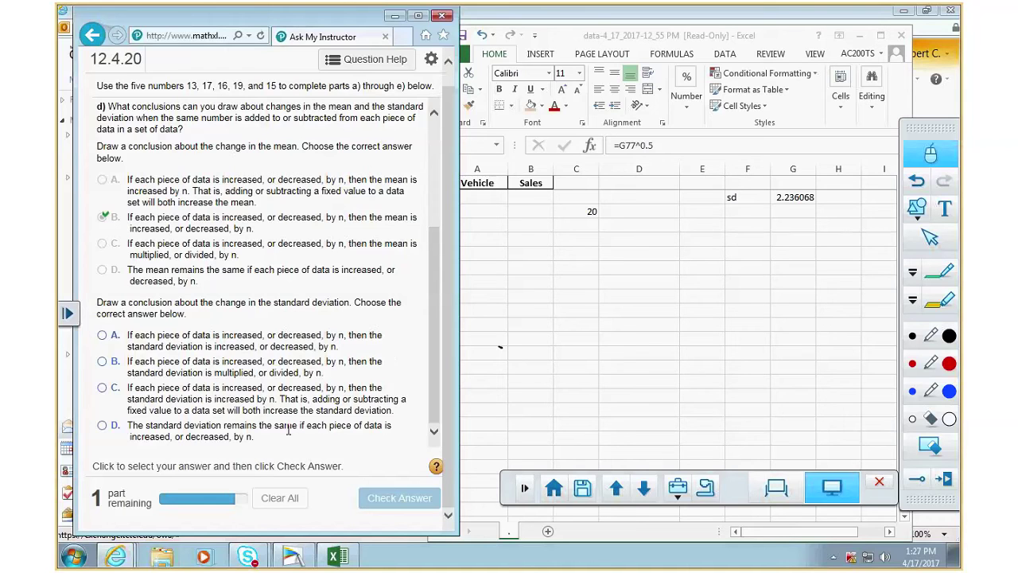
- Answer part d's standard deviation question with option D, that it remains the same, and check the answer
click(102, 426)
click(405, 498)
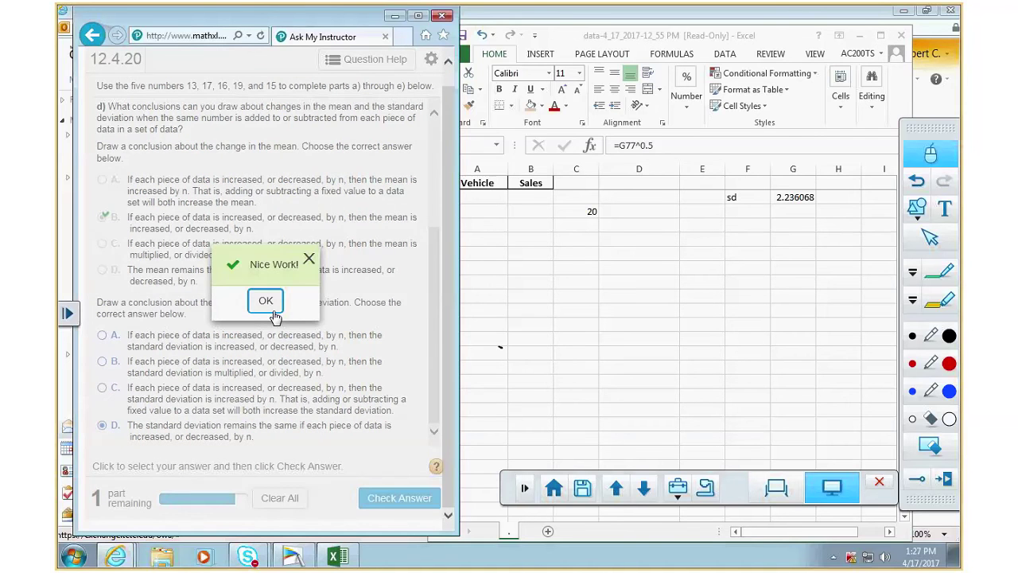
click(266, 300)
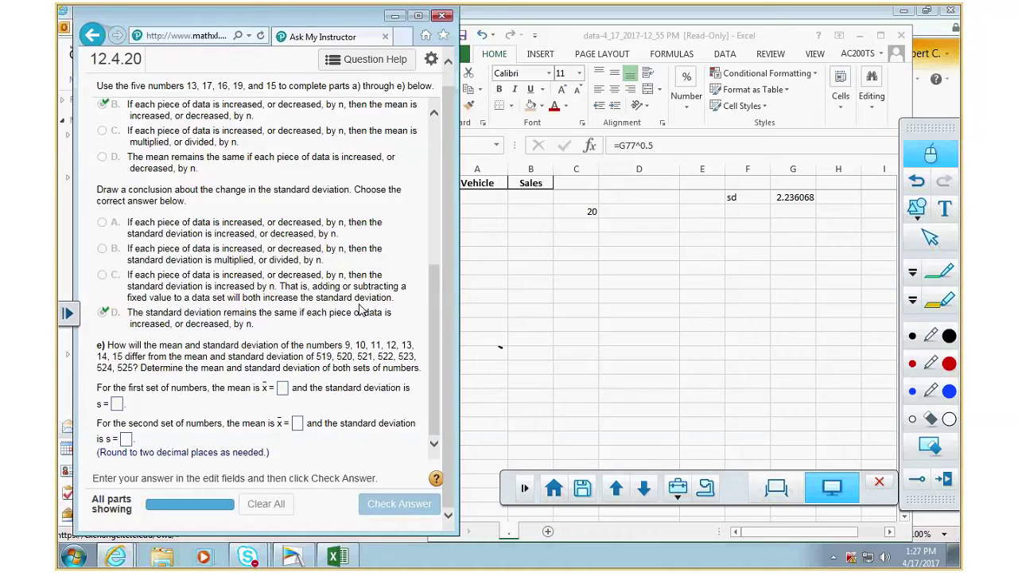
- Review the answers to parts a to c, the spreadsheet's statistics table, and the two number sets in part e
click(433, 262)
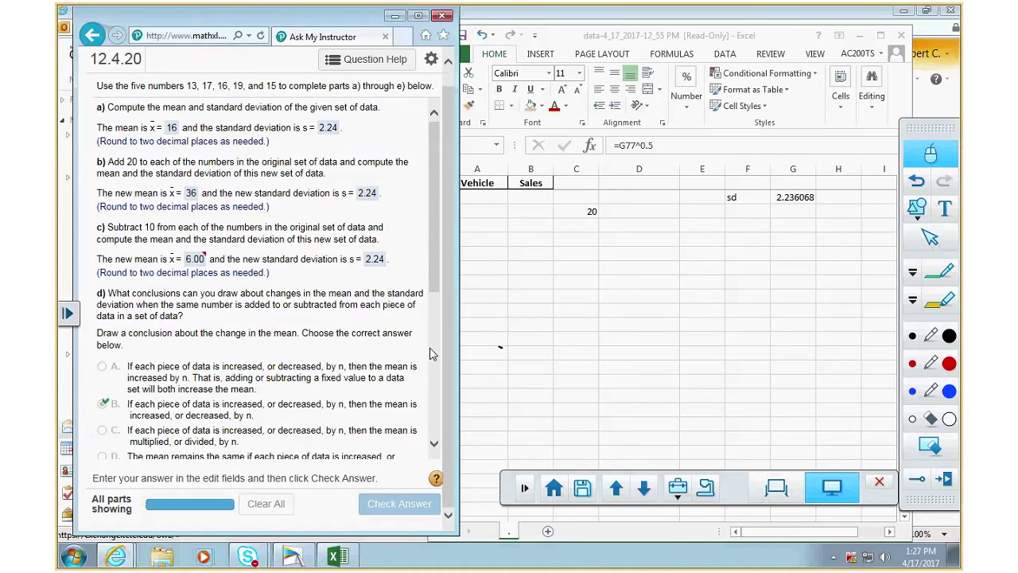
click(438, 405)
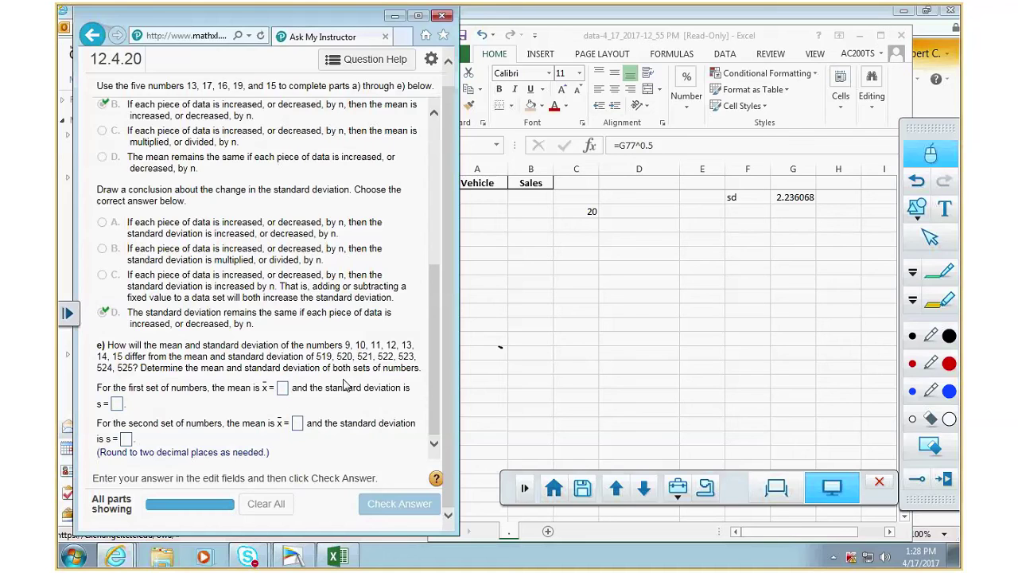
scroll(344, 384, up, 3)
click(606, 318)
scroll(604, 312, down, 3)
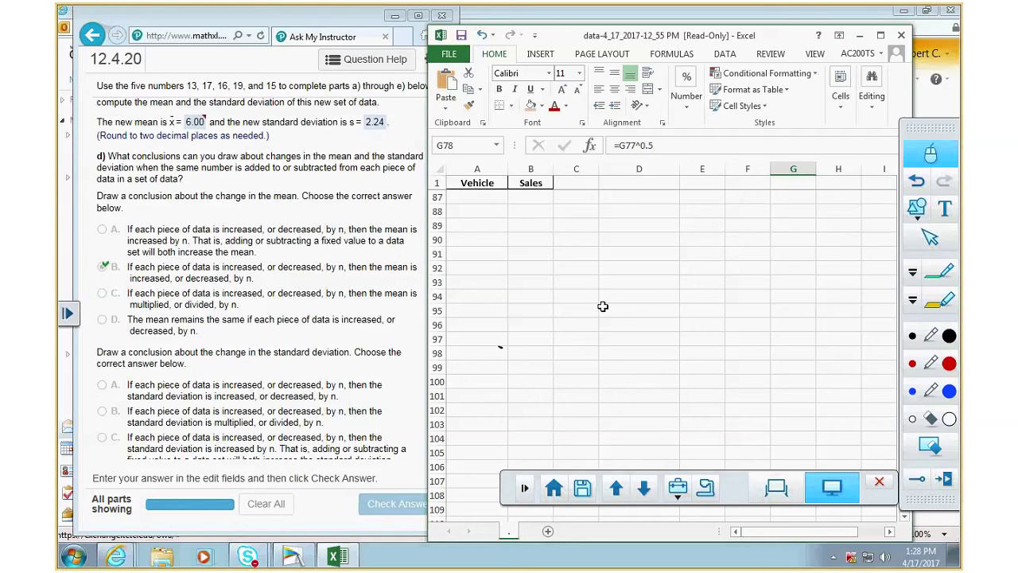
scroll(603, 307, up, 5)
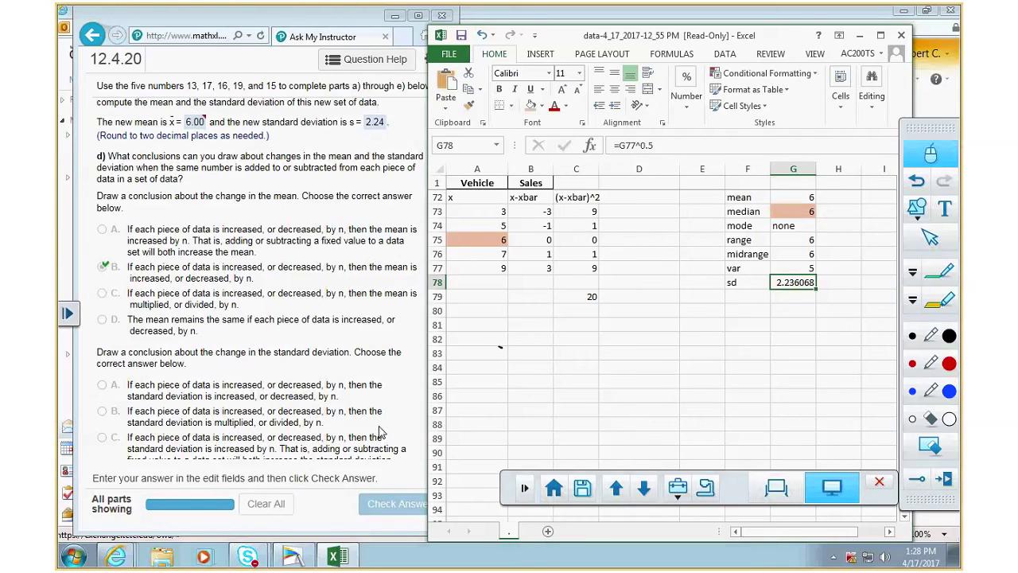
click(379, 432)
scroll(389, 423, down, 3)
scroll(389, 422, down, 1)
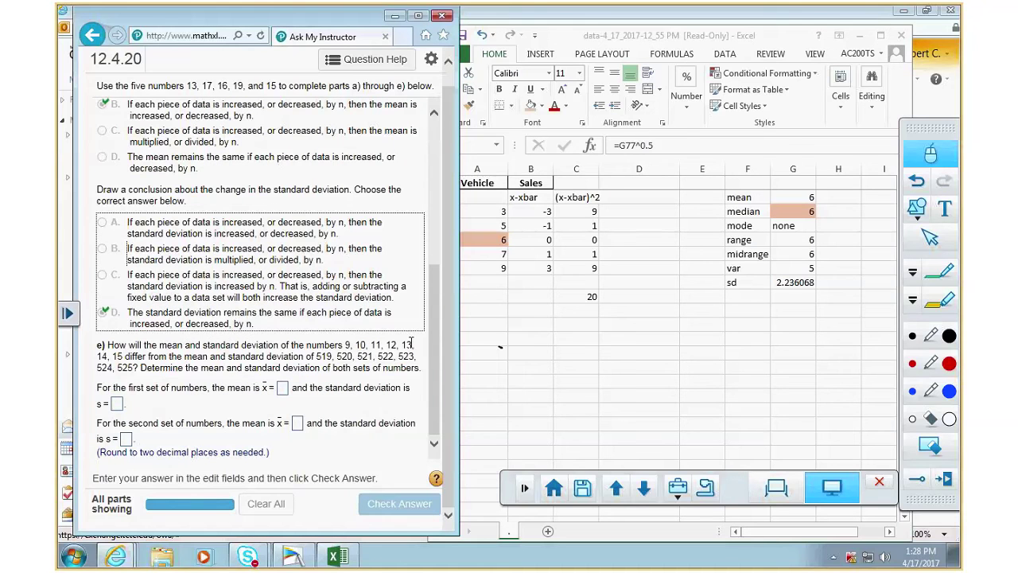
- Enter part e's first number set, 9, 10, 11, 12, 13, 14 and 15, in A83 to A89
click(494, 362)
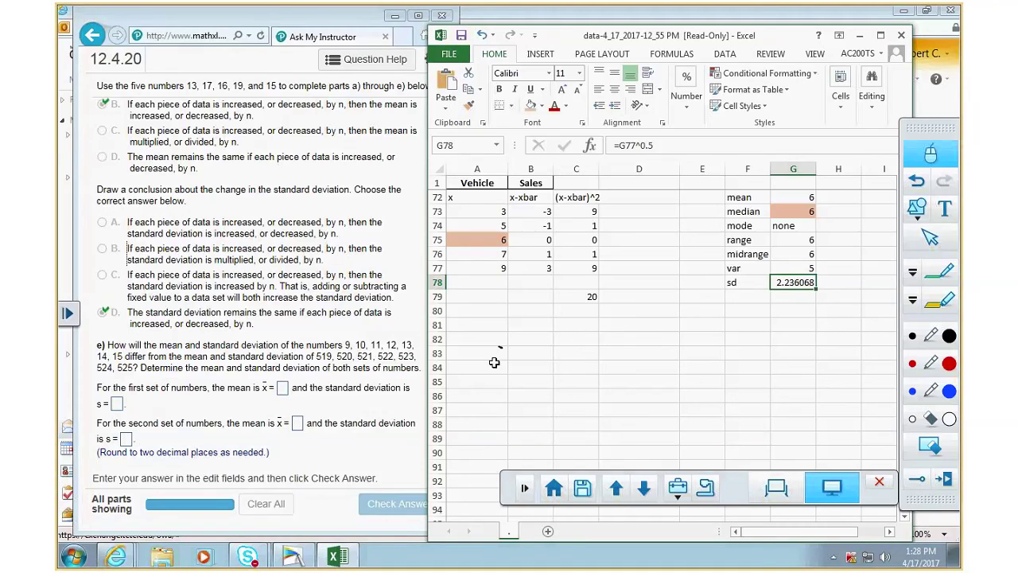
click(496, 352)
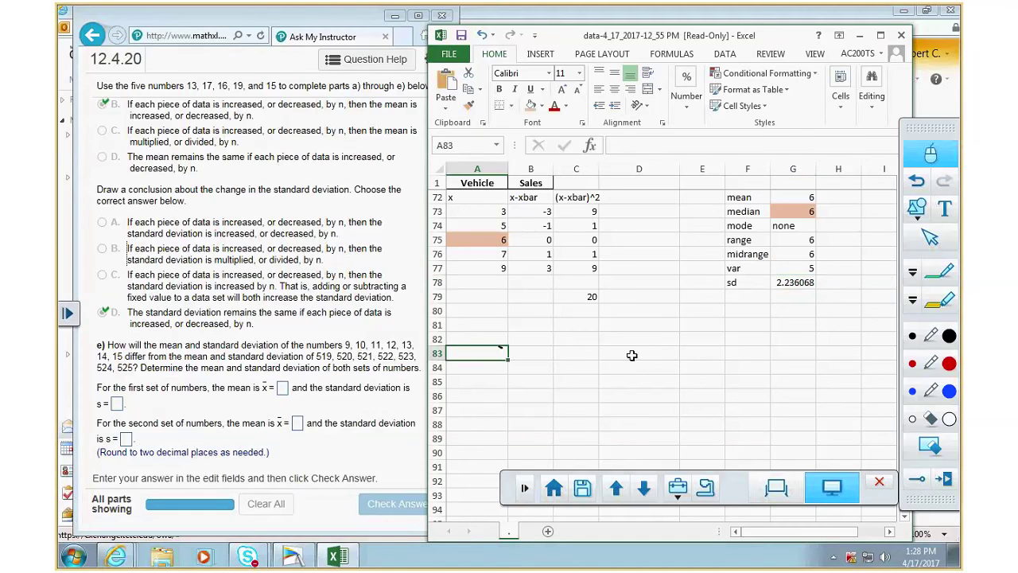
text(9)
key(Return)
text(10)
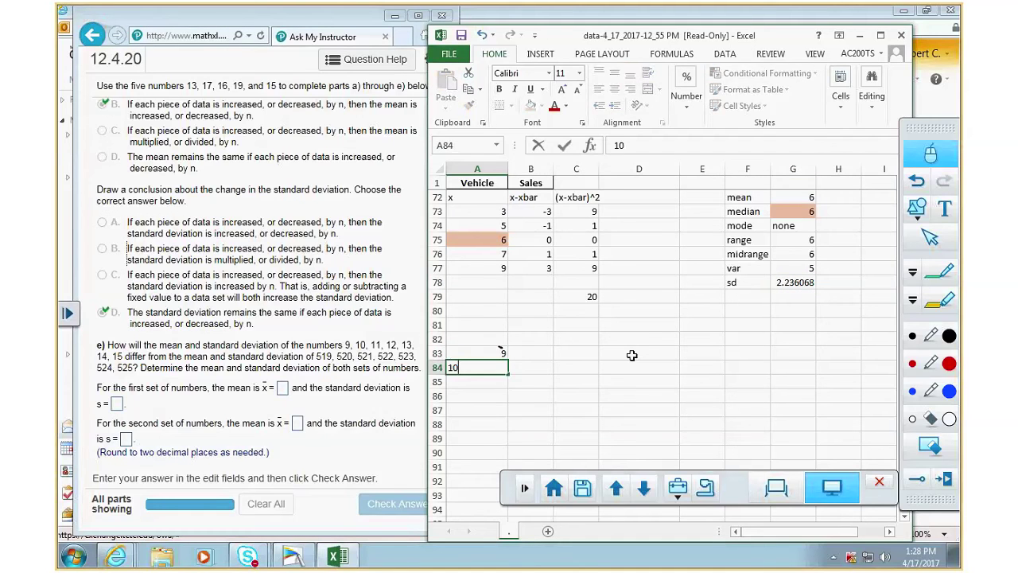
key(Return)
text(11)
key(Return)
text(12)
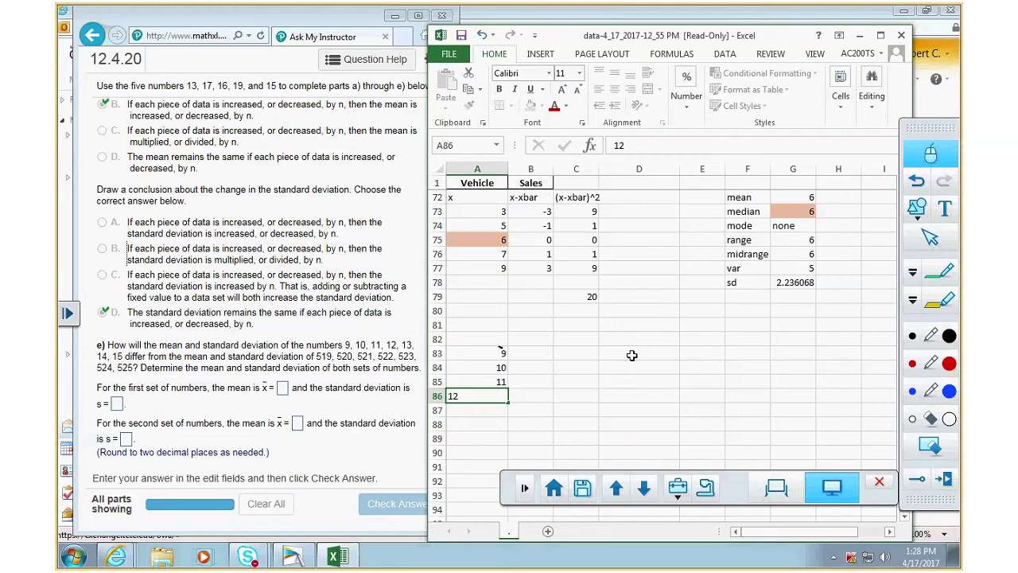
key(Return)
text(13)
key(Return)
text(14)
key(Return)
text(15)
key(Return)
- Label F82 to F88 with mean, median, mode, range, midrange, var and sd
key(Right)
key(Right)
key(Right)
key(Right)
key(Right)
key(Right)
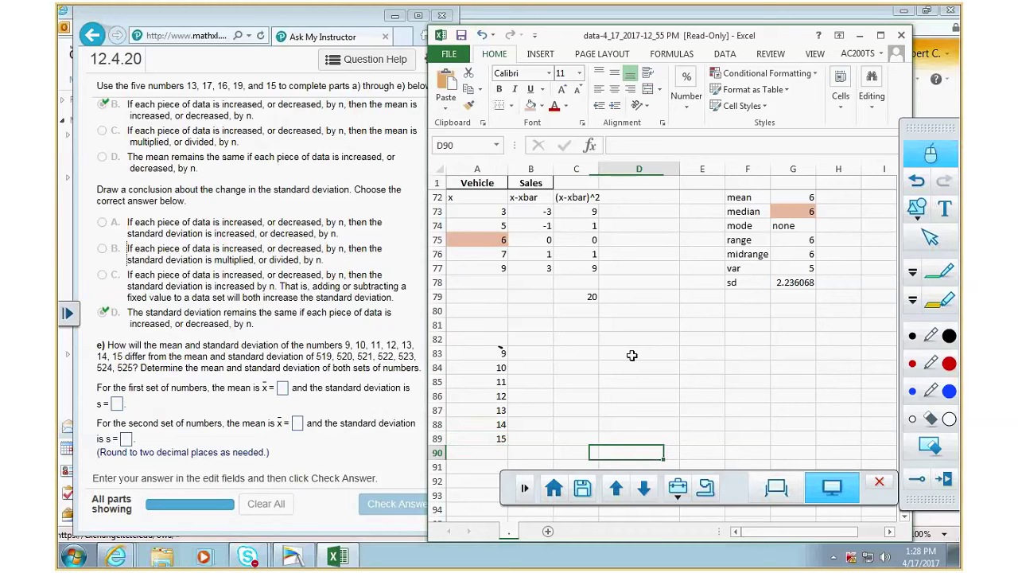
key(Up)
key(Up)
key(Up)
key(Up)
key(Up)
key(Up)
key(Up)
key(Up)
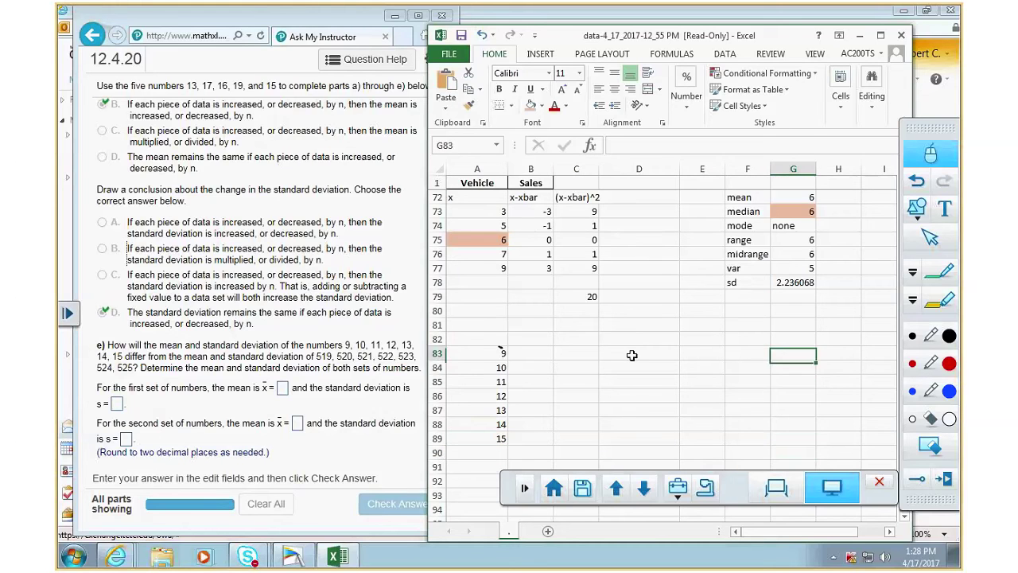
key(Left)
text(me)
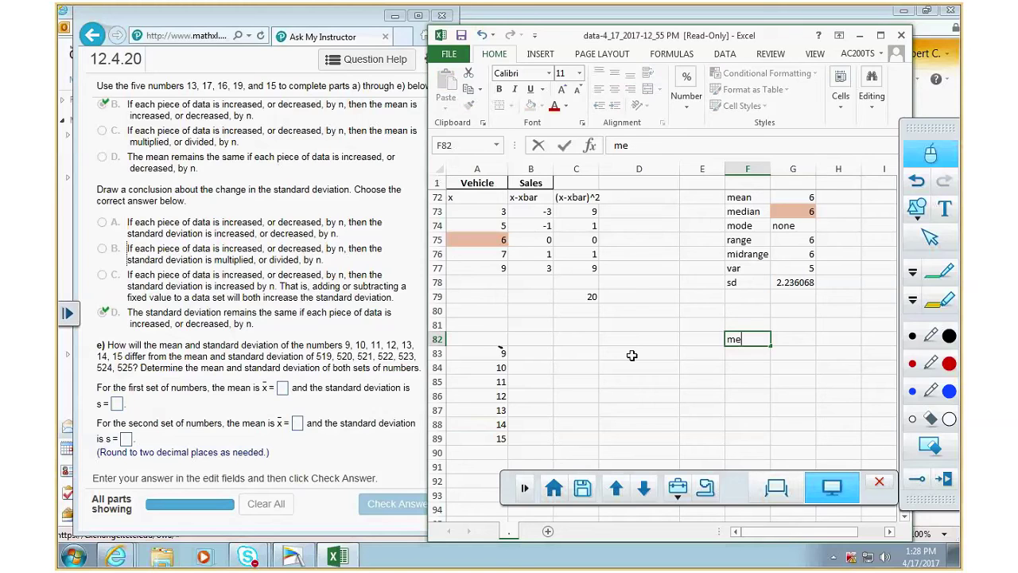
text(dian)
key(Return)
text(median)
key(ctrl+Return)
key(Down)
text(mode)
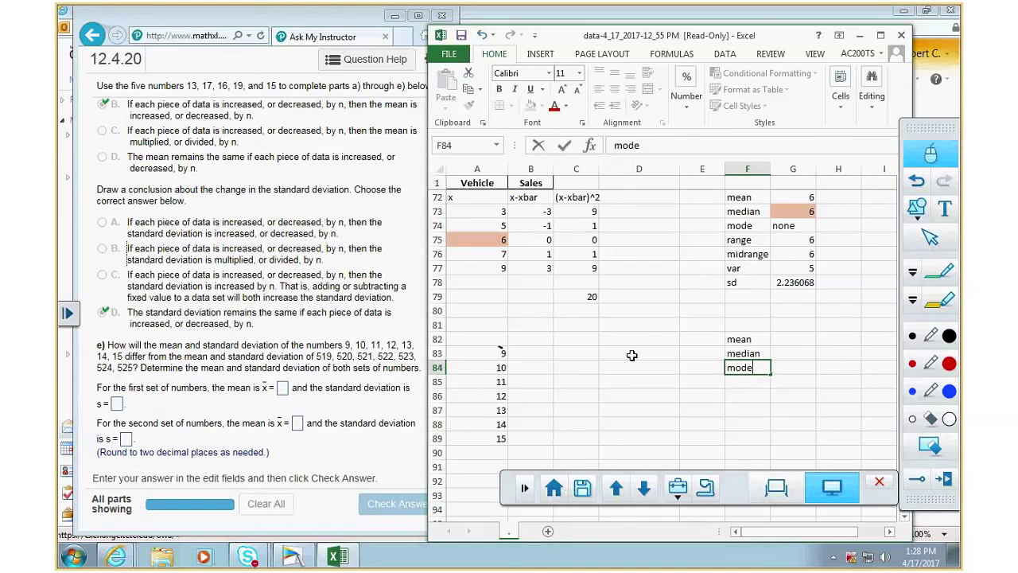
key(Return)
text(range)
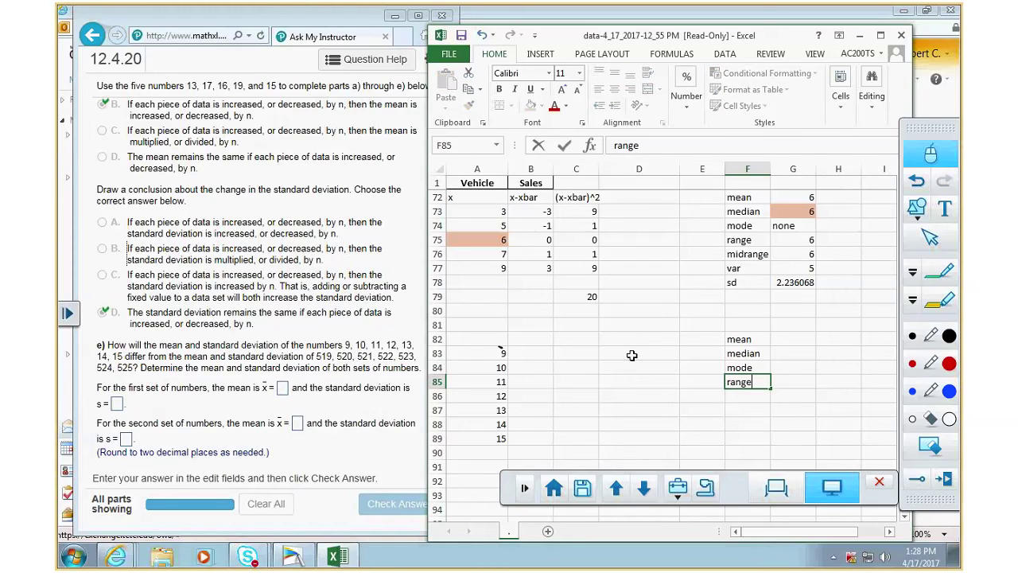
key(Return)
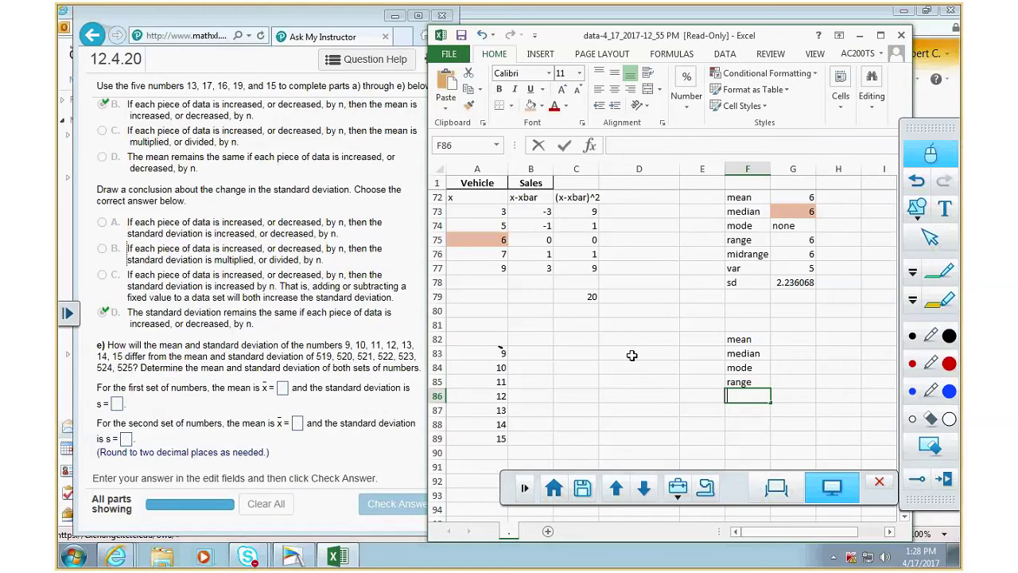
text(midrange)
key(Return)
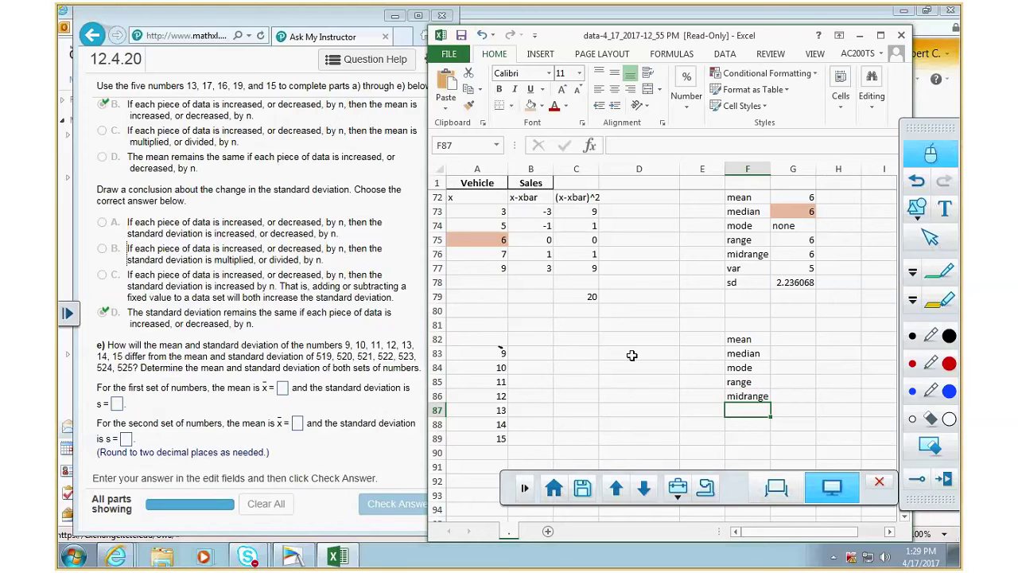
text(var)
key(Return)
text(sd)
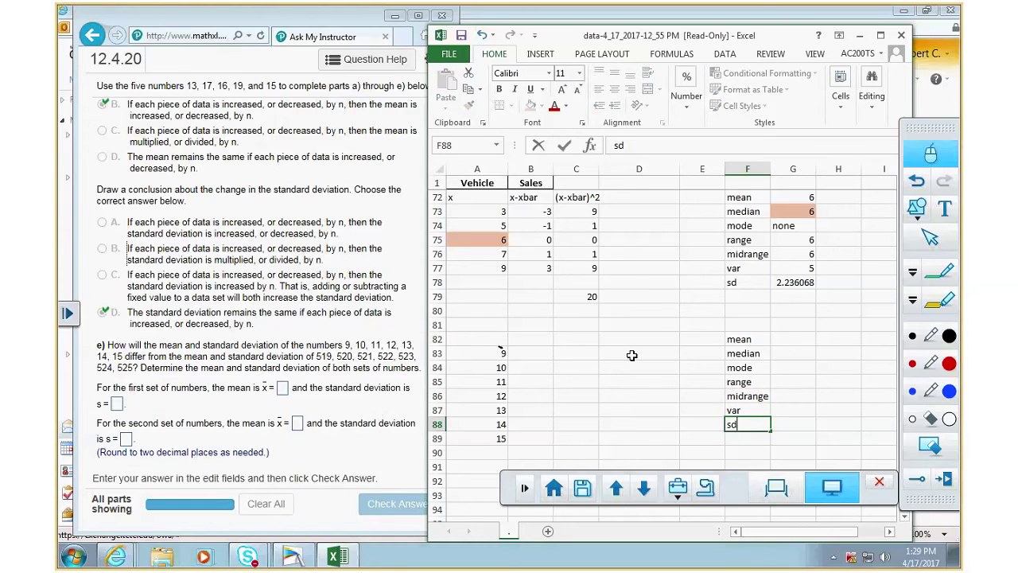
- Enter =SUM(A83:A89)*7 in G82 as the formula for the first number set's mean
key(Tab)
key(Up)
key(Up)
key(Up)
key(Up)
key(Up)
key(Up)
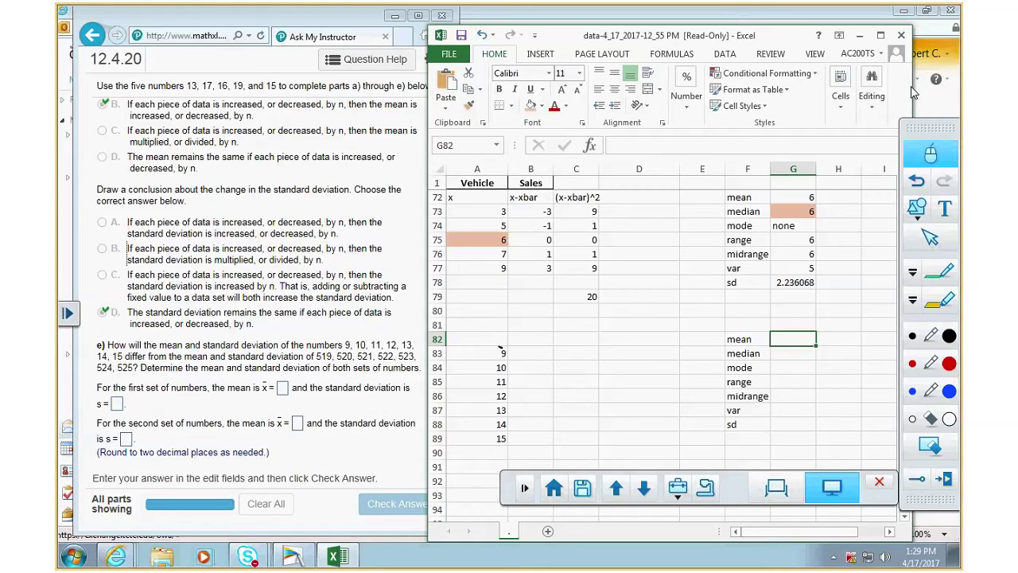
click(841, 104)
click(871, 111)
key(alt+equal)
drag(477, 352, 484, 439)
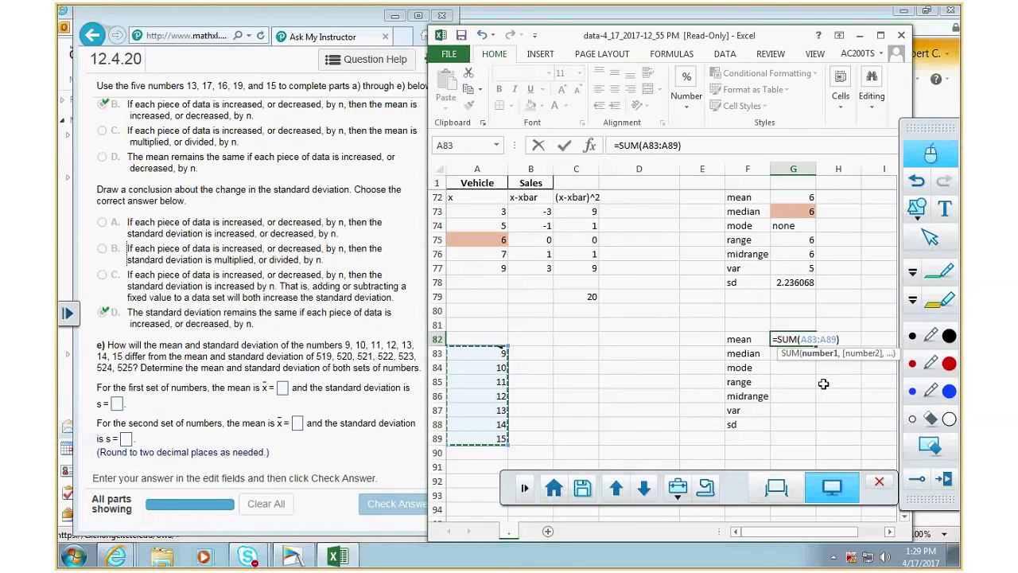
text())
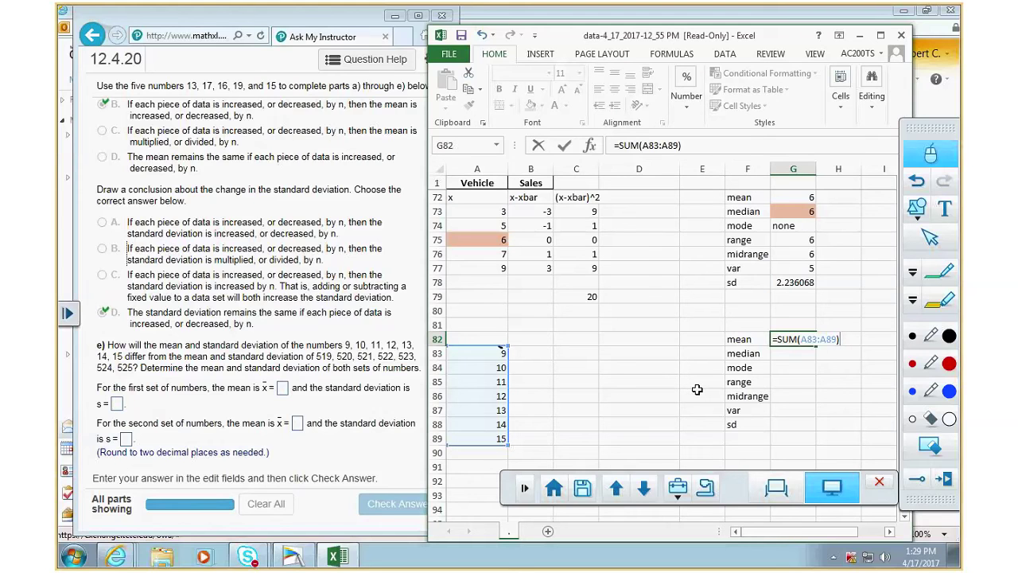
key(Return)
click(545, 326)
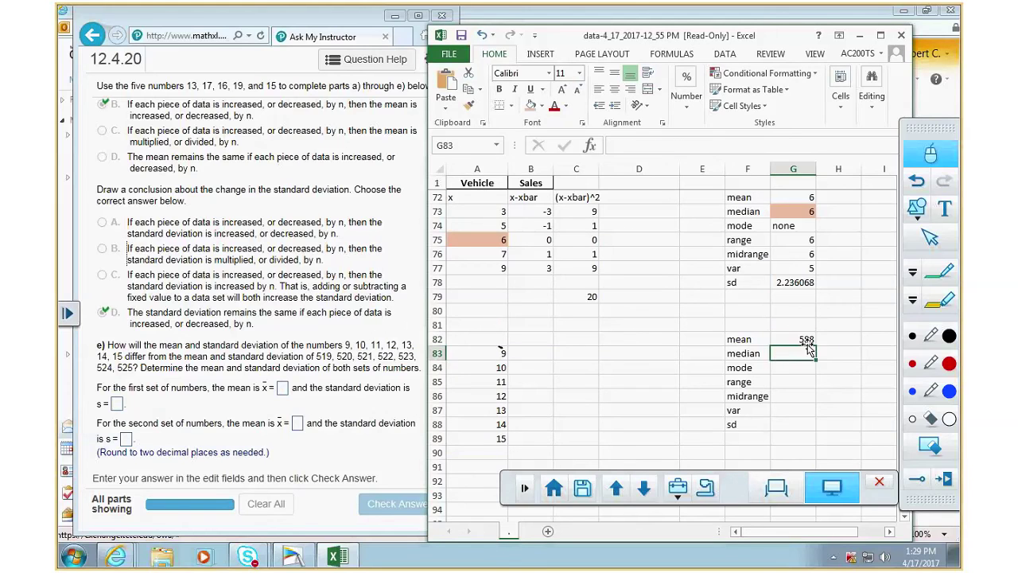
- Correct the mean formula in G82 to =SUM(A83:A89)/7
click(805, 340)
click(754, 141)
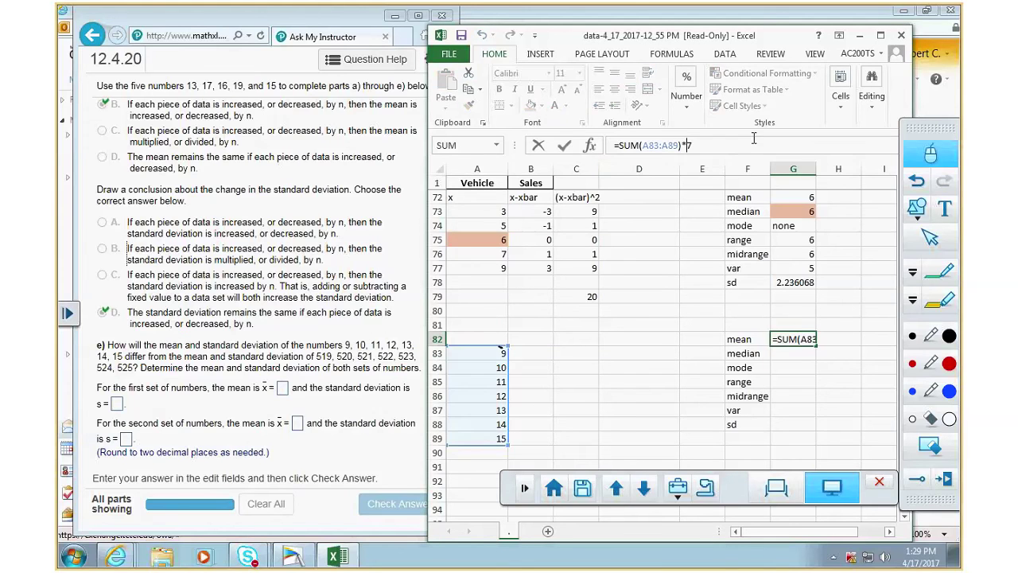
key(BackSpace)
text(/)
click(793, 357)
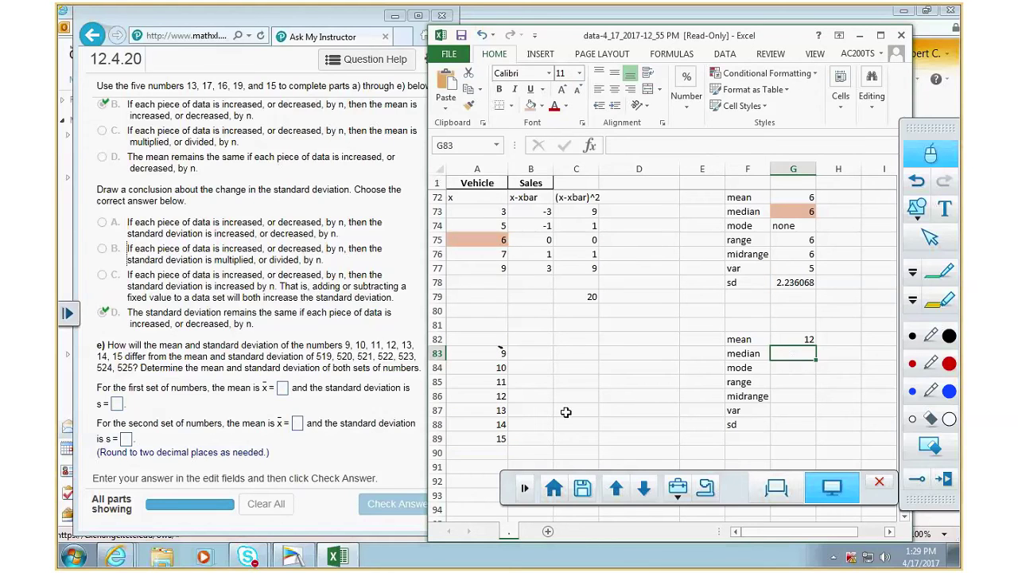
- Shade the middle value in A86 and the median cell G83 orange, and set G83 to =A86
click(492, 394)
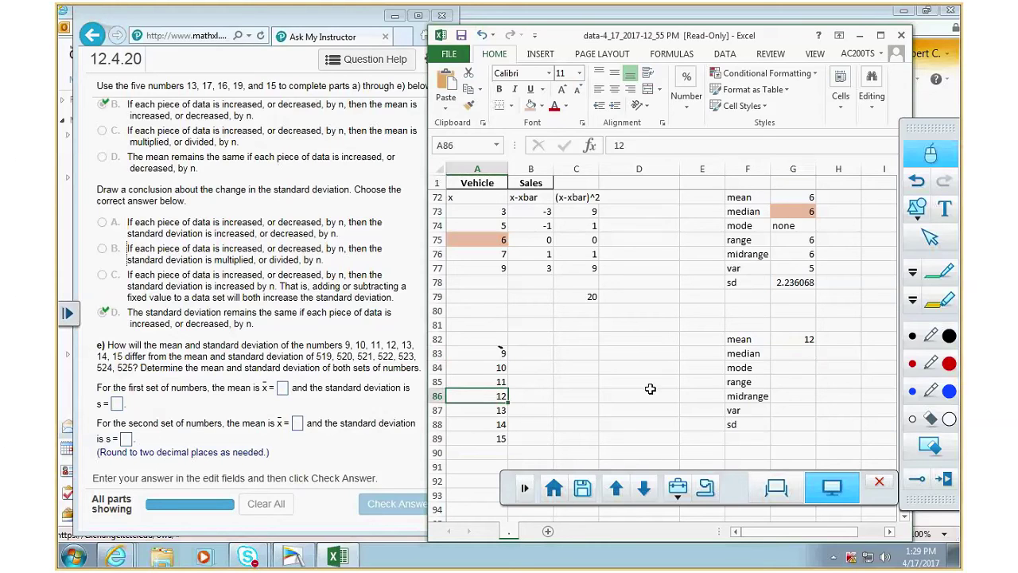
click(530, 107)
click(532, 109)
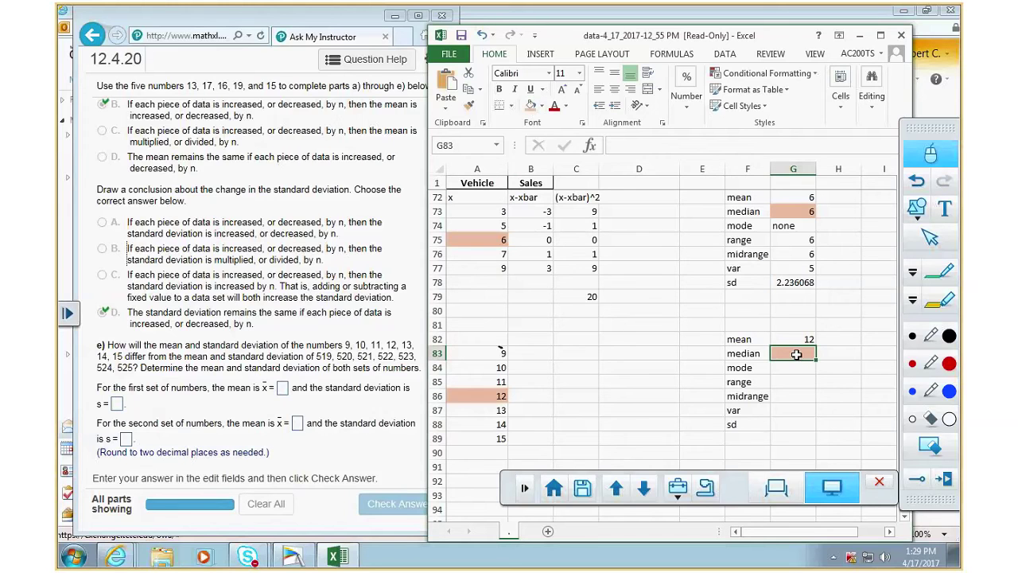
text(=)
click(482, 397)
key(Return)
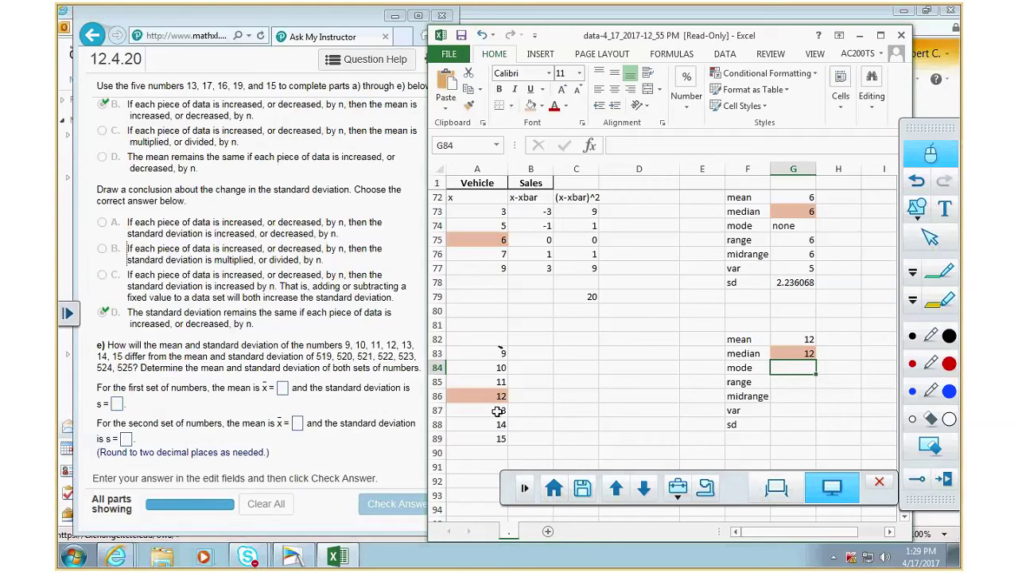
- Calculate the first set's range in G85 with =A89-A83
click(792, 385)
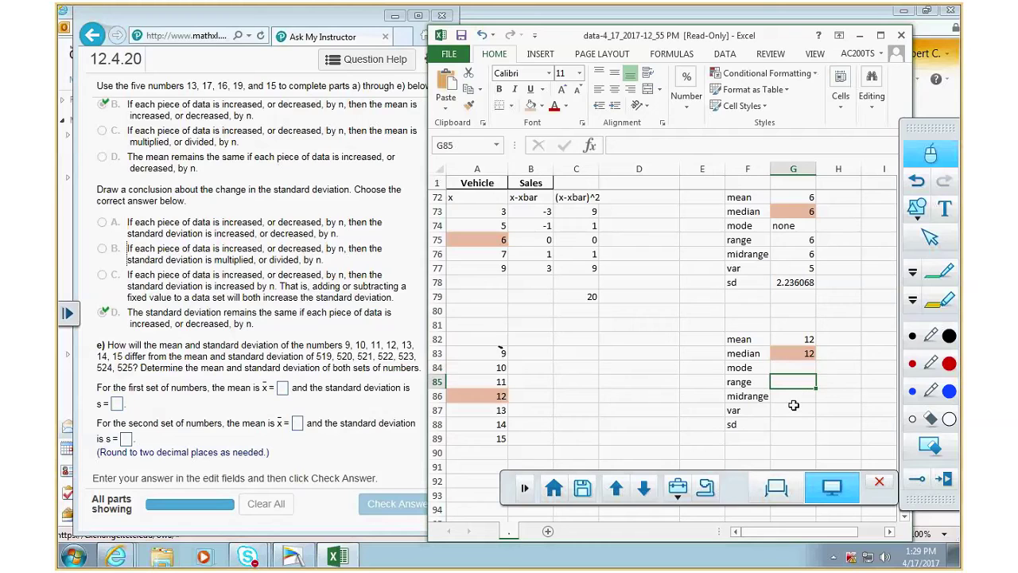
text(=)
click(498, 438)
text(-)
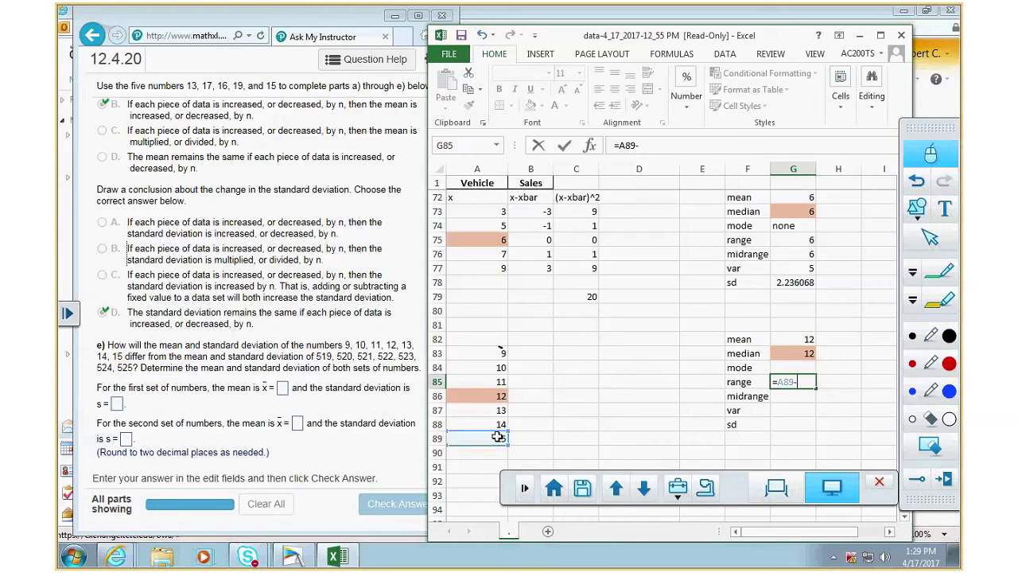
click(500, 351)
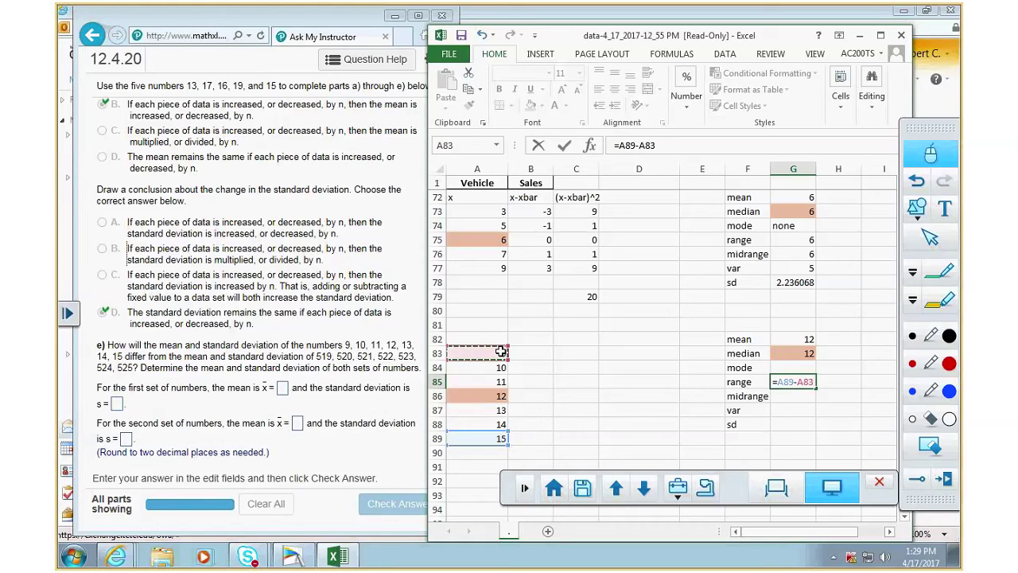
key(Return)
- Enter =A89+A83/(2) in G86 as the first set's midrange
text(=)
click(485, 437)
text(+)
click(499, 354)
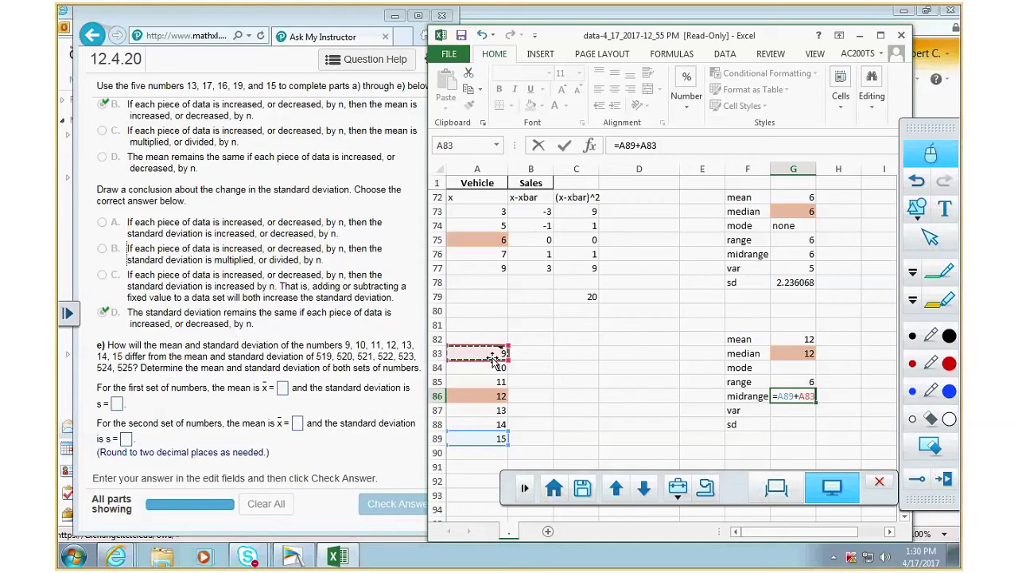
text(/(2))
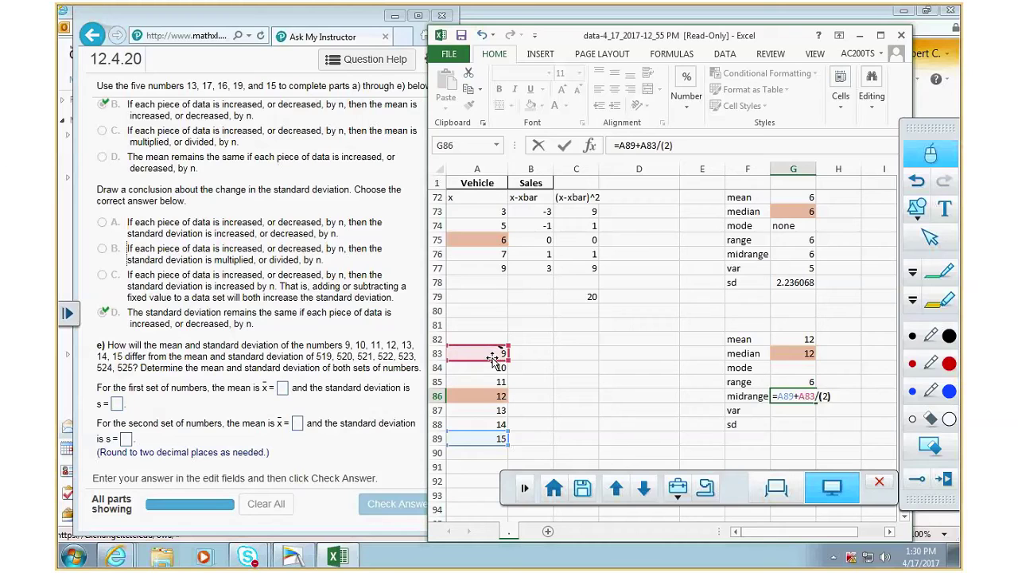
key(Return)
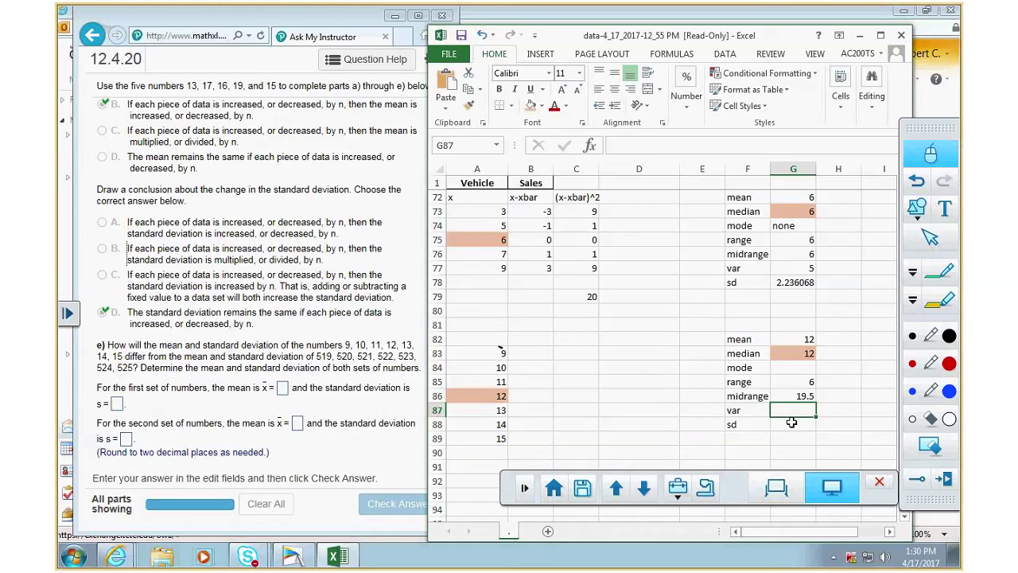
- Calculate the deviations from the mean in B83 to B89 by filling down A83 minus the absolute reference to G82
click(520, 357)
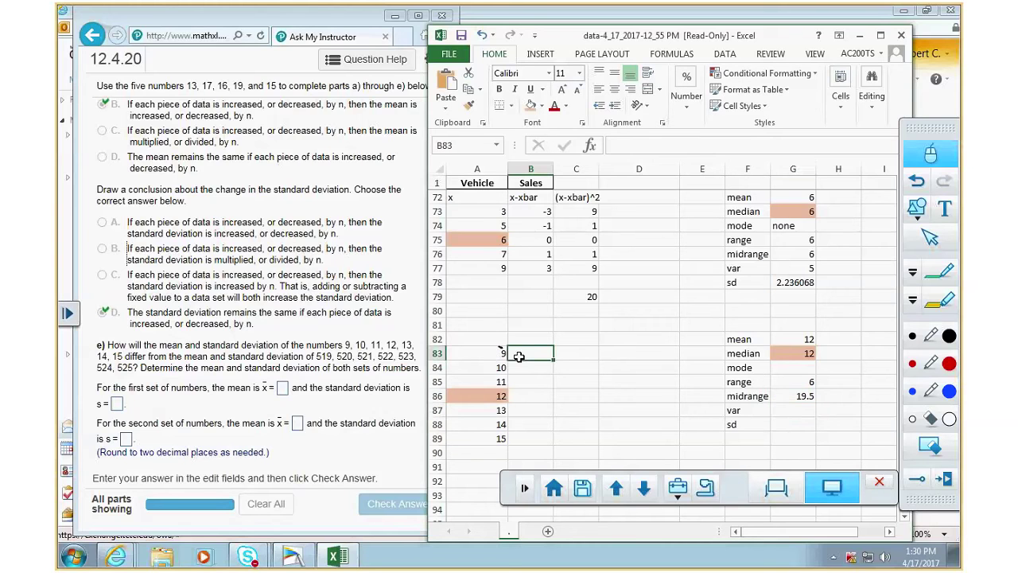
text(=)
click(499, 353)
text(-)
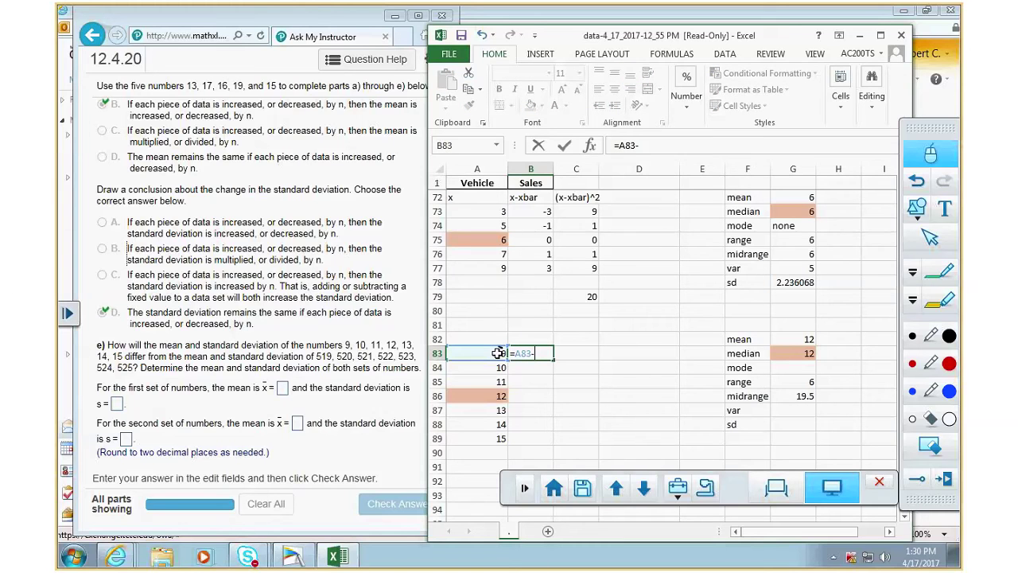
click(795, 339)
key(F4)
key(Return)
click(545, 354)
drag(552, 359, 555, 443)
- Square the deviations in C83 to C89 by filling down =B83^2
click(595, 354)
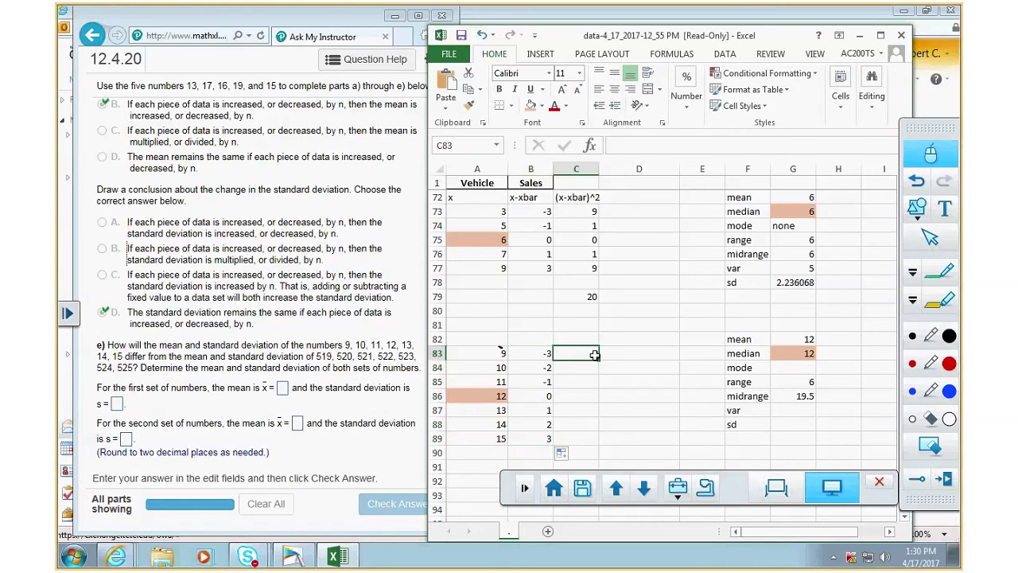
text(=)
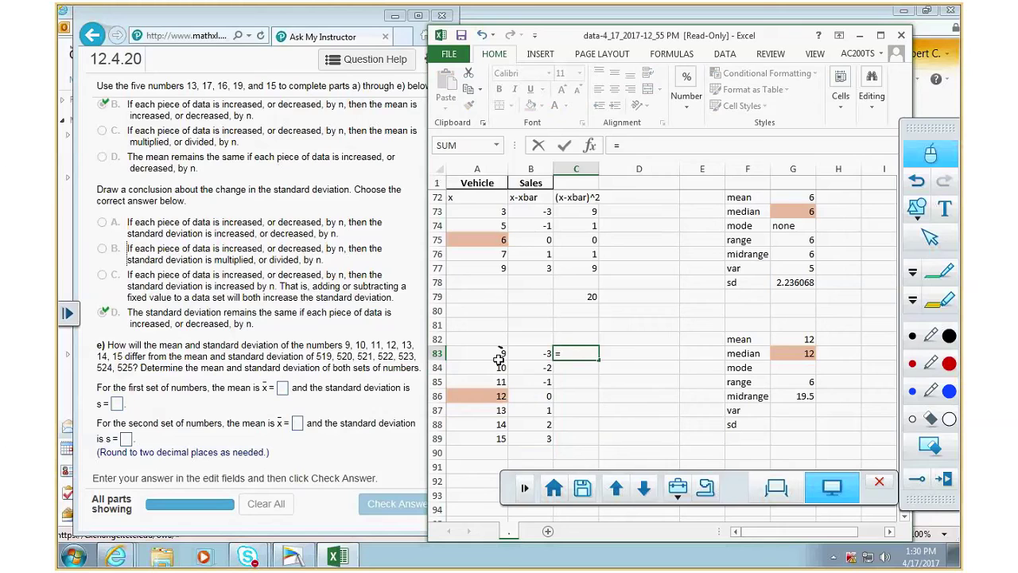
click(529, 355)
text(^2)
key(Return)
click(588, 353)
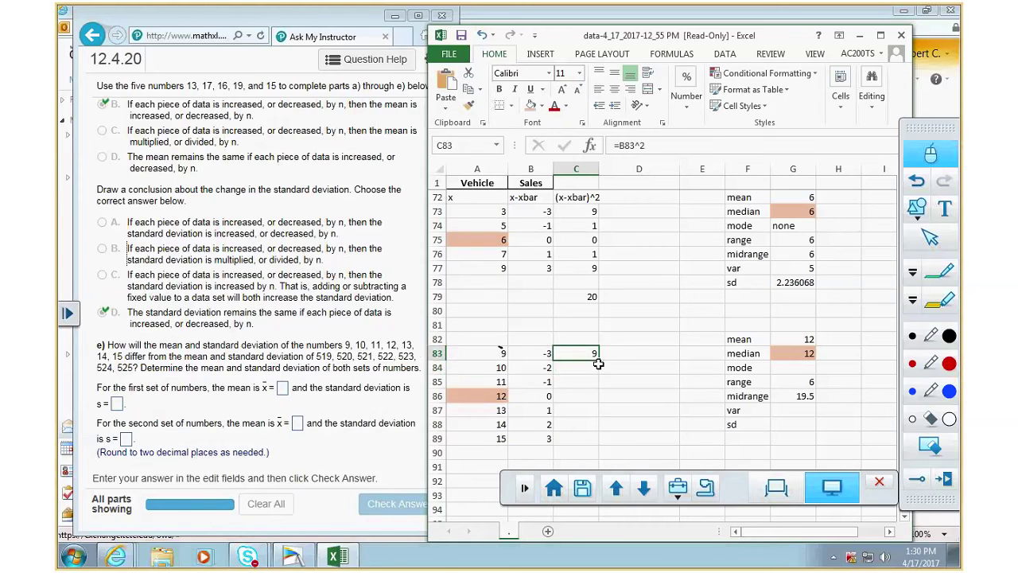
drag(598, 360, 597, 443)
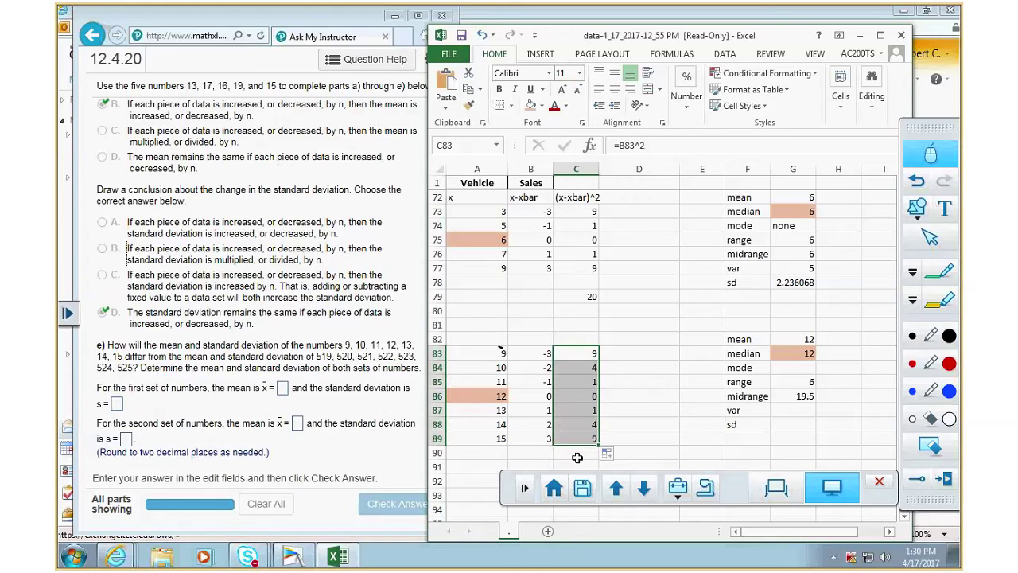
- Total the squared deviations in C90 with =SUM(C83:C89)
click(577, 455)
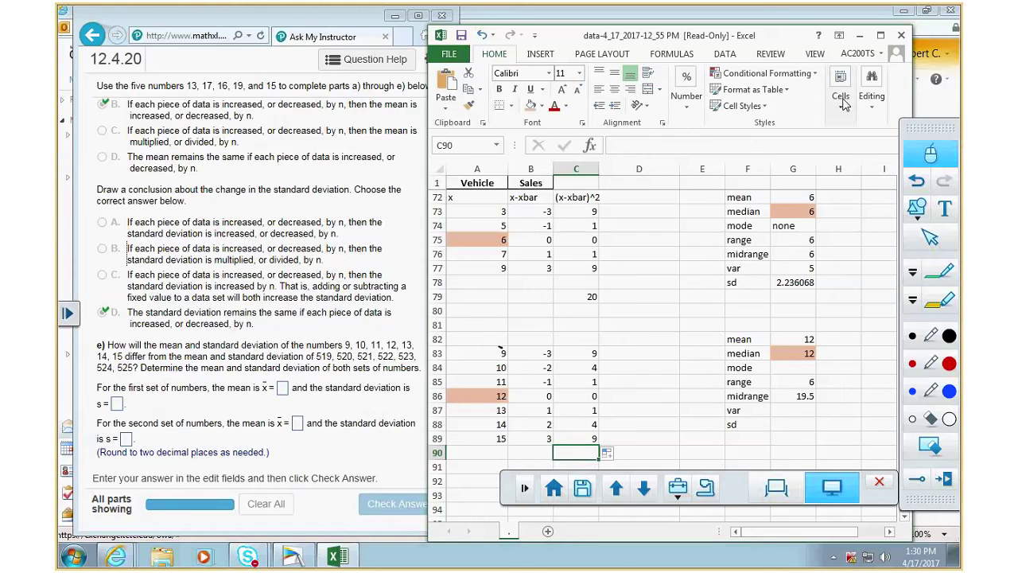
key(alt+equal)
drag(589, 355, 581, 439)
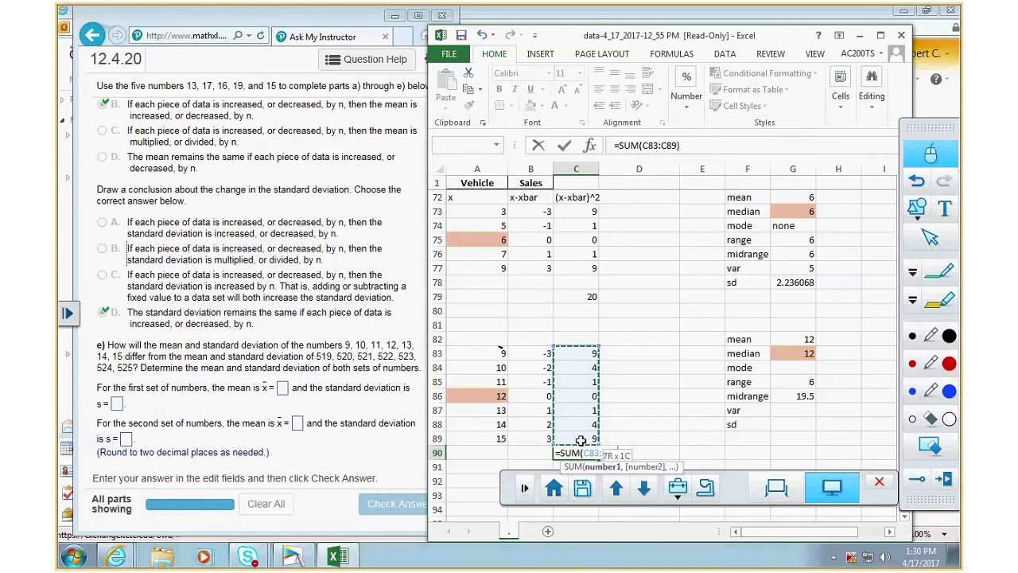
key(Return)
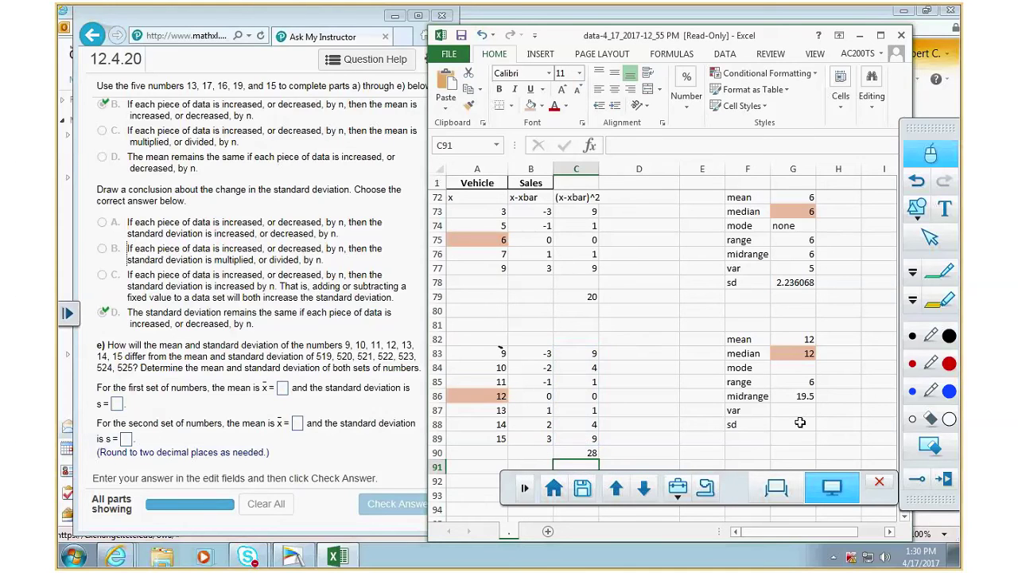
- Calculate the first set's variance in G87 with =C90/6
click(786, 407)
text(=)
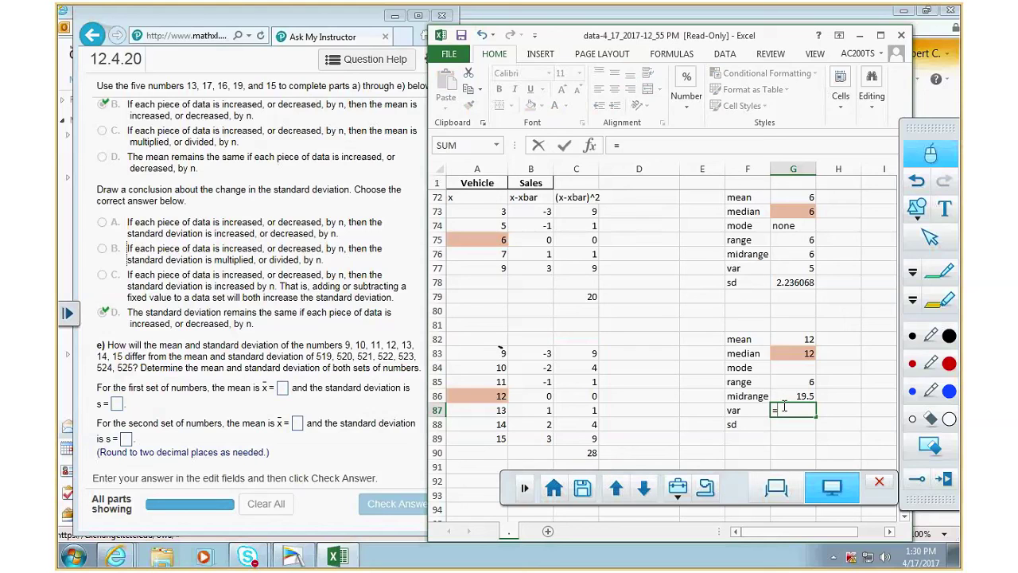
click(578, 454)
text(/6)
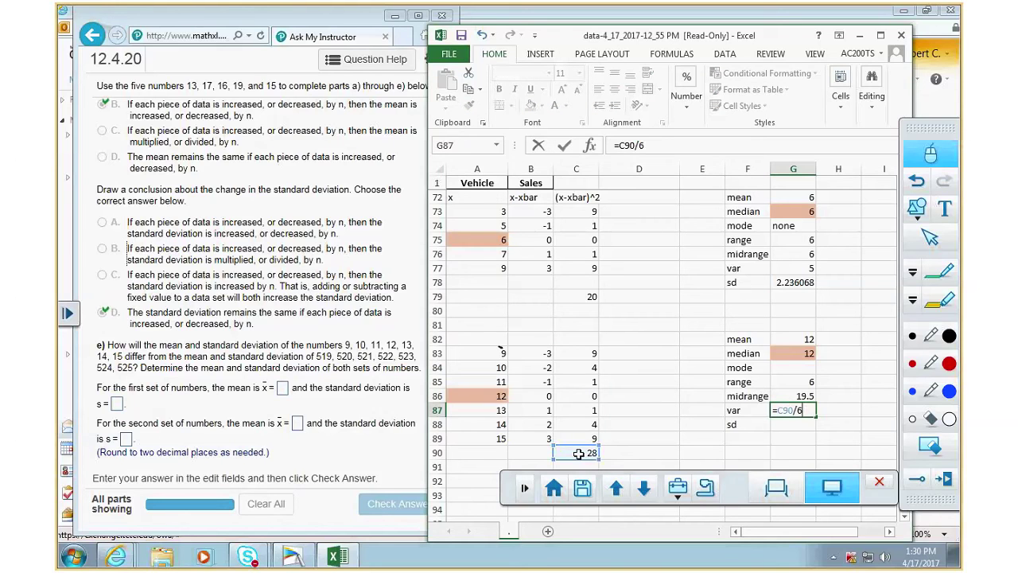
key(Return)
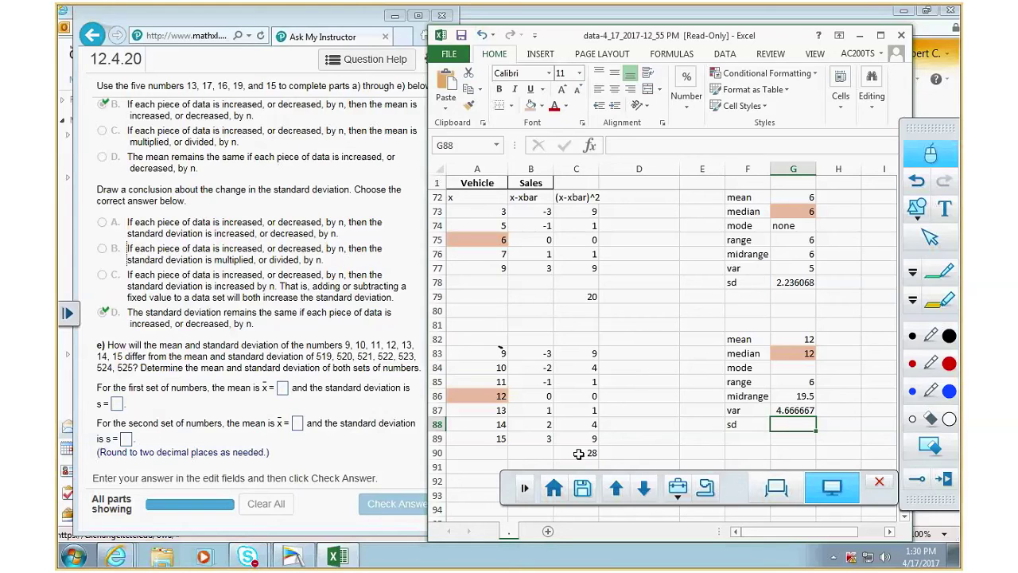
- Calculate the first set's standard deviation in G88 with =G87^.5
text(=)
click(803, 398)
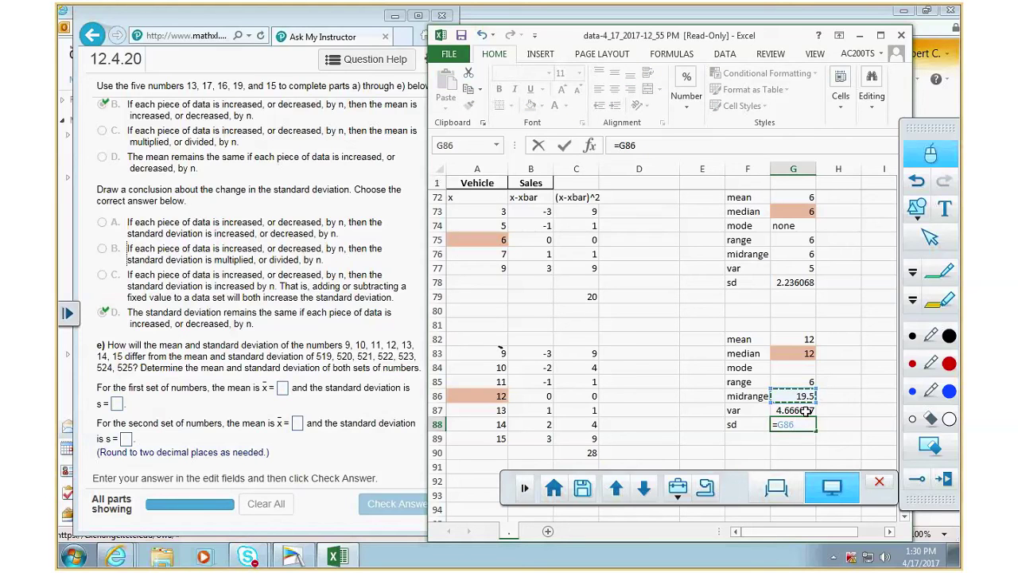
click(806, 410)
text(^.5)
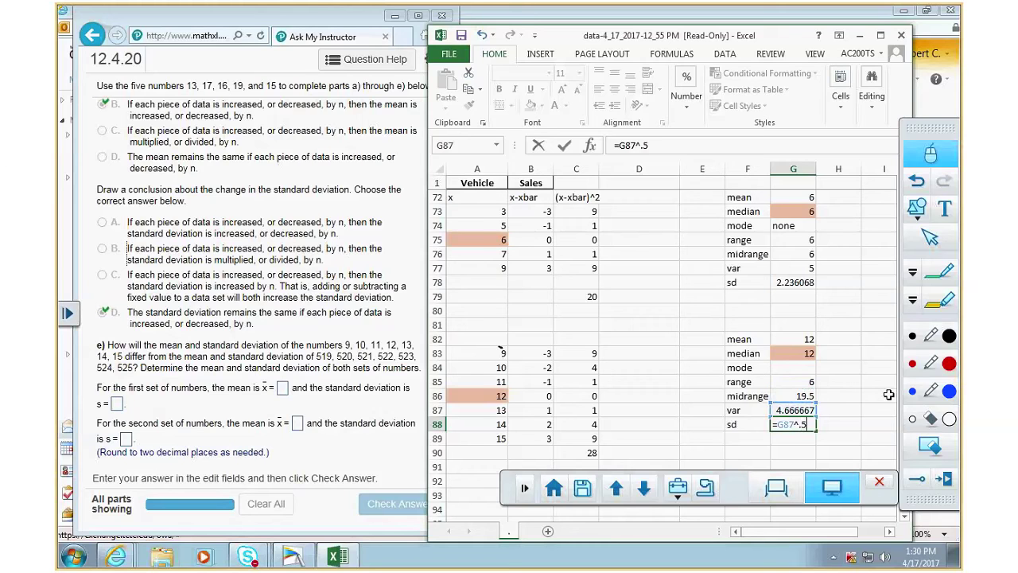
key(Return)
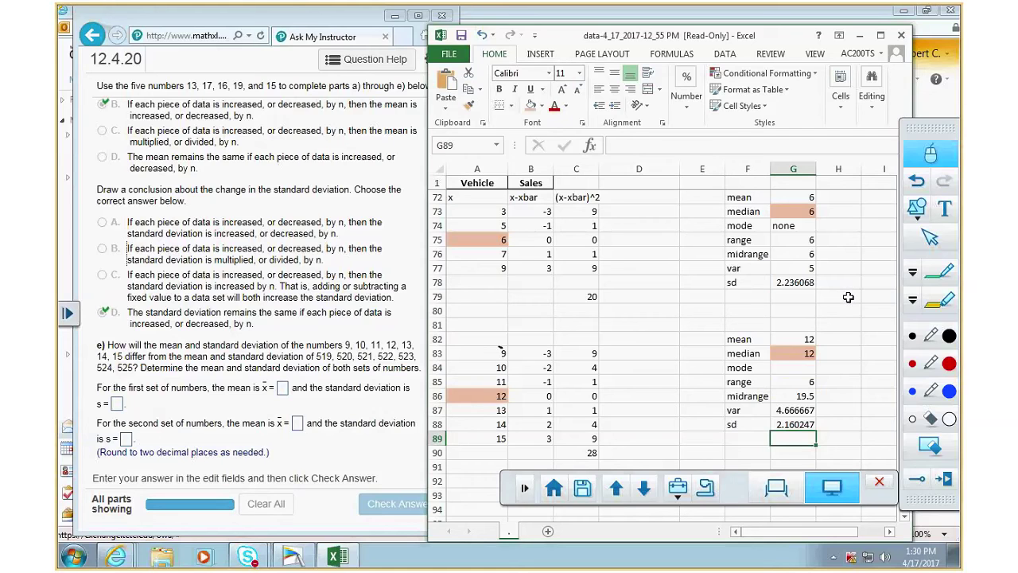
- Switch to the browser exercise and enter 12.00 as the mean of part e's first number set
scroll(848, 296, down, 2)
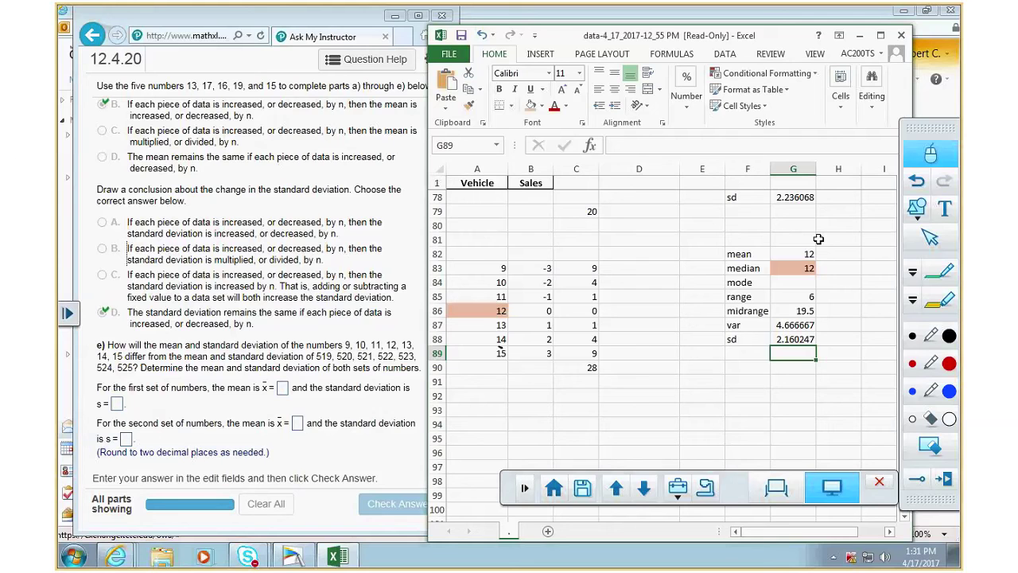
click(282, 387)
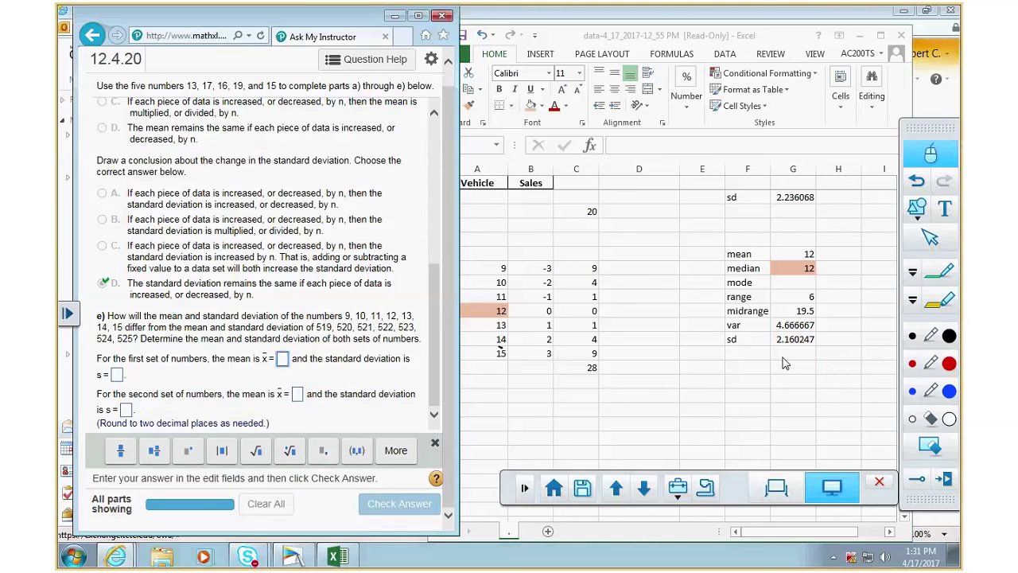
text(12)
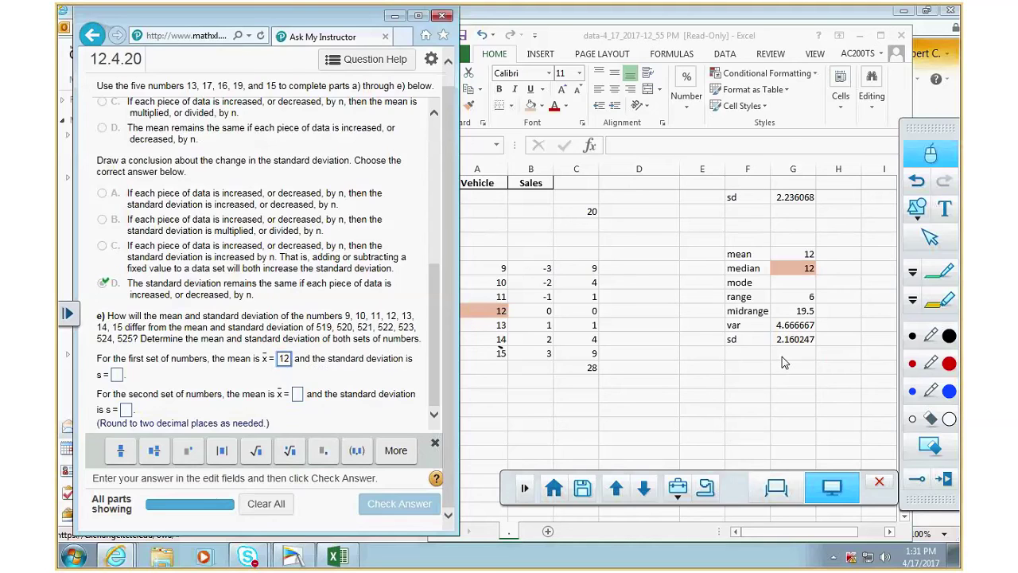
text(.)
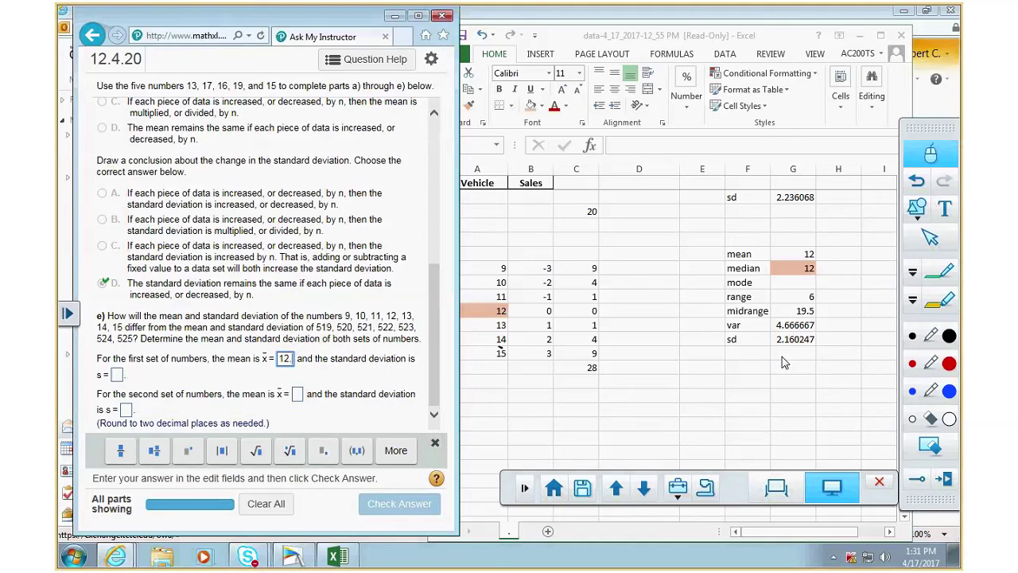
text(00)
key(Tab)
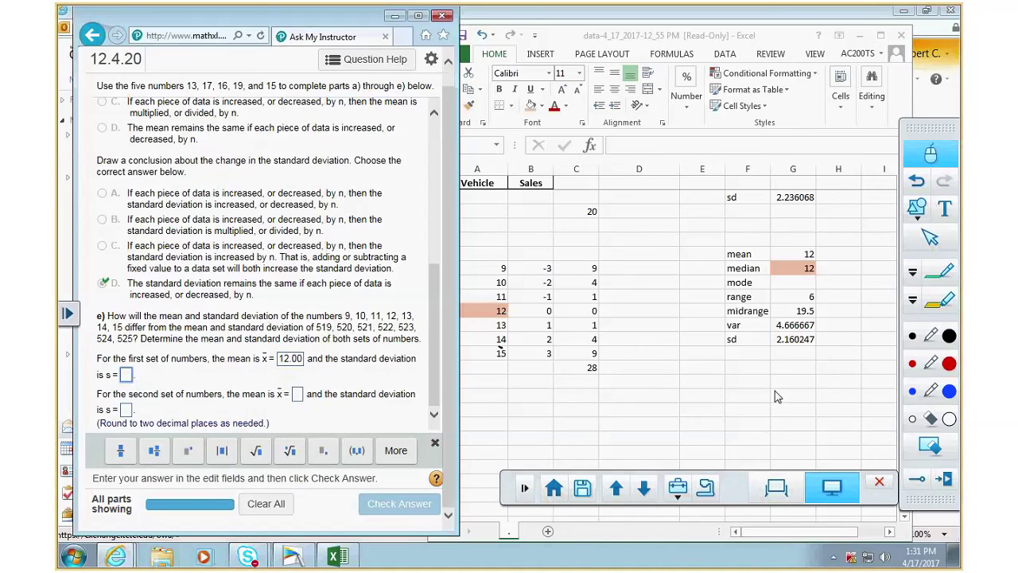
- Enter 2.16 as the first set's standard deviation and 512.00 as the second set's mean
text(.16)
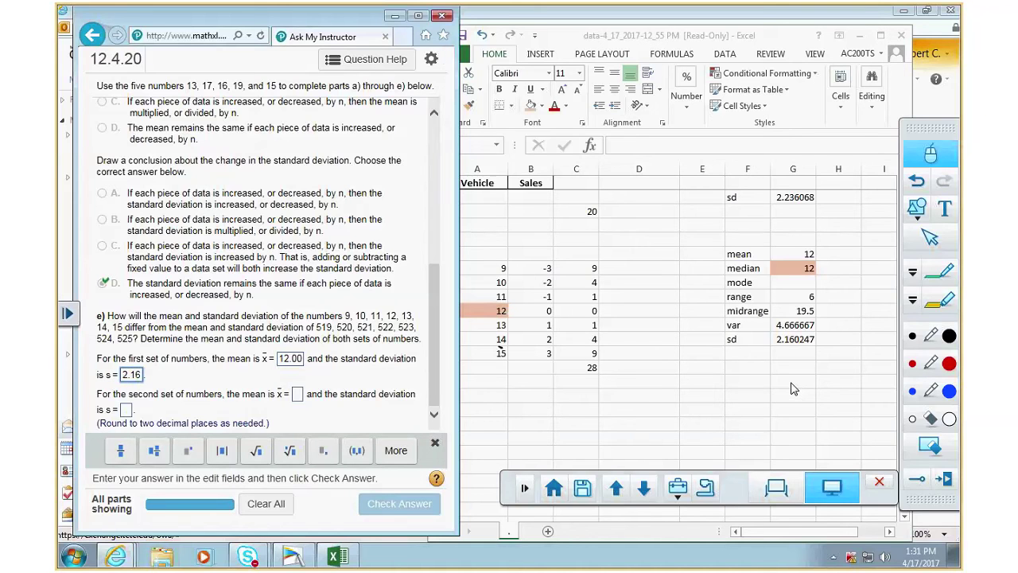
click(298, 396)
text(512)
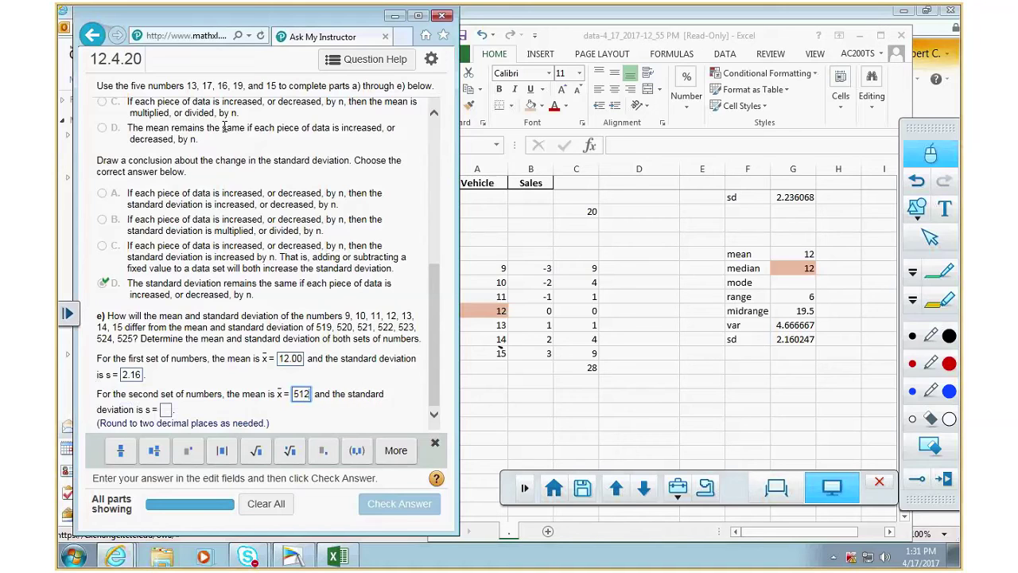
text(.00)
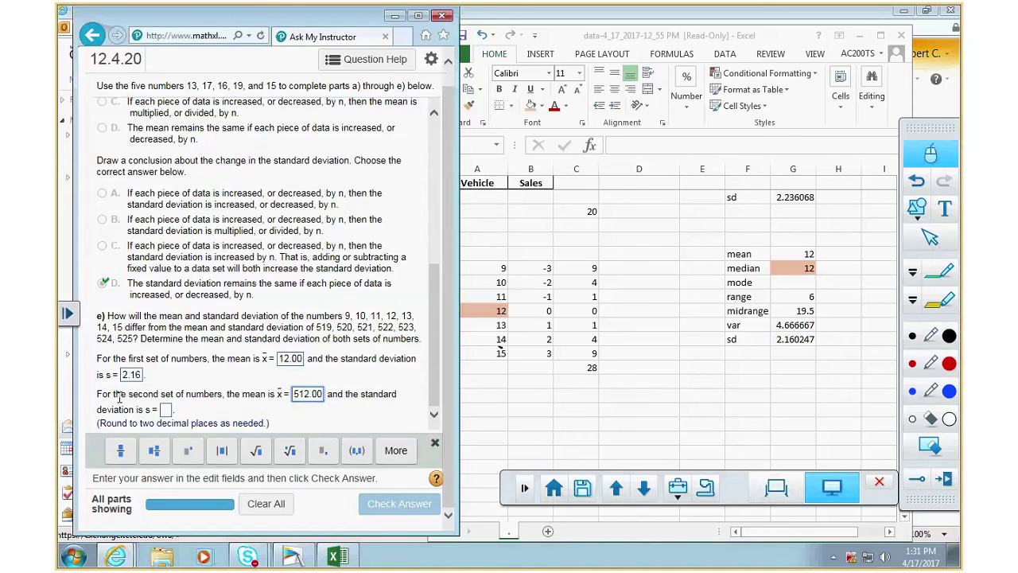
- Enter 2.16 as the second set's standard deviation, check the answers, and dismiss the feedback
click(165, 409)
text(2.16)
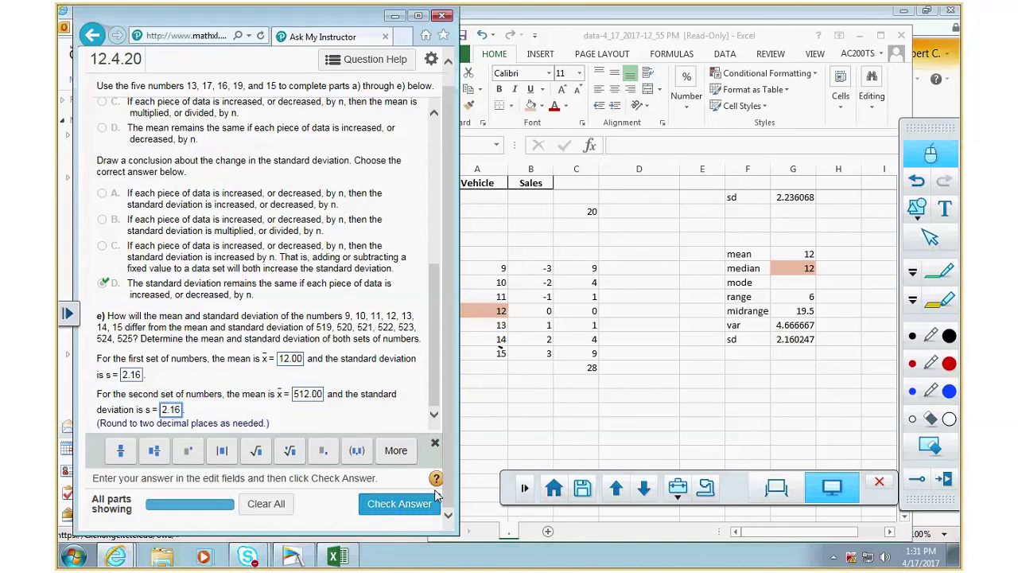
click(401, 504)
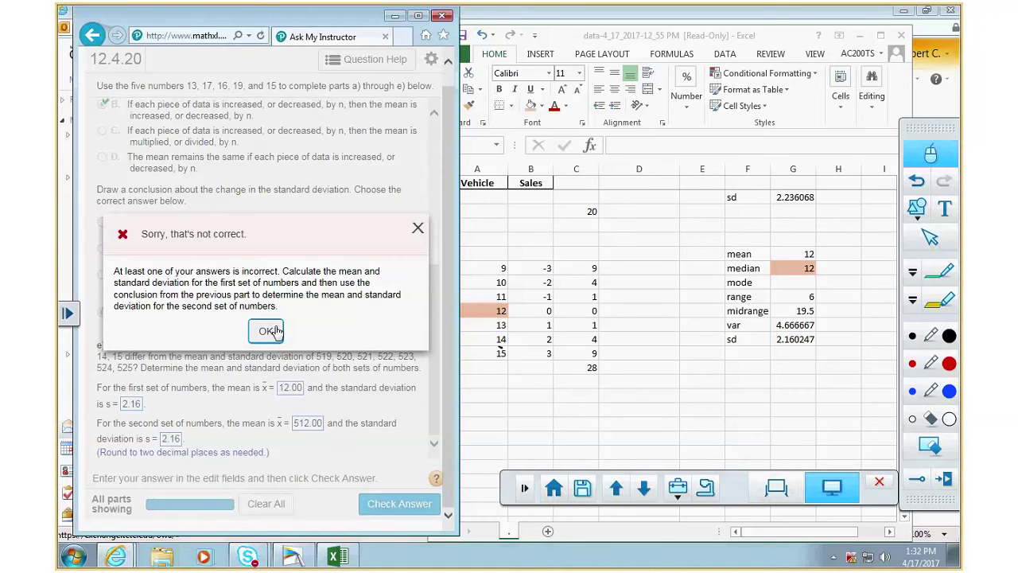
click(269, 331)
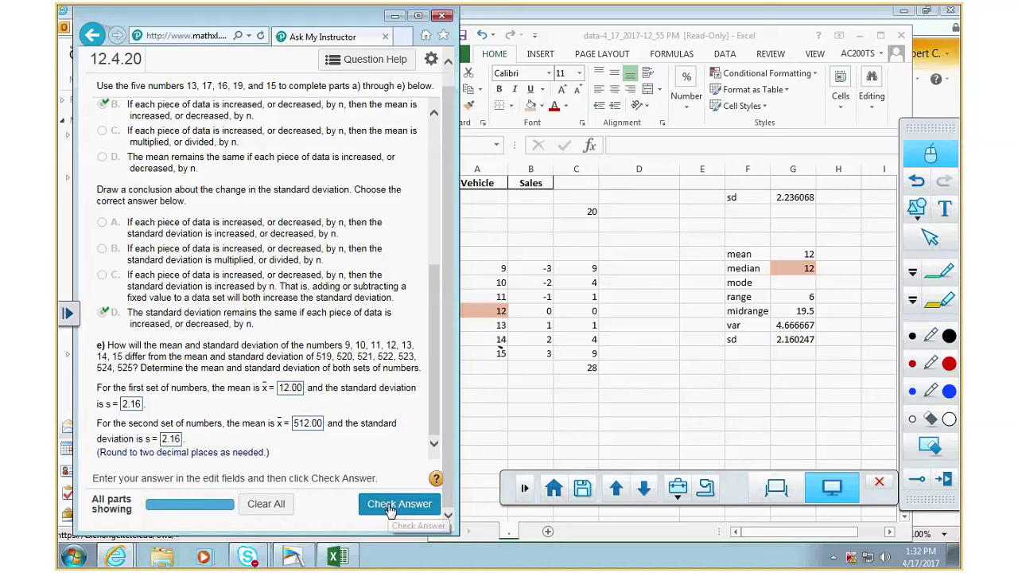
- Change the second set's mean to 522.00 and check part e's answers again
click(307, 423)
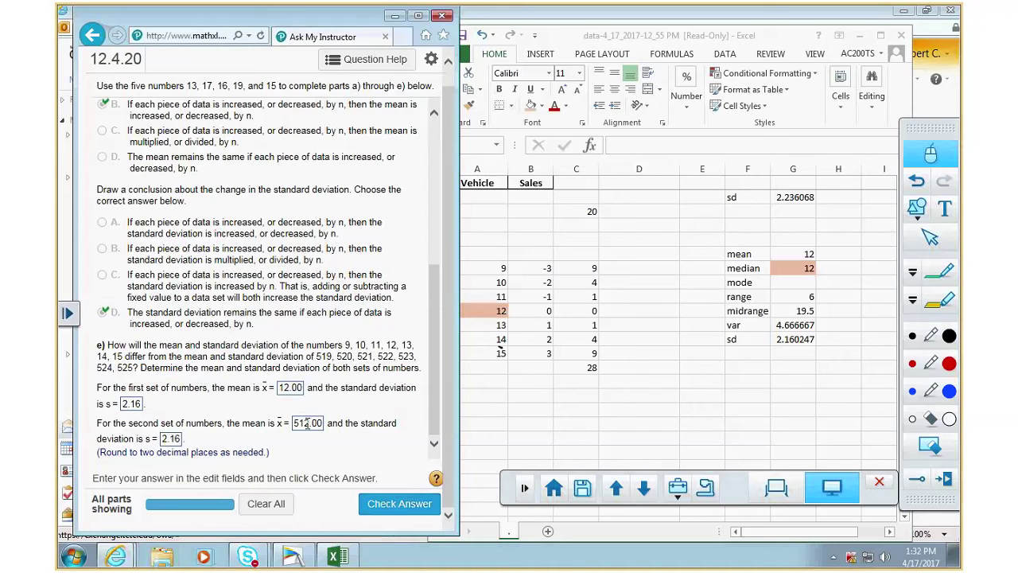
drag(307, 423, 299, 423)
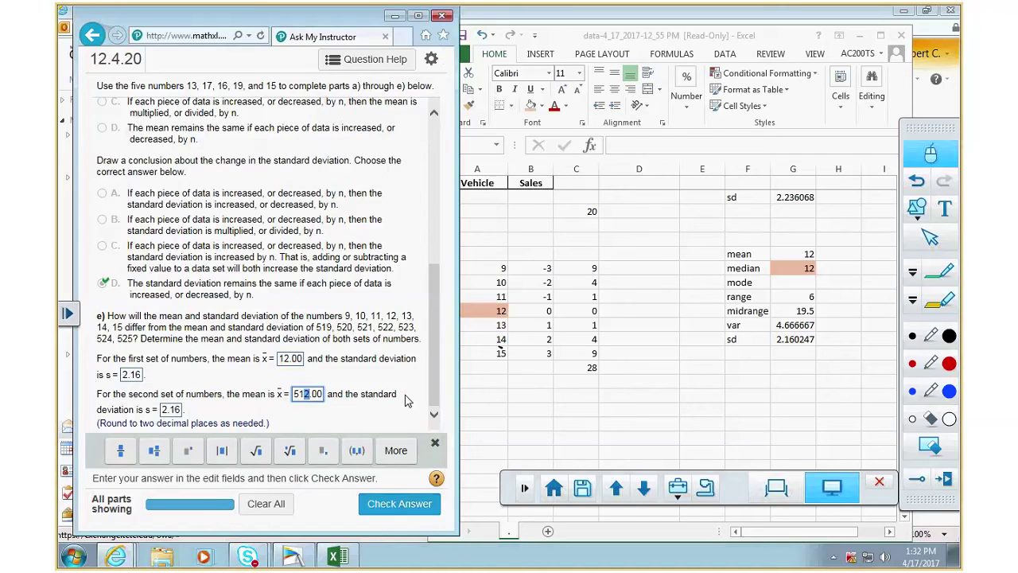
text(22)
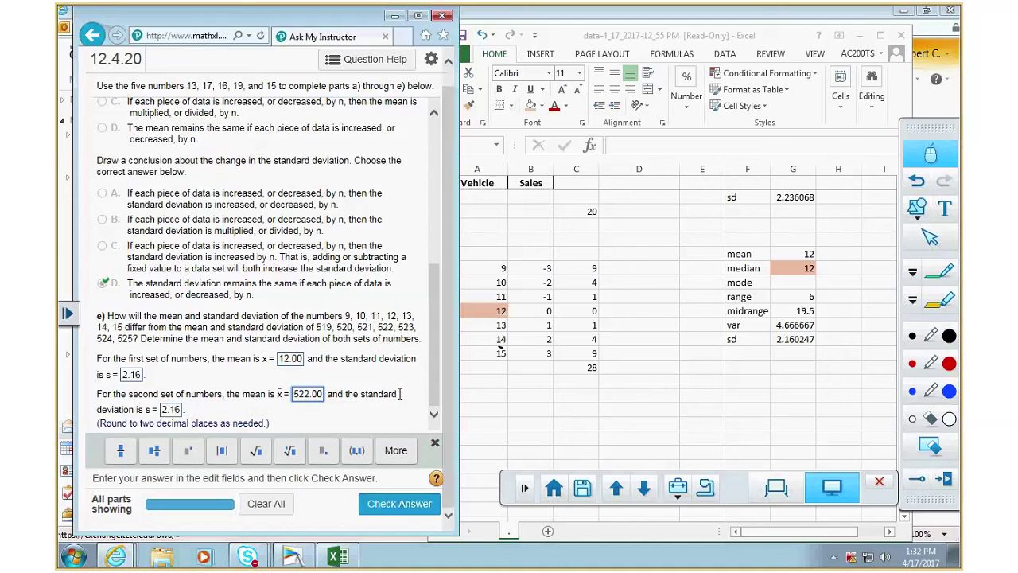
click(382, 501)
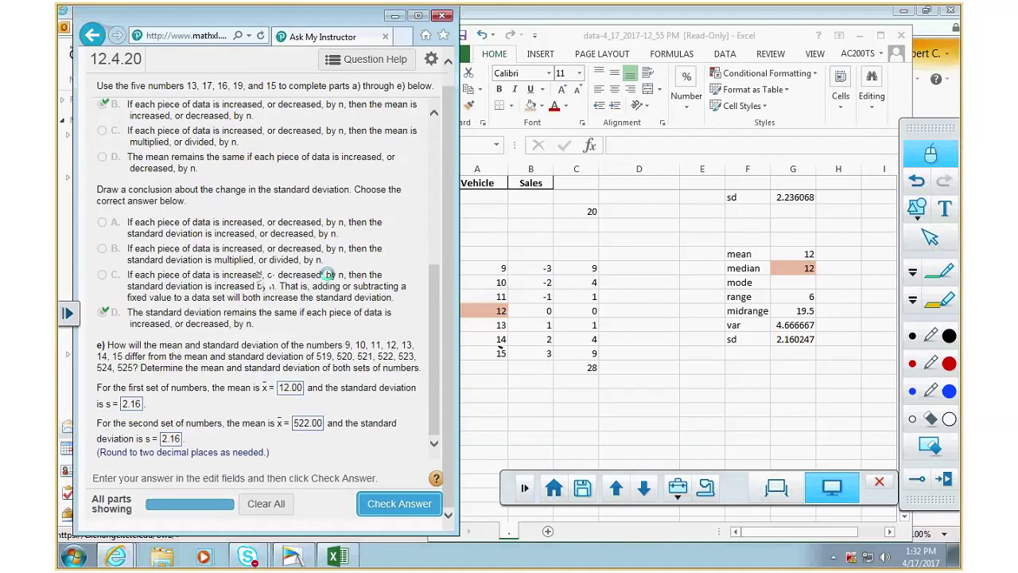
click(266, 301)
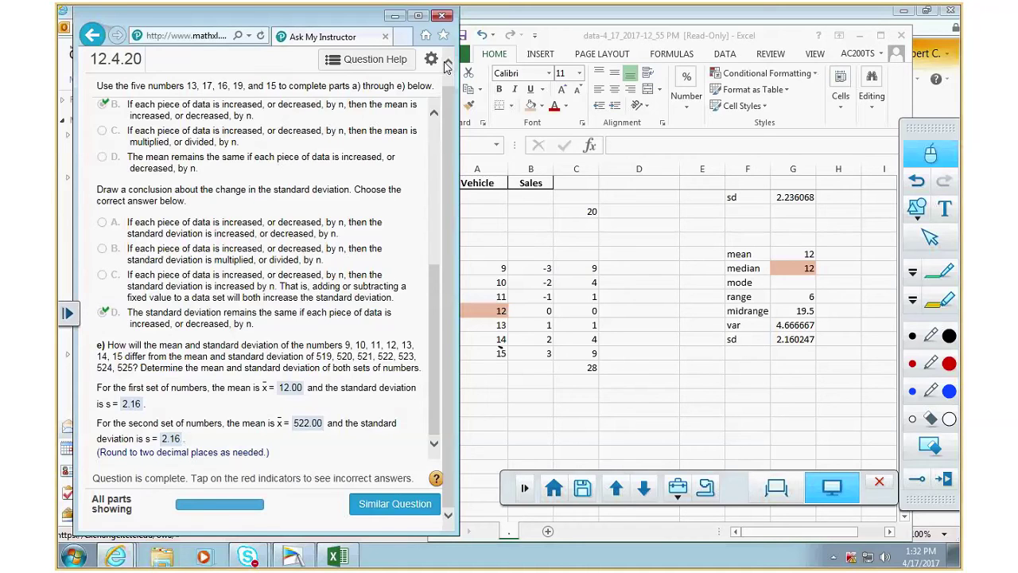
- Close the exercise, leaving the assignment page, and open the mailbox's Inbox in Outlook Web App
click(385, 36)
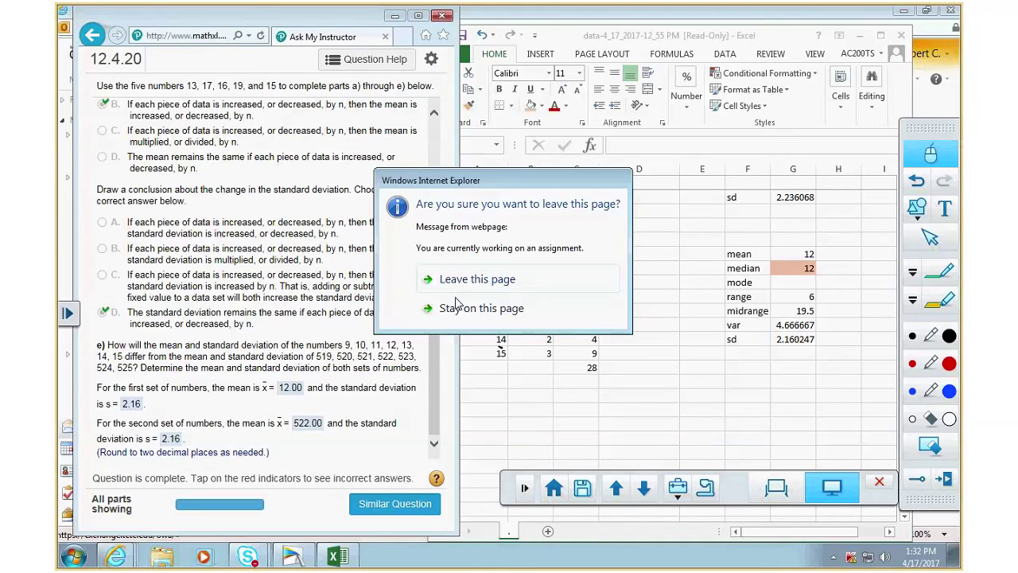
click(477, 279)
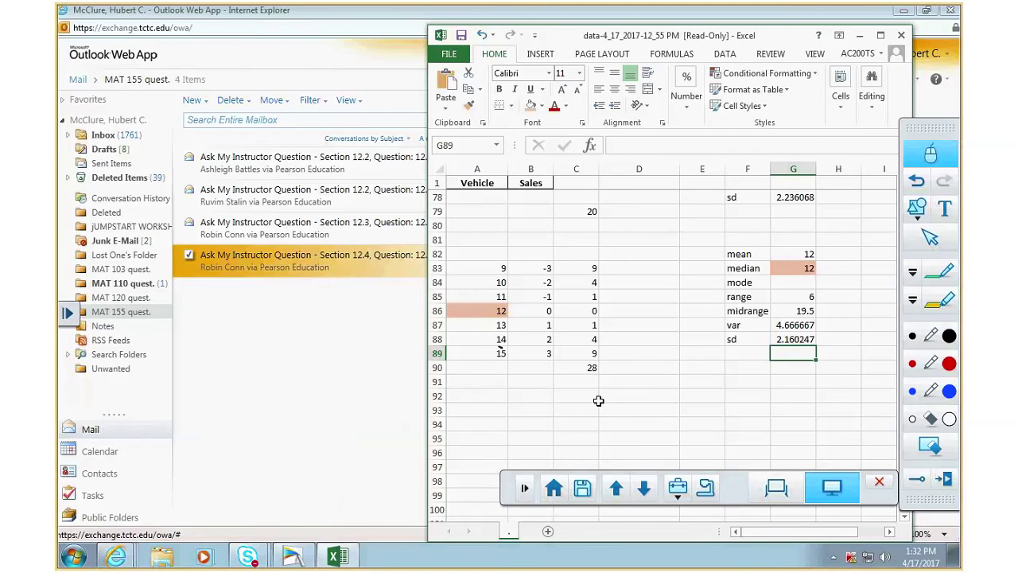
click(96, 138)
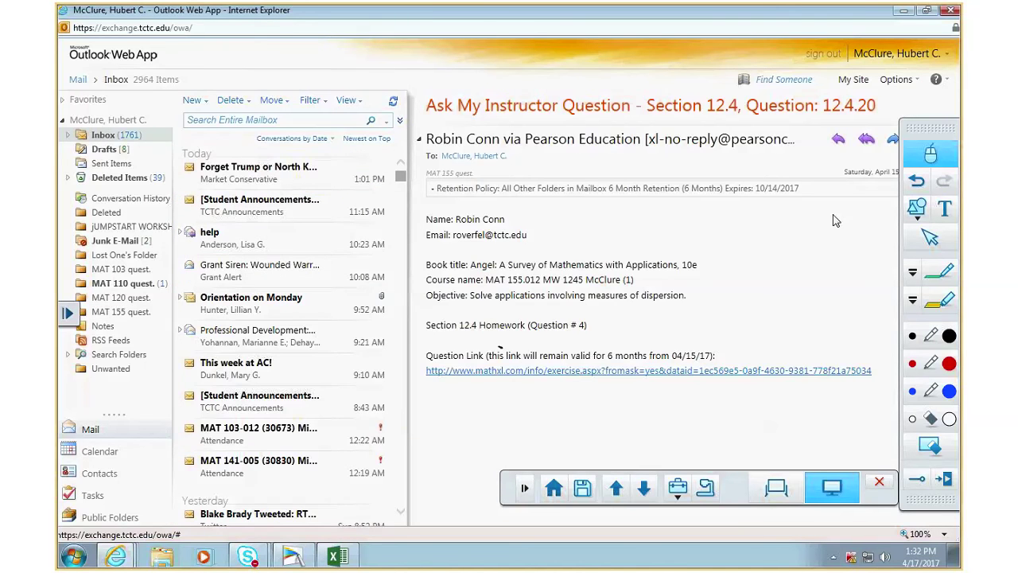
- Minimize the mail and spreadsheet windows to clear the desktop
mouse_move(898, 18)
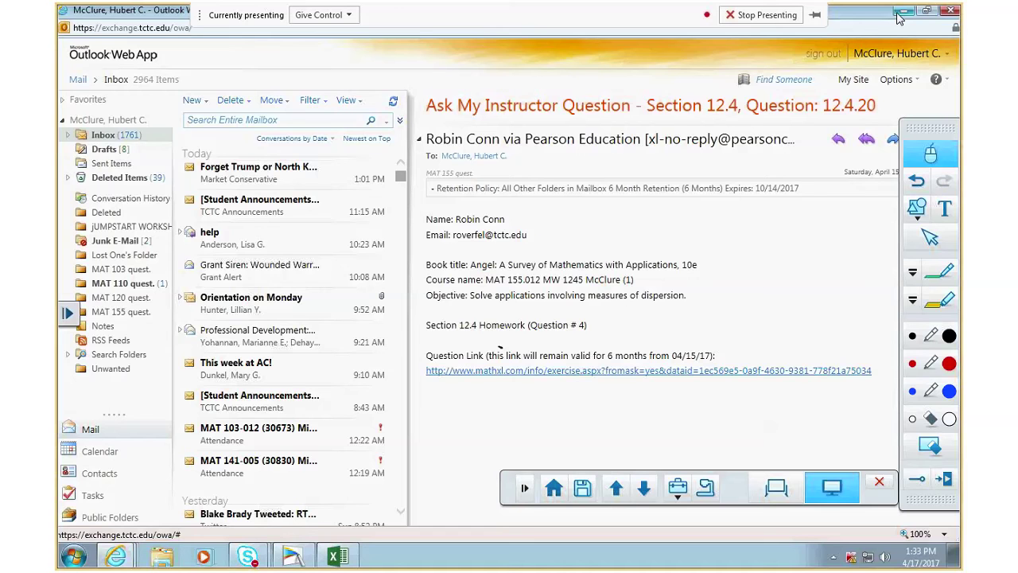
click(901, 13)
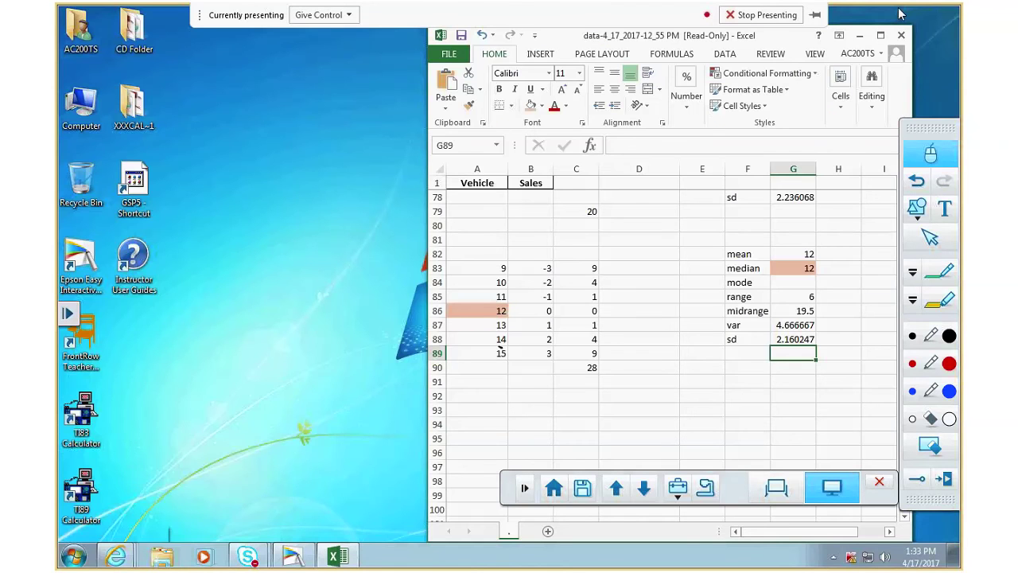
click(859, 35)
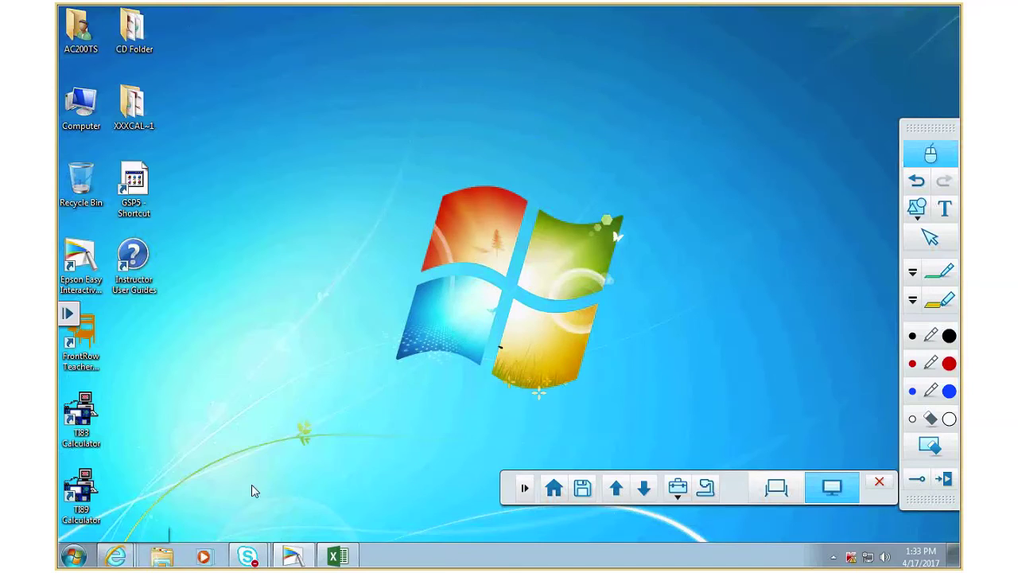
mouse_move(127, 549)
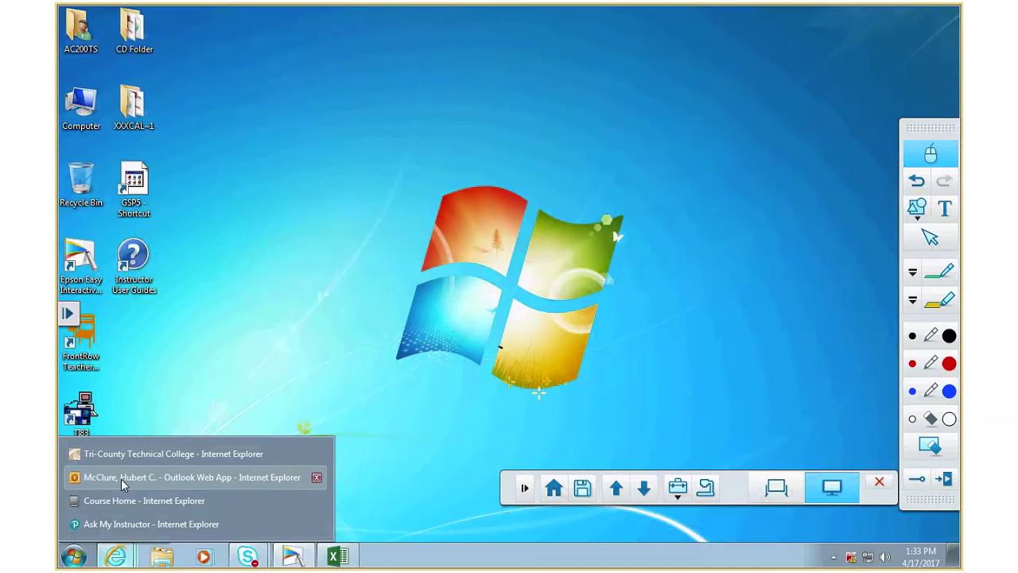
- Move the floating annotation toolbar down to the taskbar and switch it to the blank whiteboard mode
mouse_move(726, 490)
mouse_down()
mouse_move(508, 551)
mouse_move(553, 524)
mouse_up()
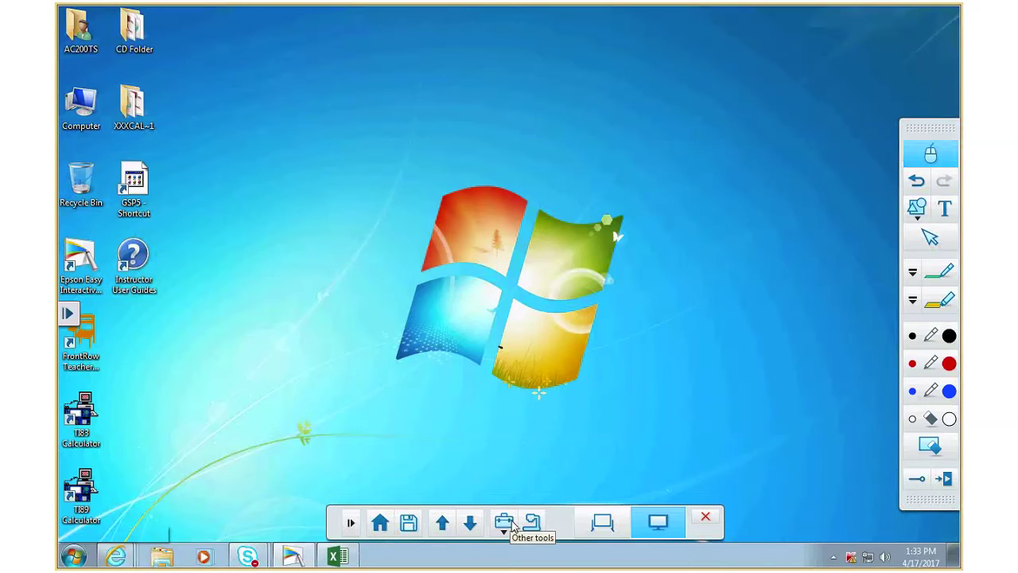
click(602, 522)
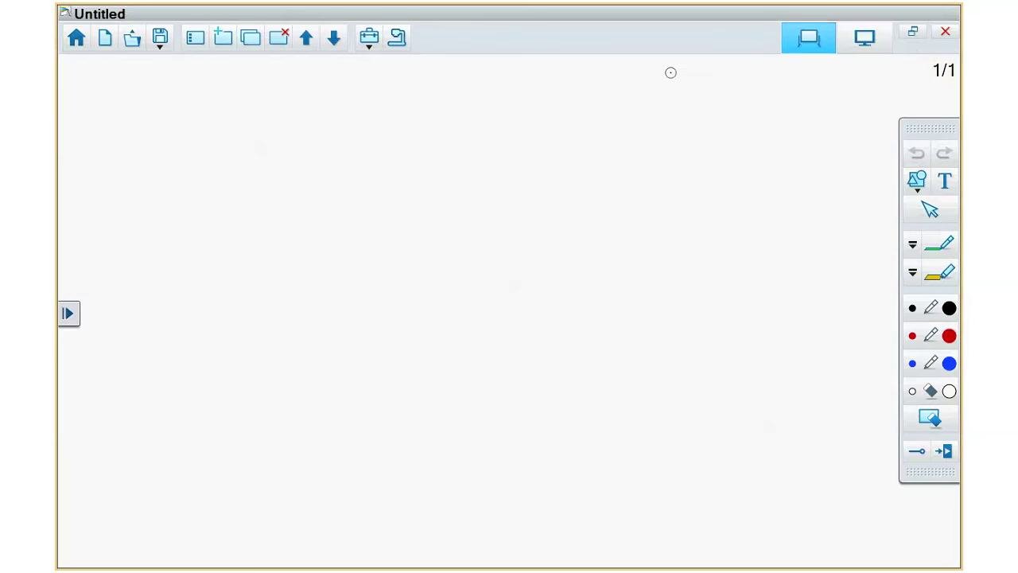
mouse_move(698, 10)
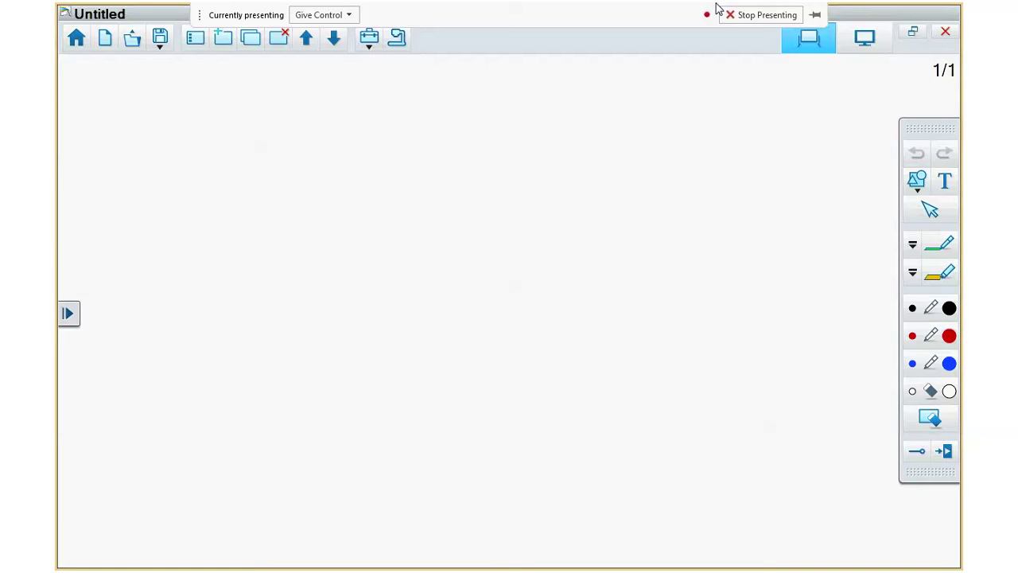
- Handwrite the section number 11.1 at the upper left of the whiteboard page and circle it
mouse_move(130, 88)
mouse_down()
mouse_move(123, 126)
mouse_move(137, 126)
mouse_up()
click(155, 124)
drag(176, 88, 170, 126)
mouse_move(171, 70)
mouse_down()
mouse_move(198, 90)
mouse_move(163, 72)
mouse_up()
- Handwrite the title "Basics of Prob." beside the circled section number and underline each word
mouse_move(240, 82)
mouse_down()
mouse_move(228, 124)
mouse_move(253, 112)
mouse_move(291, 118)
mouse_move(289, 105)
mouse_up()
drag(324, 91, 301, 122)
click(334, 93)
mouse_move(337, 100)
mouse_down()
mouse_move(336, 120)
mouse_move(389, 113)
mouse_up()
mouse_move(455, 90)
mouse_down()
mouse_move(467, 108)
mouse_move(486, 73)
mouse_up()
mouse_move(461, 92)
mouse_down()
mouse_move(482, 88)
mouse_move(525, 110)
mouse_up()
mouse_move(527, 74)
mouse_down()
mouse_move(535, 99)
mouse_move(581, 90)
mouse_up()
drag(614, 70, 607, 106)
click(633, 104)
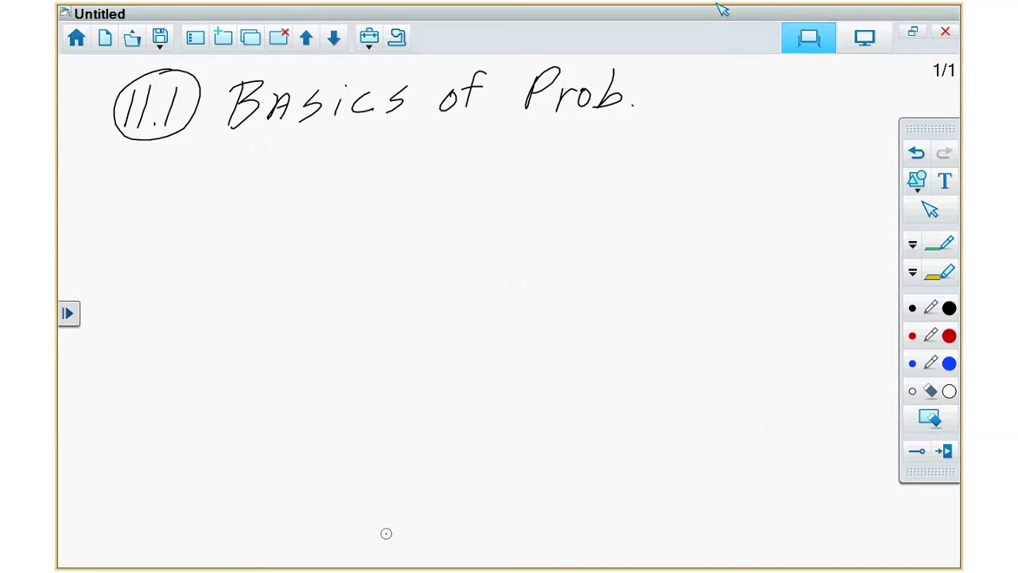
drag(225, 138, 470, 127)
drag(524, 125, 615, 126)
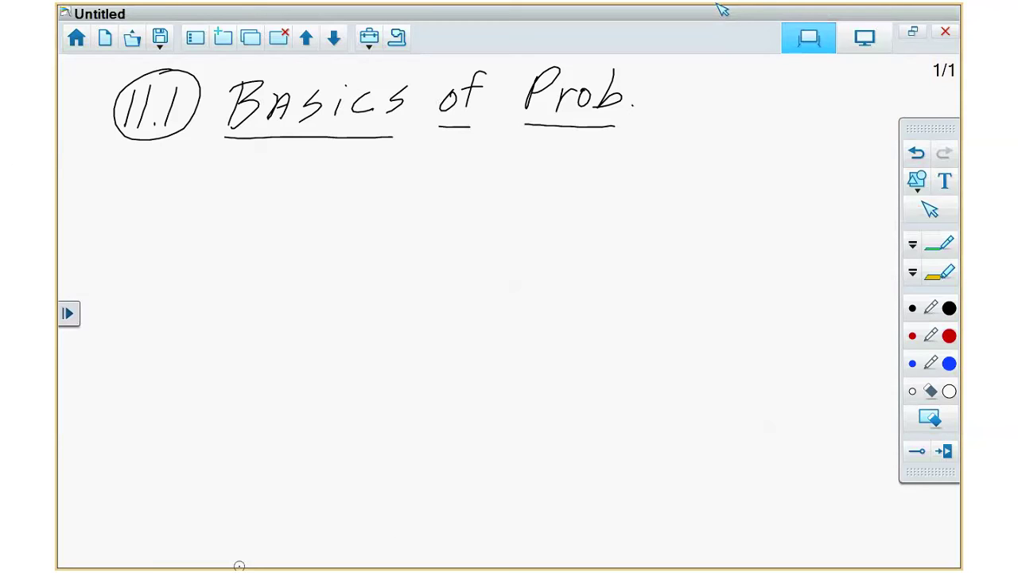